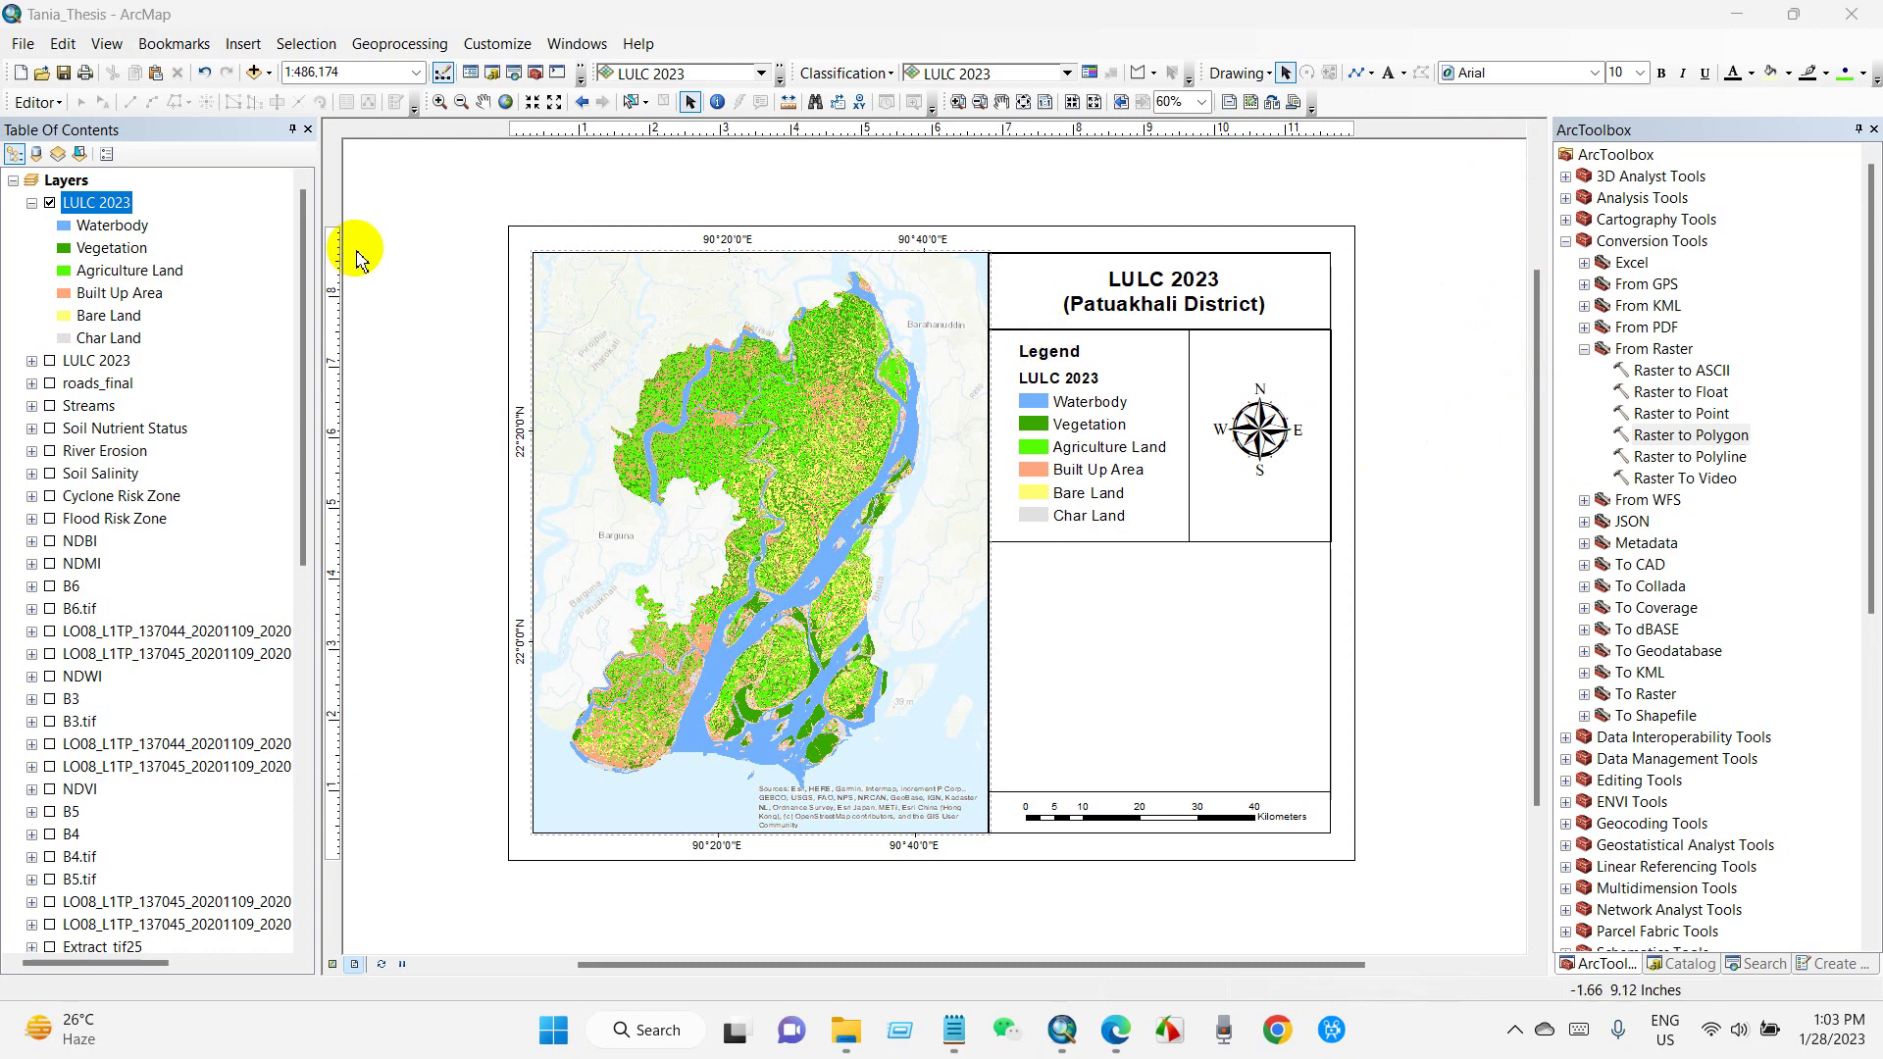
Open the LULC 2023 attribute table to review it, then close it.
{"action": "right_click", "coordinate": [78, 206]}
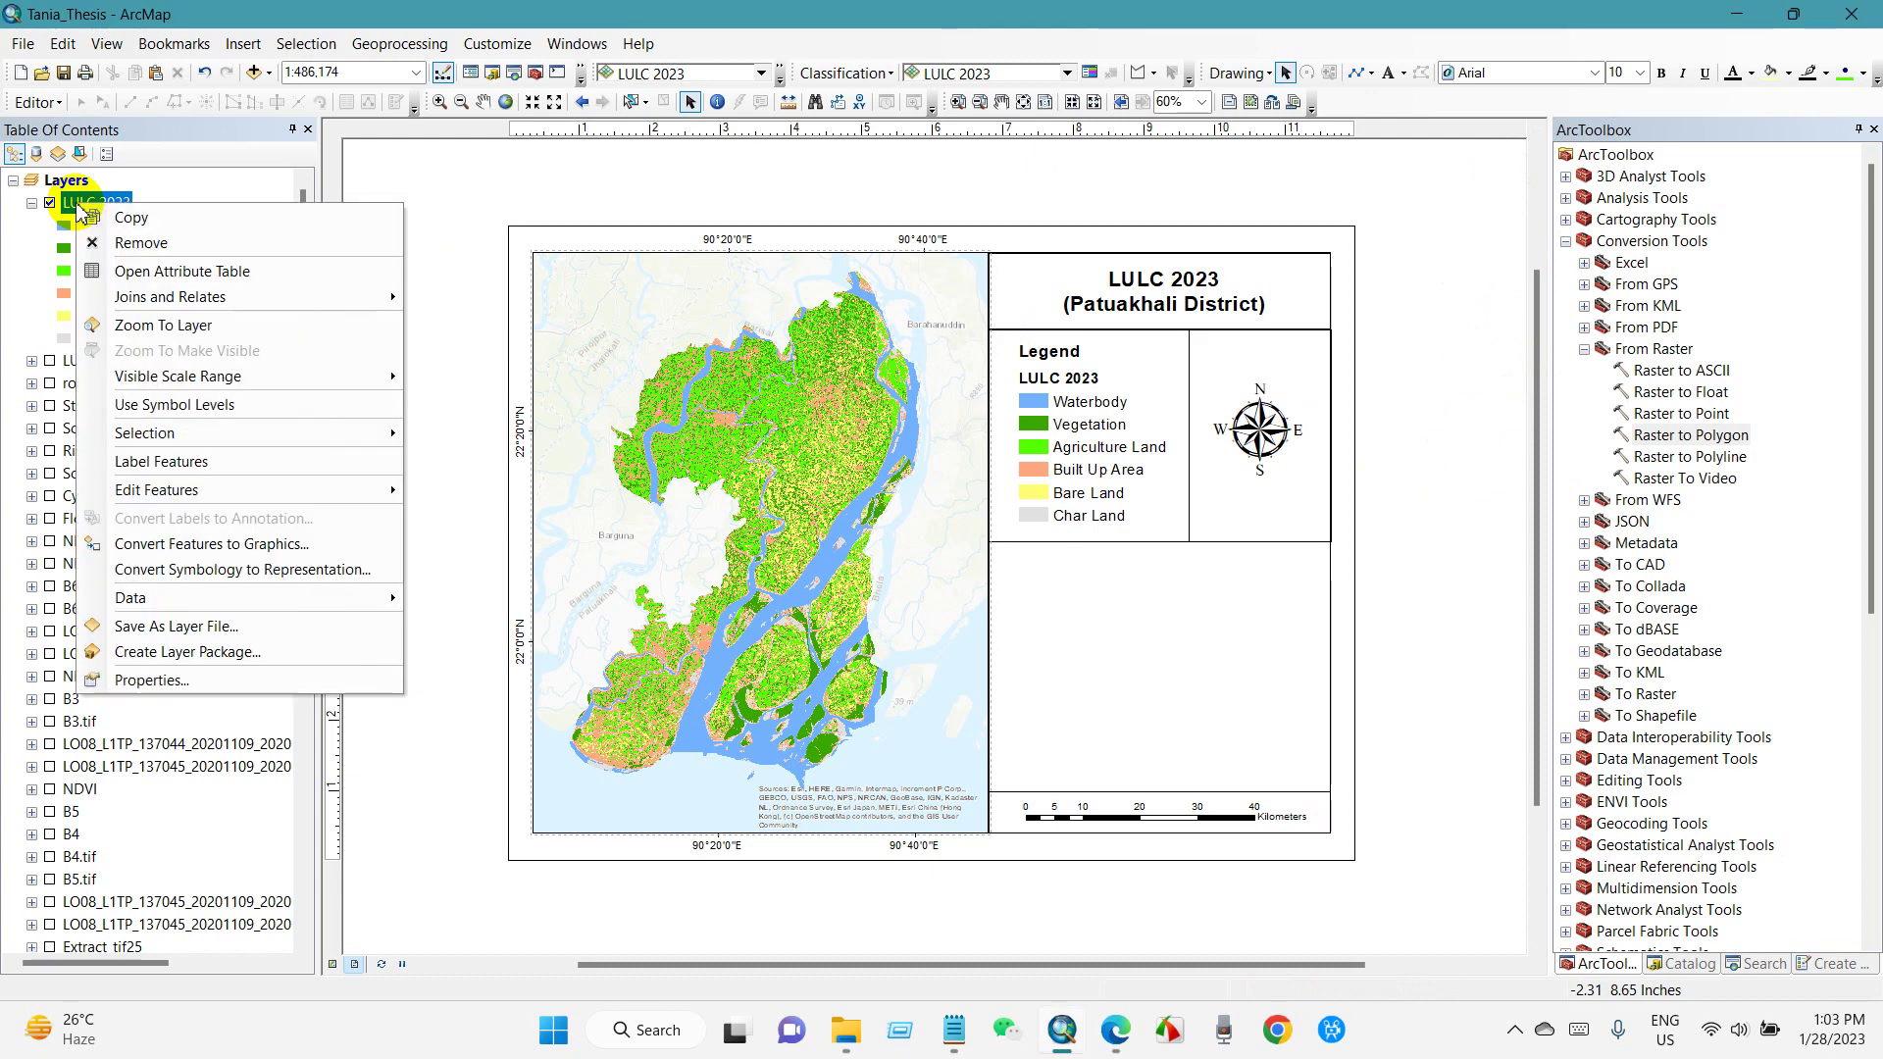
{"action": "left_click", "coordinate": [195, 275]}
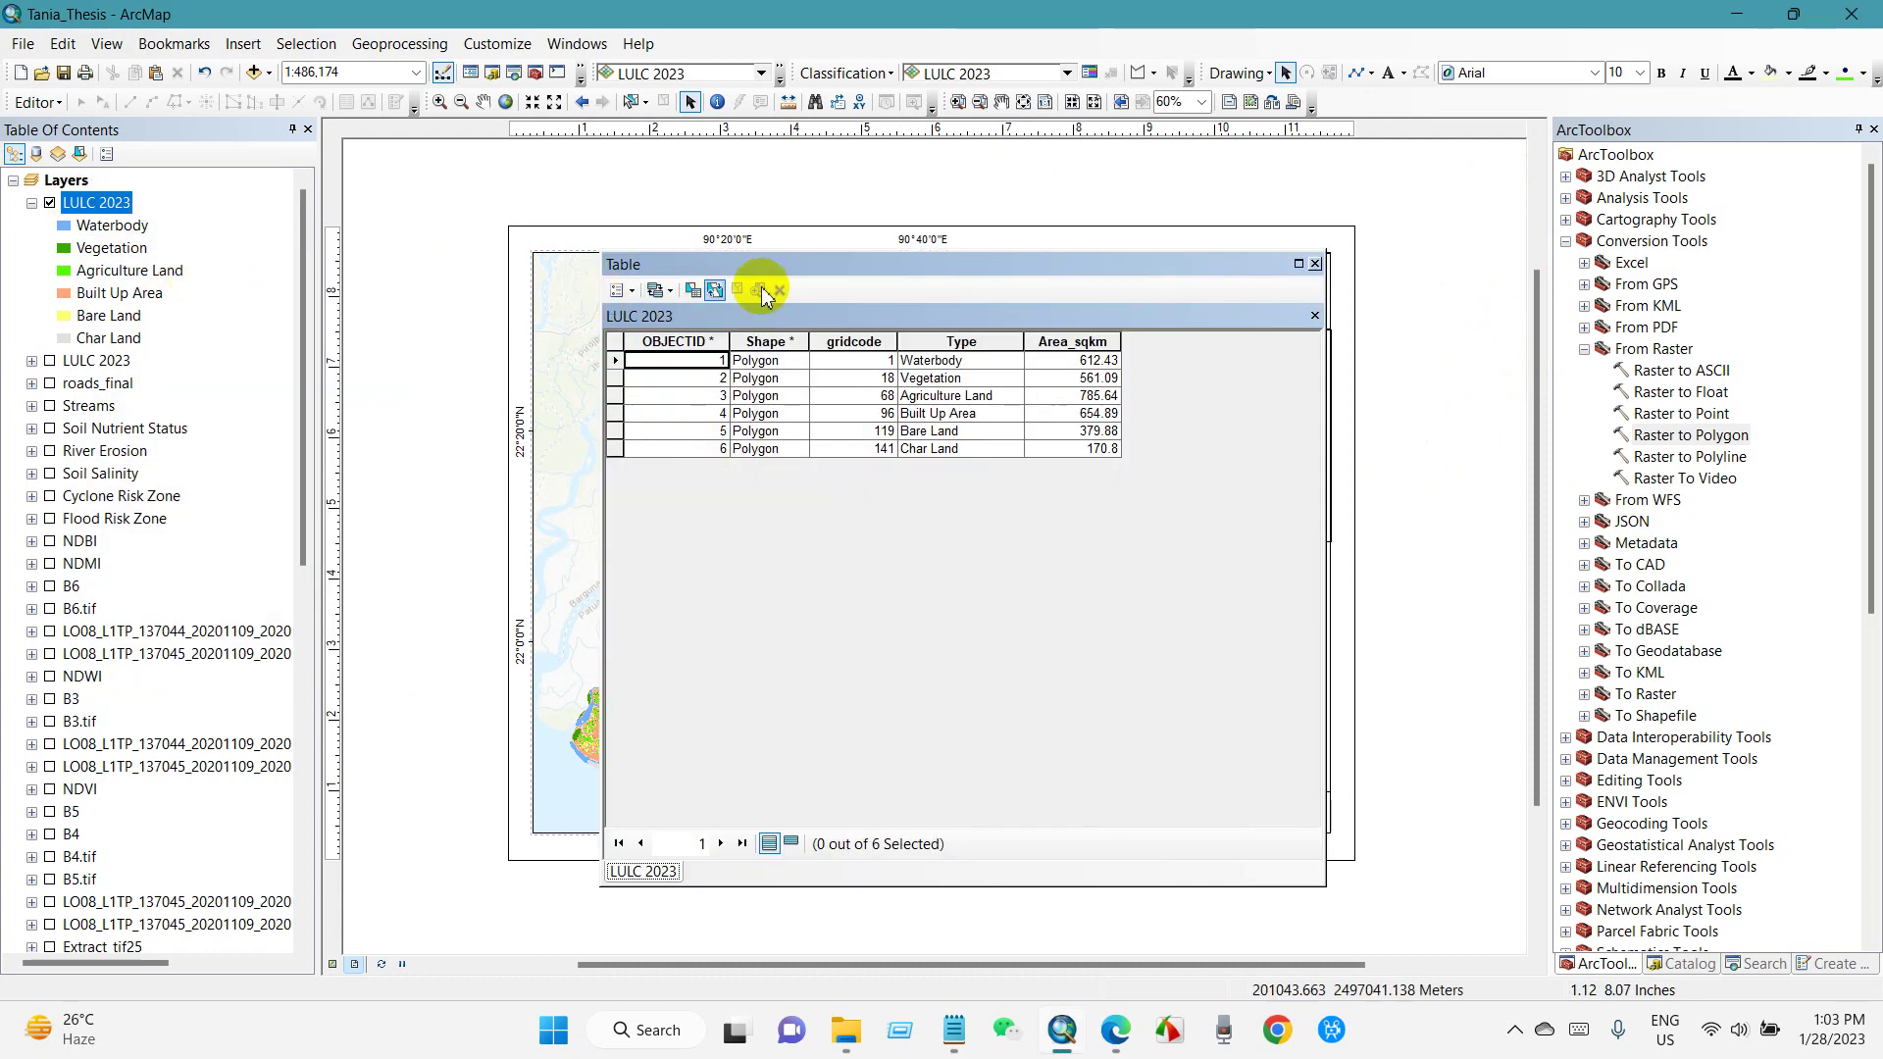
{"action": "left_click_drag", "start_coordinate": [793, 272], "coordinate": [816, 230]}
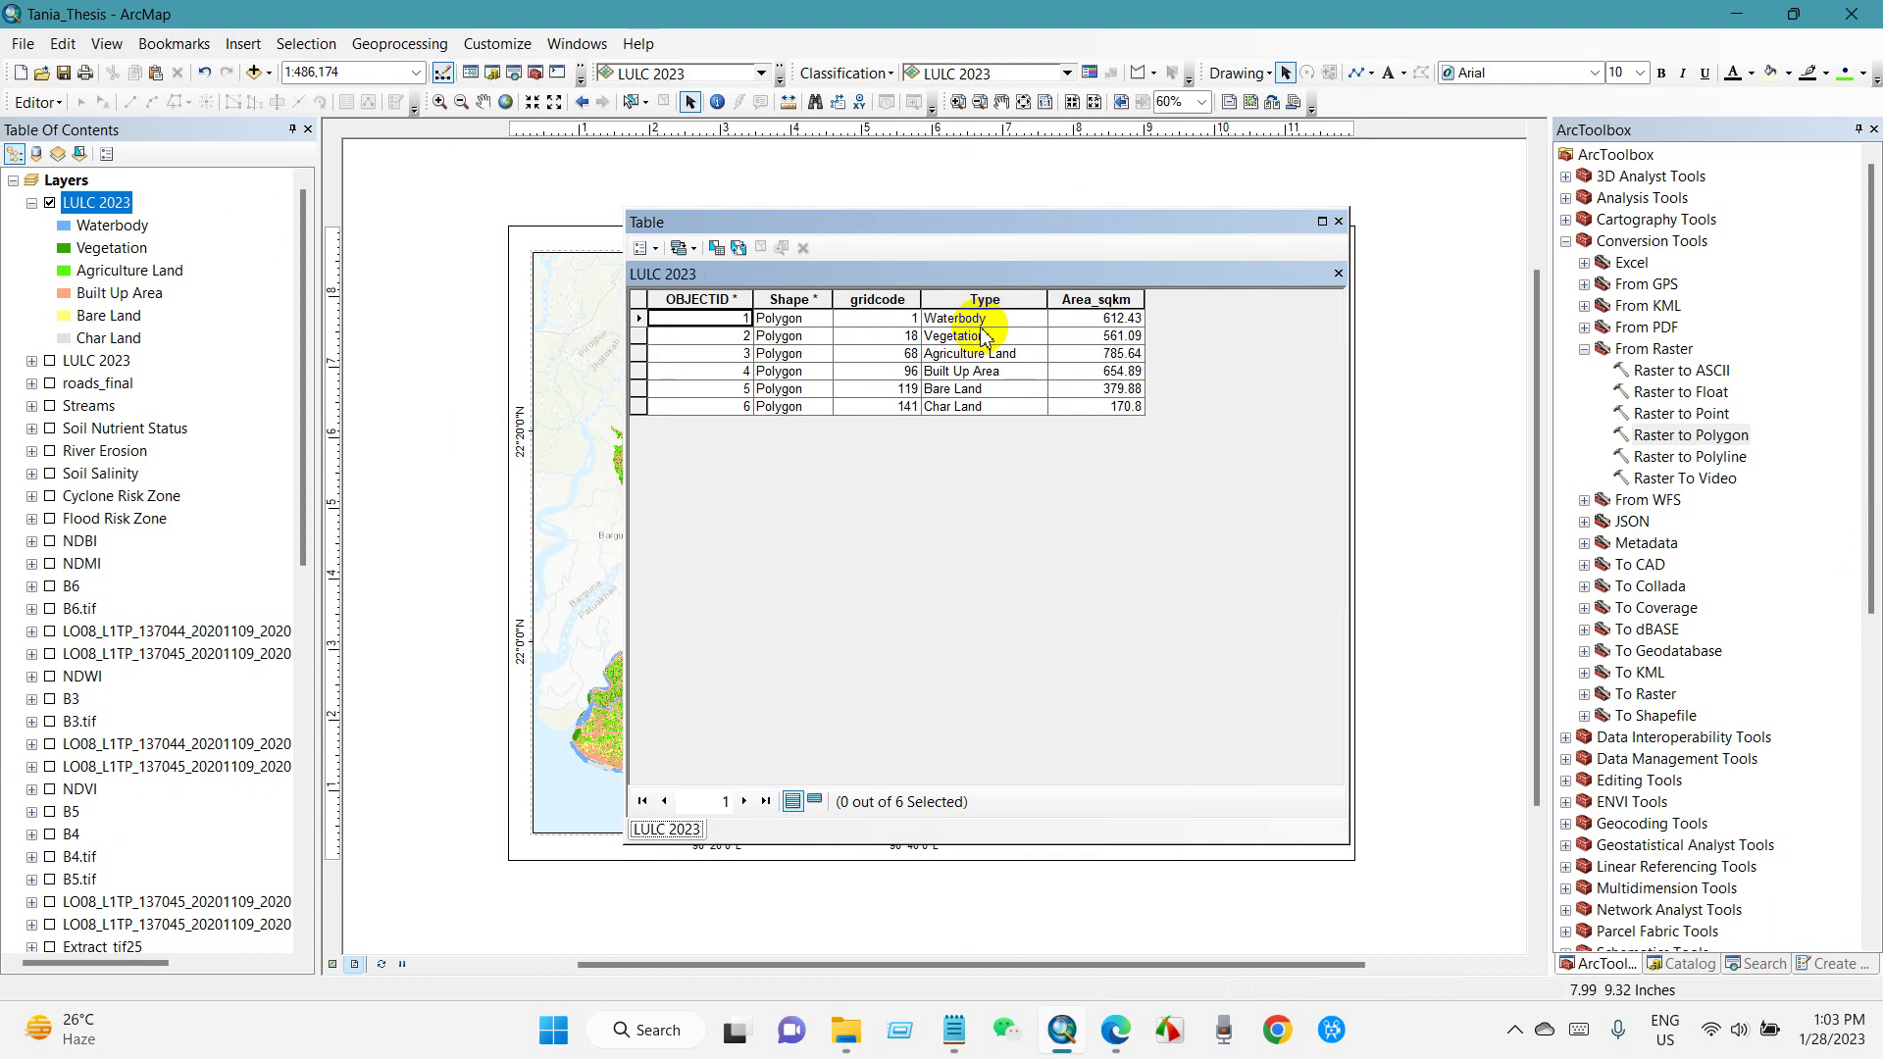
{"action": "left_click", "coordinate": [1340, 222]}
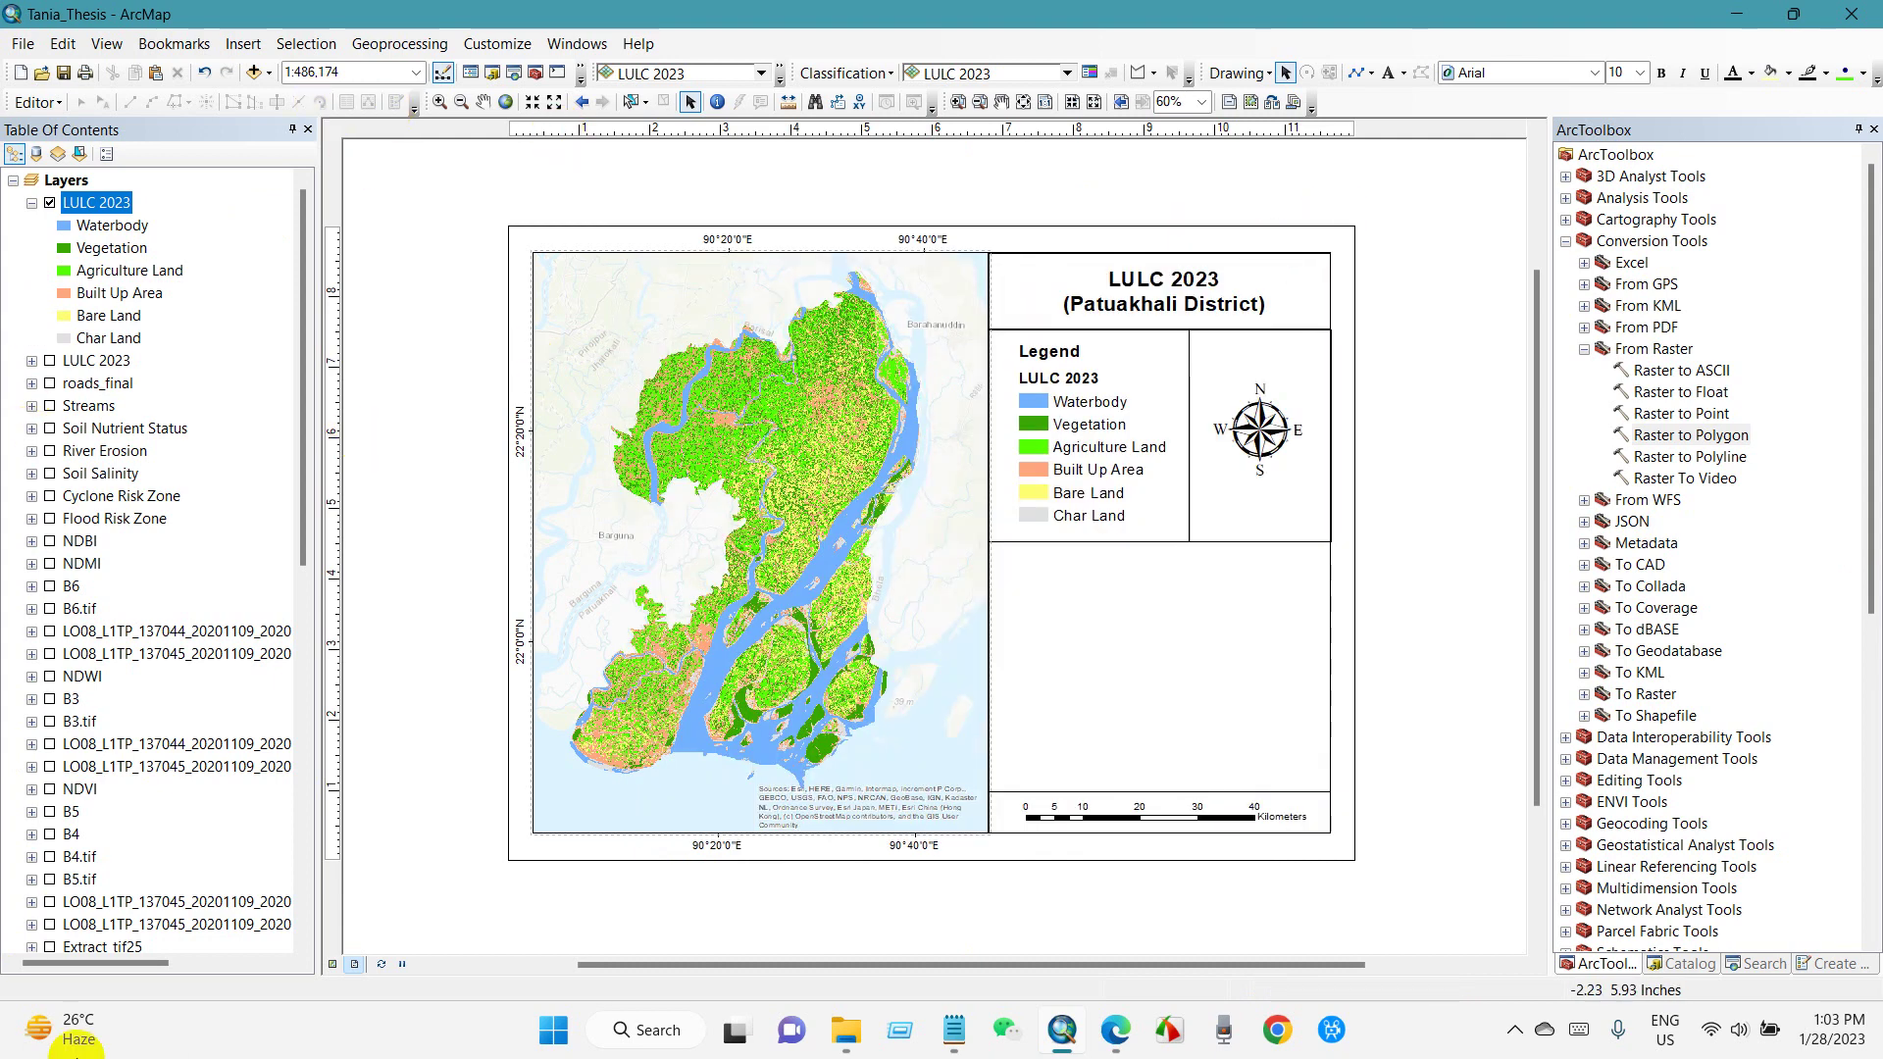
Start a new graph via View > Graphs > Create Graph and set its type to Pie.
{"action": "left_click", "coordinate": [108, 49]}
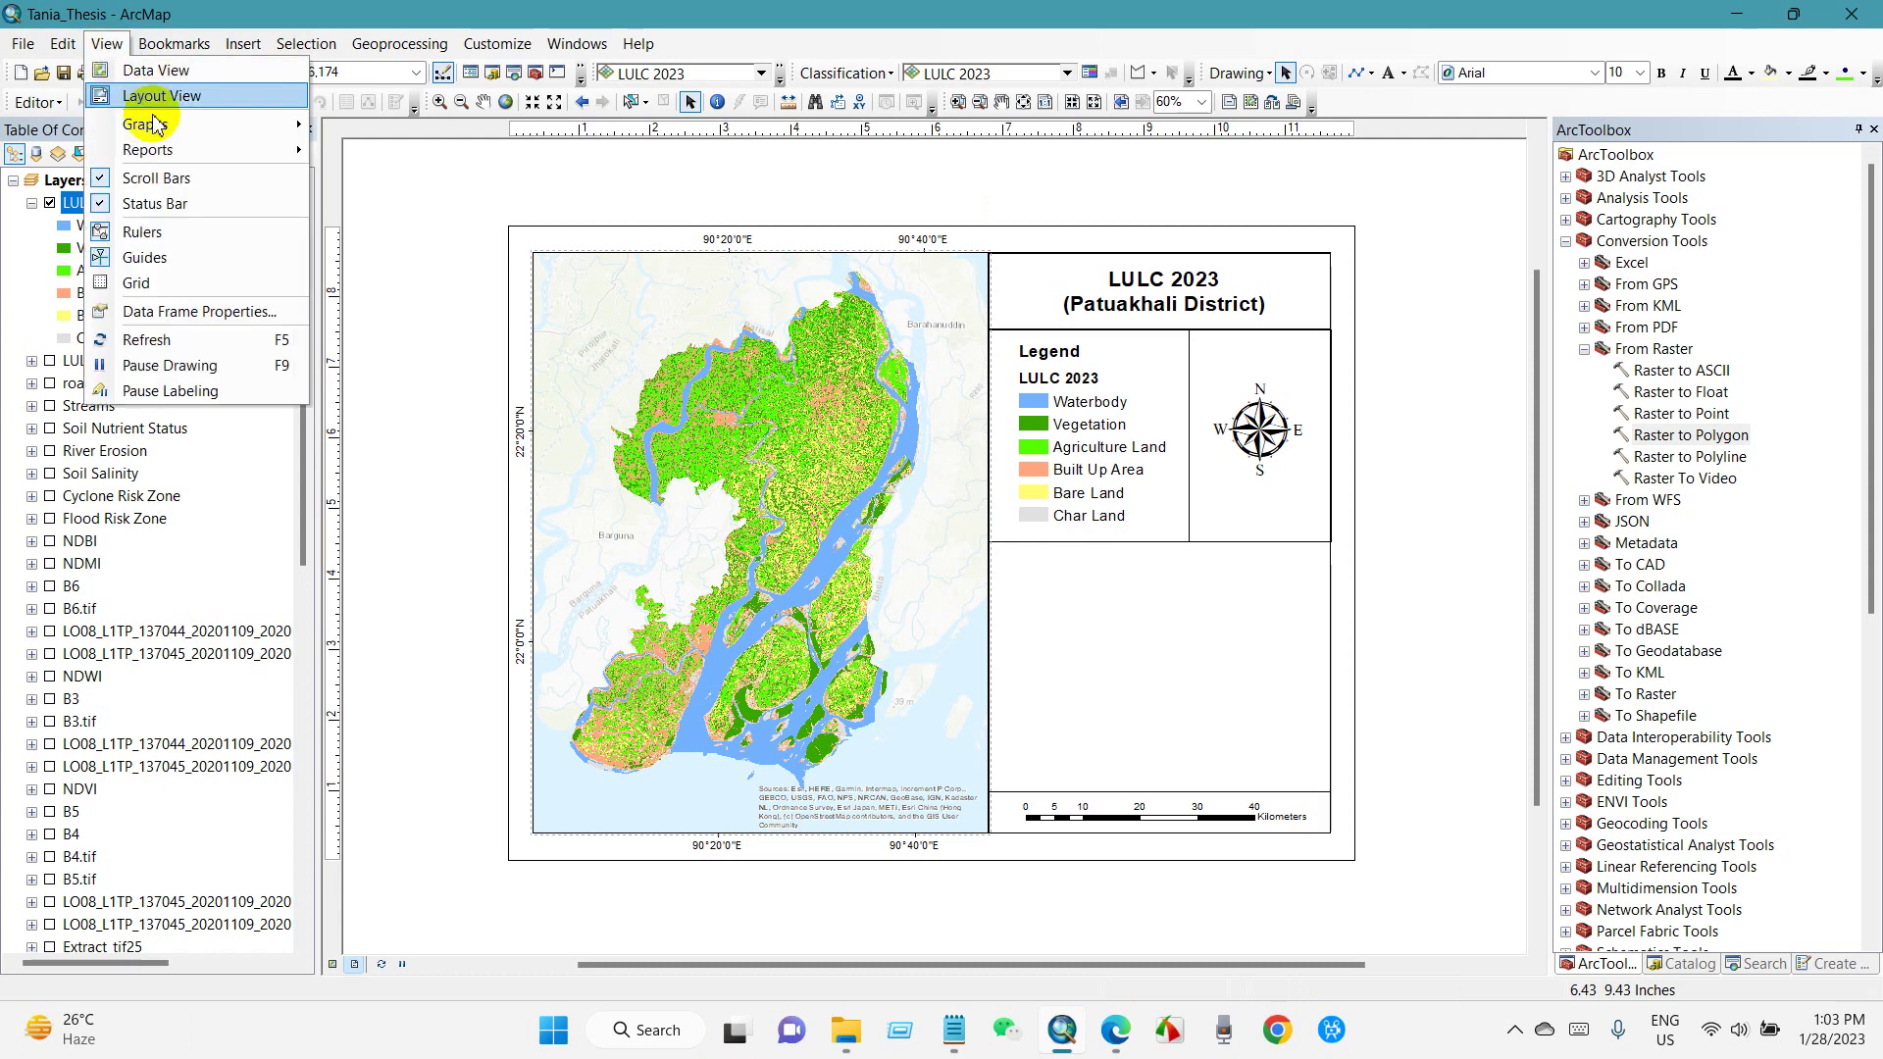
{"action": "mouse_move", "coordinate": [147, 124]}
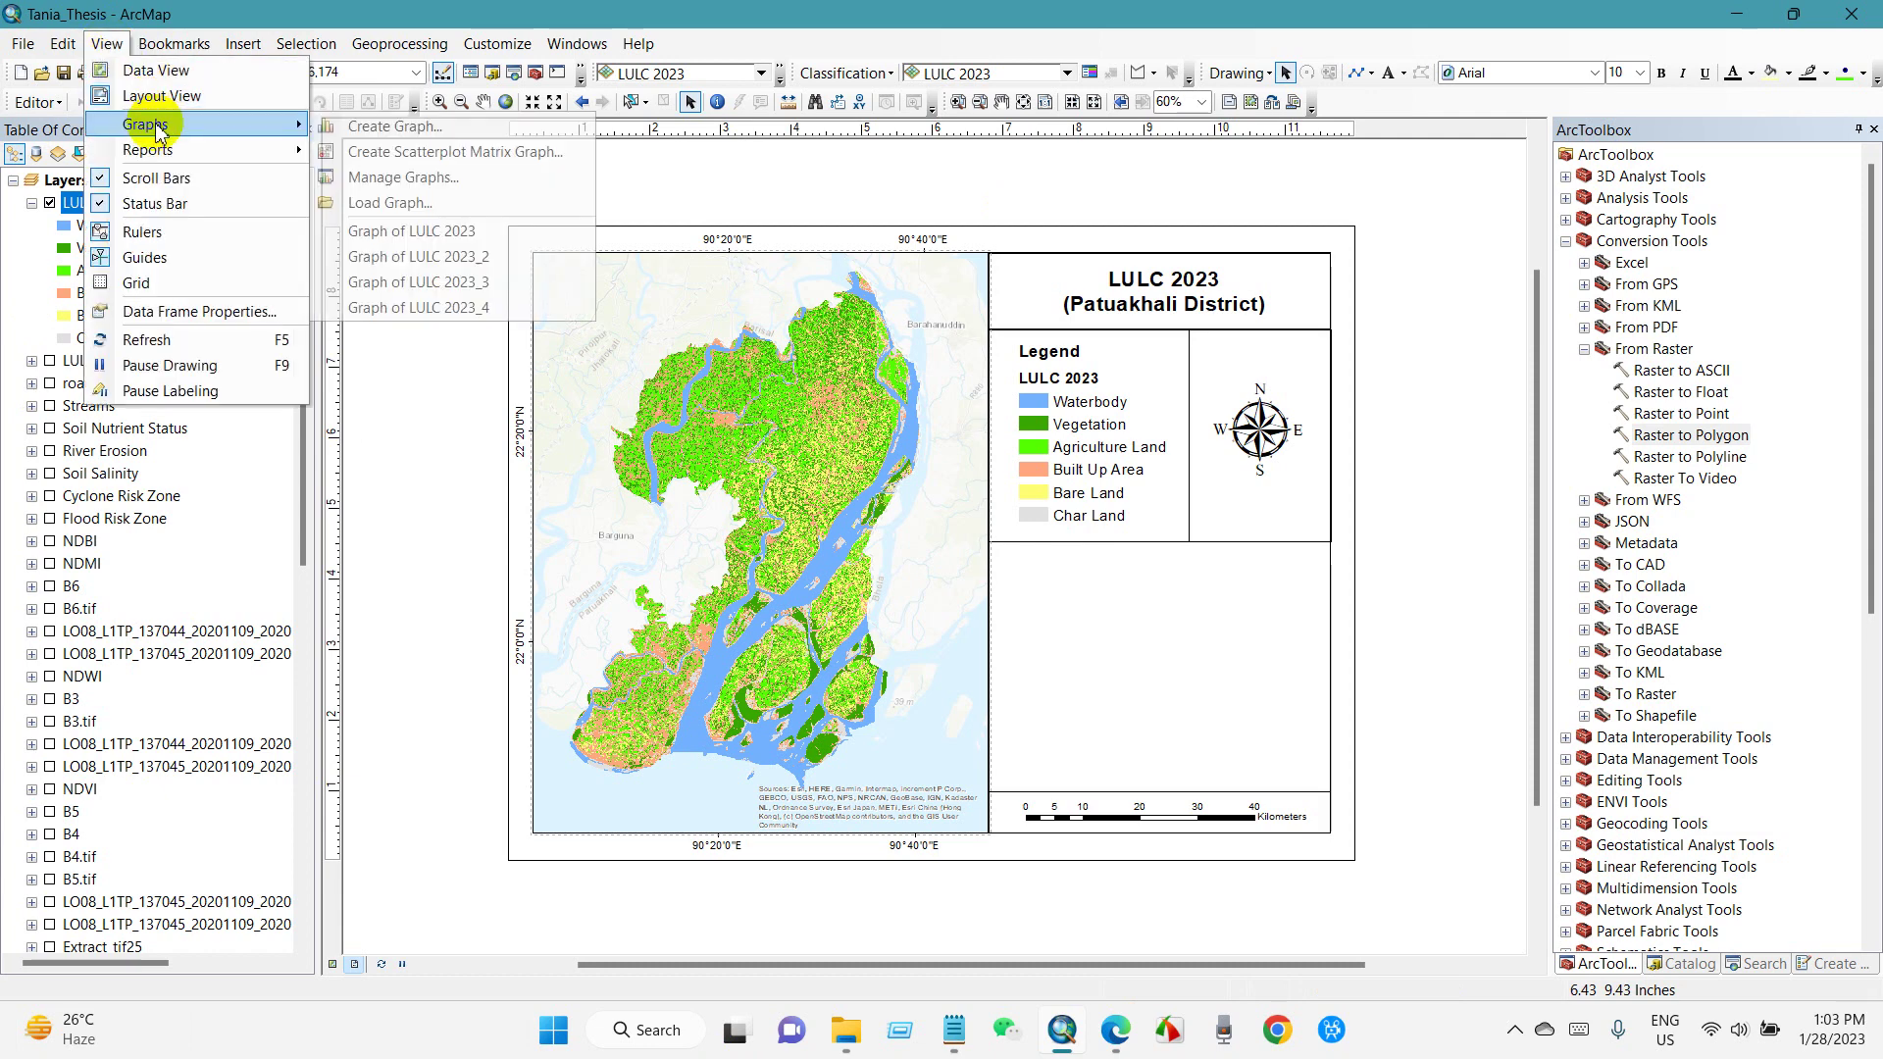
{"action": "left_click", "coordinate": [392, 125]}
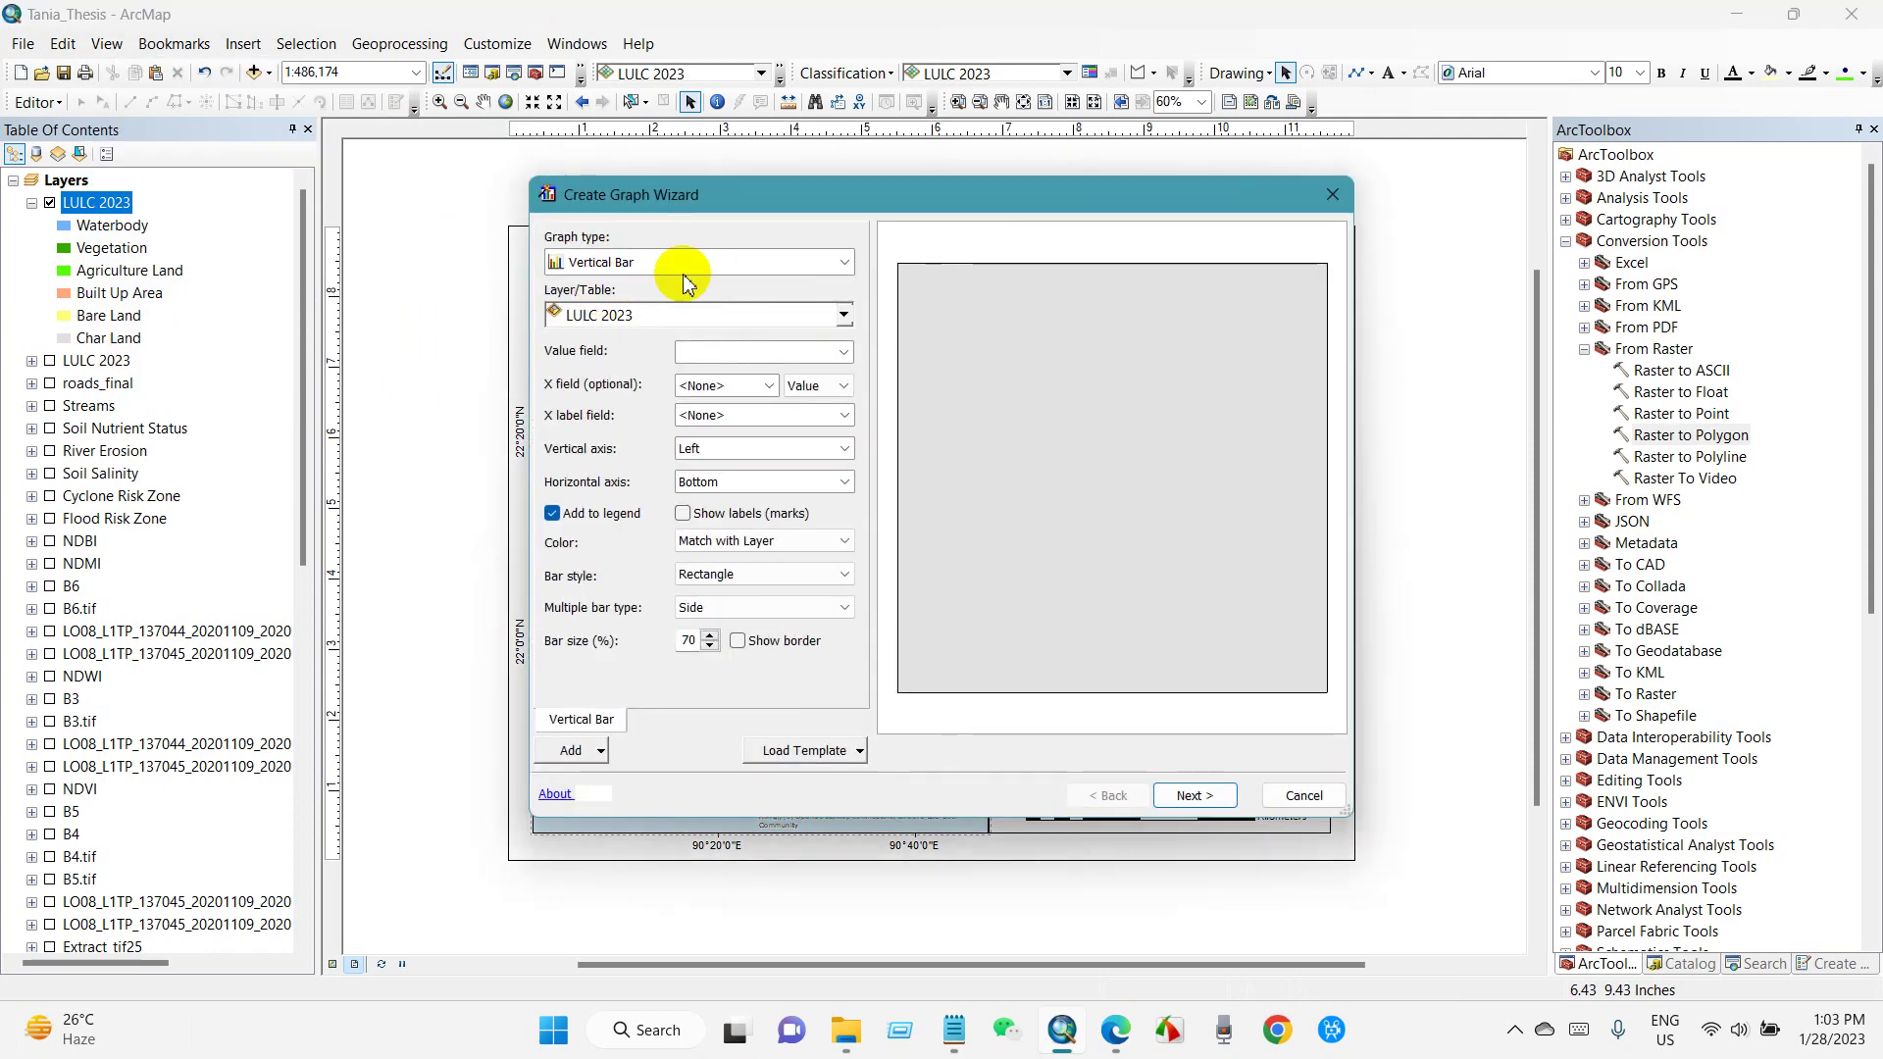
{"action": "left_click_drag", "start_coordinate": [783, 199], "coordinate": [905, 242]}
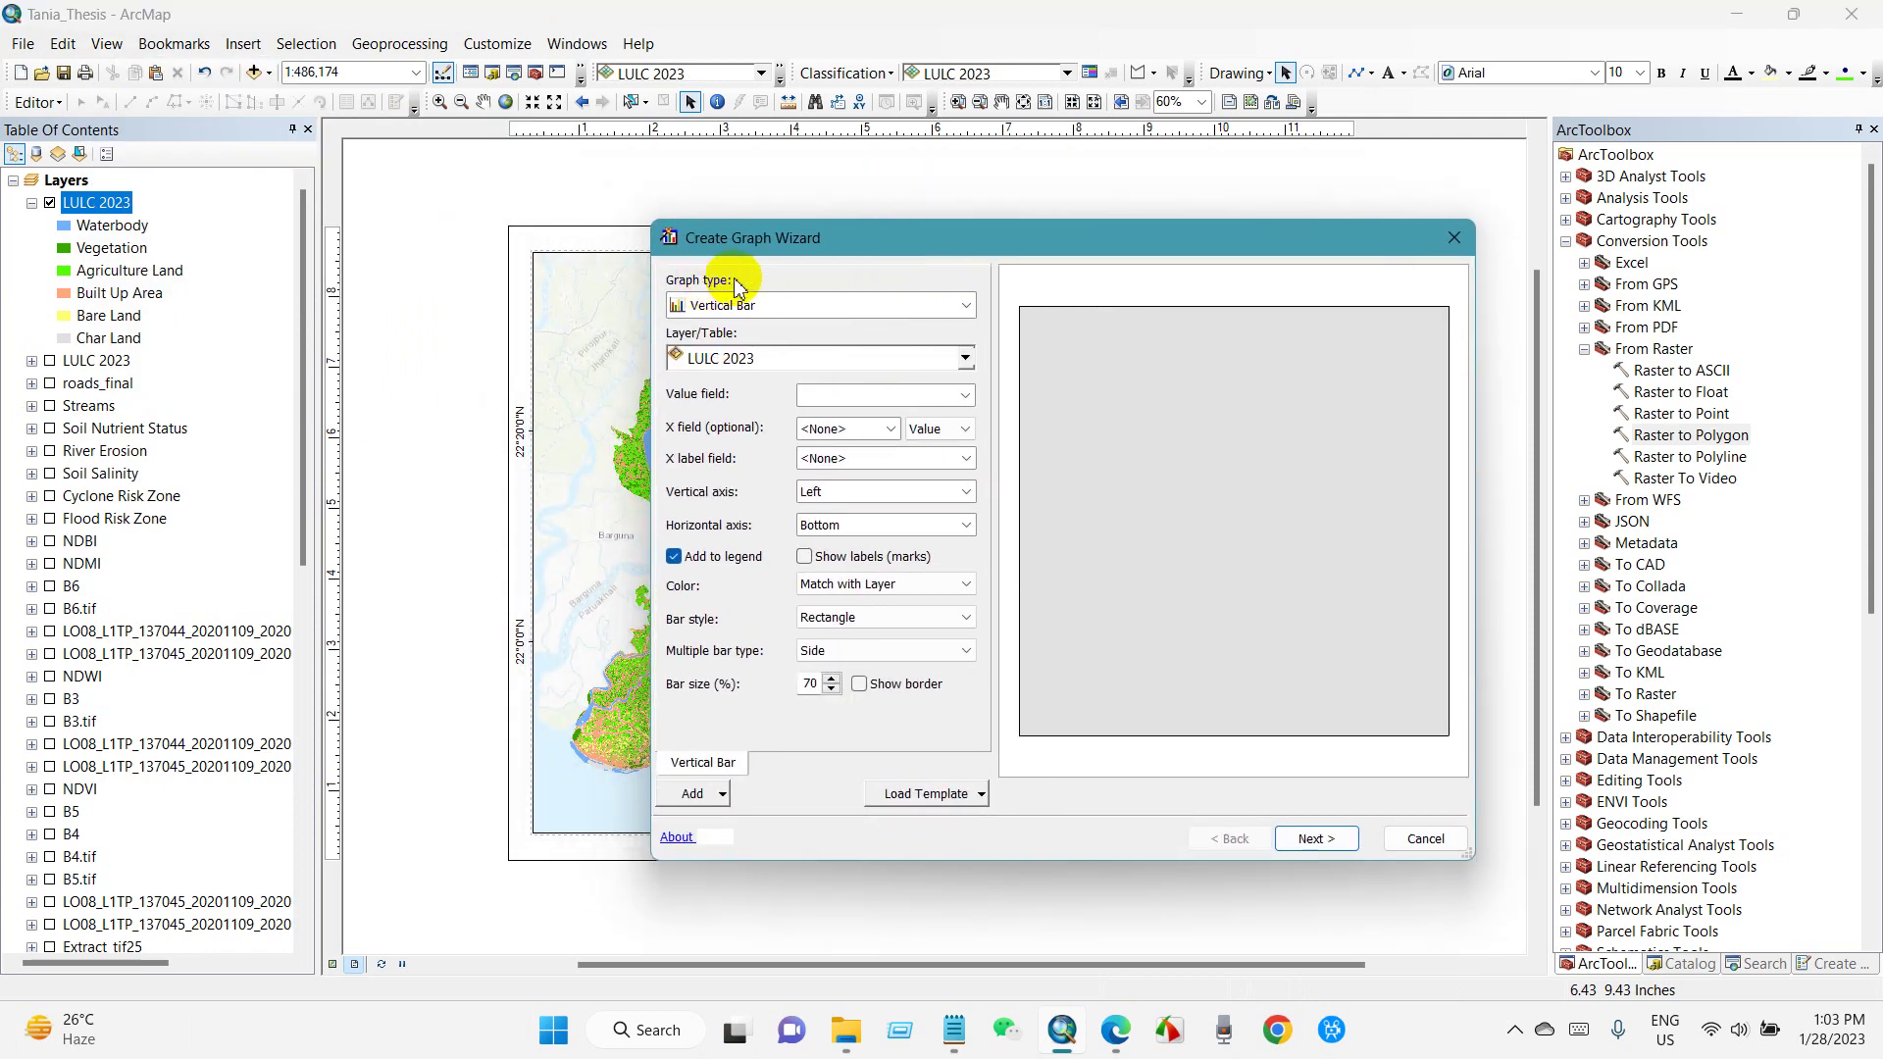
{"action": "left_click", "coordinate": [967, 307]}
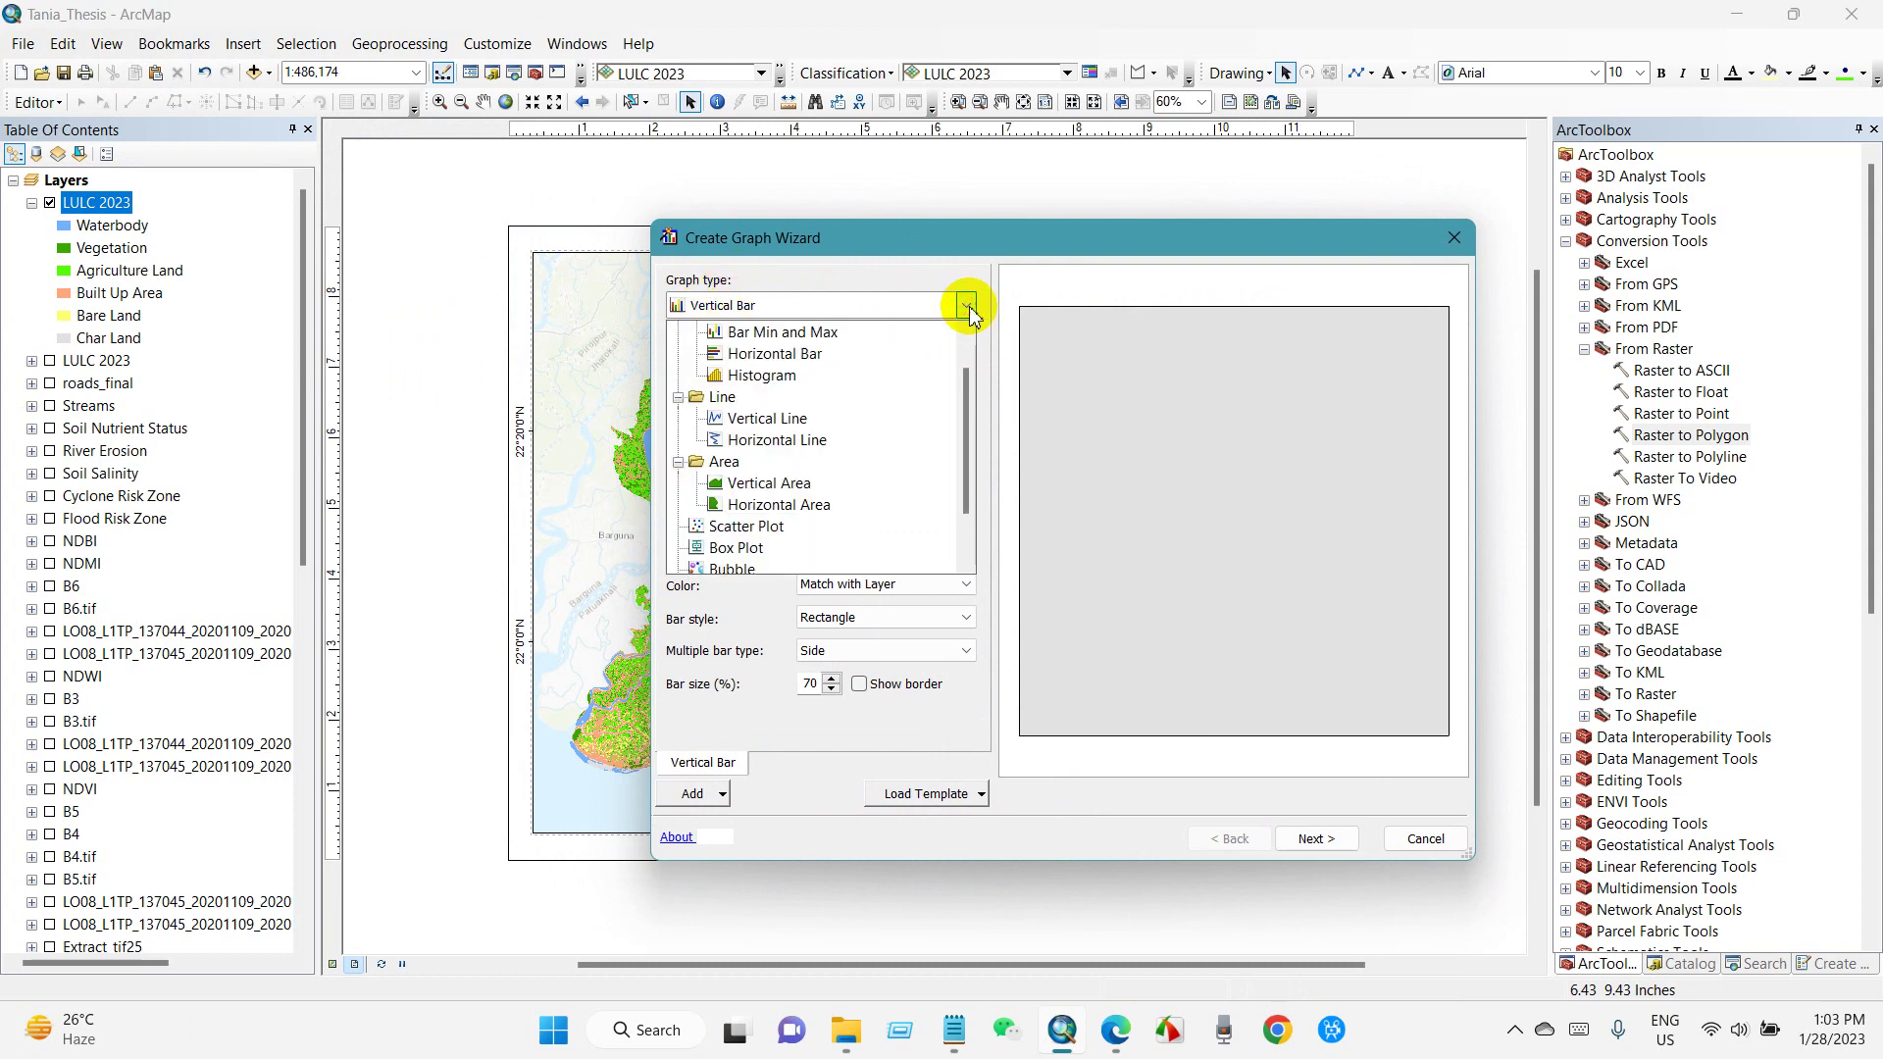
{"action": "scroll", "coordinate": [895, 374], "scroll_direction": "up", "scroll_amount": 1}
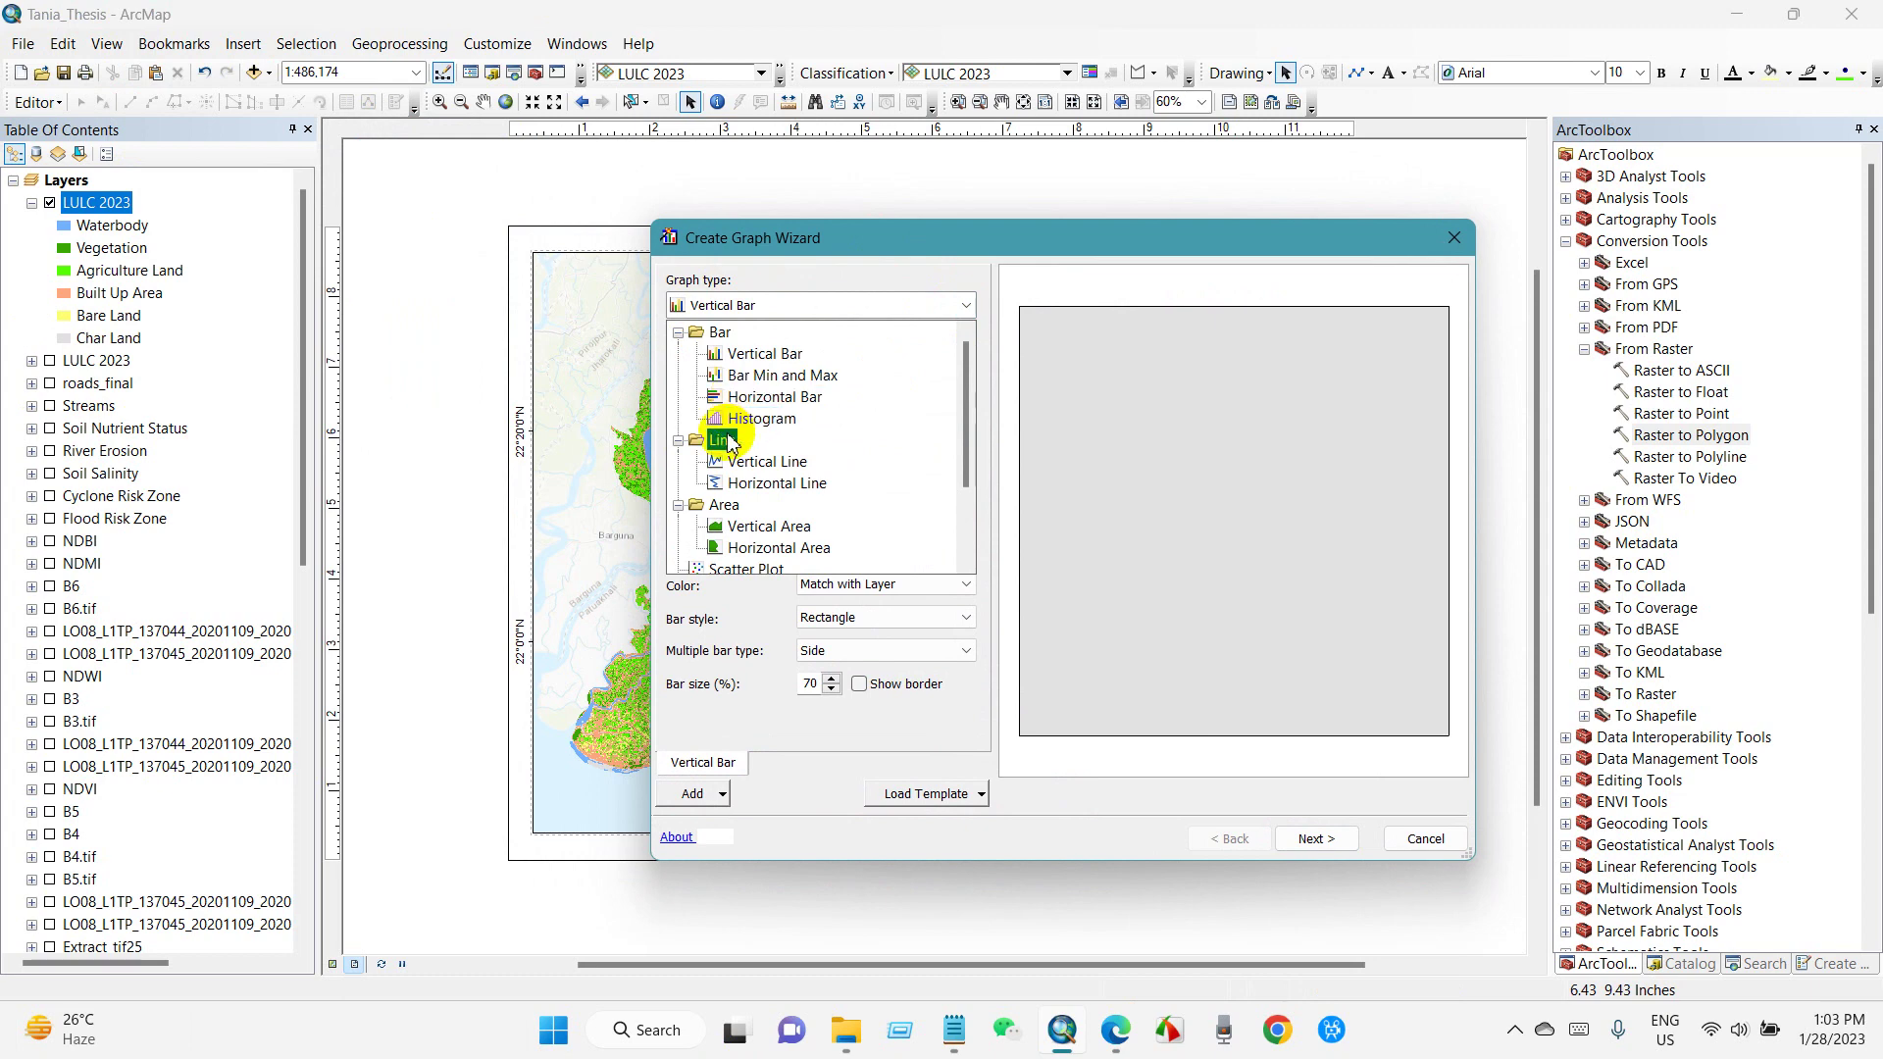
{"action": "scroll", "coordinate": [734, 447], "scroll_direction": "down", "scroll_amount": 1}
{"action": "scroll", "coordinate": [736, 459], "scroll_direction": "down", "scroll_amount": 1}
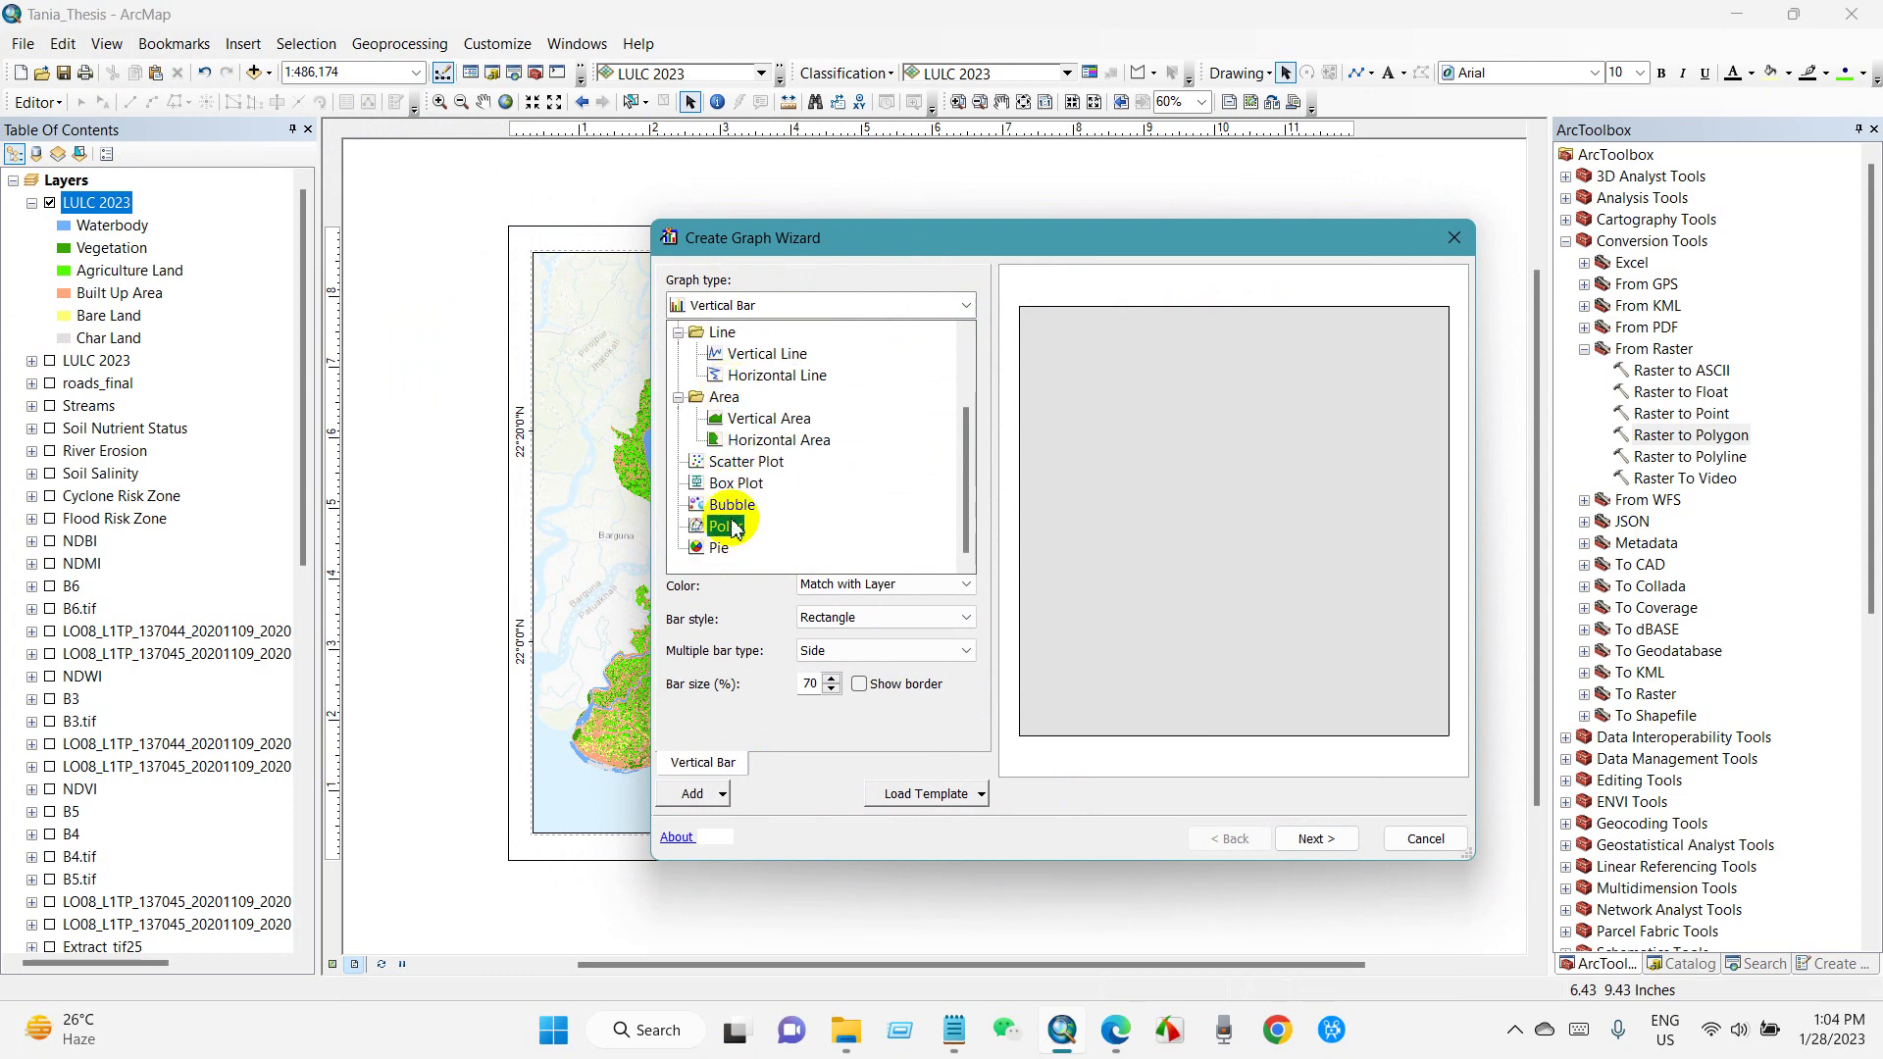
{"action": "scroll", "coordinate": [737, 517], "scroll_direction": "up", "scroll_amount": 2}
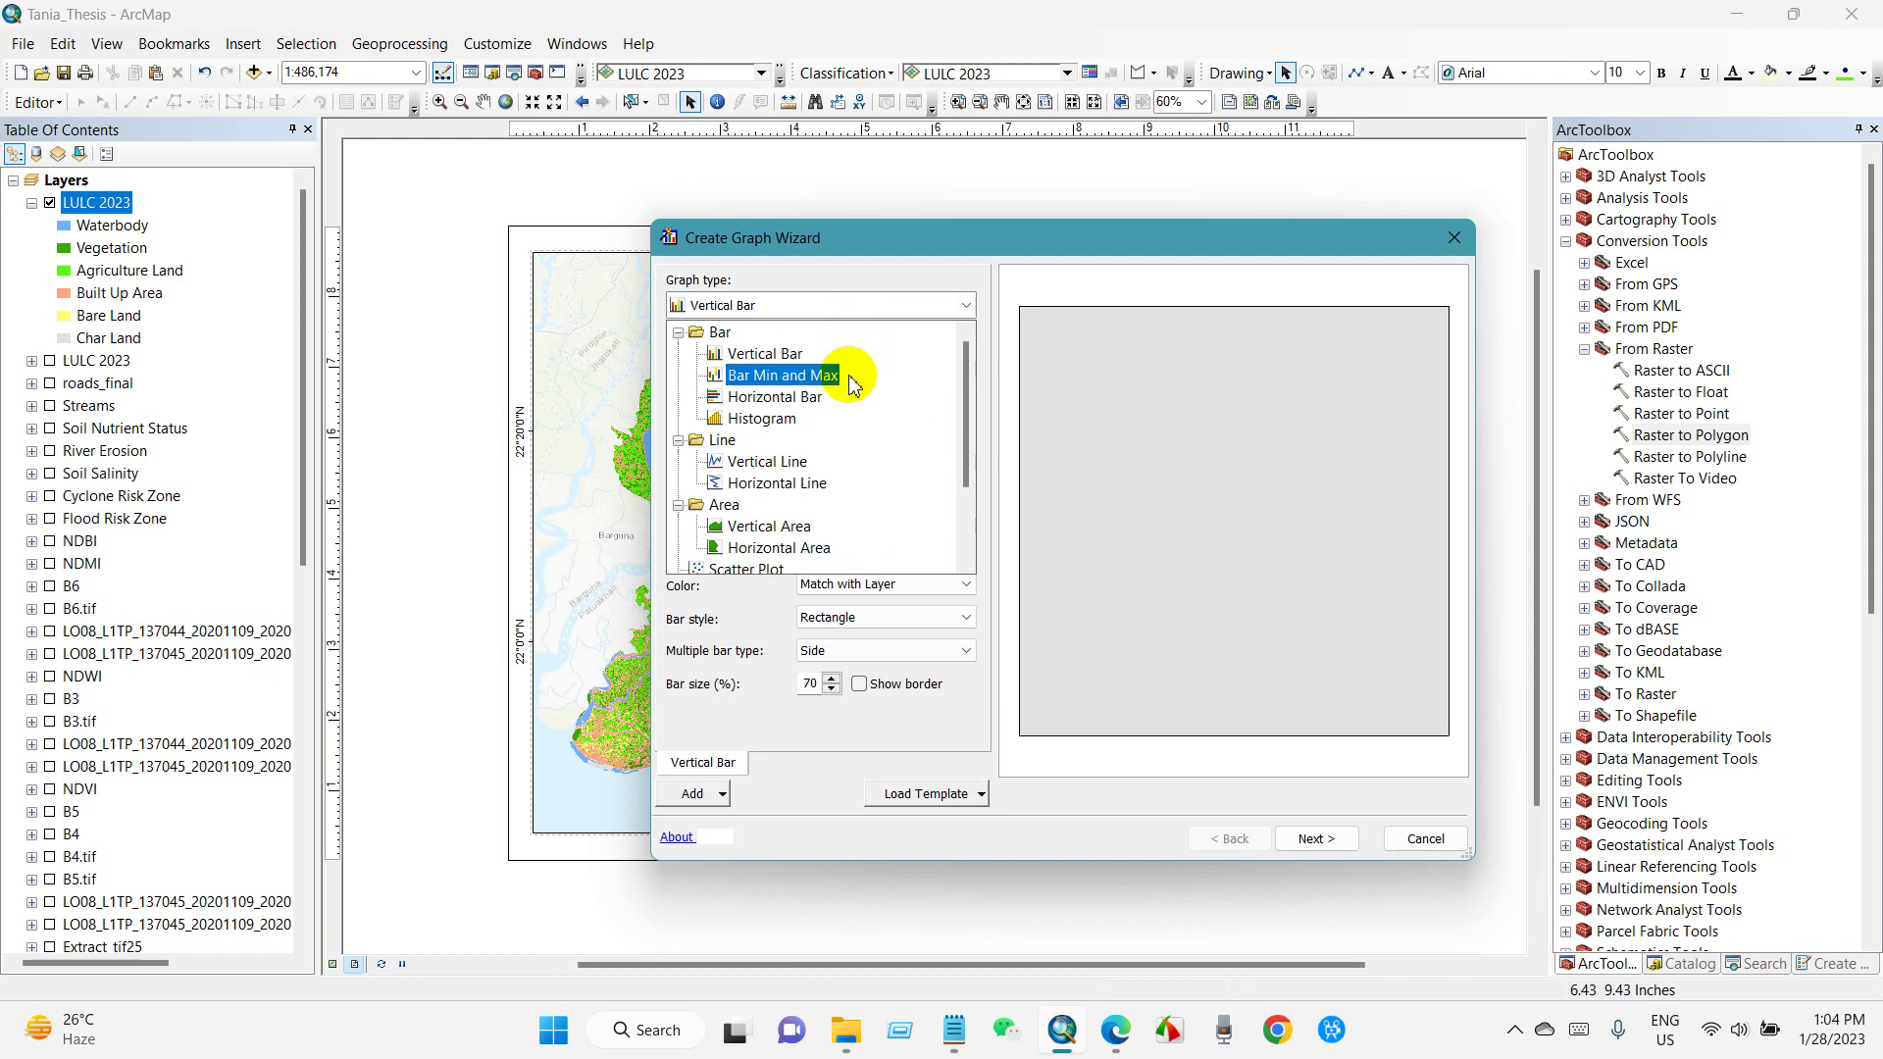
{"action": "scroll", "coordinate": [839, 456], "scroll_direction": "down", "scroll_amount": 2}
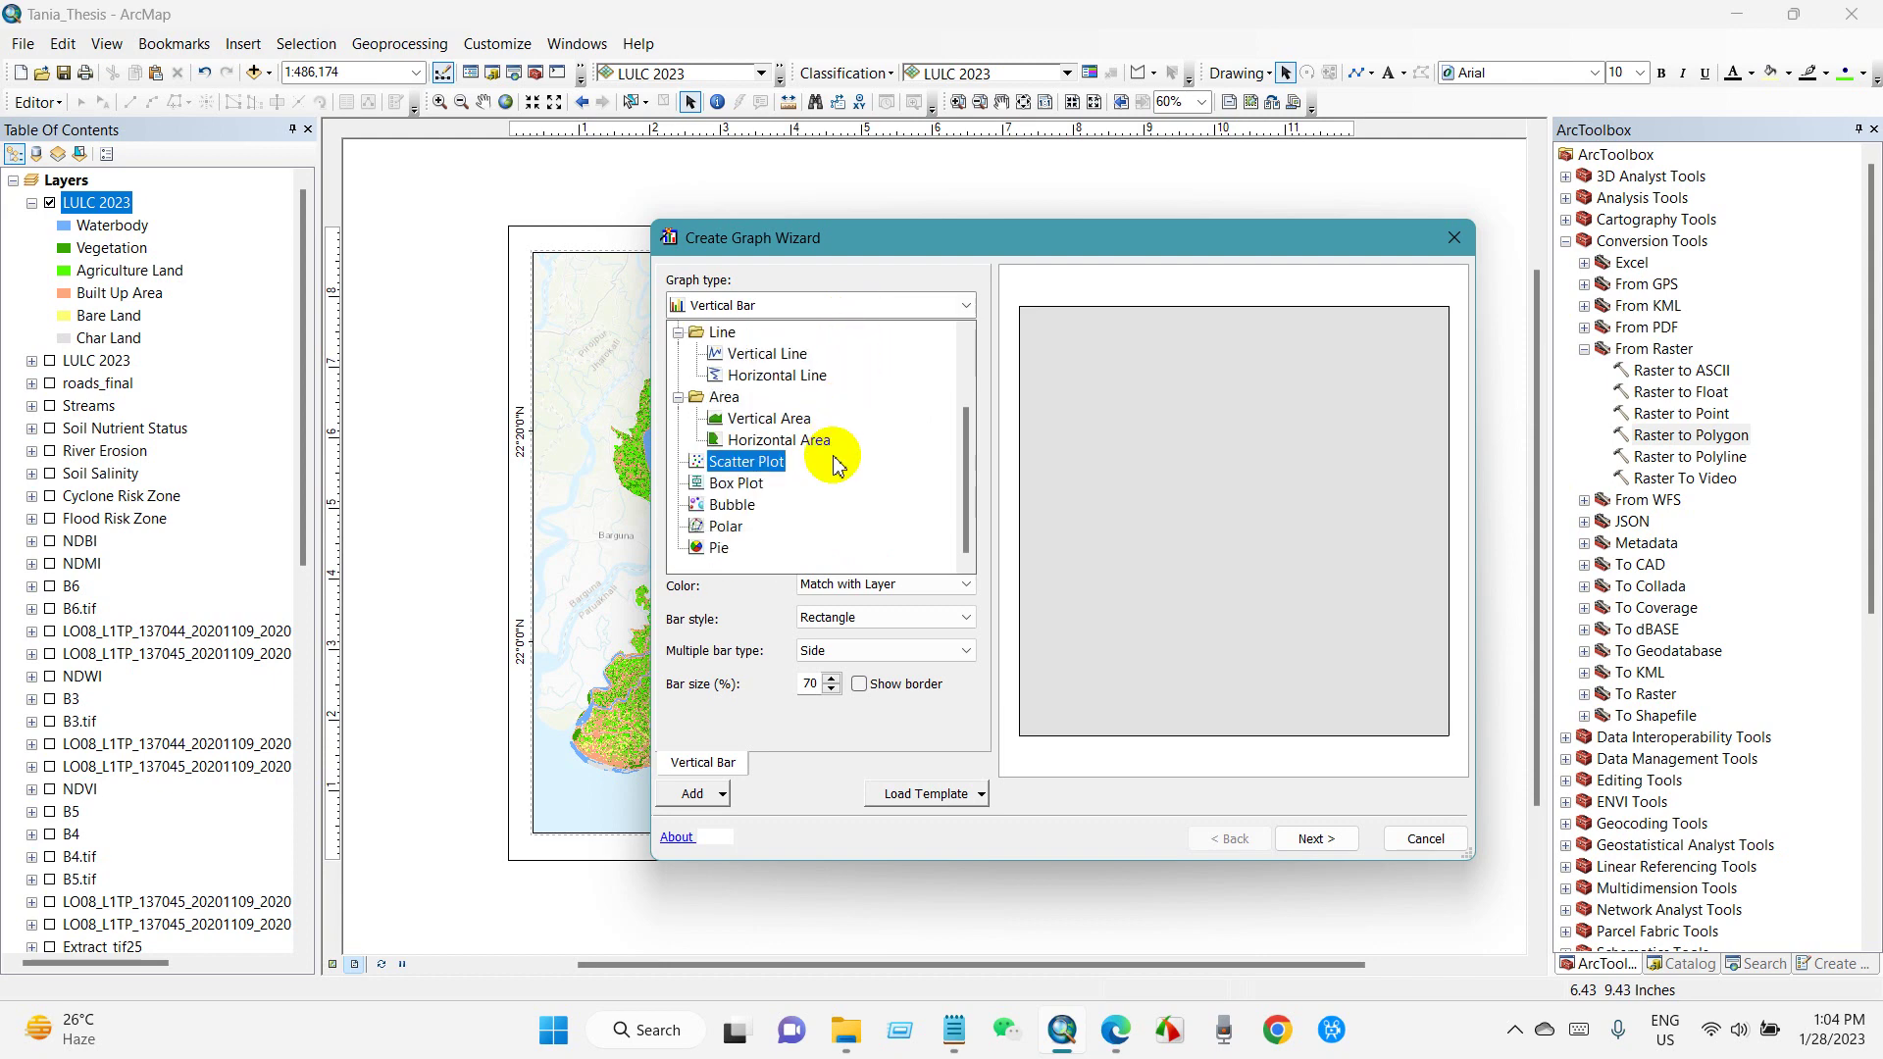
{"action": "left_click", "coordinate": [721, 548]}
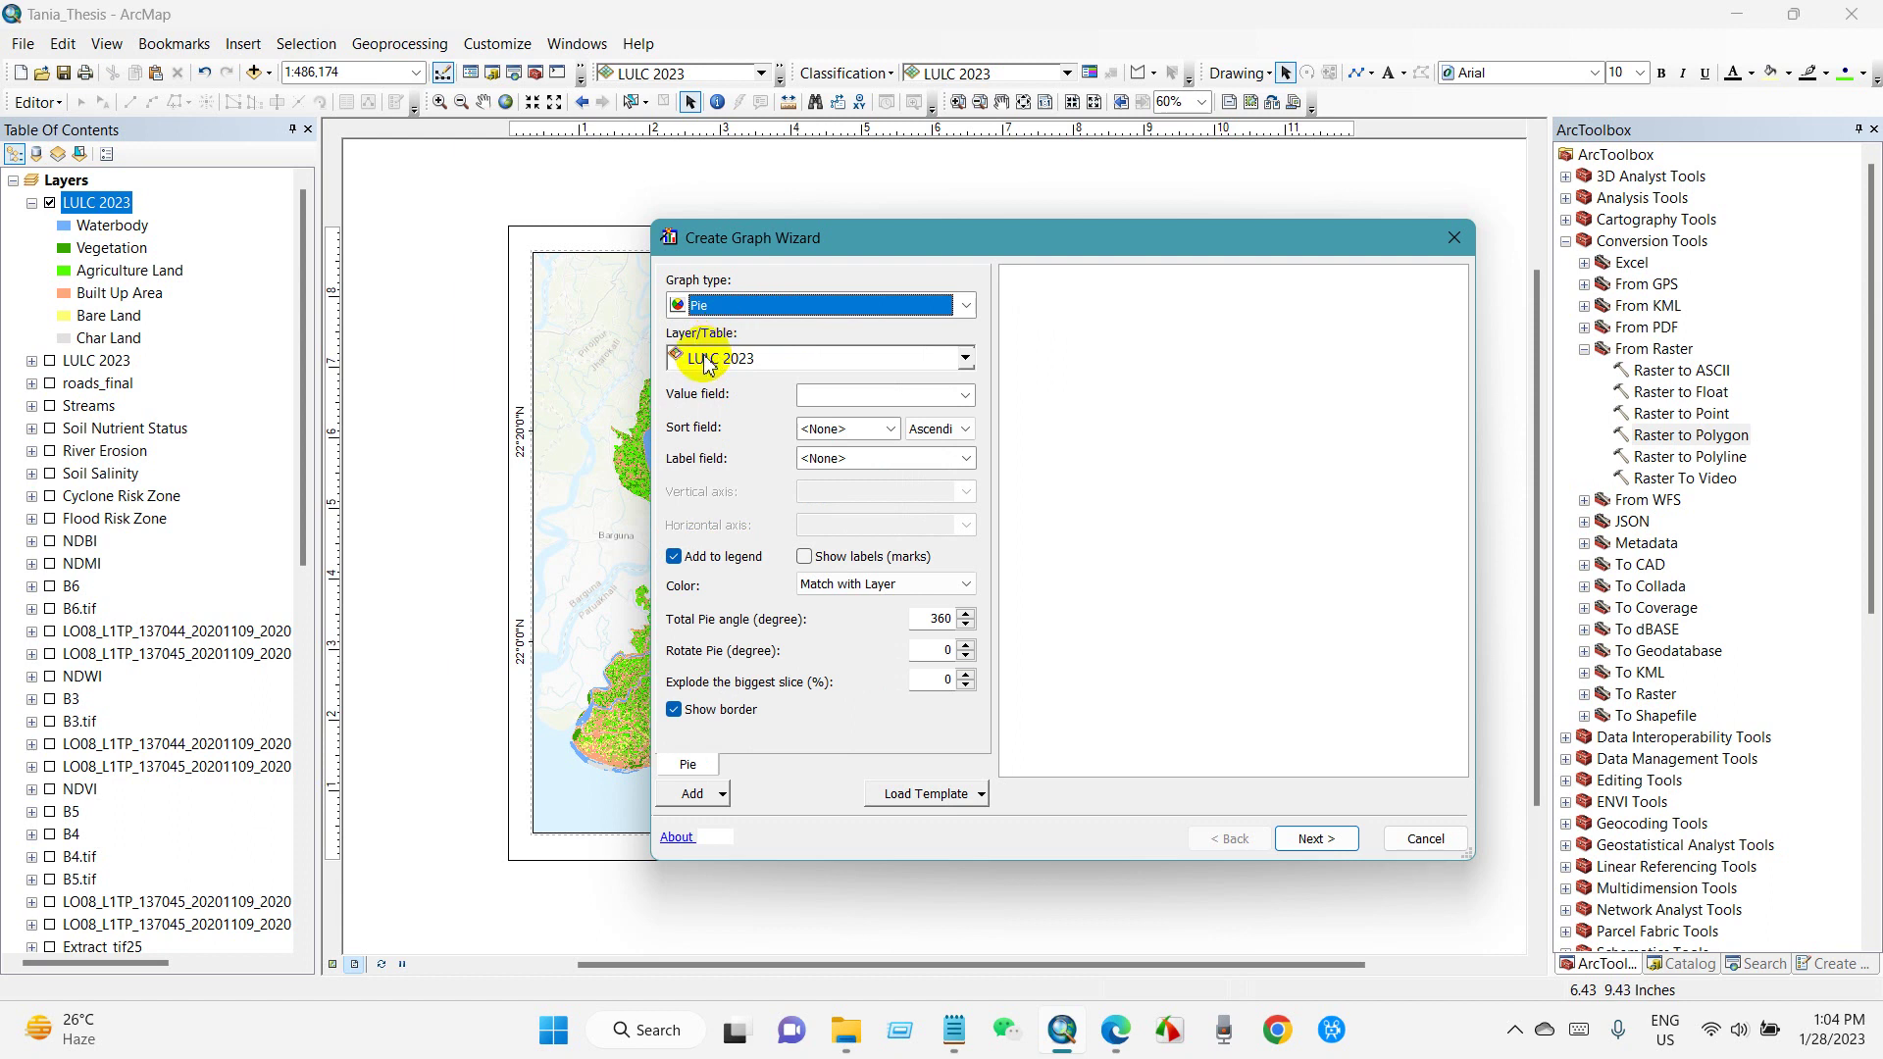
{"action": "left_click", "coordinate": [966, 359]}
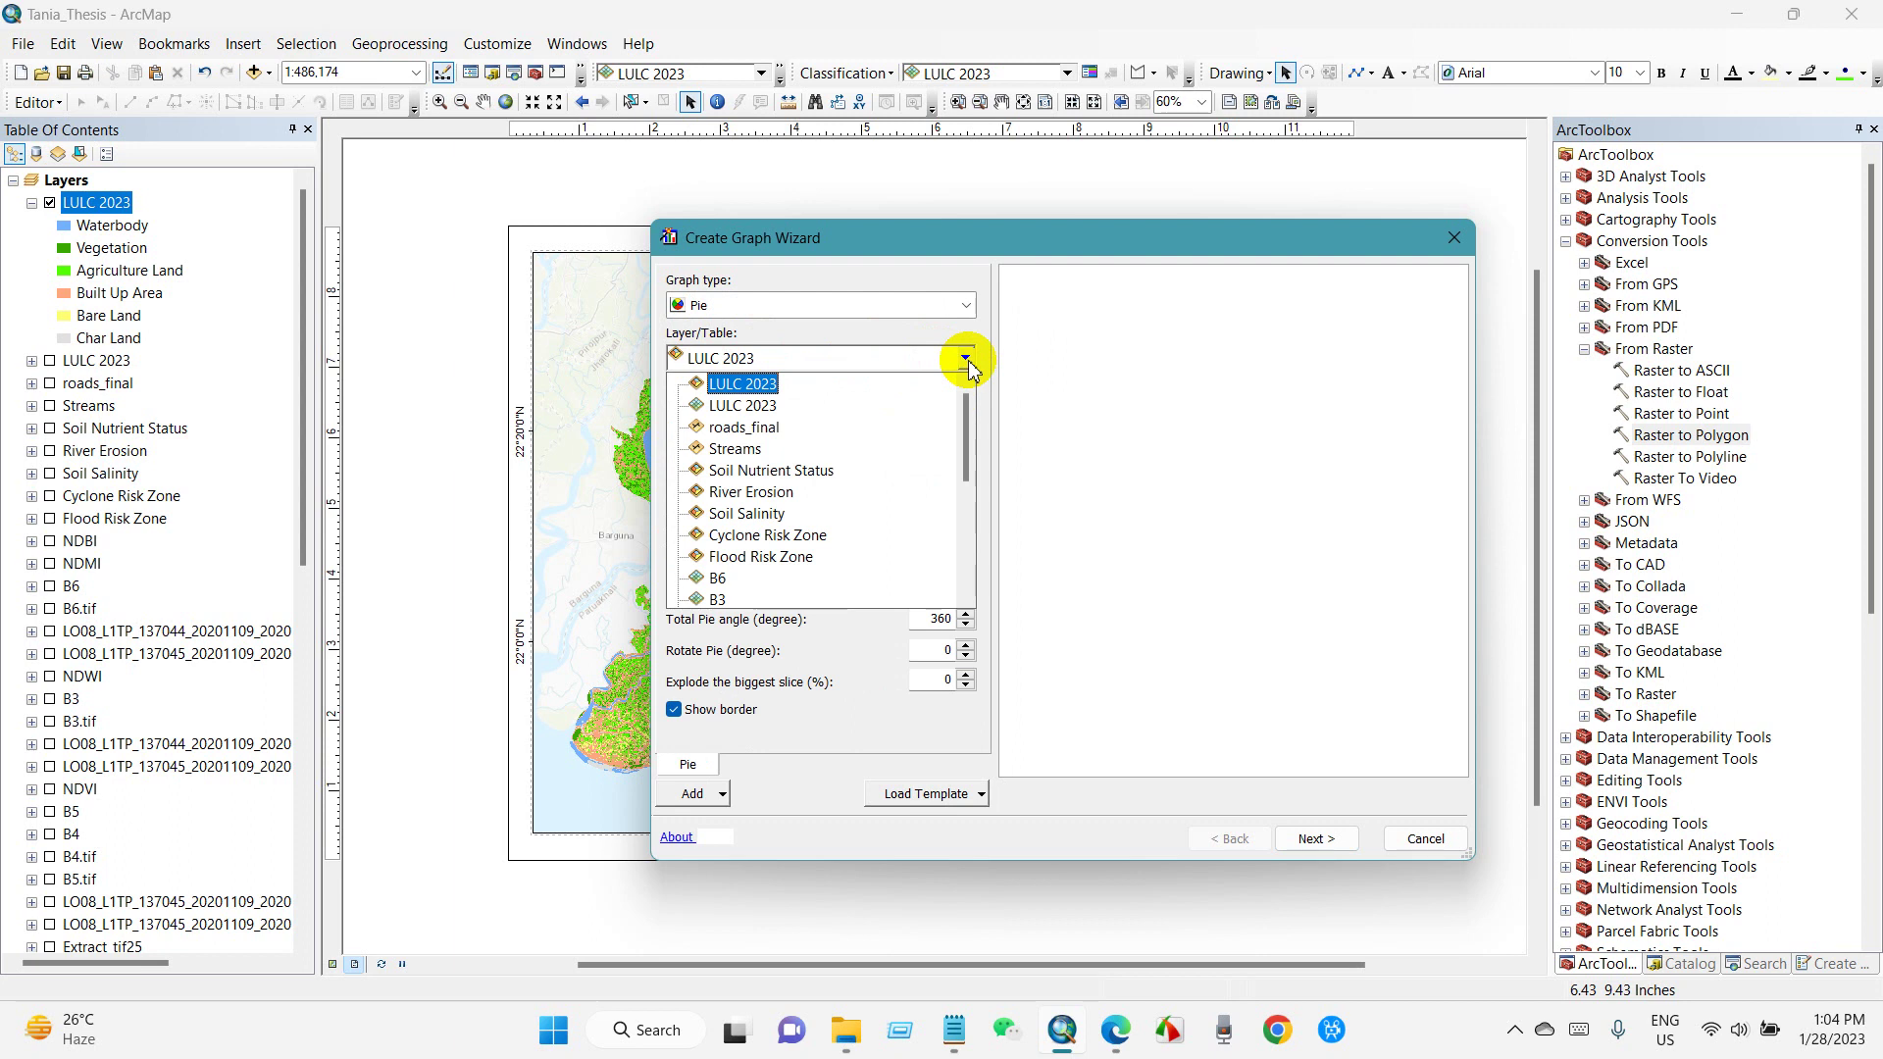
Keep layer LULC 2023, use Area_sqkm as the value field and Type as the label field, and turn the legend off.
{"action": "left_click", "coordinate": [968, 363]}
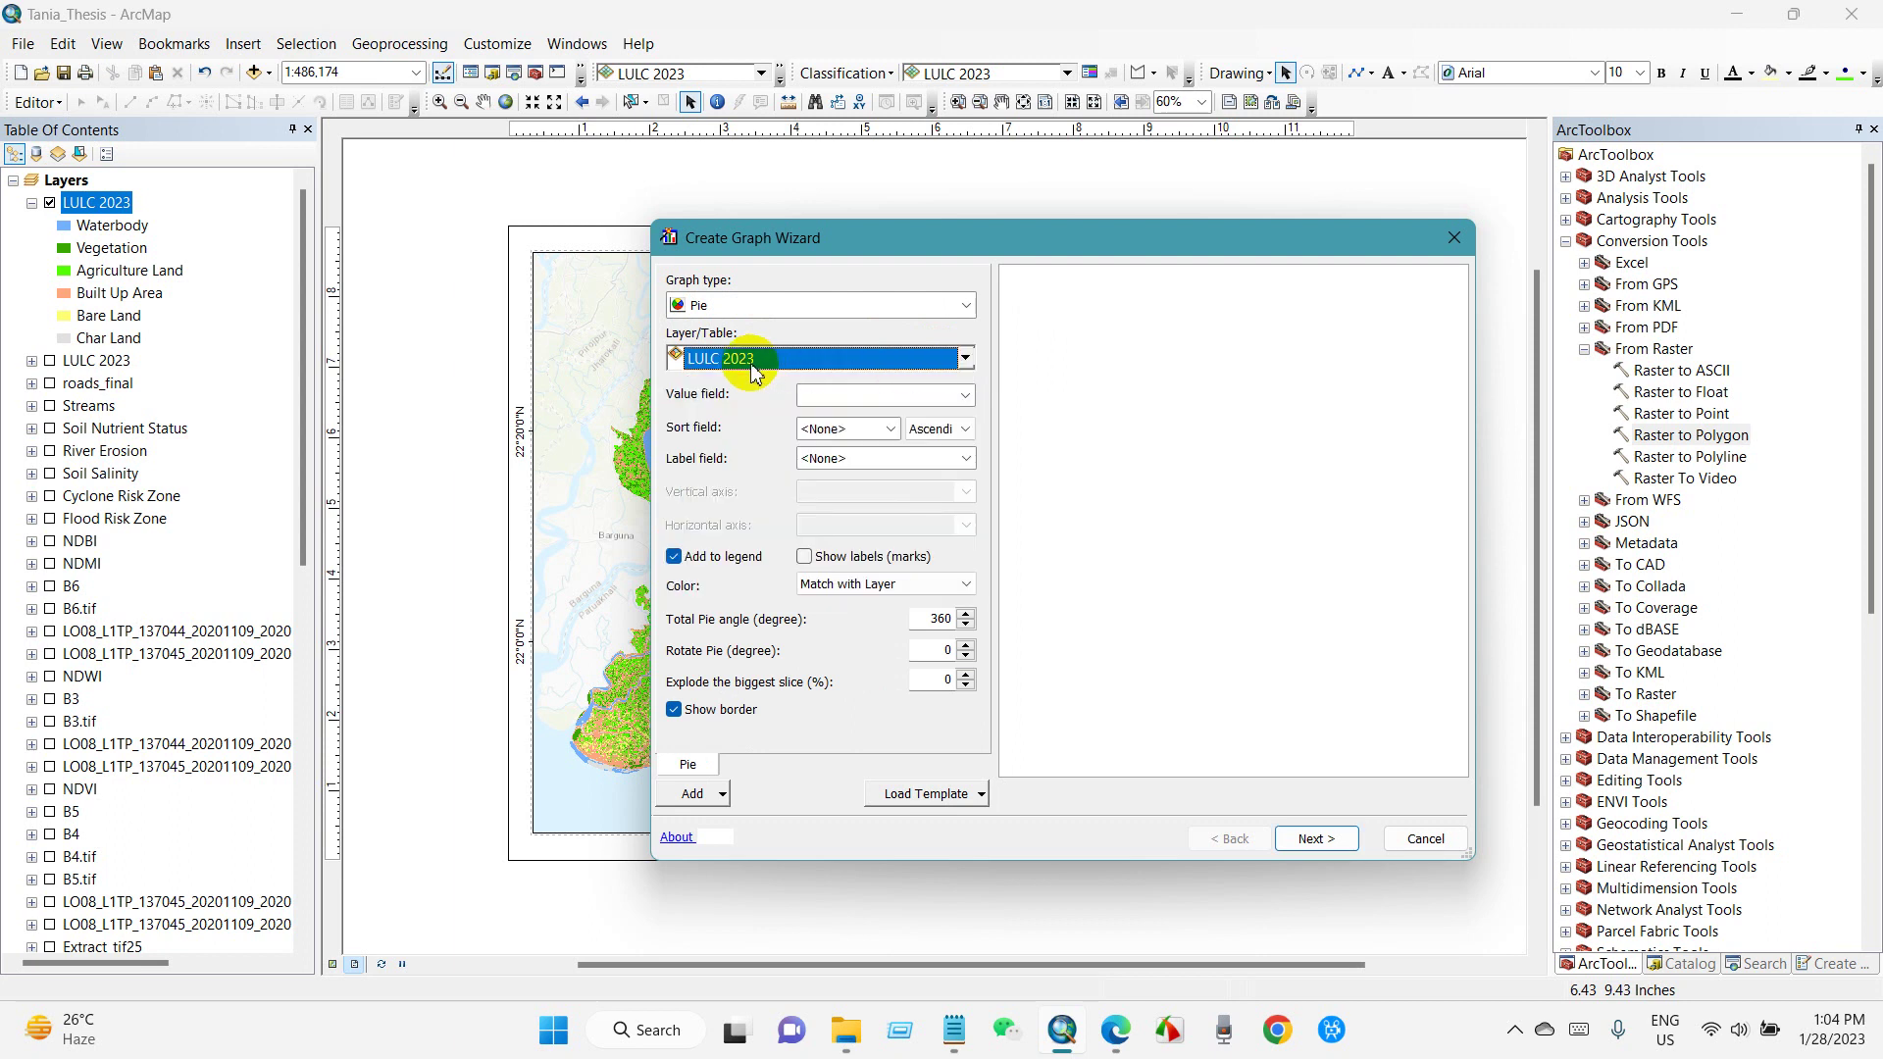
{"action": "left_click", "coordinate": [966, 396]}
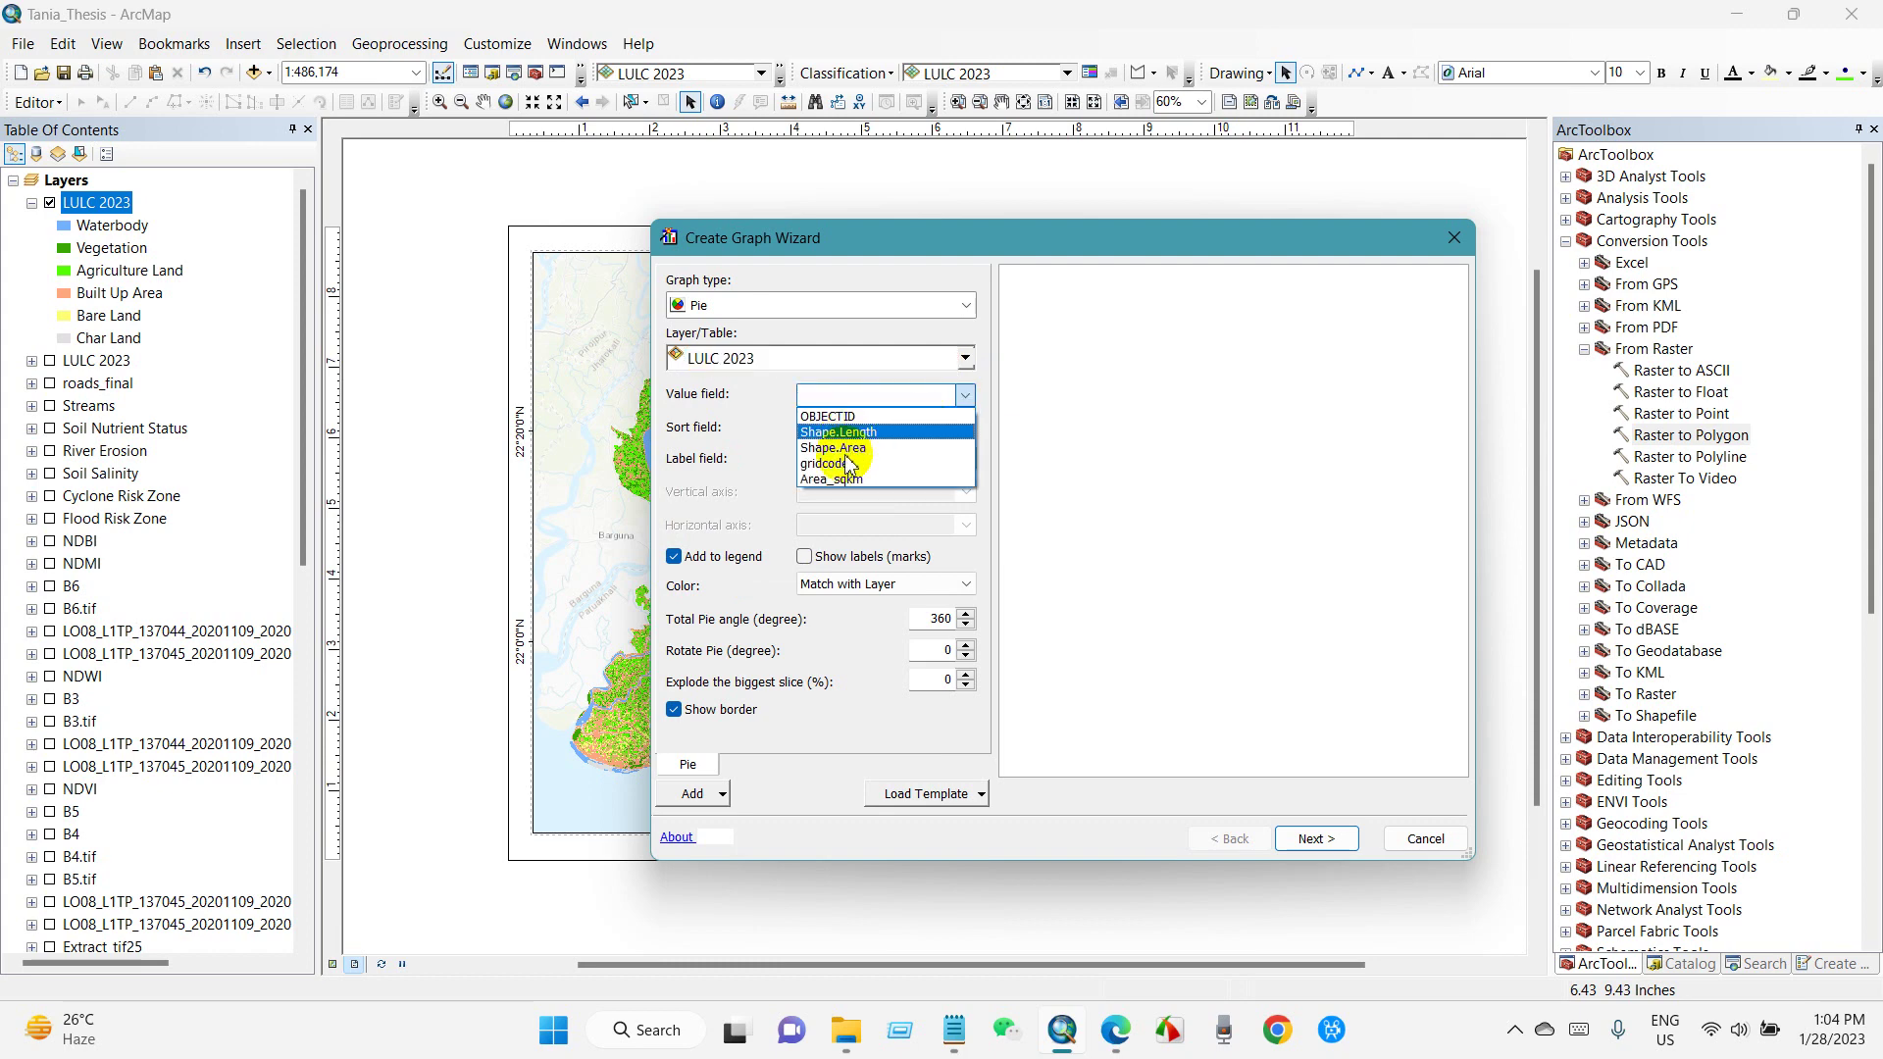
{"action": "left_click", "coordinate": [825, 479]}
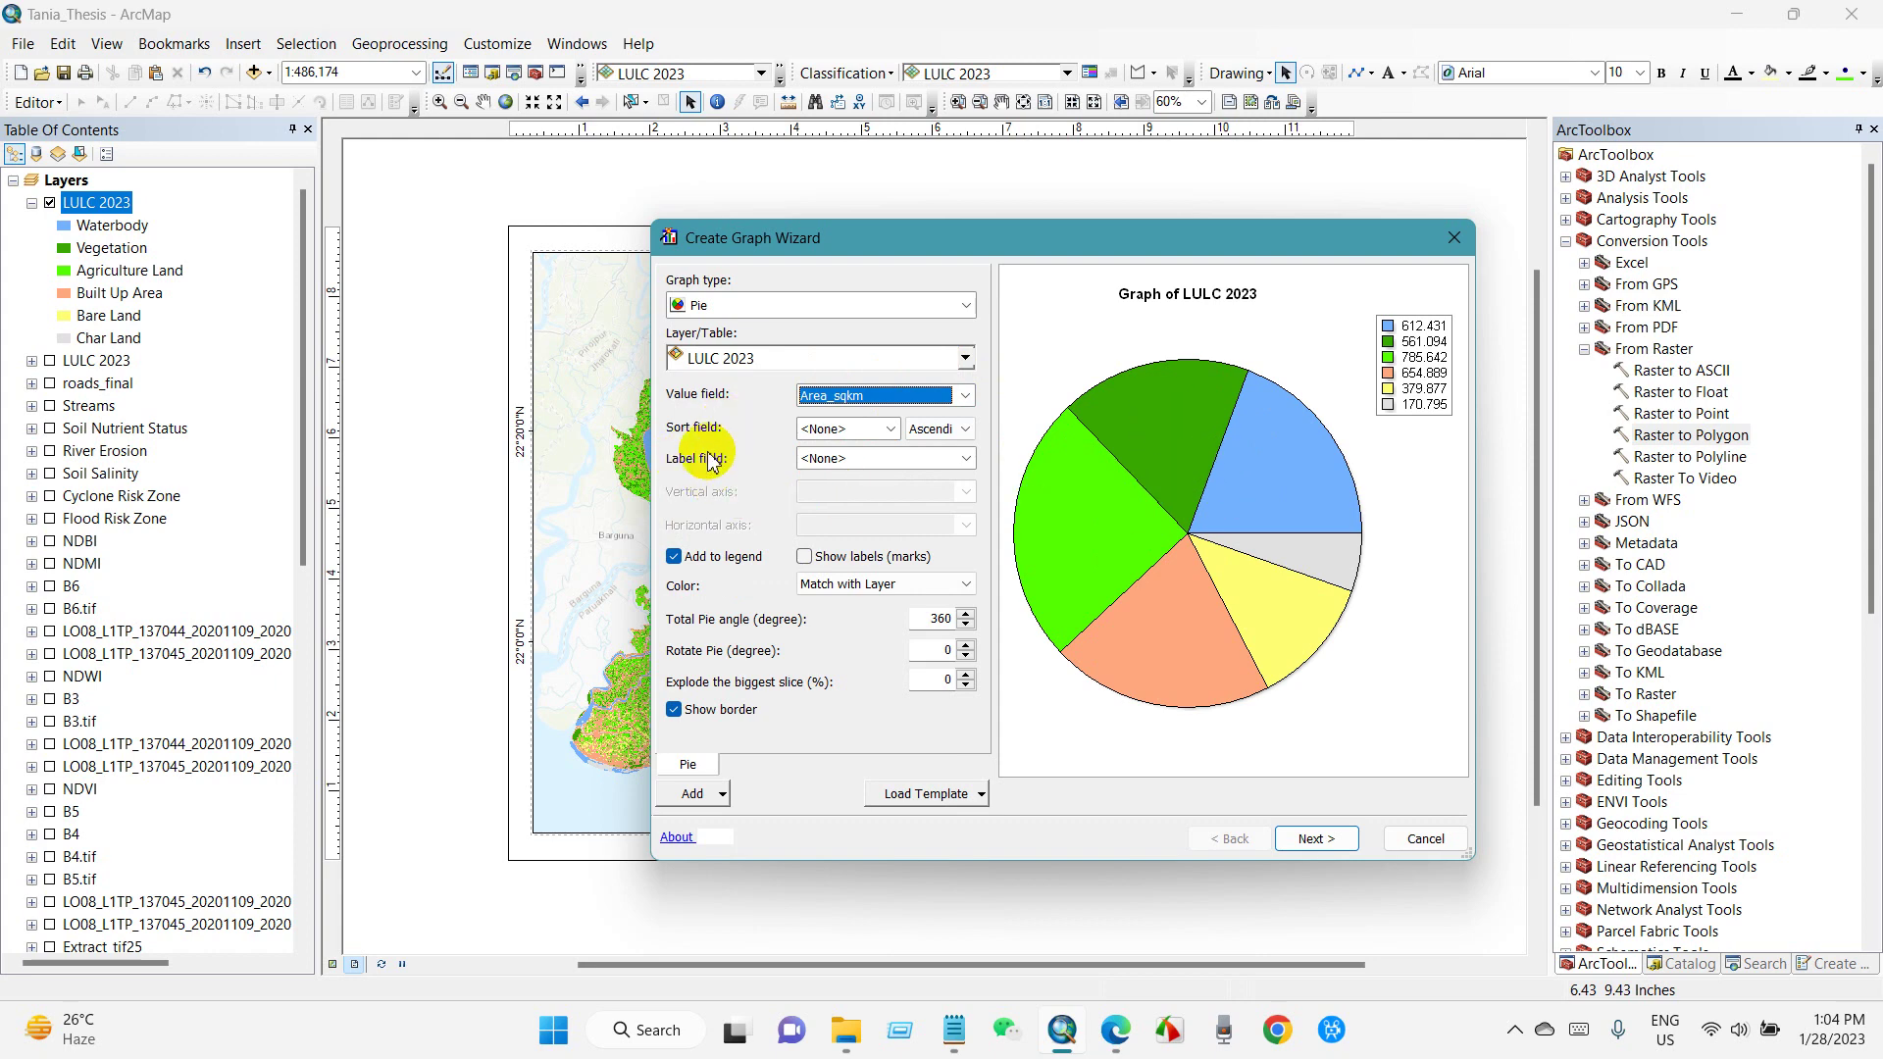
{"action": "left_click", "coordinate": [967, 460]}
{"action": "left_click", "coordinate": [824, 539]}
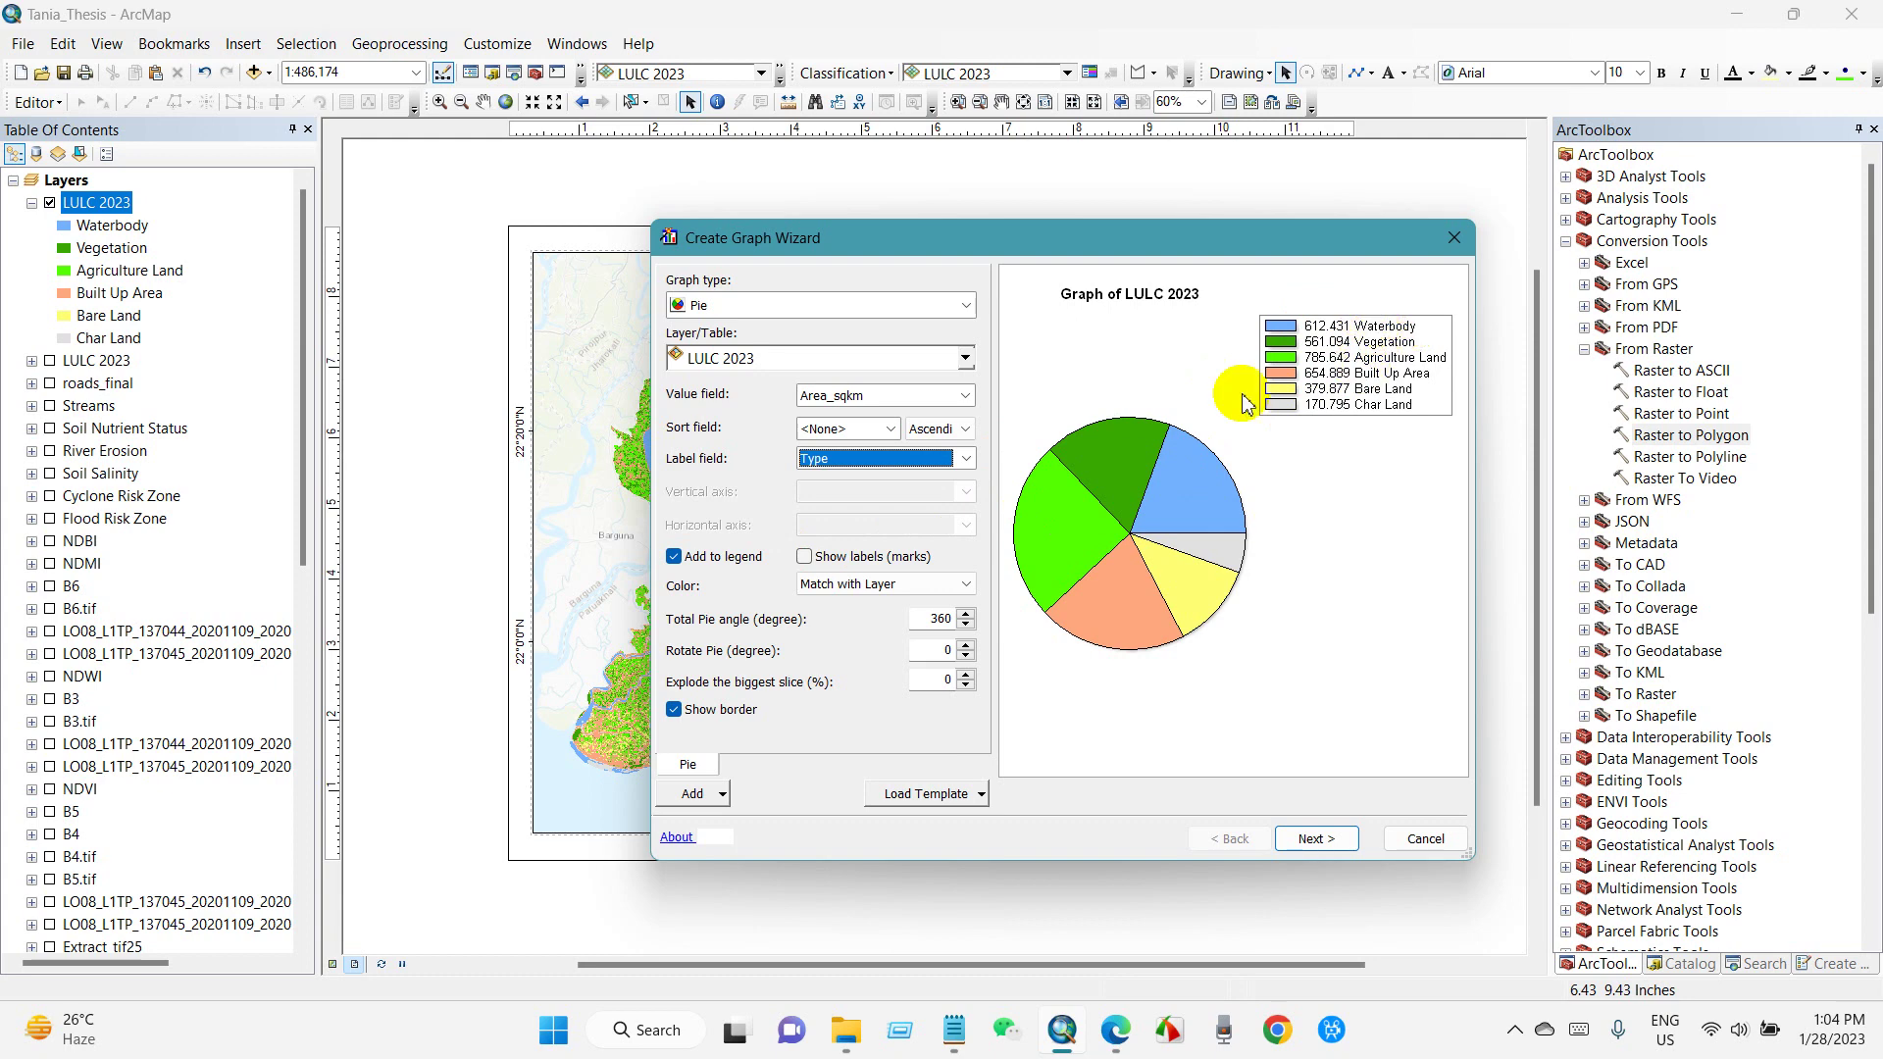
{"action": "left_click", "coordinate": [673, 557]}
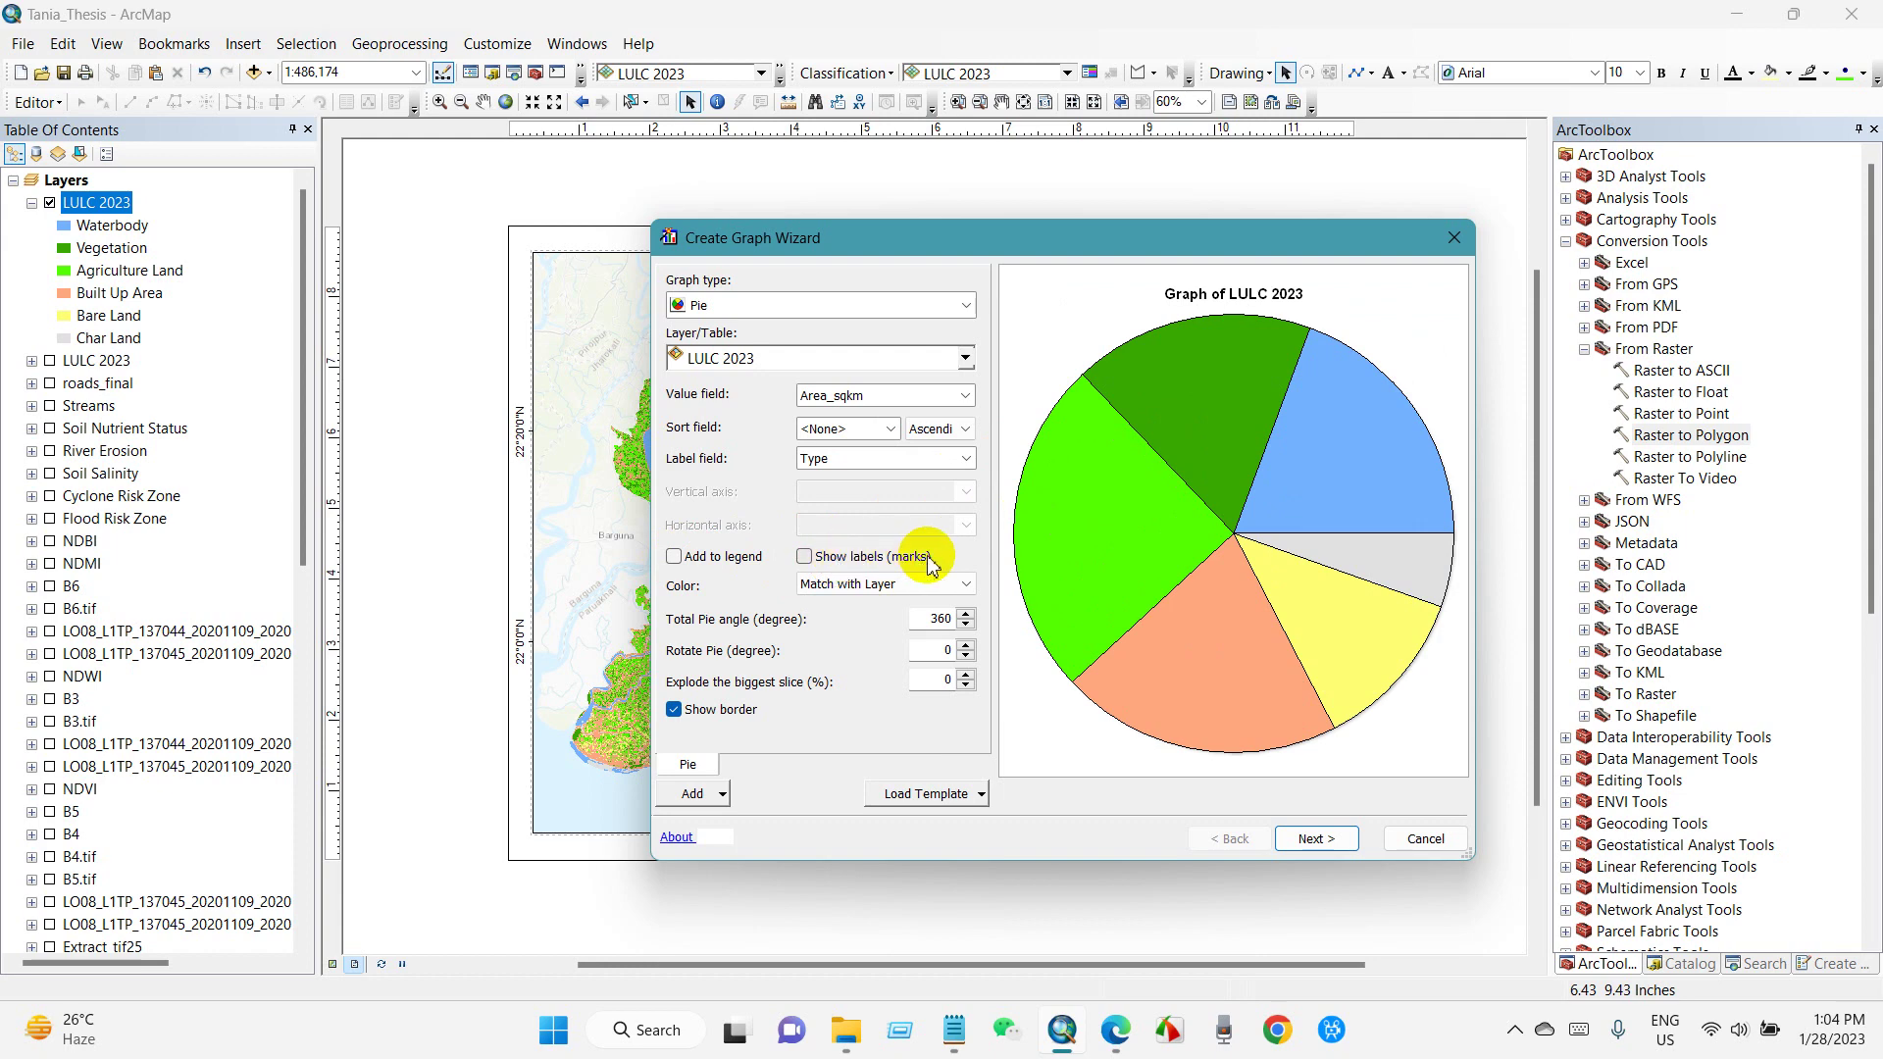
Turn on pie slice labels, enlarge the wizard preview, and keep slice borders on.
{"action": "left_click", "coordinate": [805, 557]}
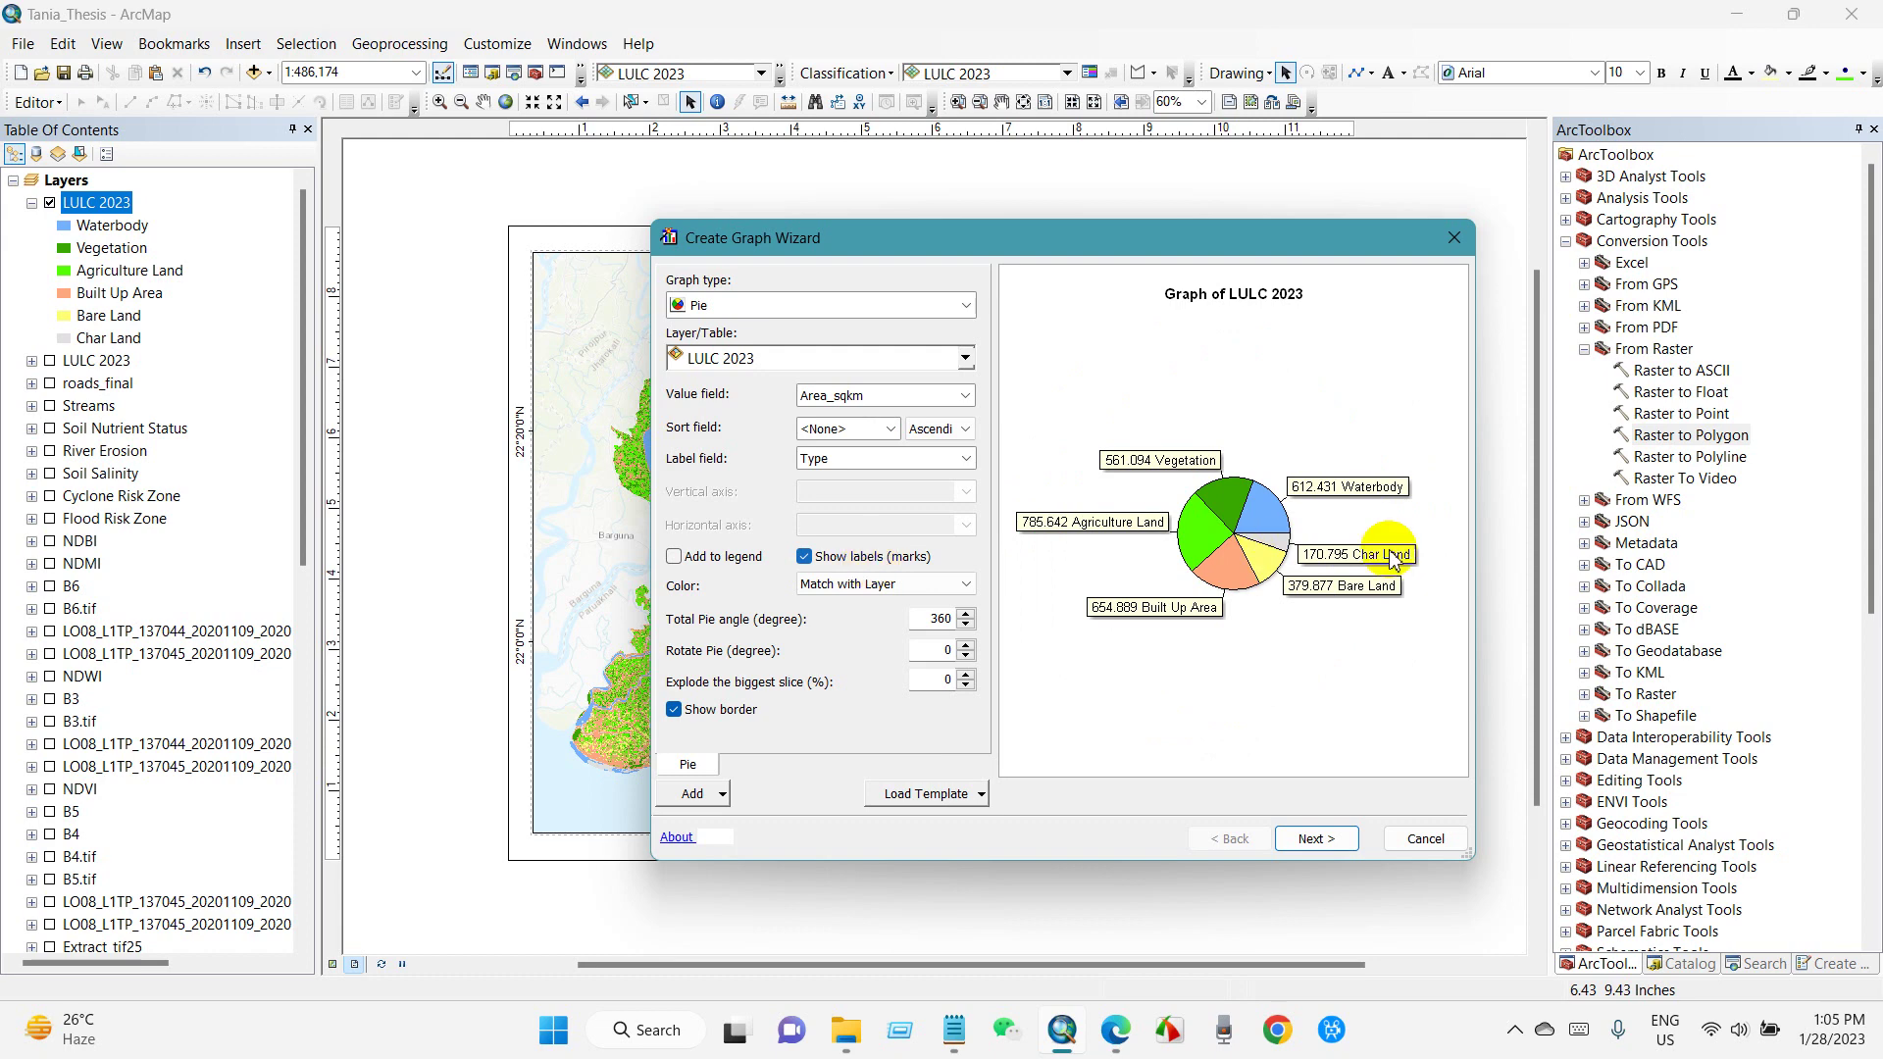
{"action": "left_click_drag", "start_coordinate": [1473, 598], "coordinate": [1683, 630]}
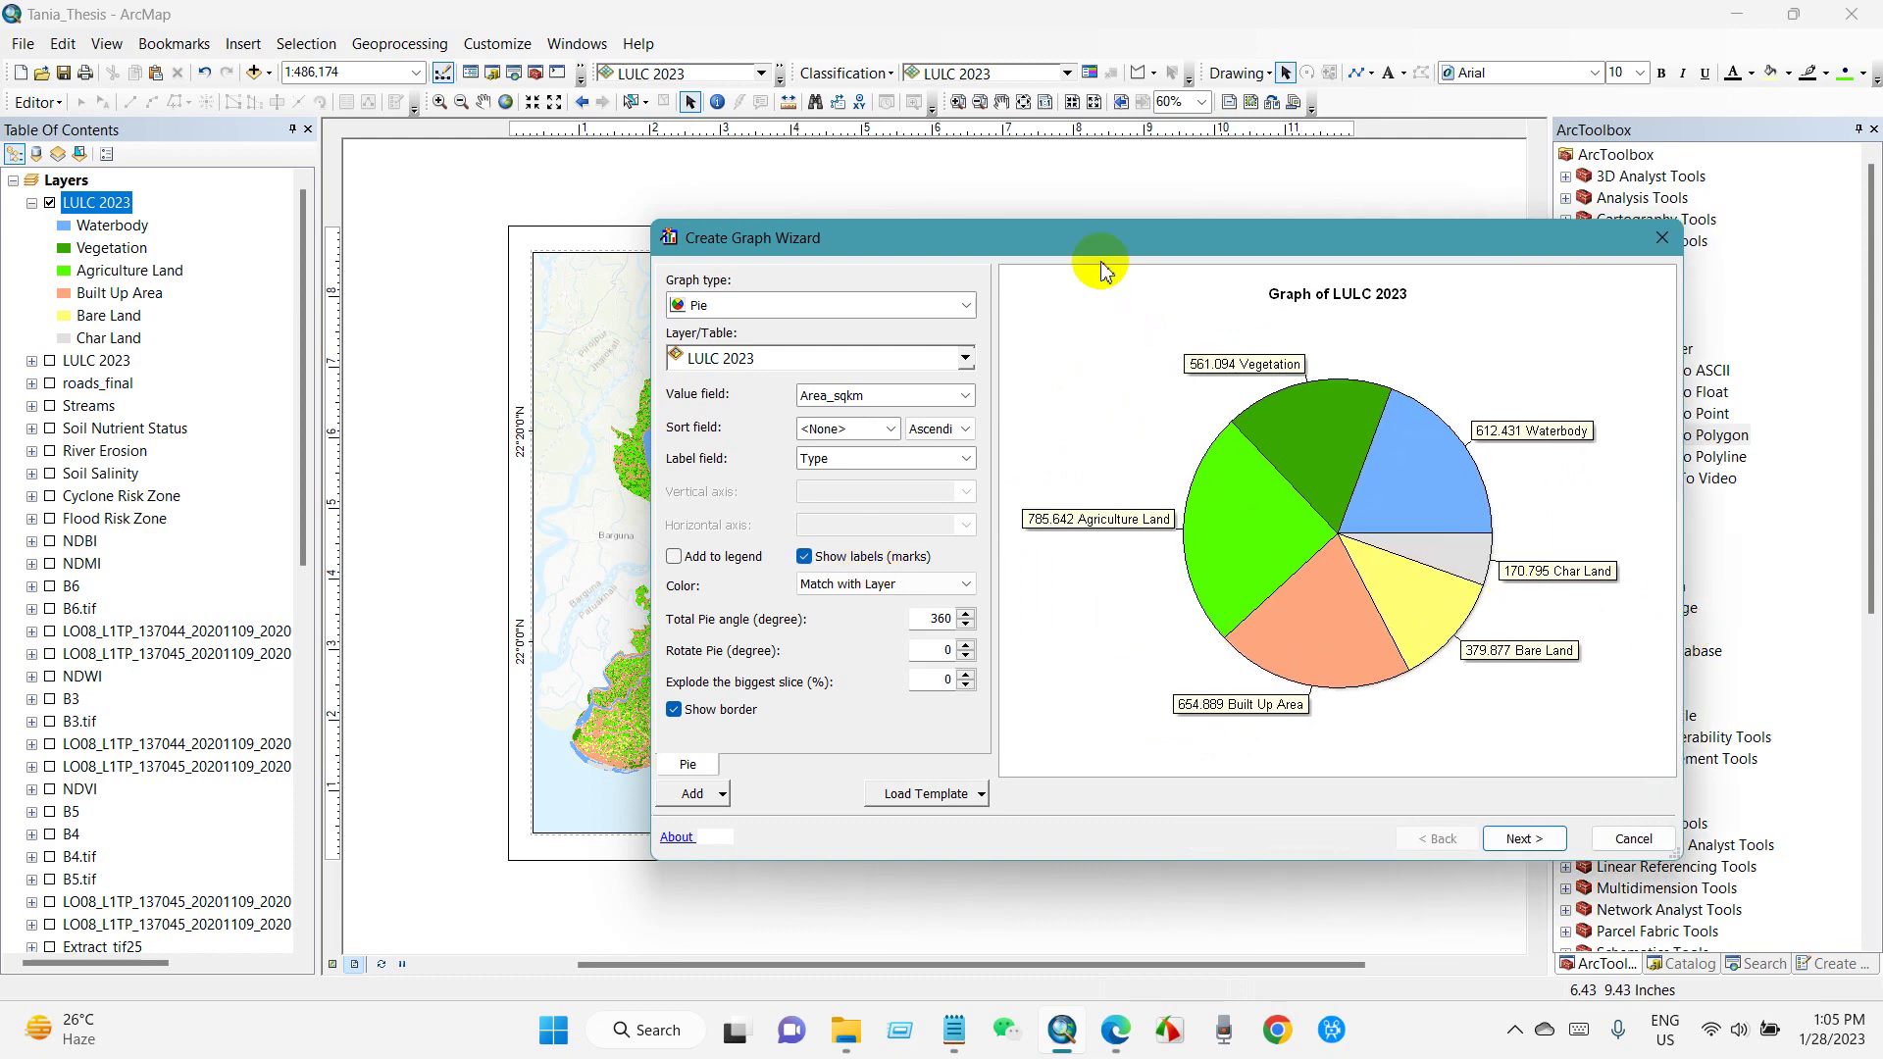
{"action": "left_click_drag", "start_coordinate": [1083, 244], "coordinate": [904, 125]}
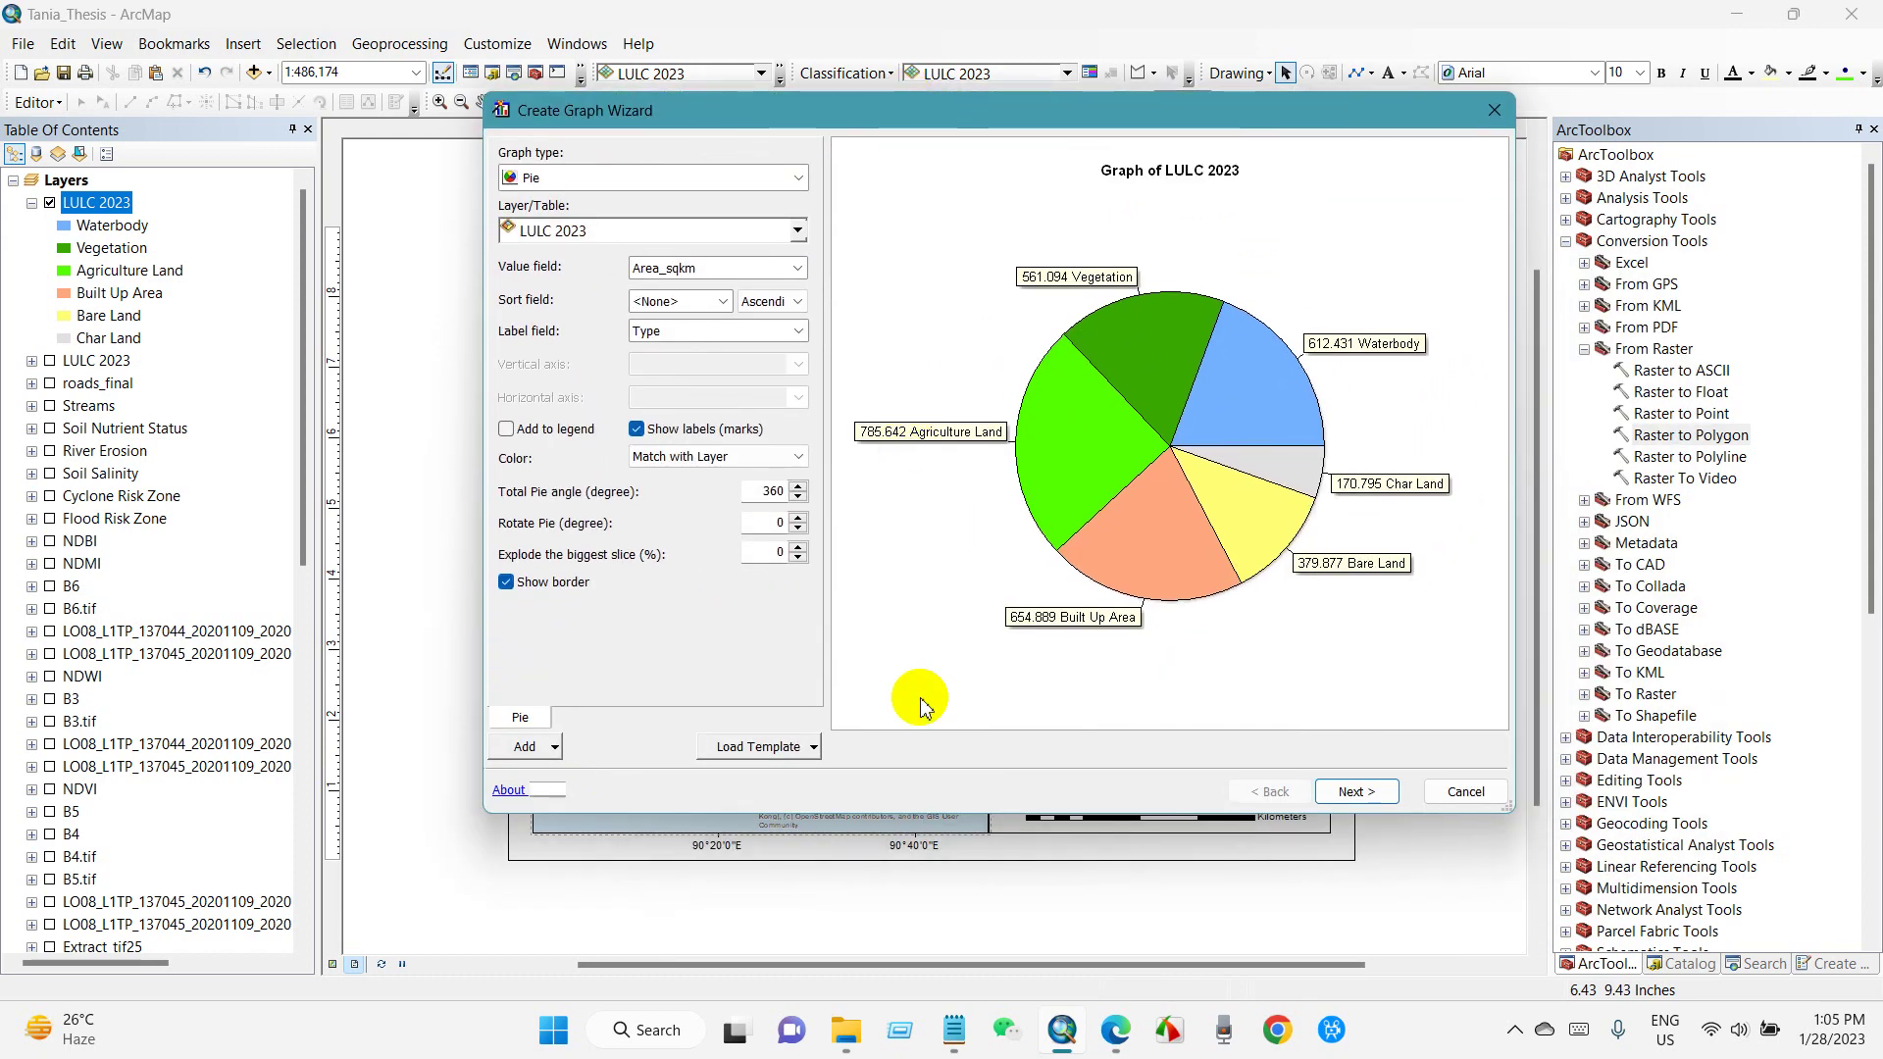
{"action": "left_click_drag", "start_coordinate": [959, 806], "coordinate": [960, 890]}
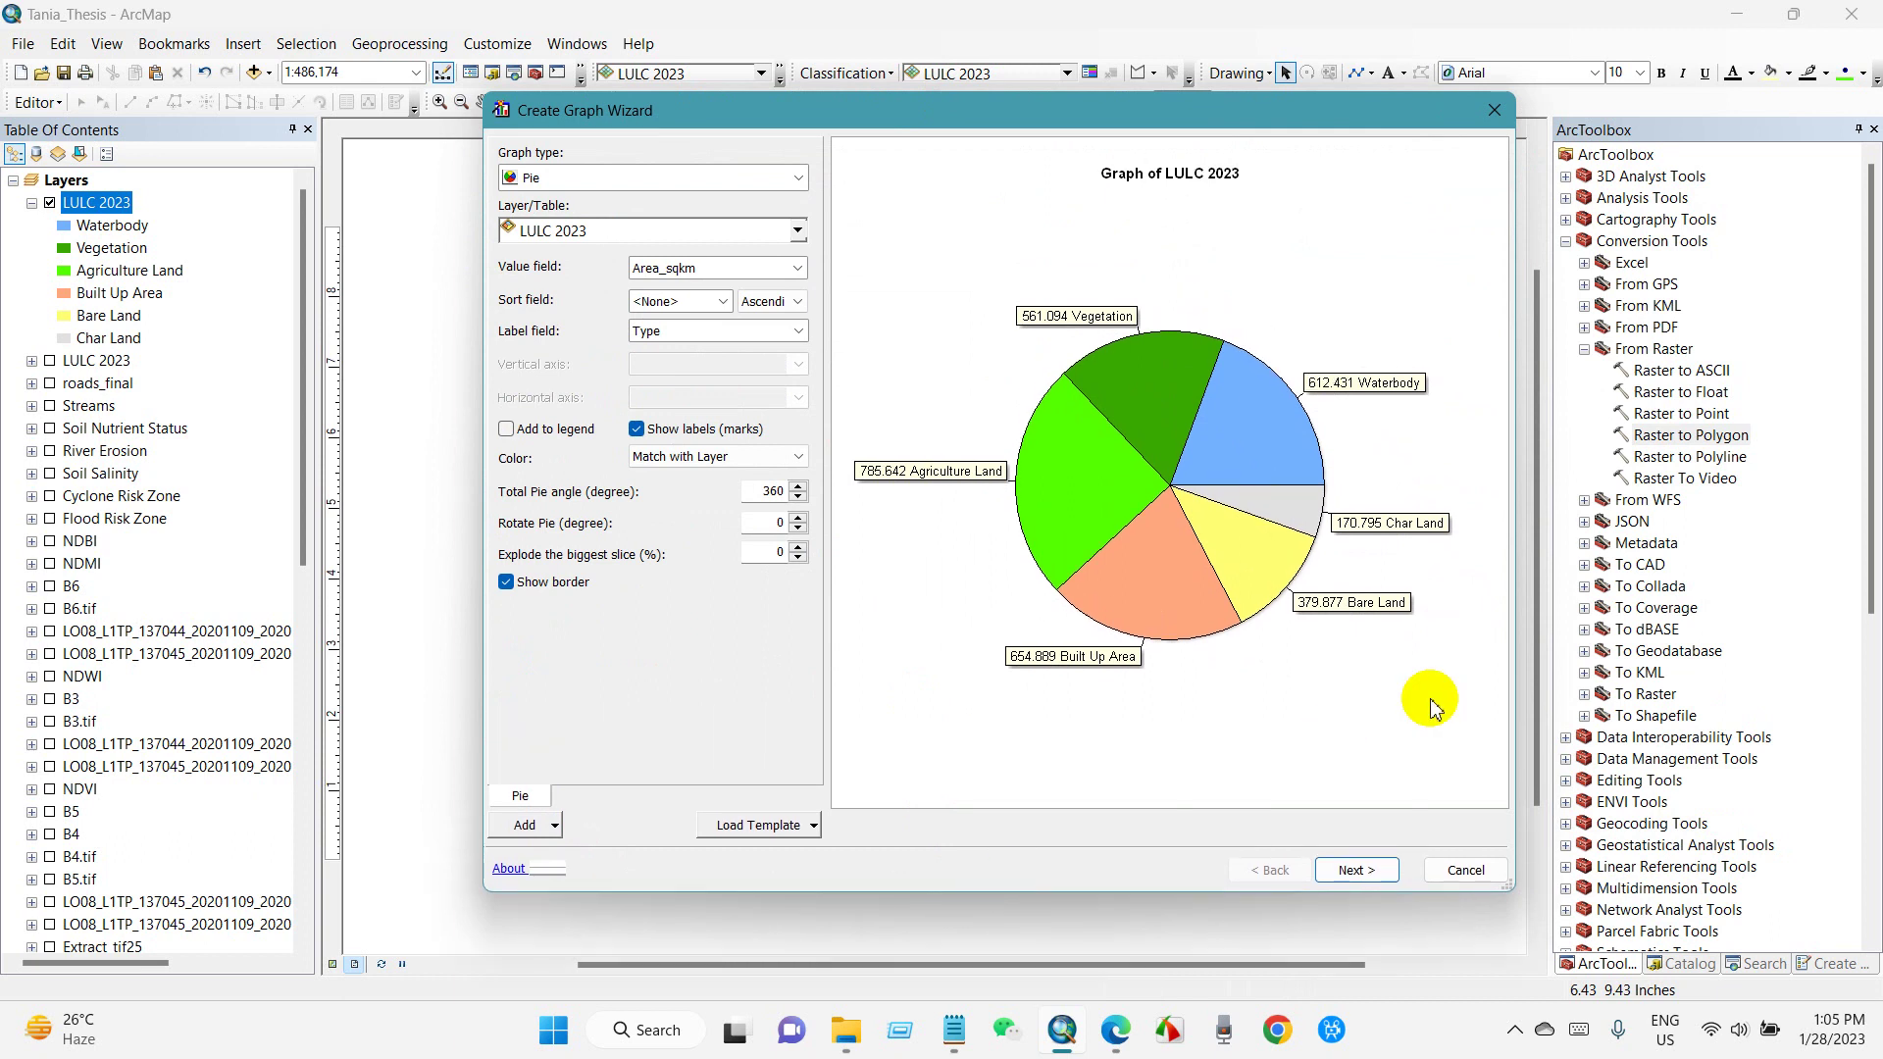
{"action": "left_click_drag", "start_coordinate": [1516, 631], "coordinate": [1570, 624]}
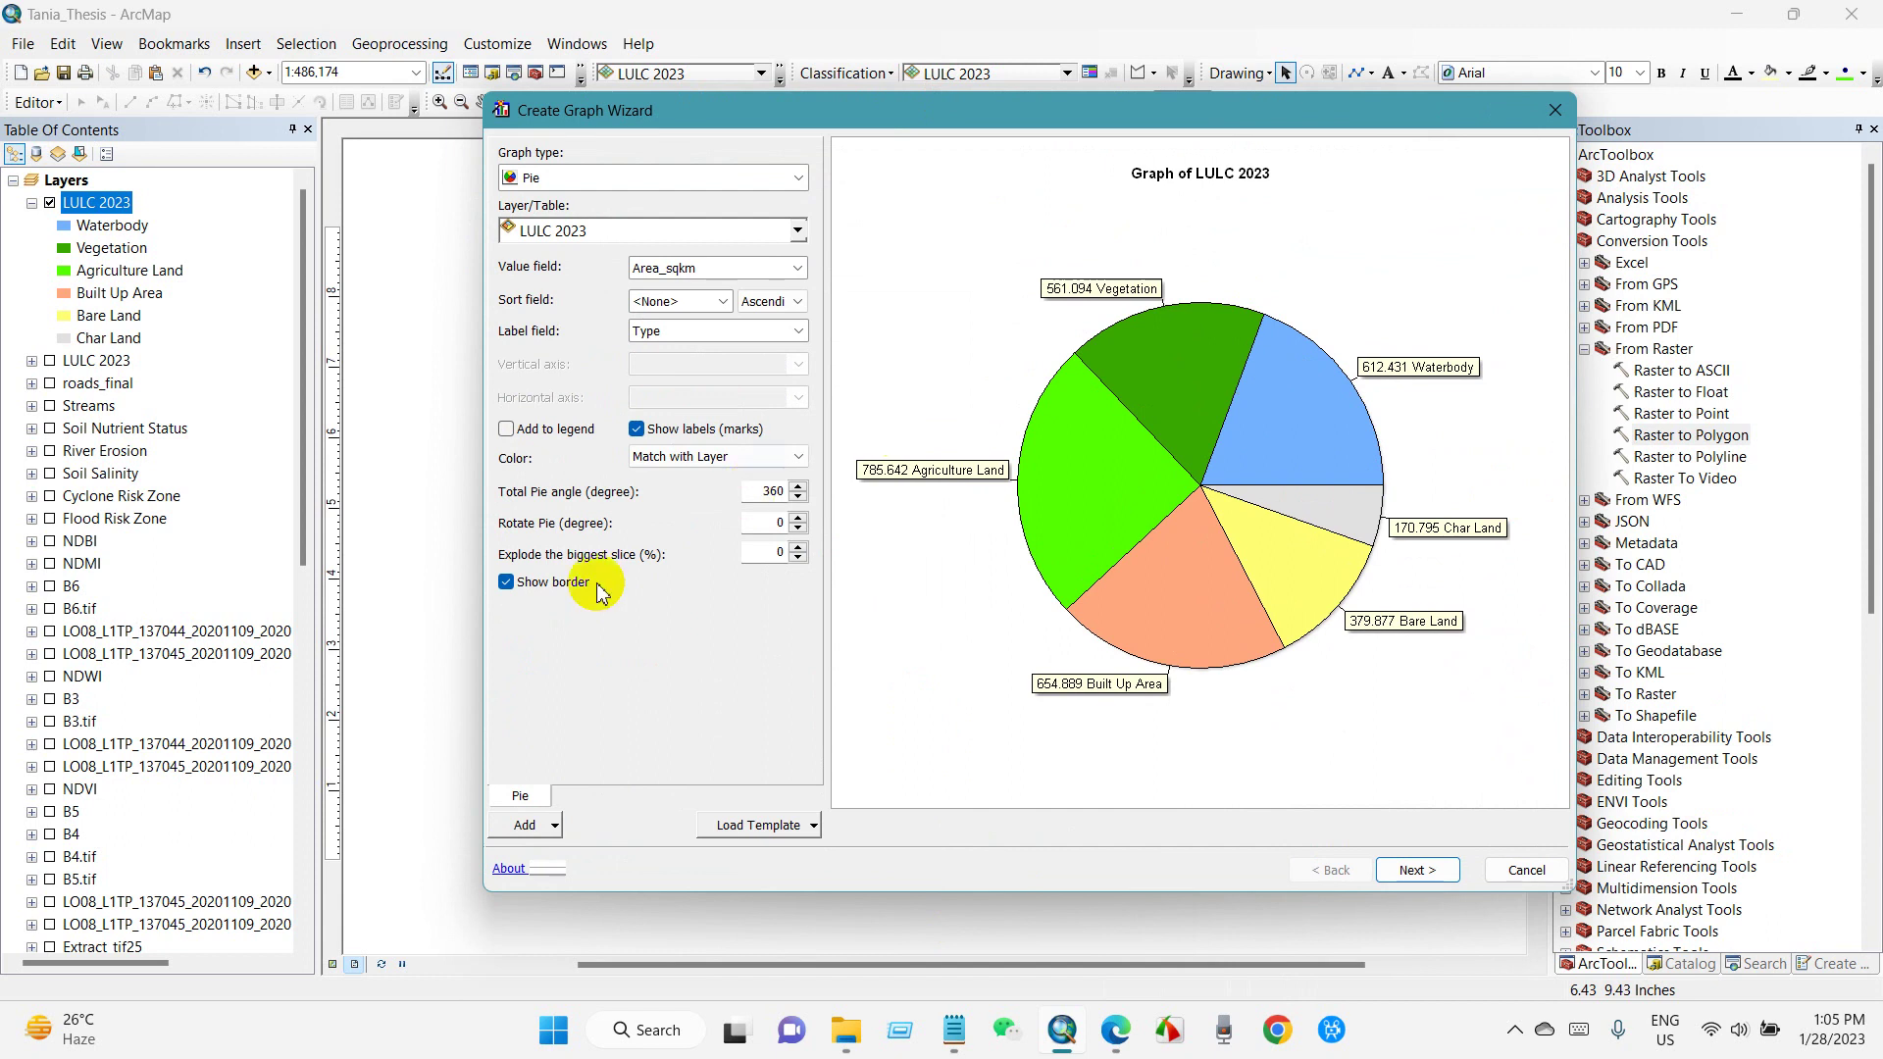
{"action": "left_click", "coordinate": [506, 583]}
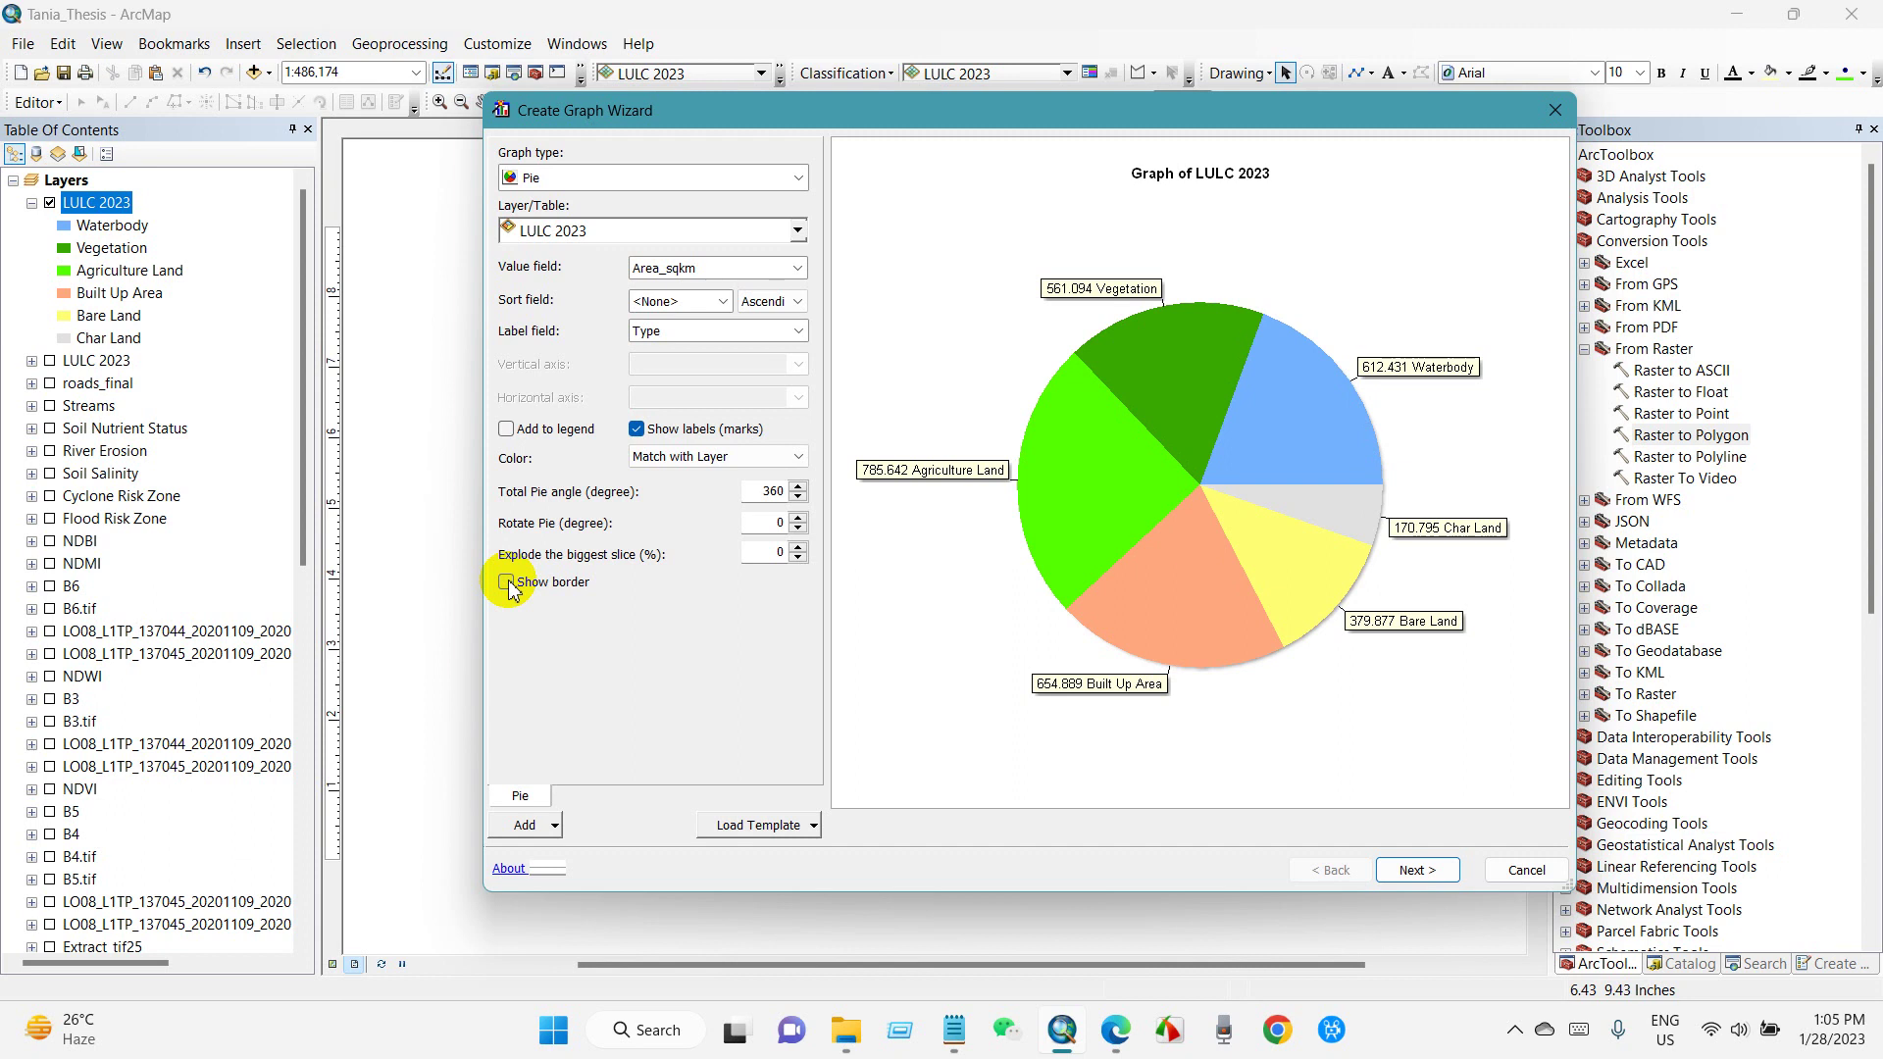
{"action": "left_click", "coordinate": [506, 583]}
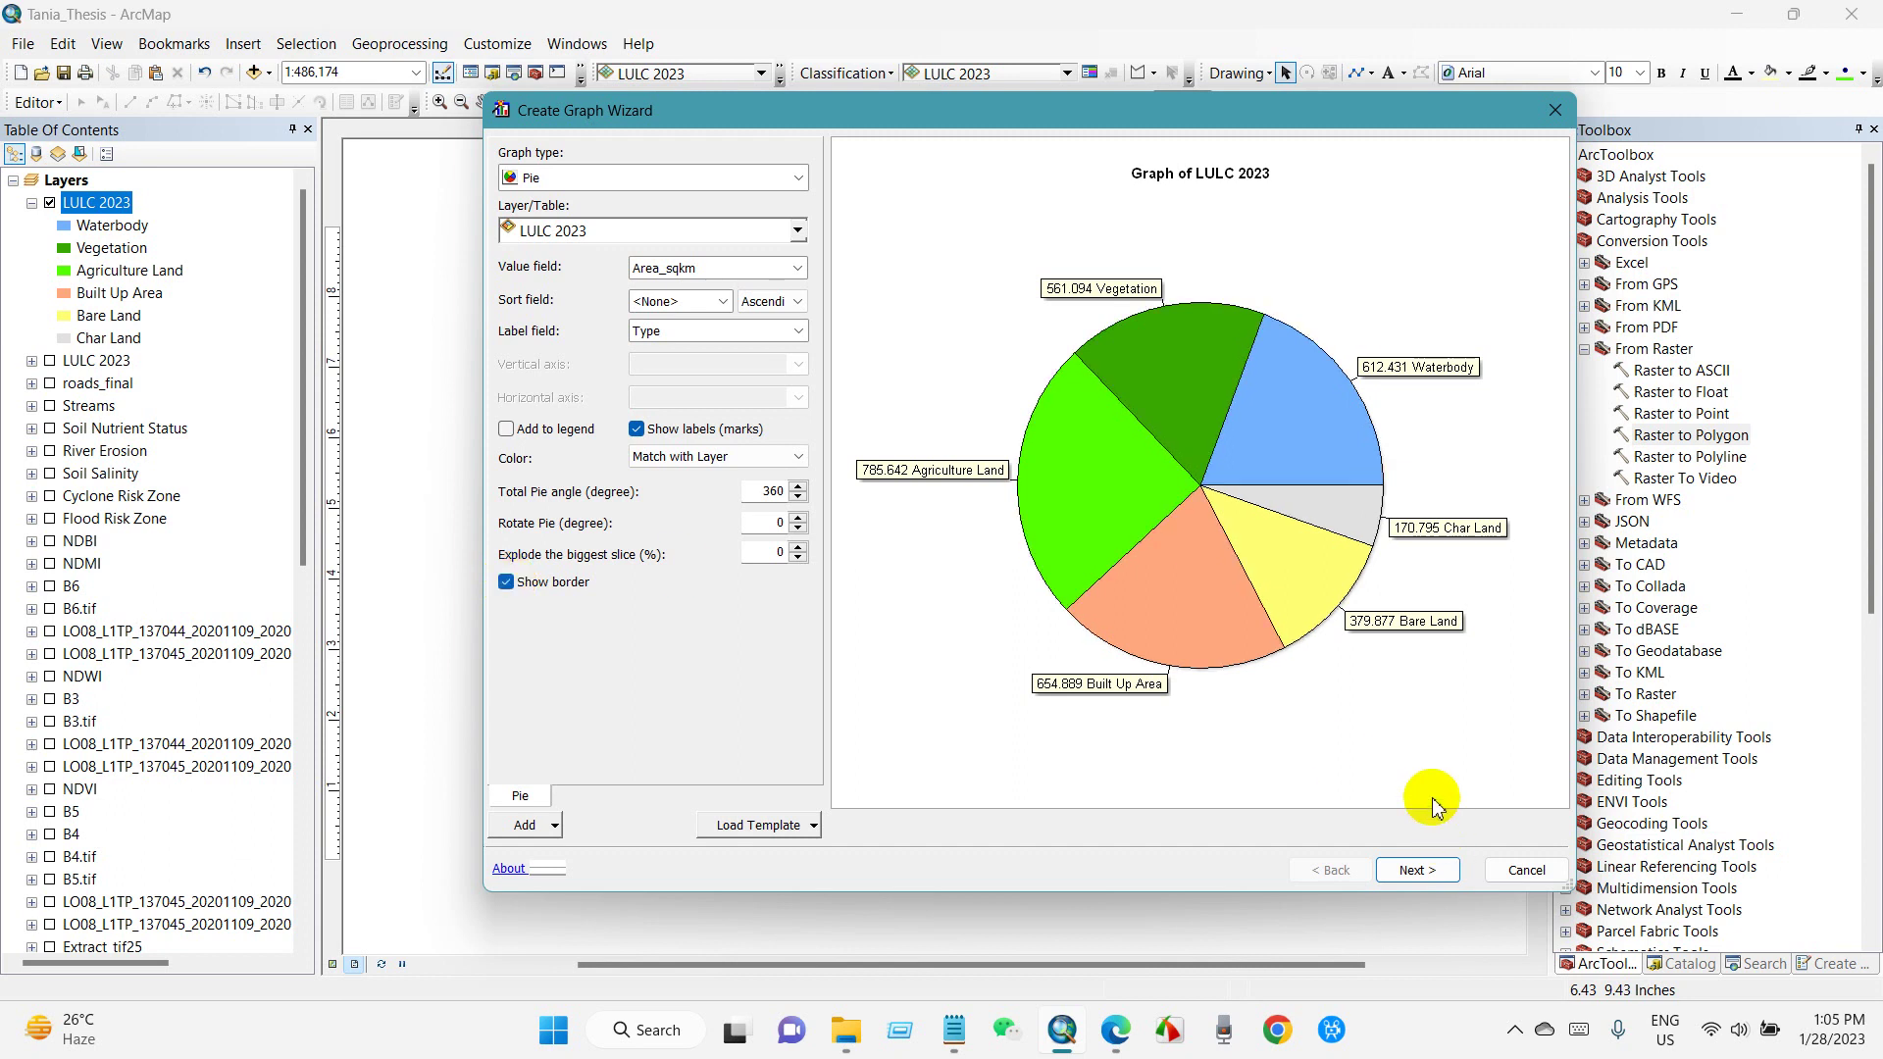
{"action": "left_click", "coordinate": [1409, 870]}
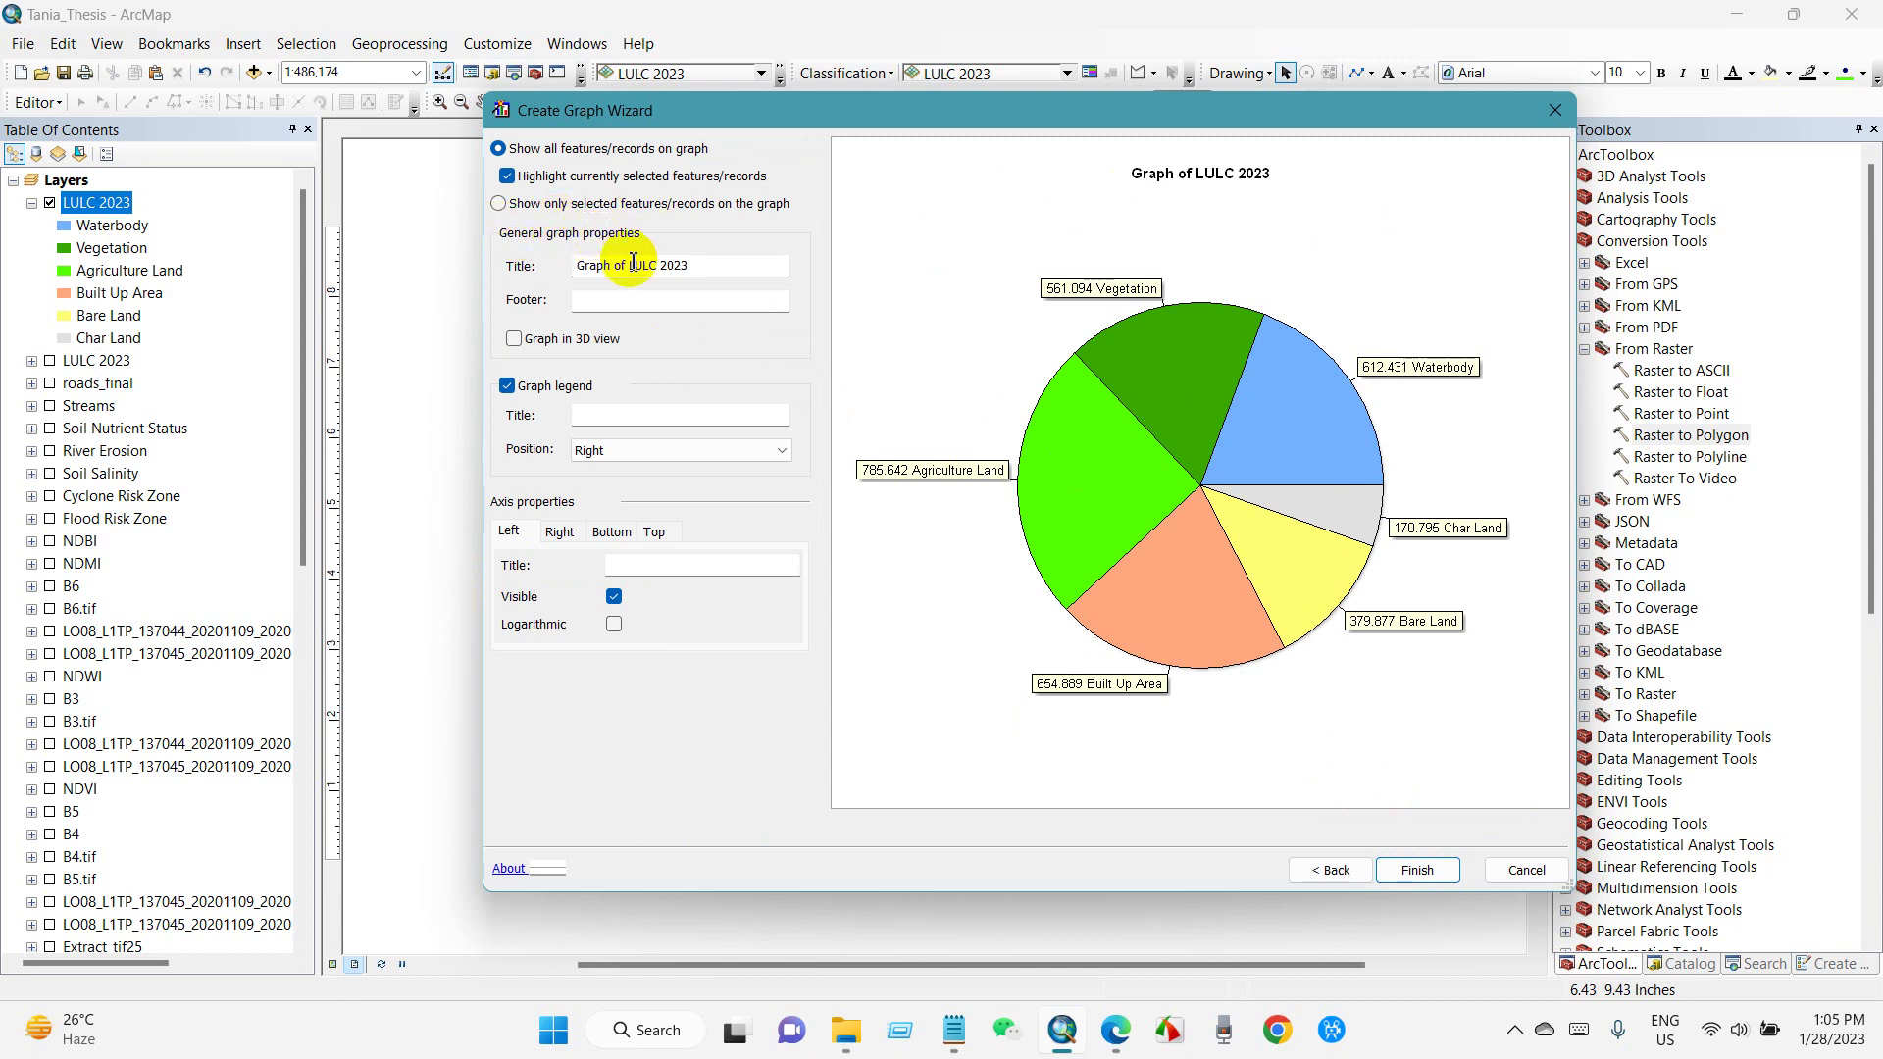
Replace the 'Graph of LULC 2023' title with 'Land Use and Land Cover 2023', leaving 3D view off.
{"action": "left_click_drag", "start_coordinate": [628, 263], "coordinate": [526, 259]}
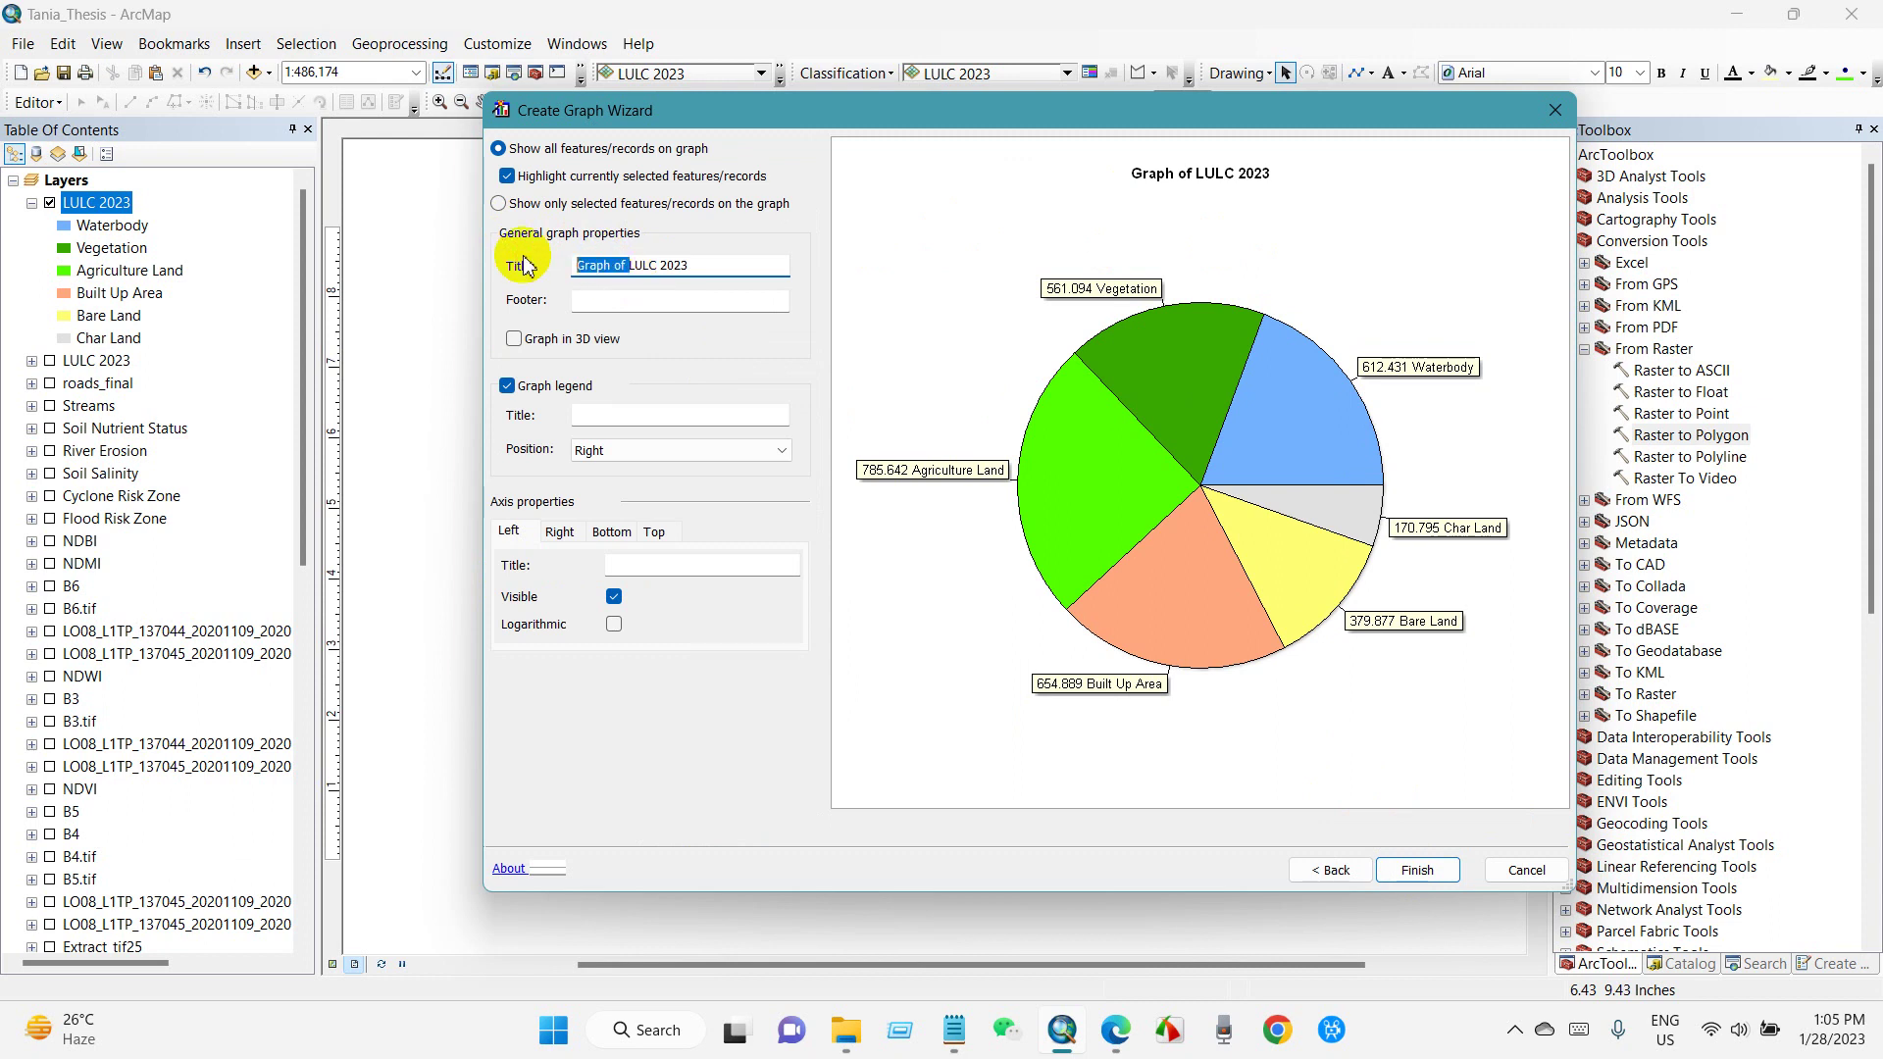
{"action": "key", "text": "BackSpace"}
{"action": "left_click", "coordinate": [651, 266]}
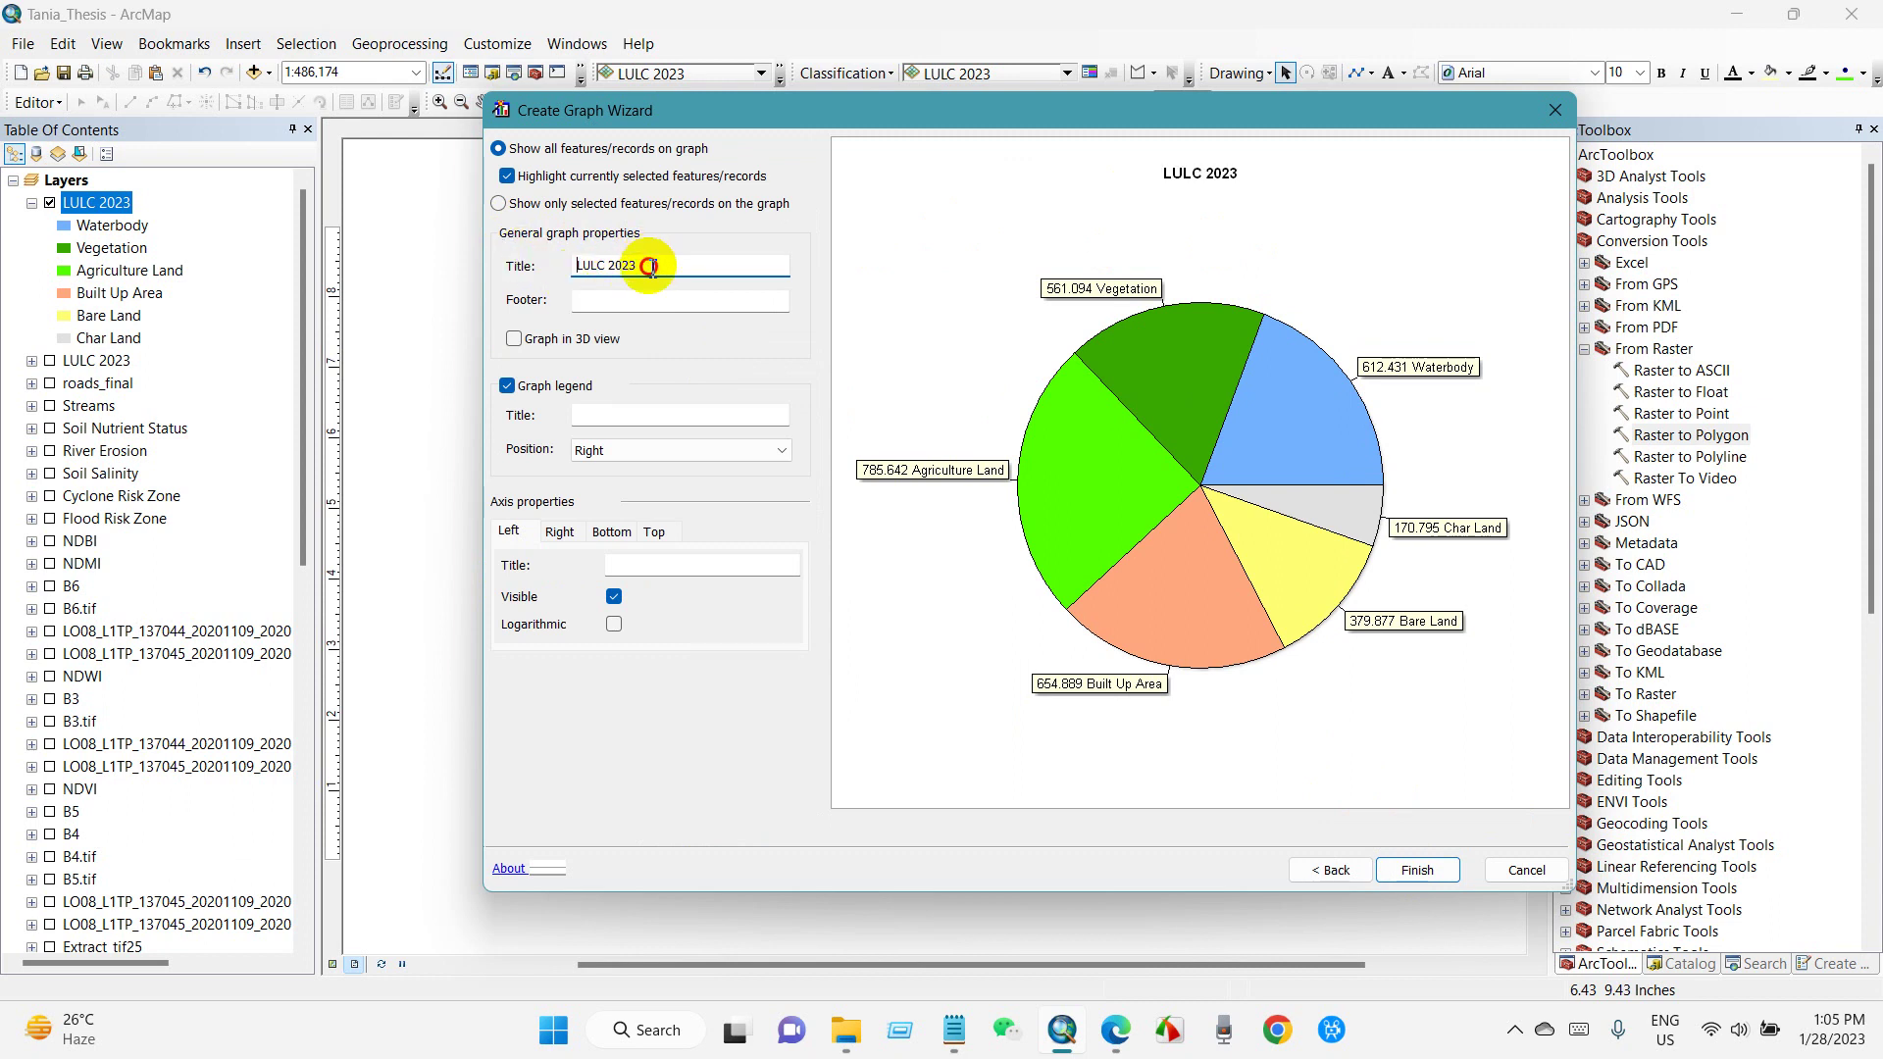
{"action": "left_click_drag", "start_coordinate": [652, 266], "coordinate": [520, 275]}
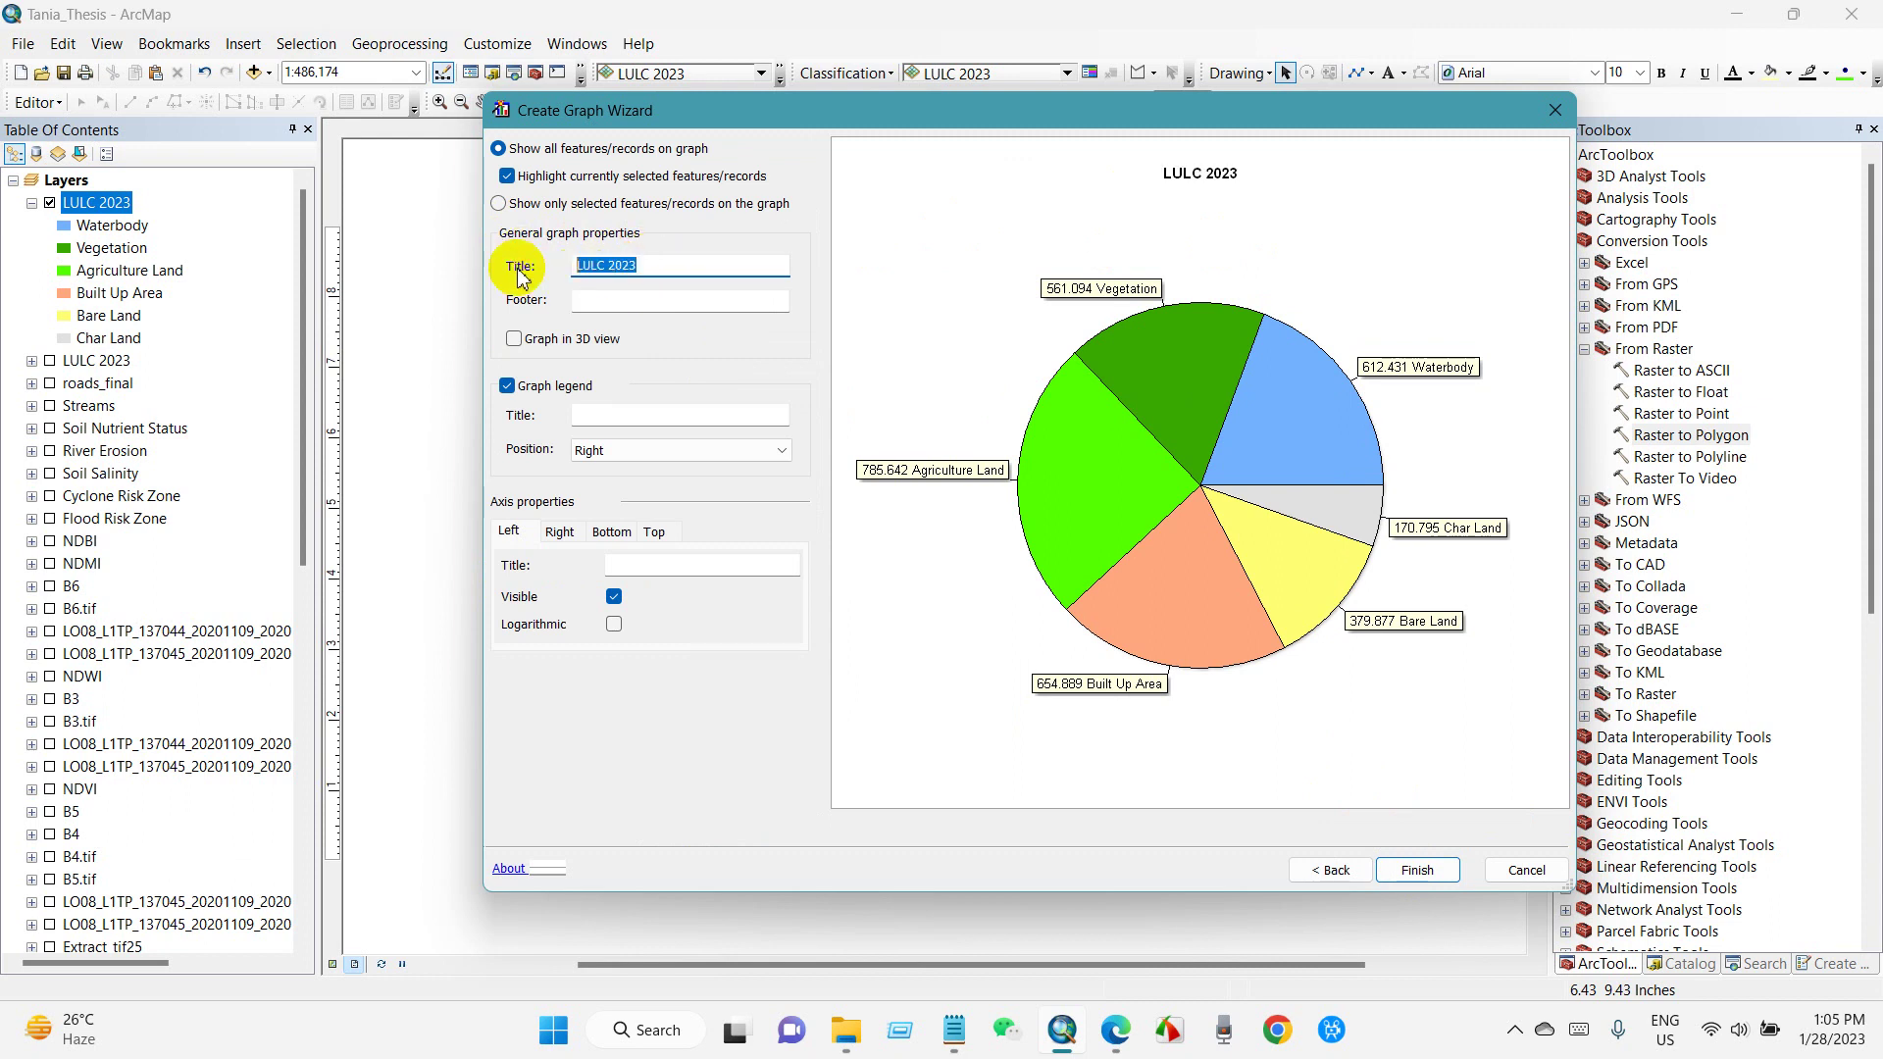
{"action": "type", "text": "Land Use and Land "}
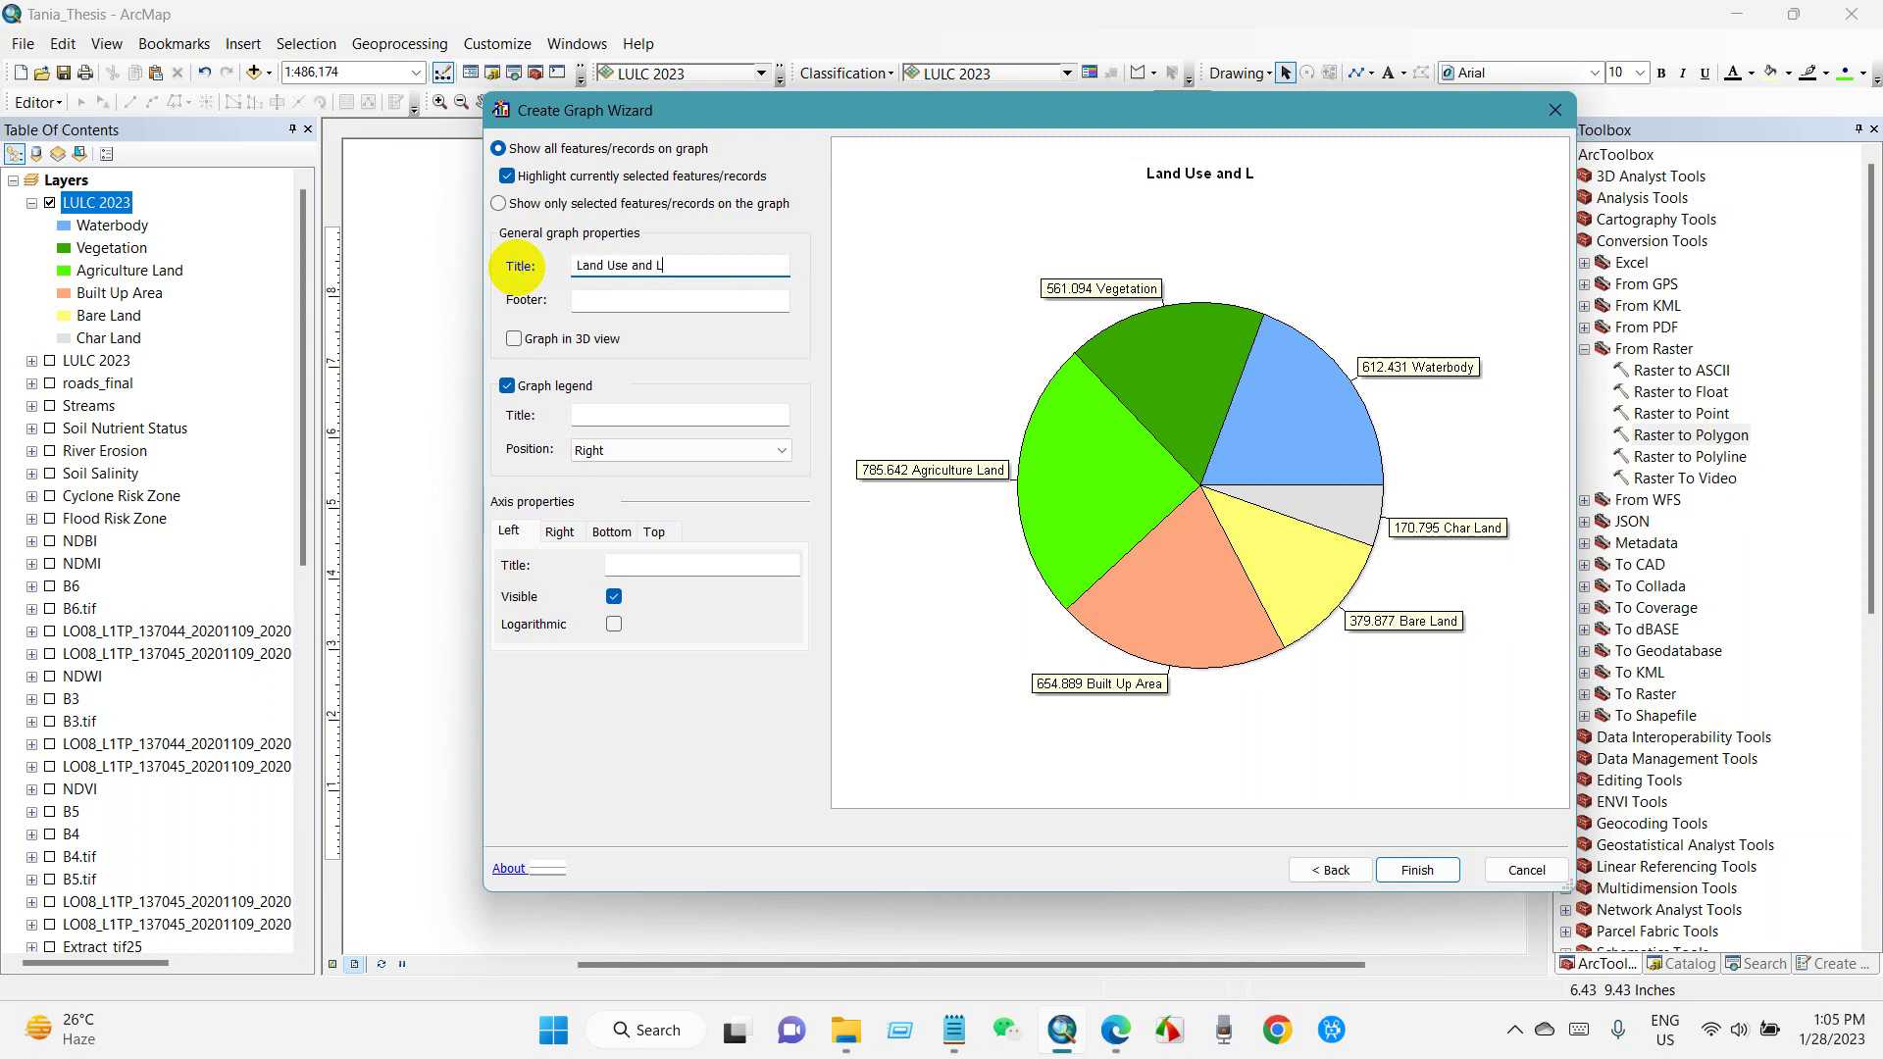
{"action": "type", "text": "Cover 2023"}
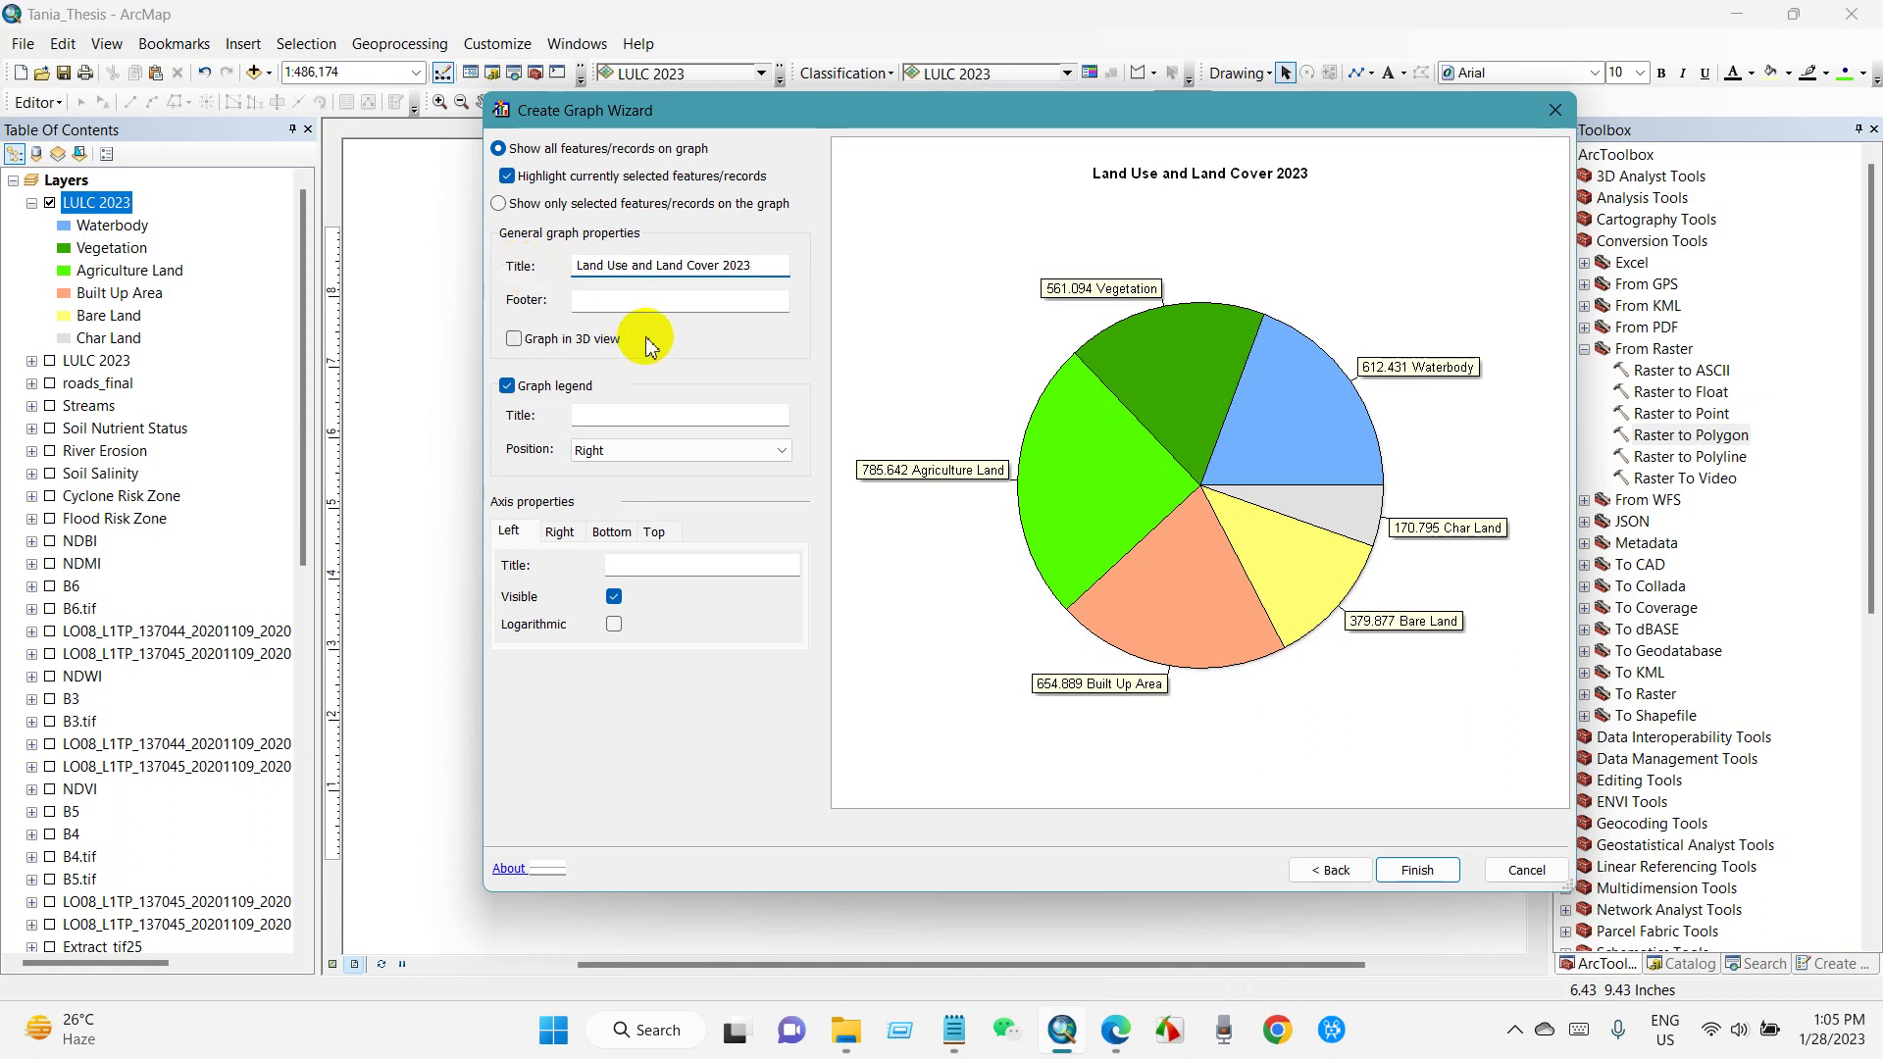
{"action": "left_click", "coordinate": [514, 339]}
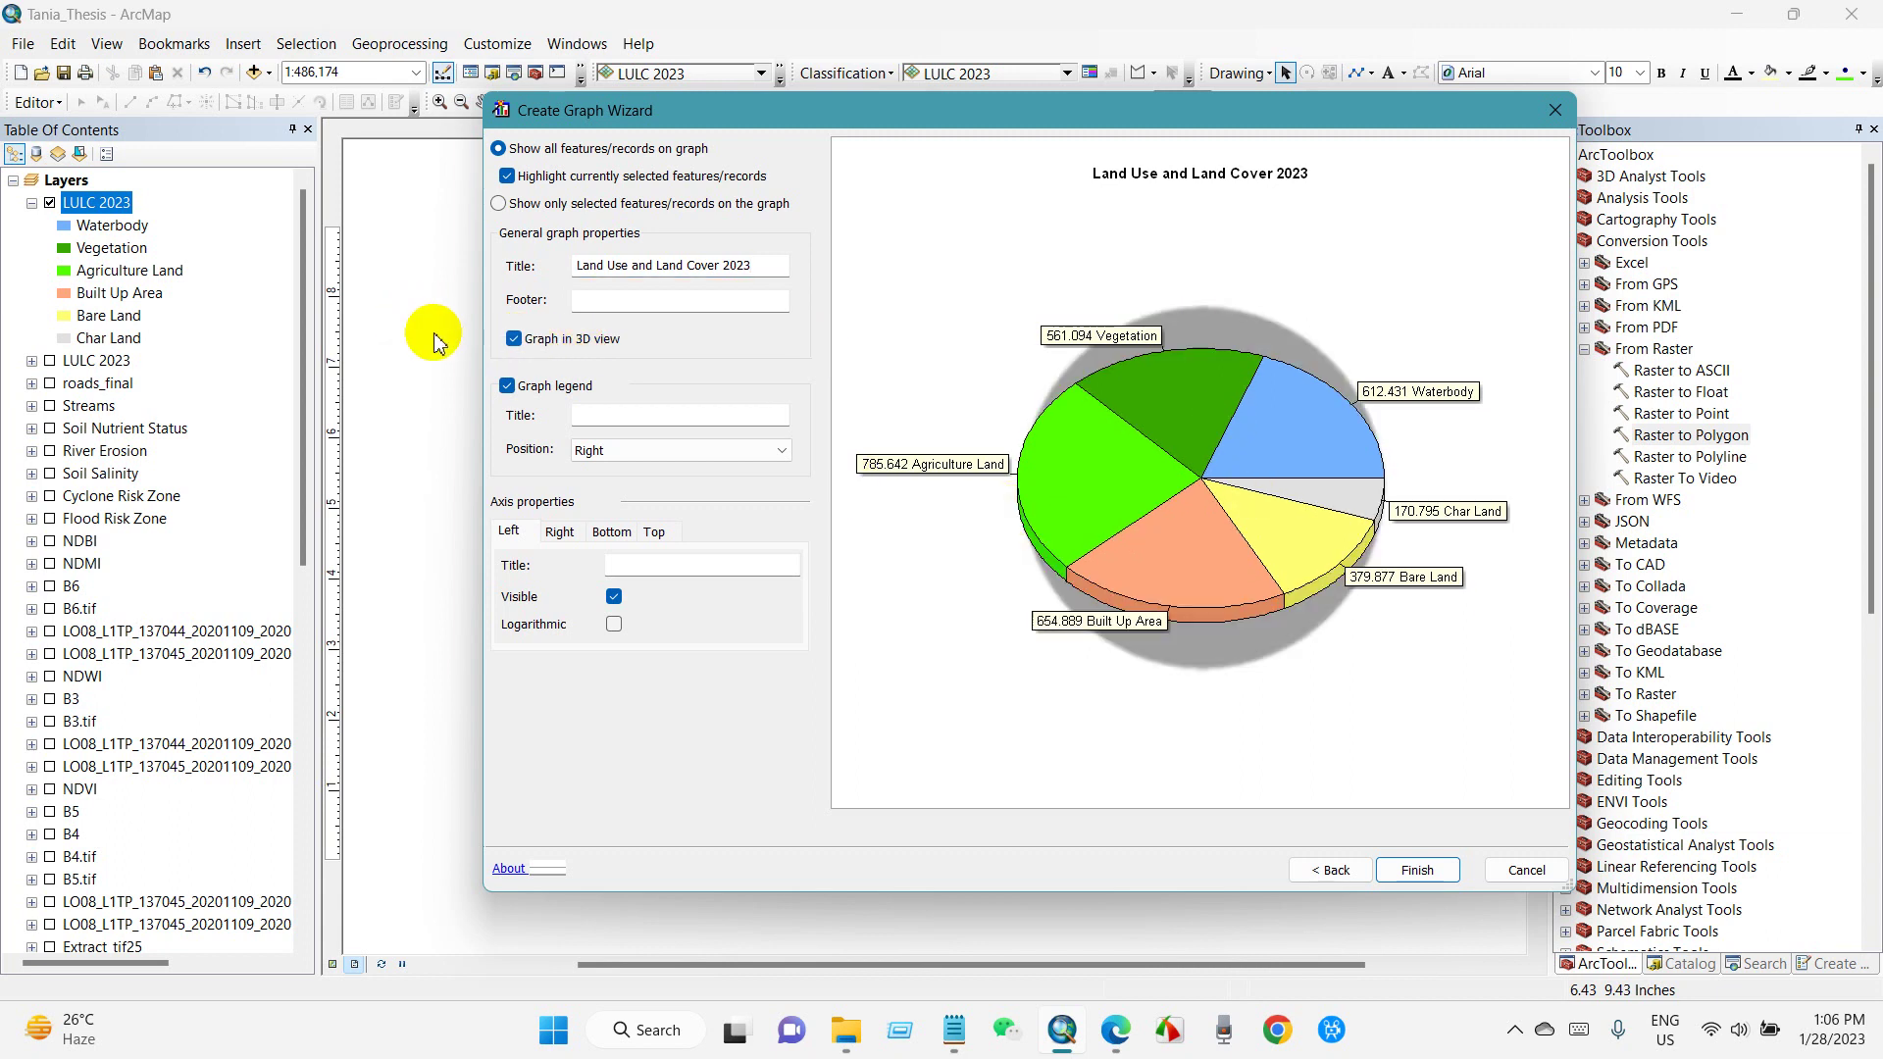
{"action": "left_click", "coordinate": [514, 339]}
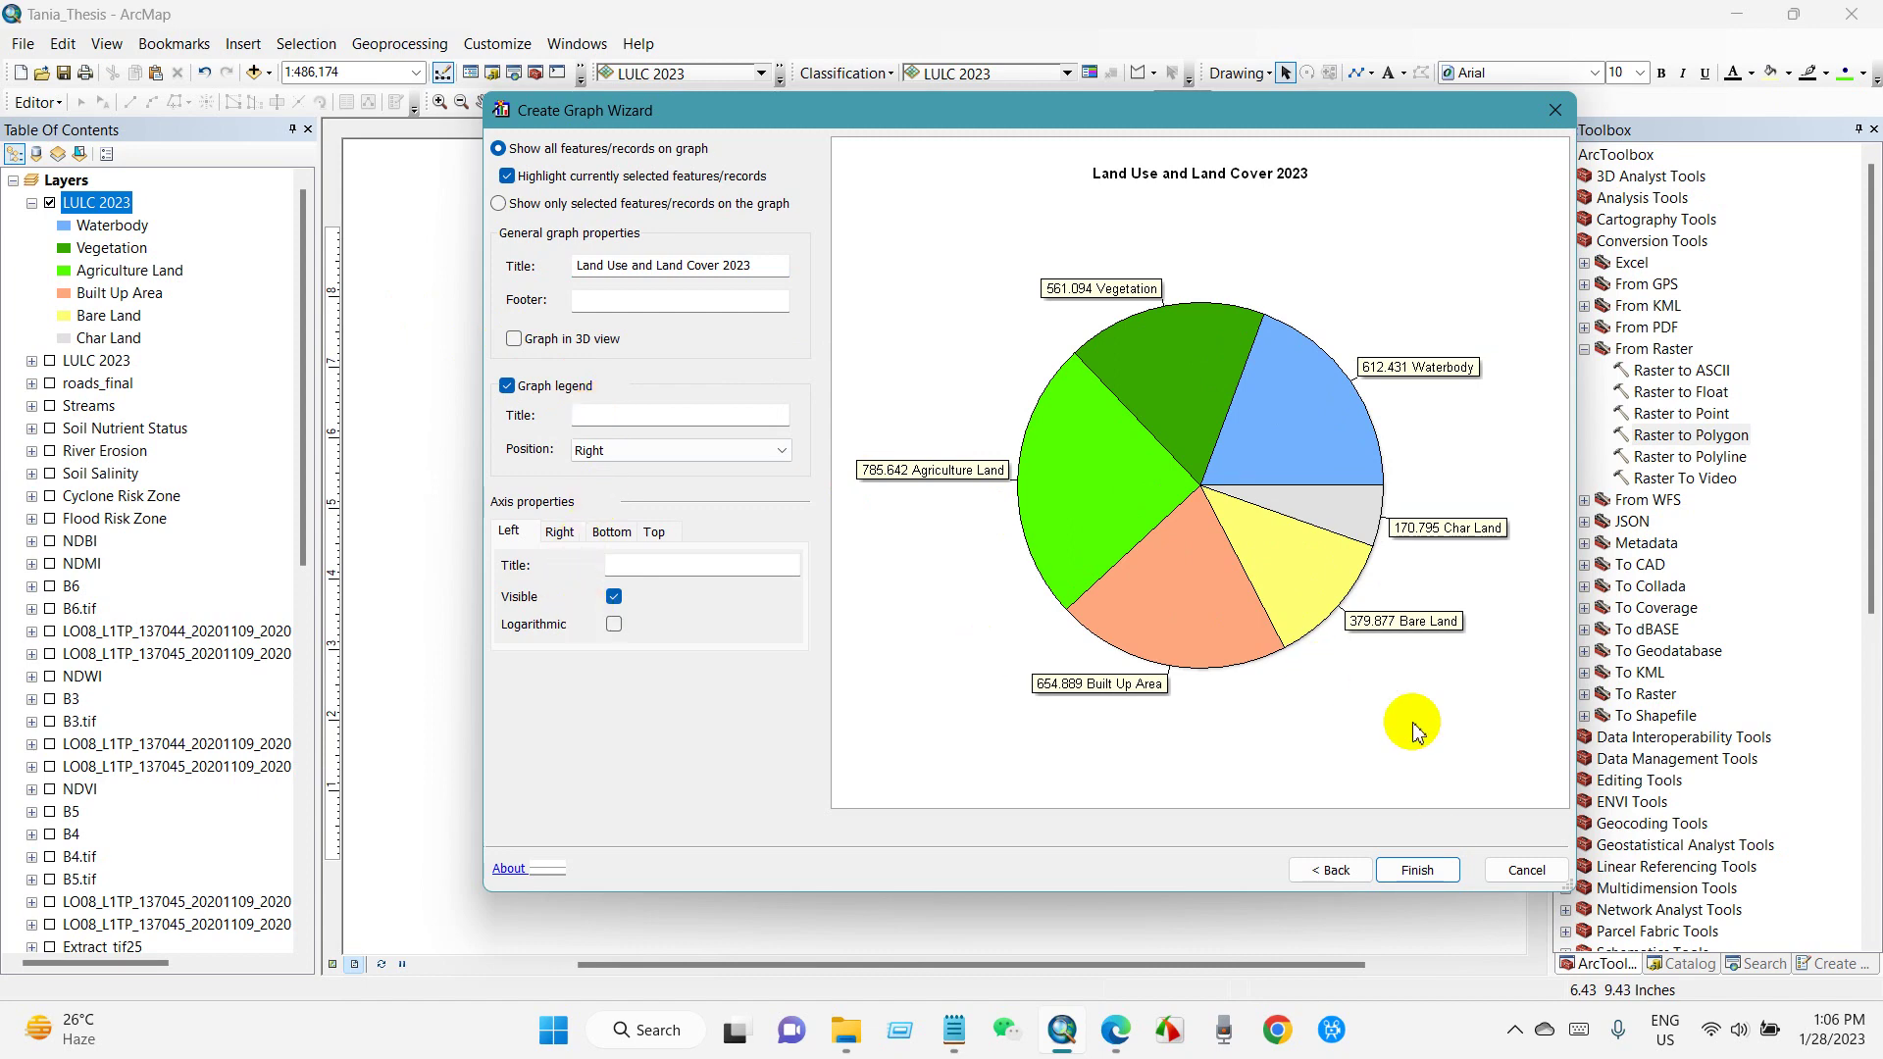
Finish the pie graph, use Add to Layout to place it on the page, and close the graph window.
{"action": "left_click", "coordinate": [1425, 871]}
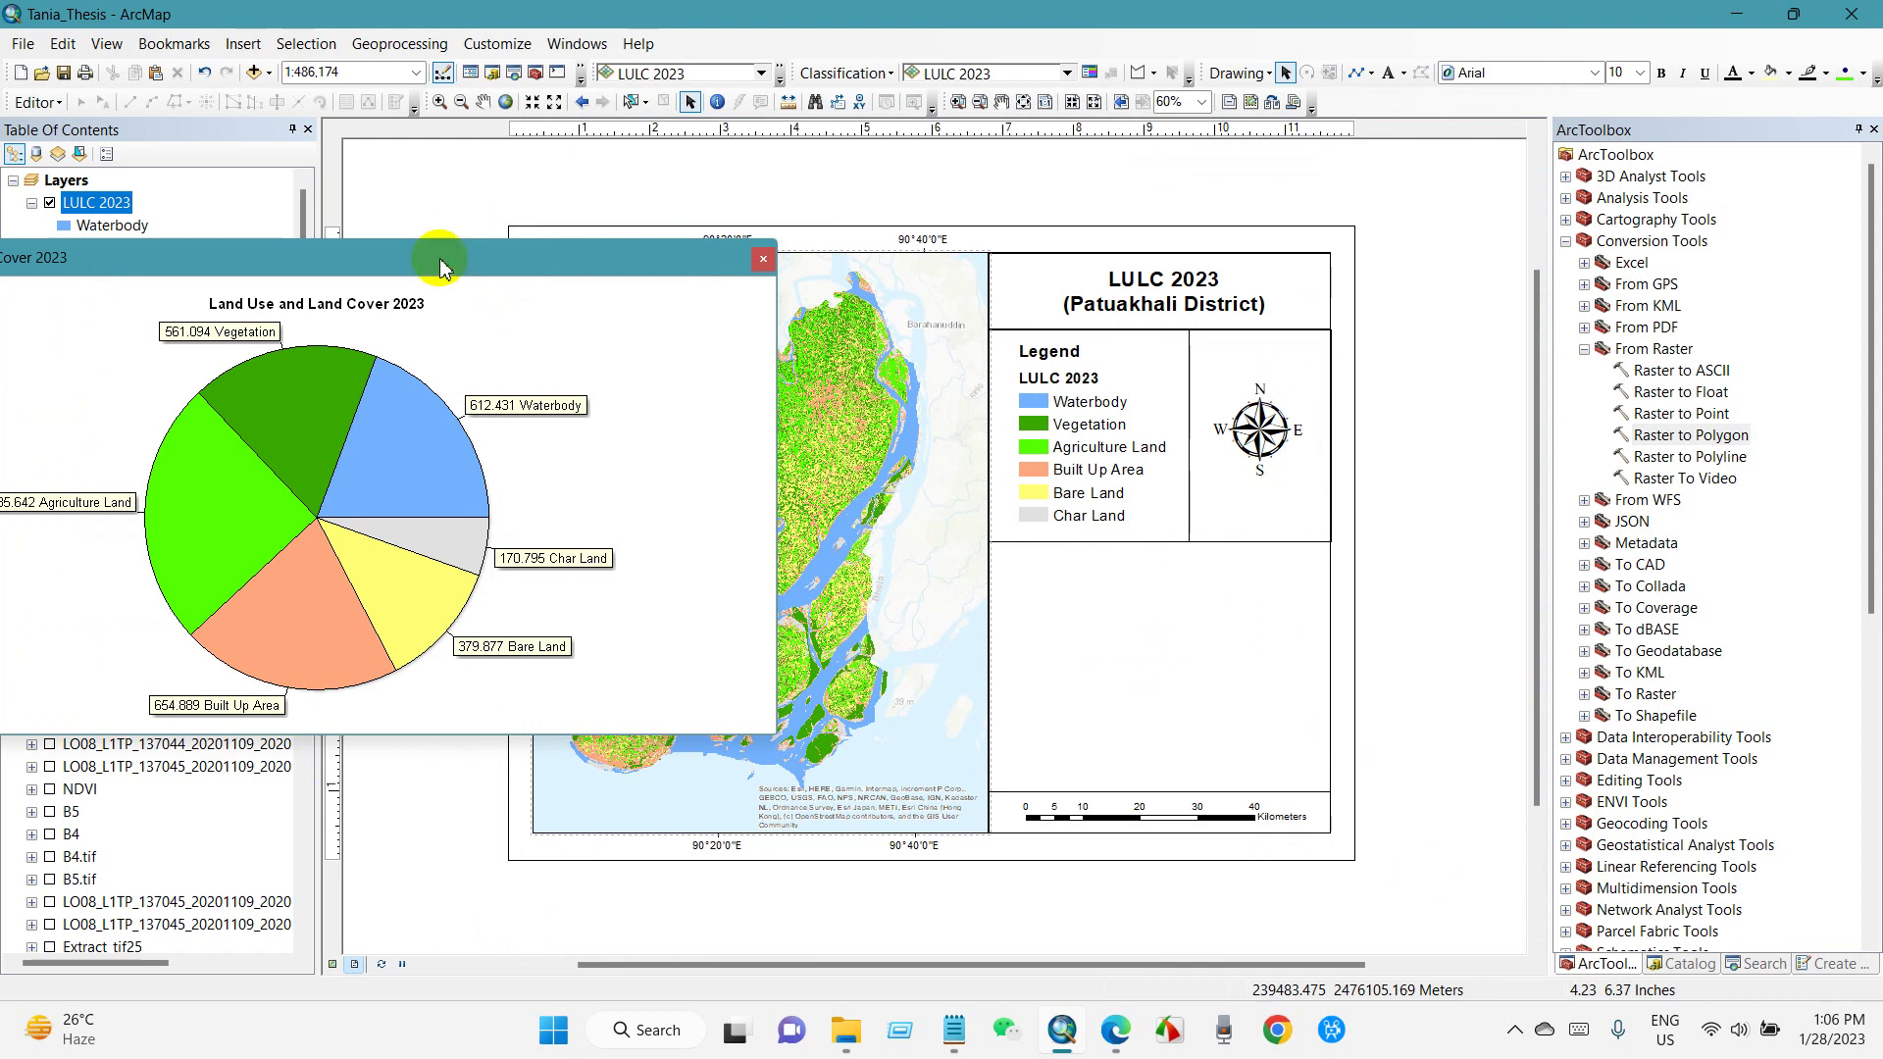
{"action": "left_click_drag", "start_coordinate": [437, 259], "coordinate": [674, 235]}
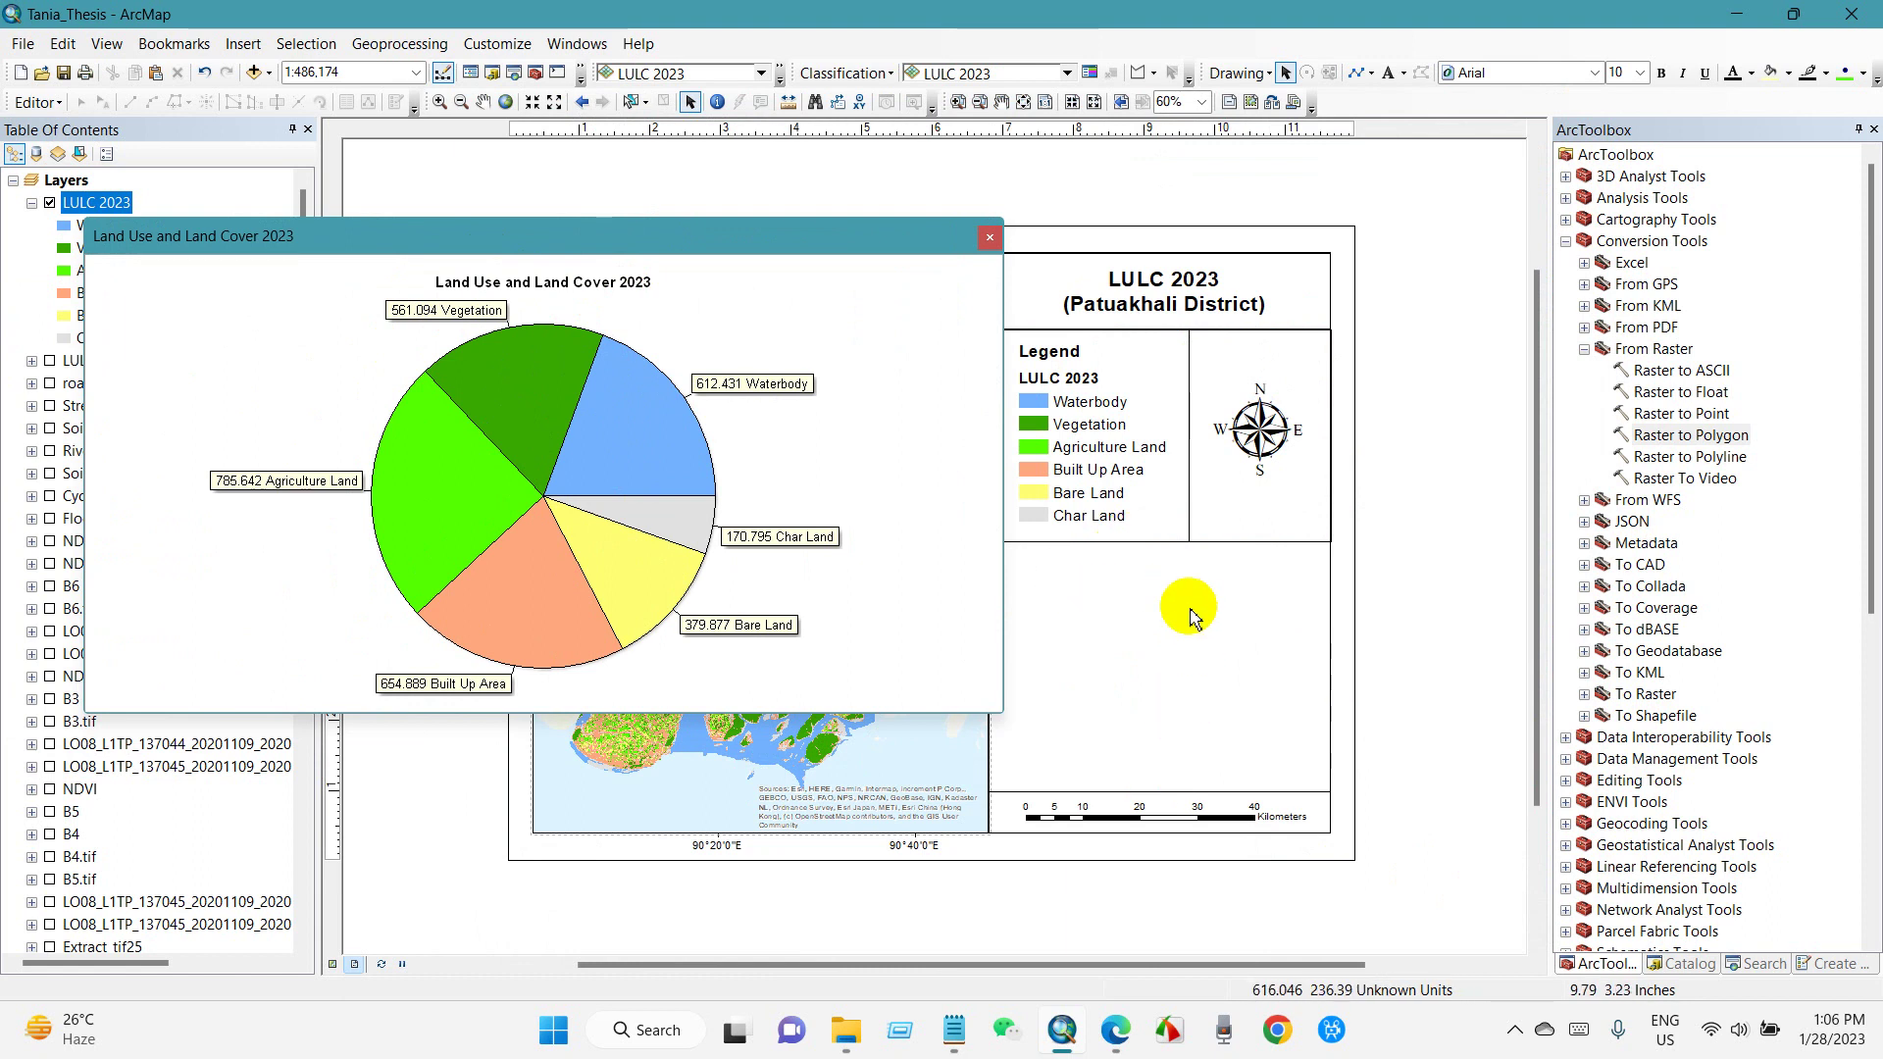
{"action": "right_click", "coordinate": [640, 409]}
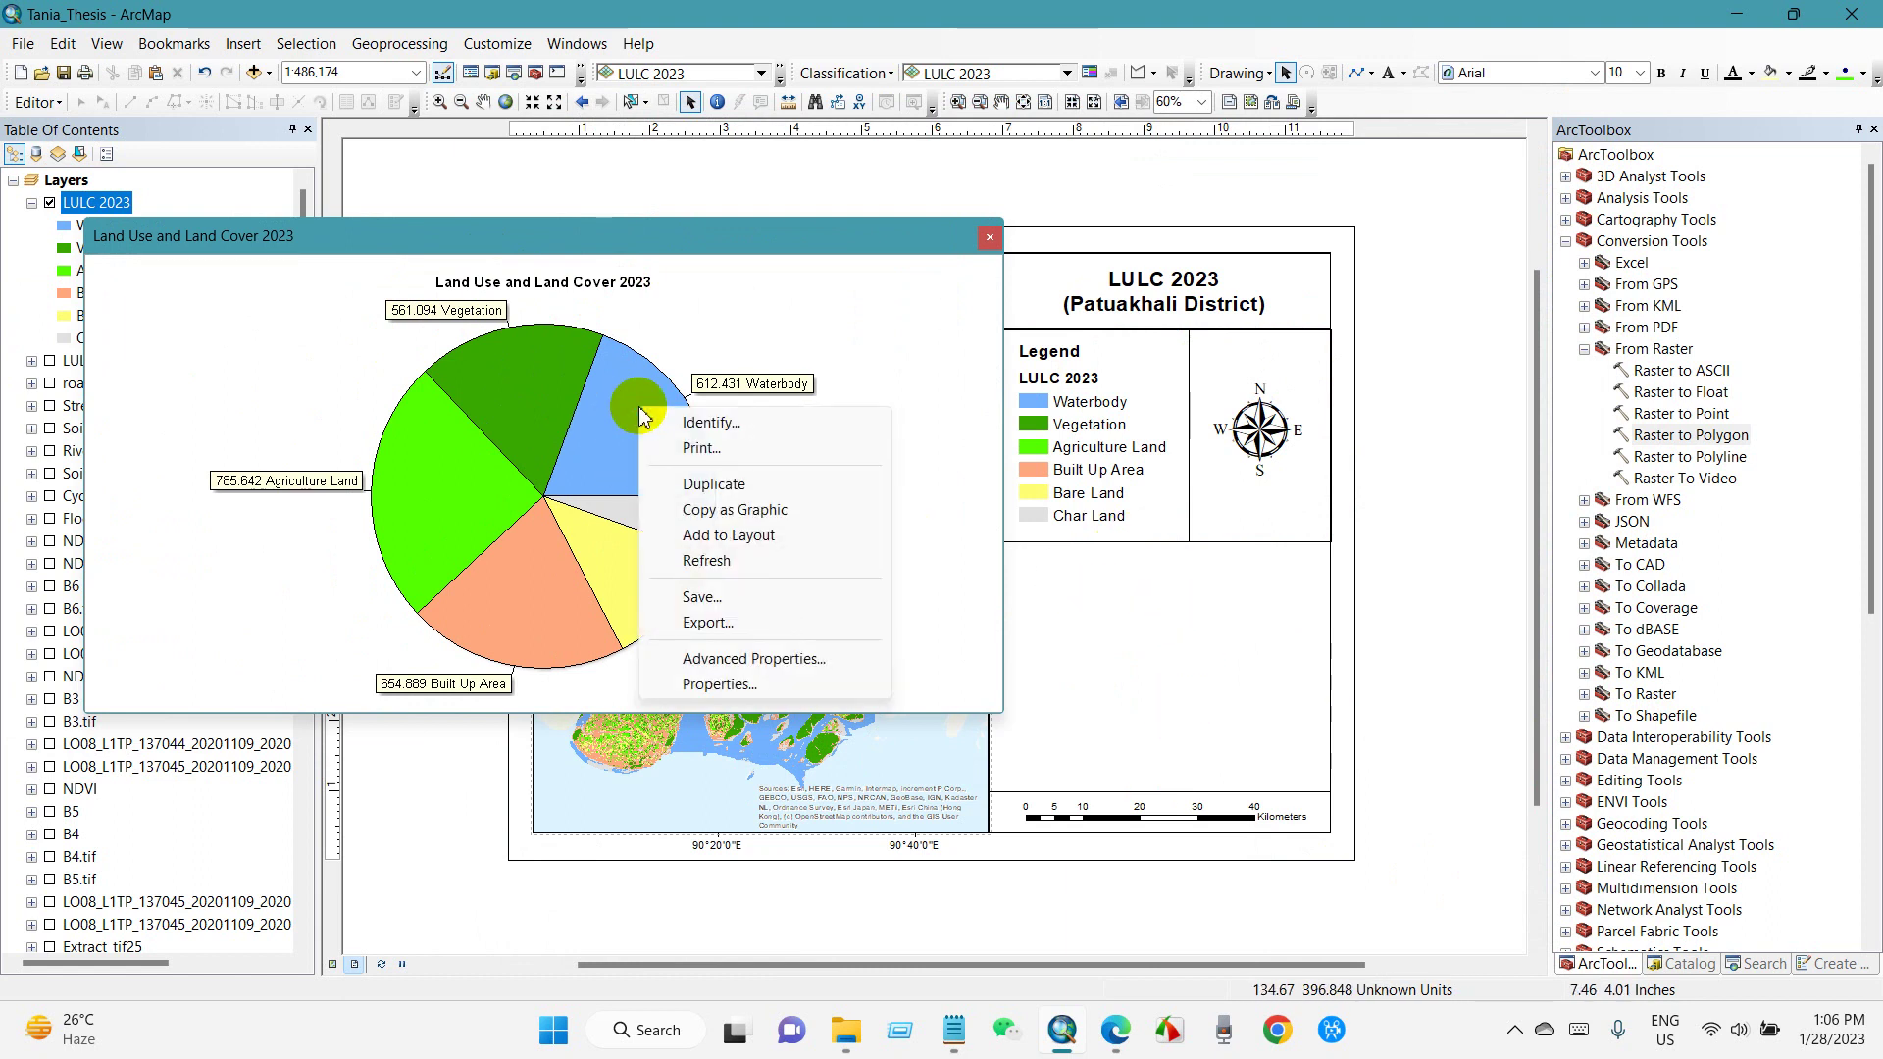
{"action": "left_click", "coordinate": [738, 537]}
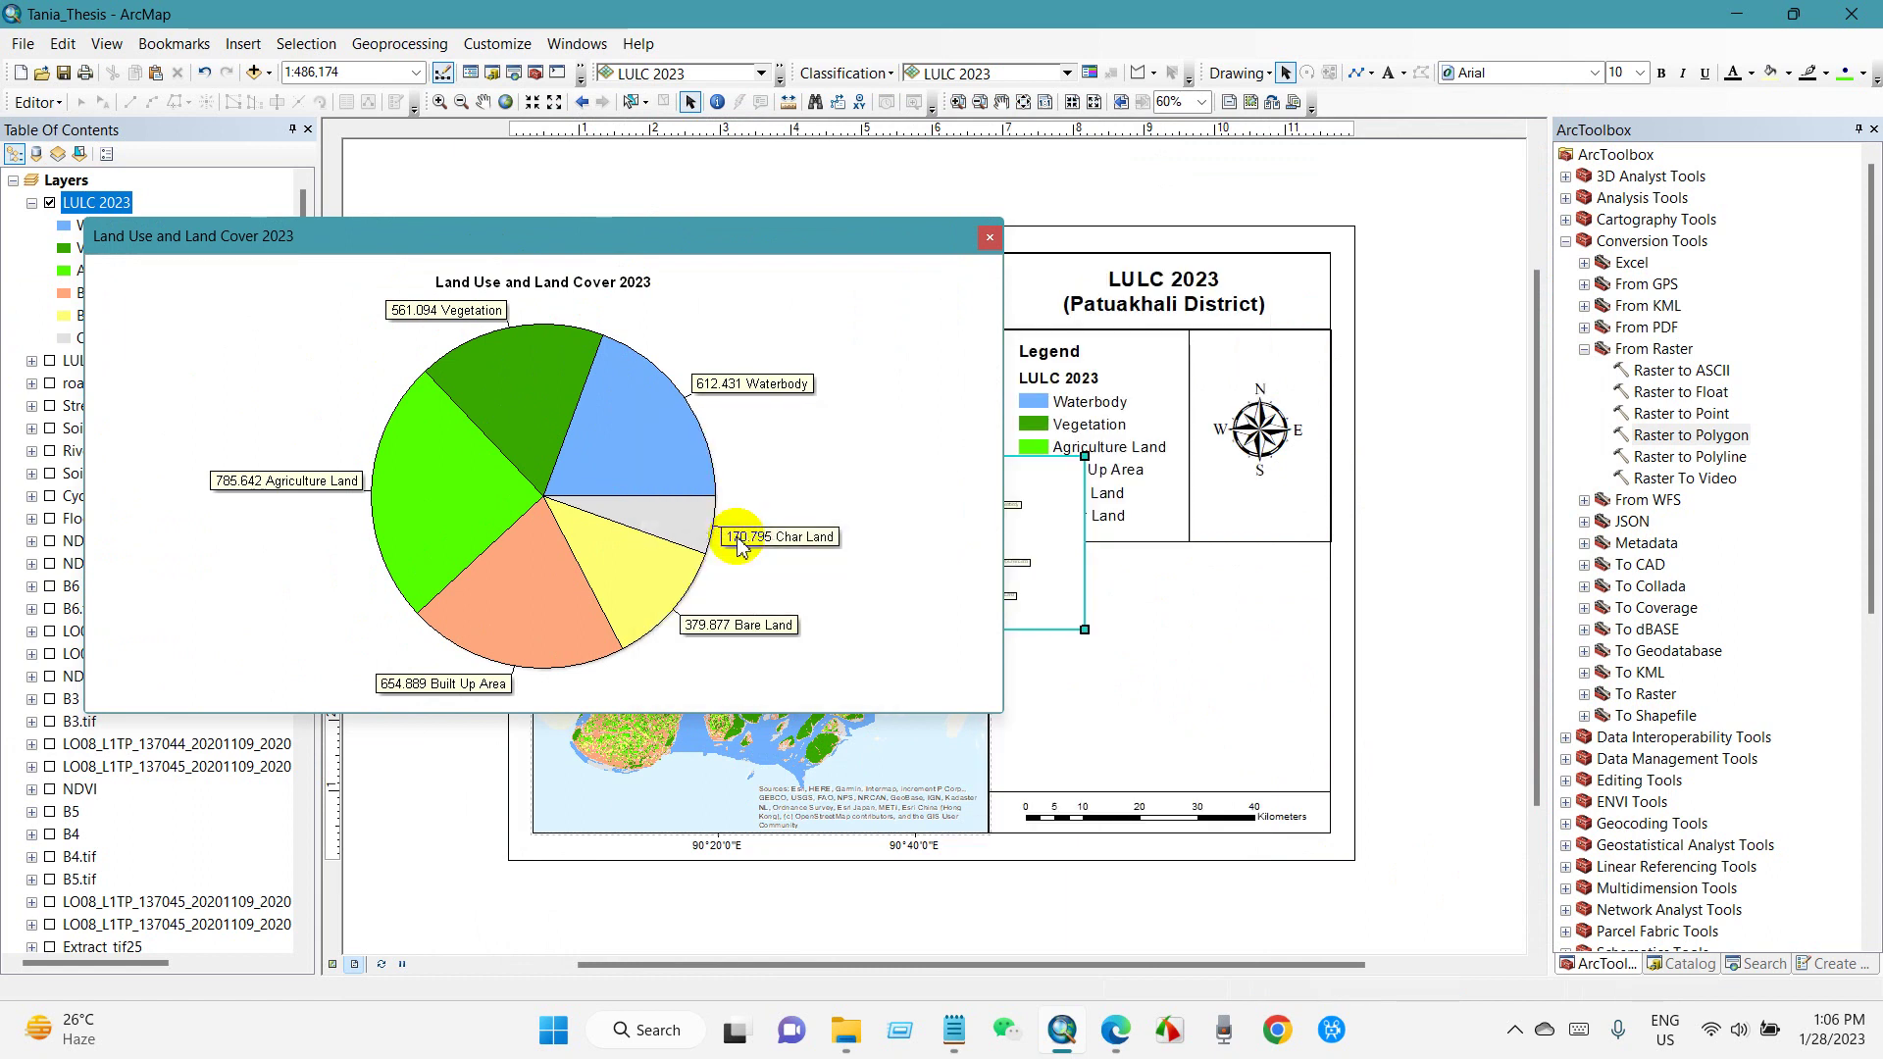
{"action": "left_click", "coordinate": [990, 237]}
Drag the pie chart graphic below the legend and nudge it into place.
{"action": "left_click_drag", "start_coordinate": [869, 489], "coordinate": [1084, 606]}
{"action": "scroll", "coordinate": [1239, 797], "scroll_direction": "down", "scroll_amount": 1}
{"action": "scroll", "coordinate": [1239, 797], "scroll_direction": "down", "scroll_amount": 4}
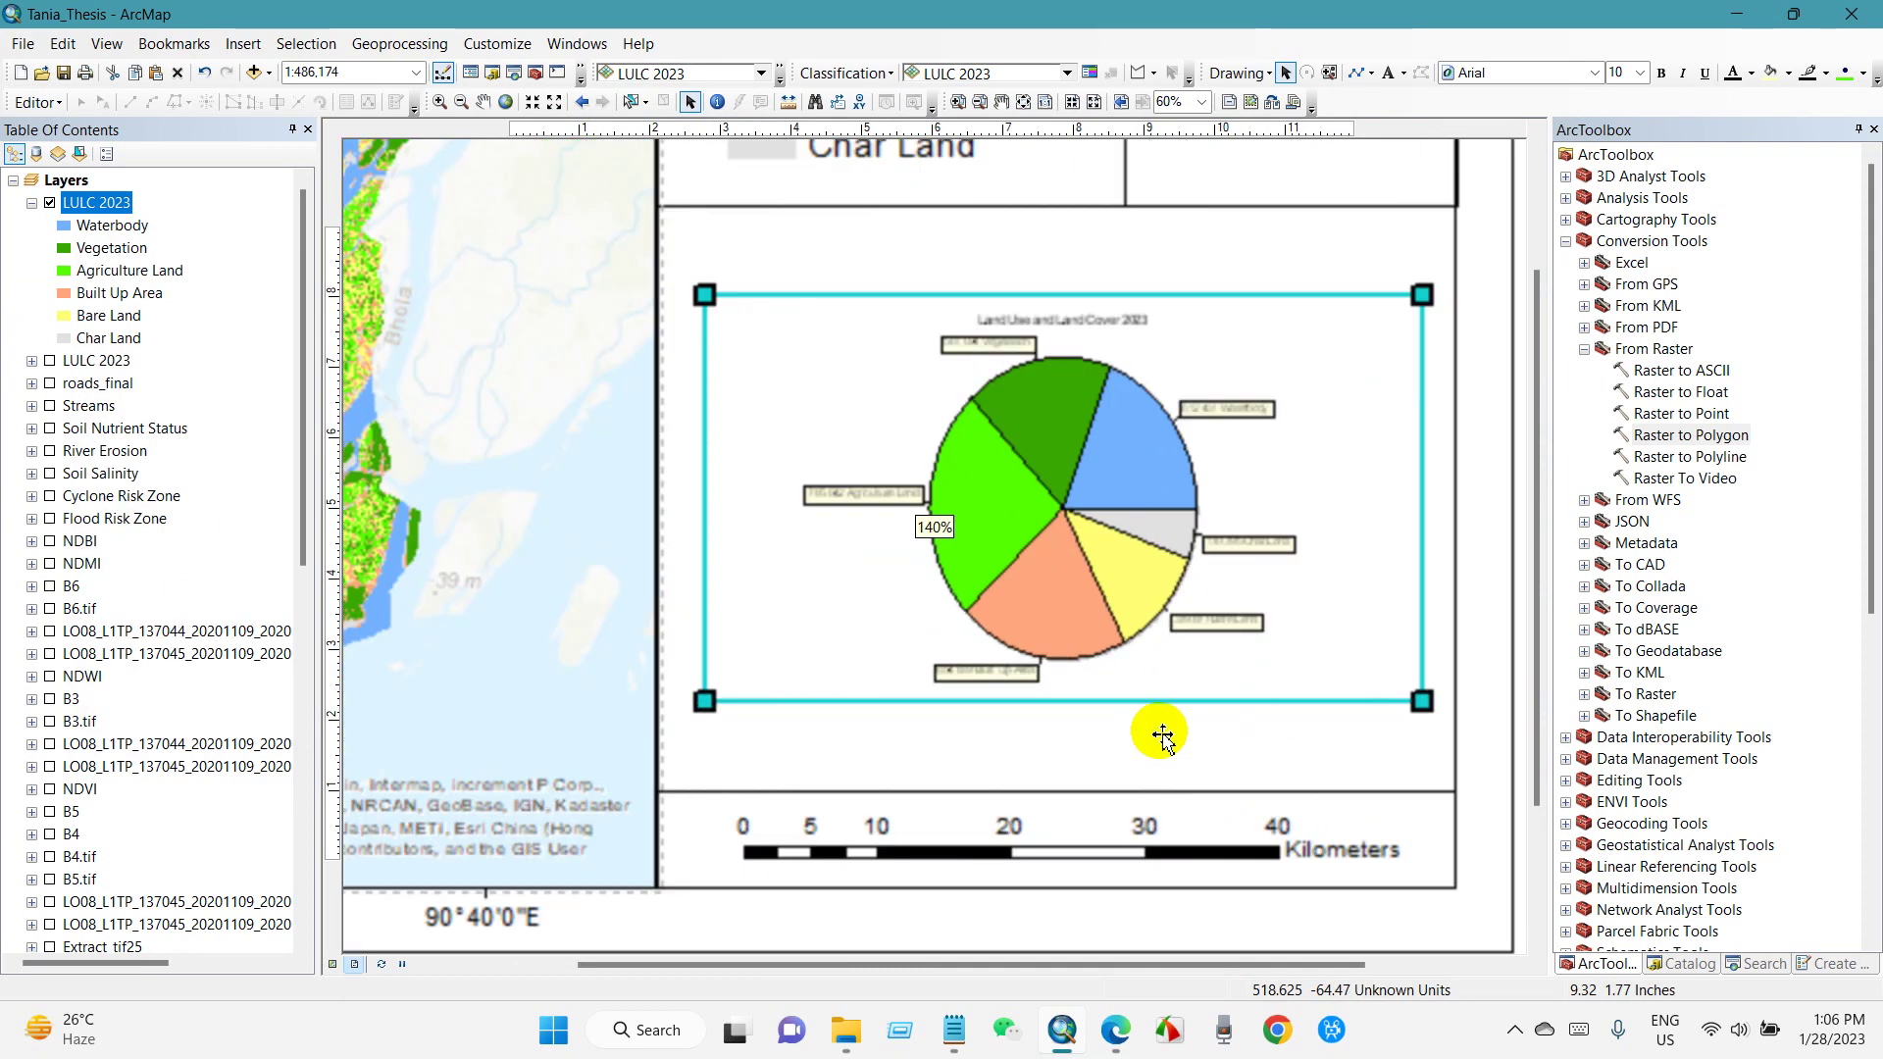
{"action": "scroll", "coordinate": [1150, 711], "scroll_direction": "down", "scroll_amount": 3}
{"action": "left_click", "coordinate": [985, 687]}
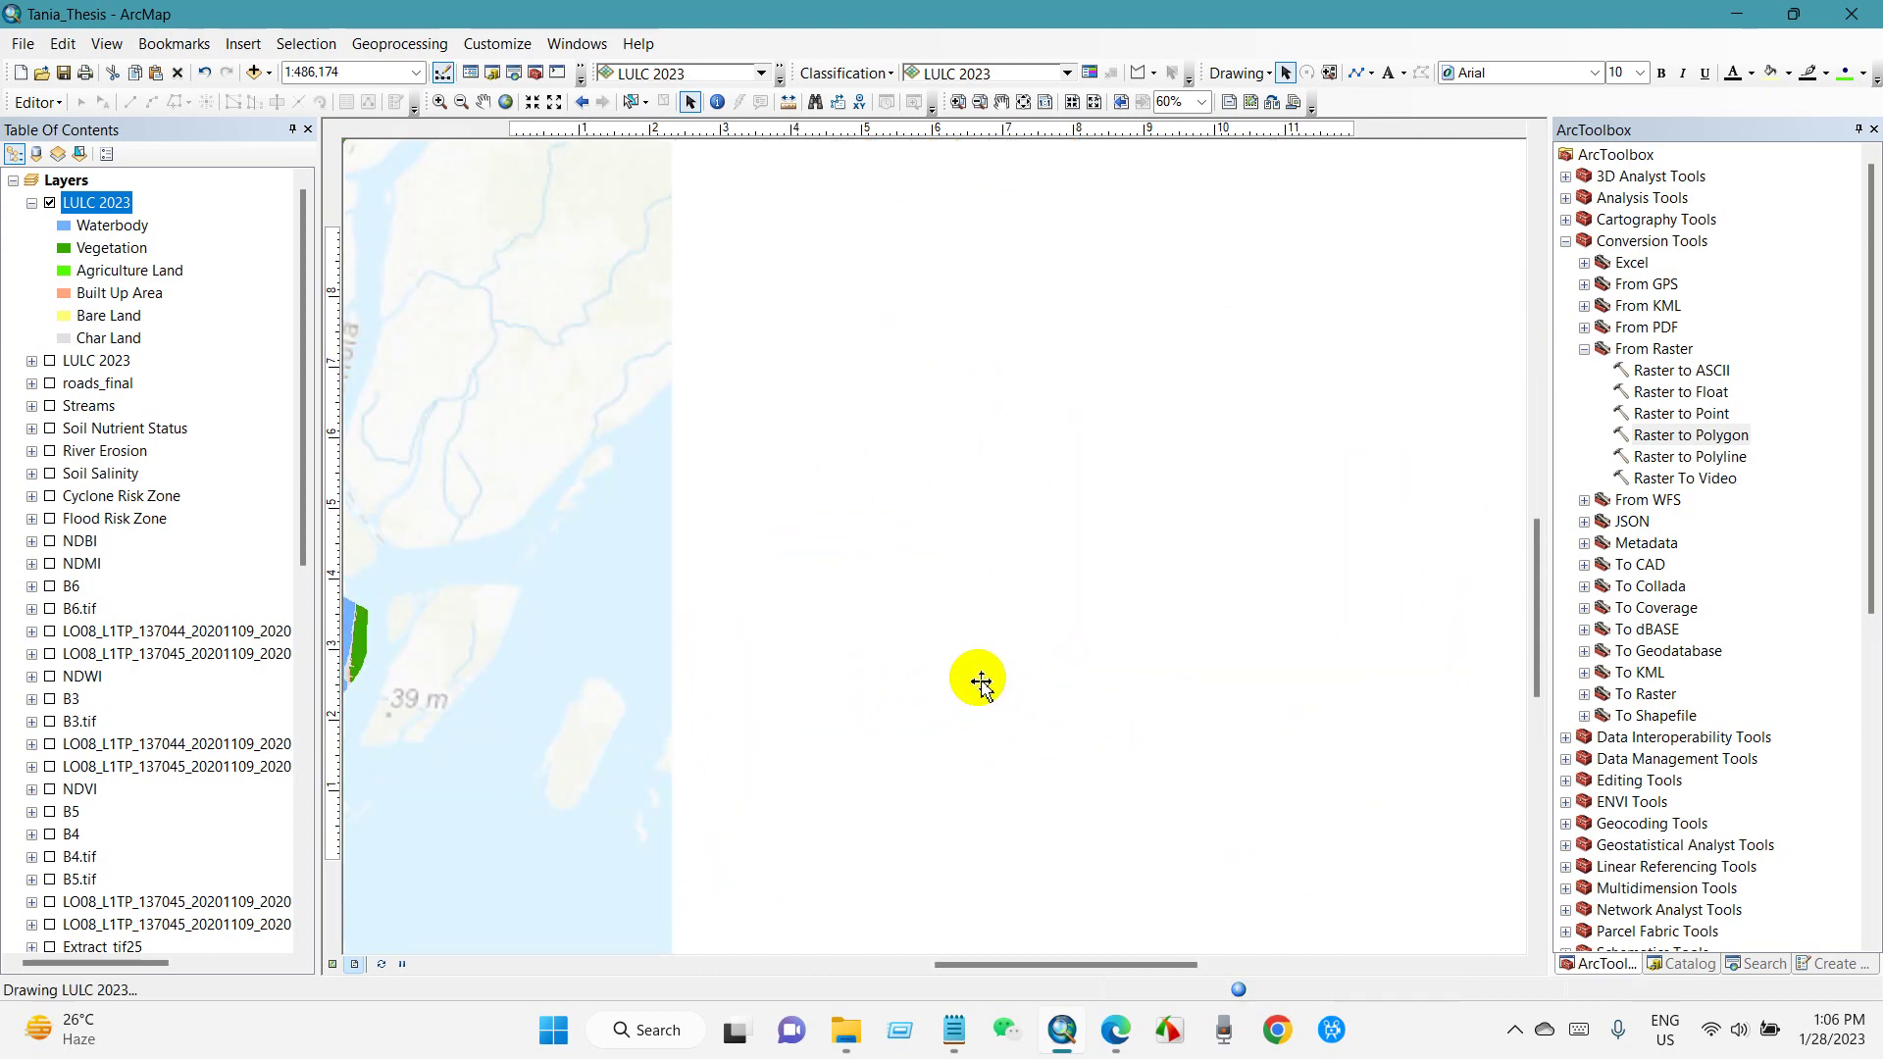
{"action": "left_click", "coordinate": [976, 721]}
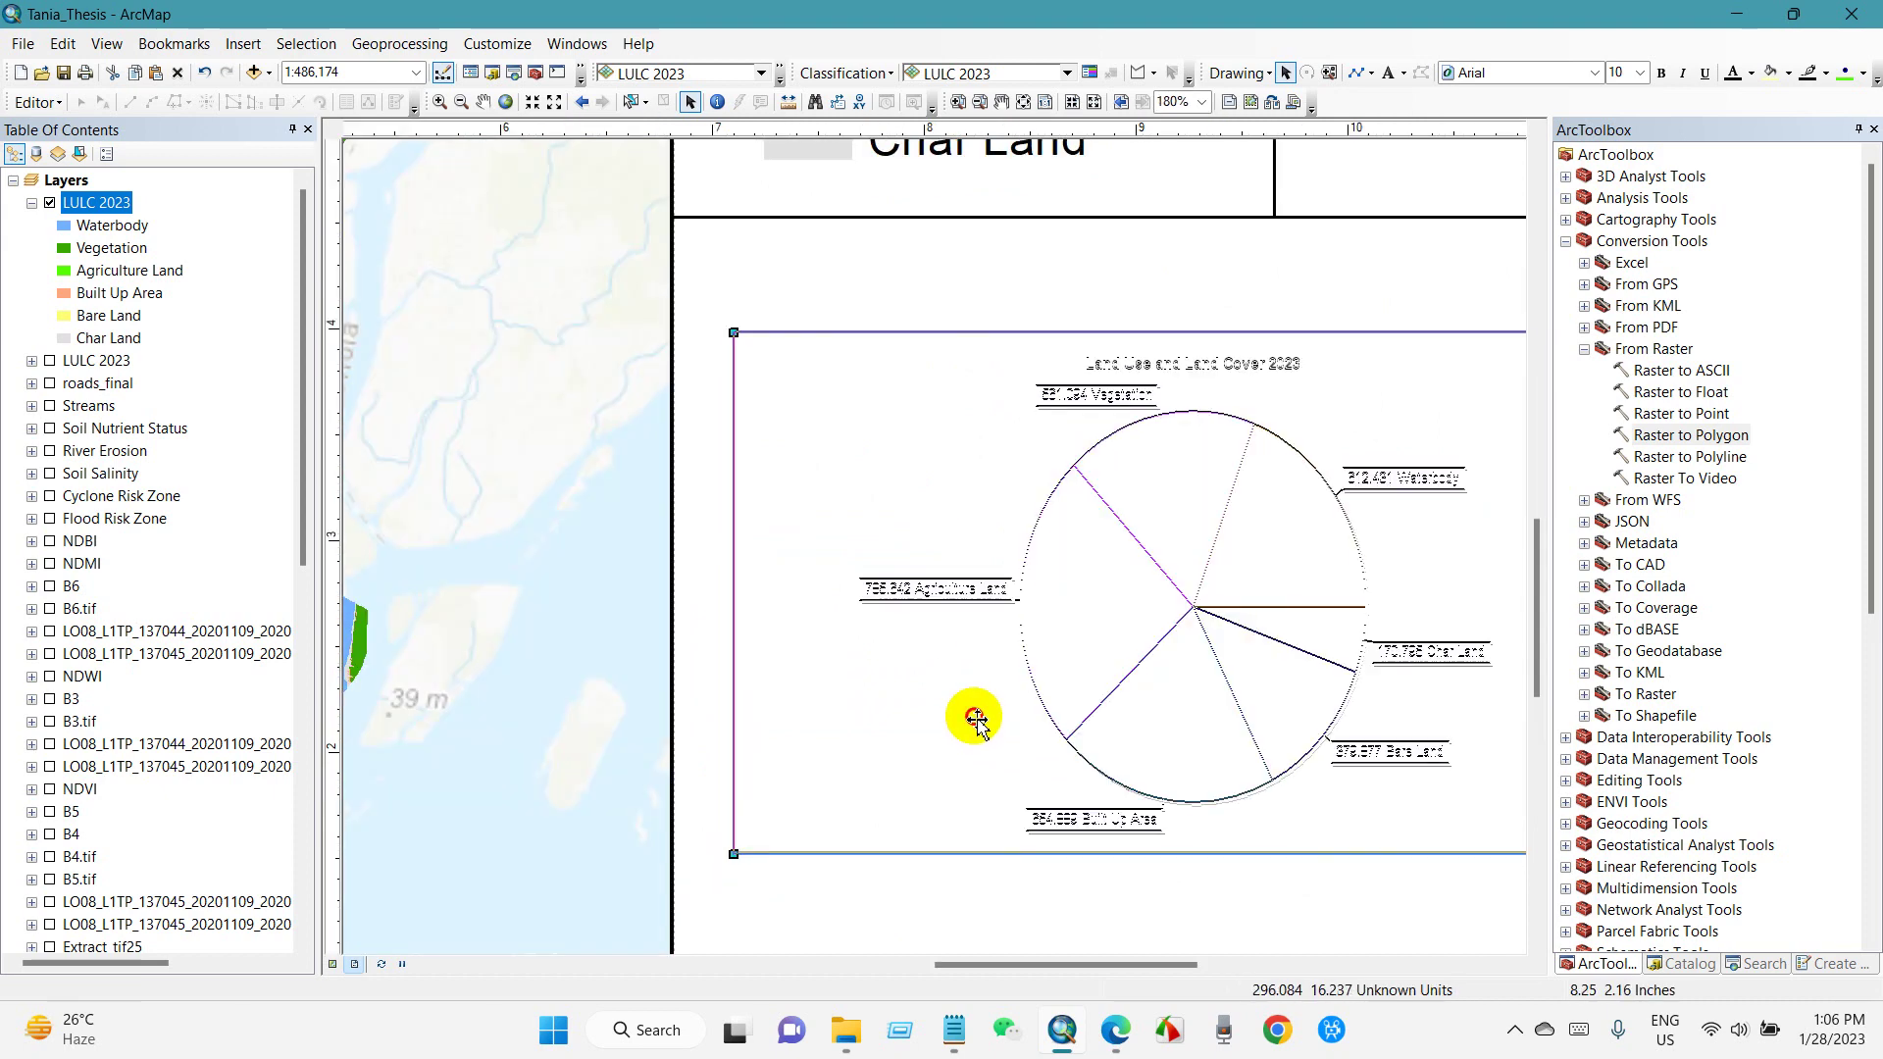
{"action": "left_click_drag", "start_coordinate": [976, 721], "coordinate": [958, 705]}
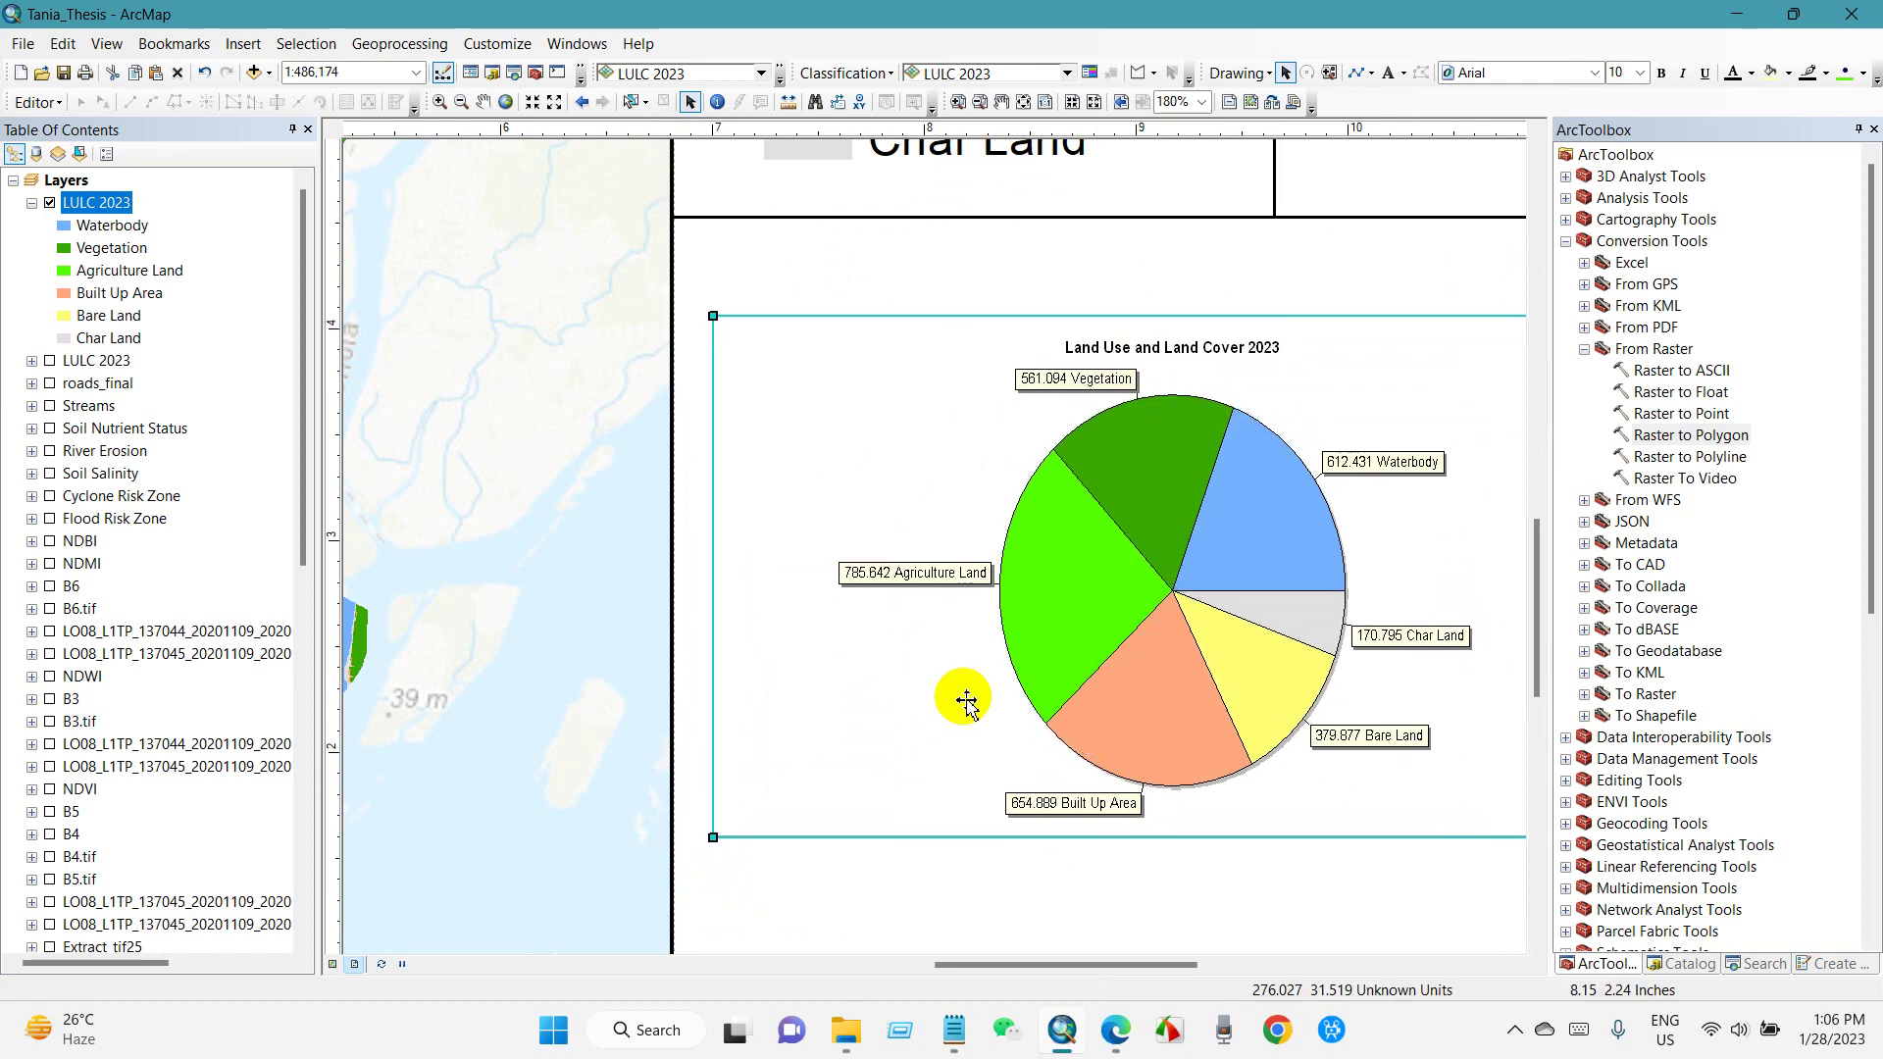
Shrink the pie chart from its top-left corner handle and zoom back out.
{"action": "left_click", "coordinate": [721, 326]}
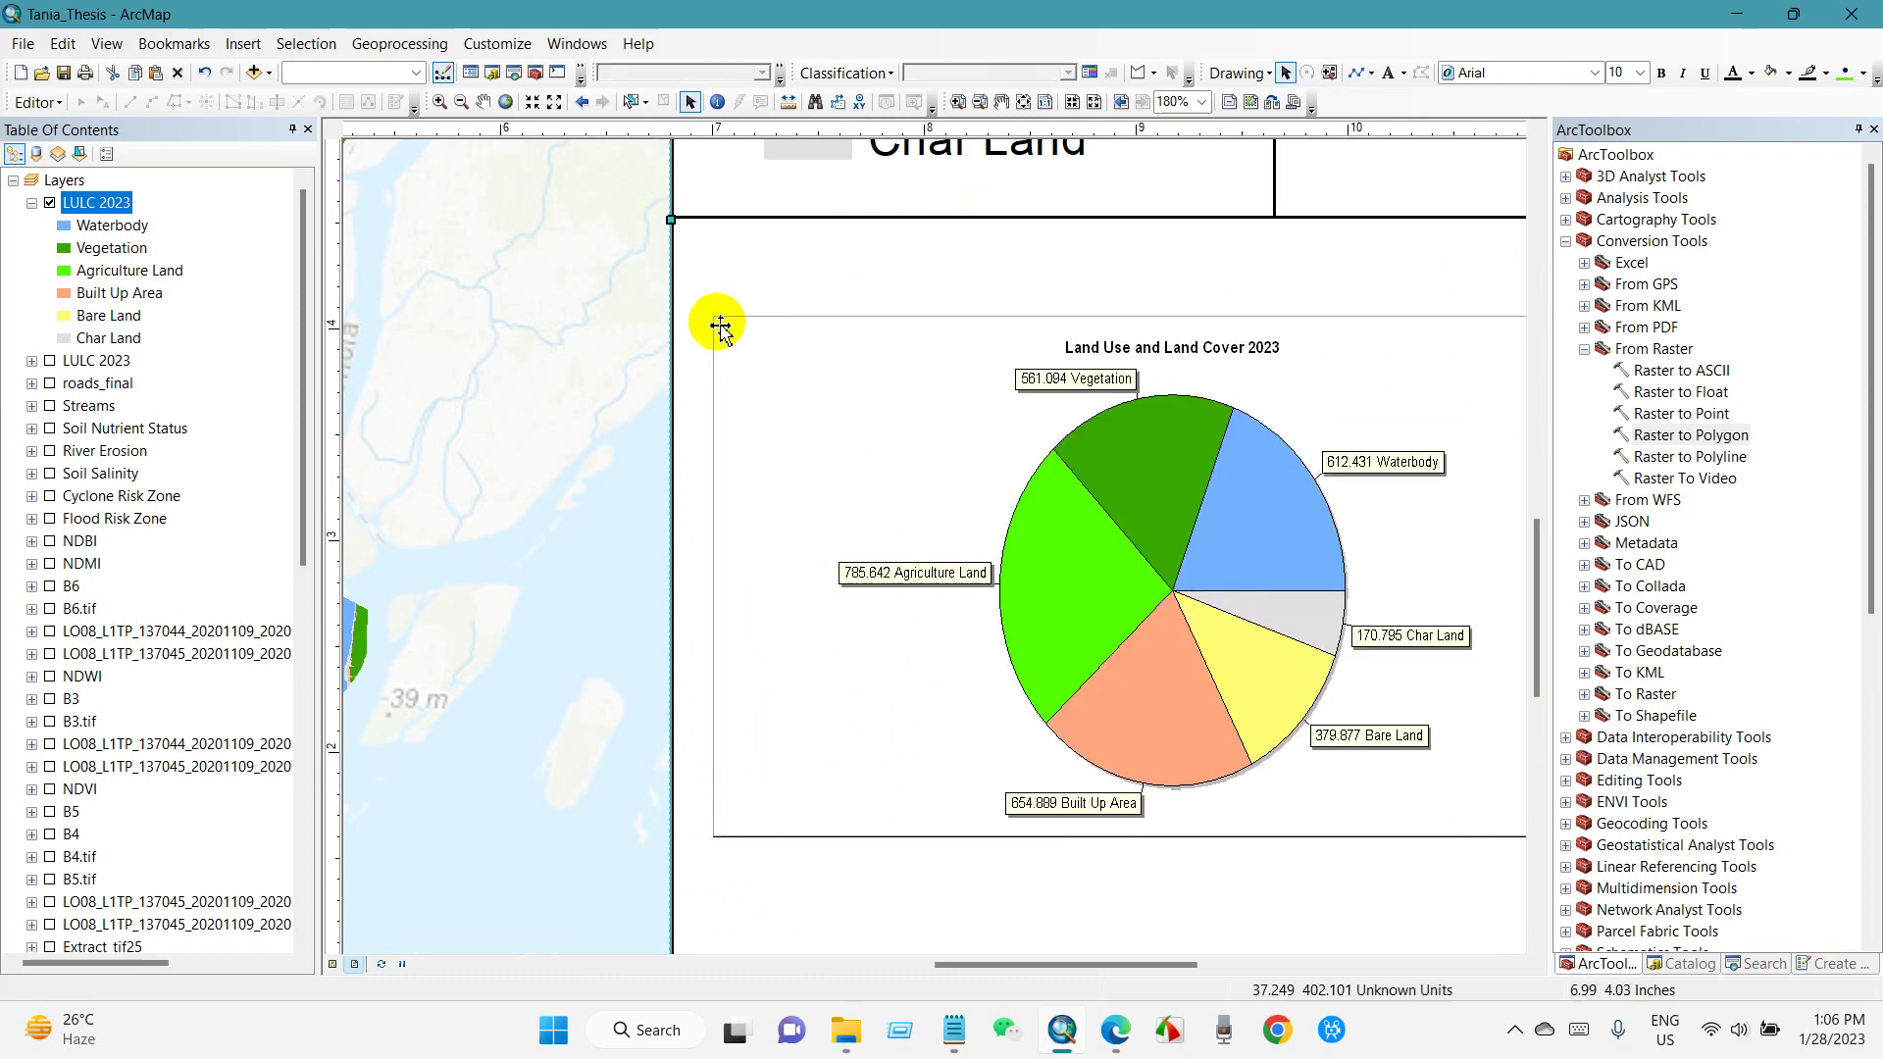
{"action": "mouse_move", "coordinate": [721, 327]}
{"action": "left_mouse_down"}
{"action": "mouse_move", "coordinate": [736, 353]}
{"action": "mouse_move", "coordinate": [715, 307]}
{"action": "mouse_move", "coordinate": [755, 328]}
{"action": "left_mouse_up"}
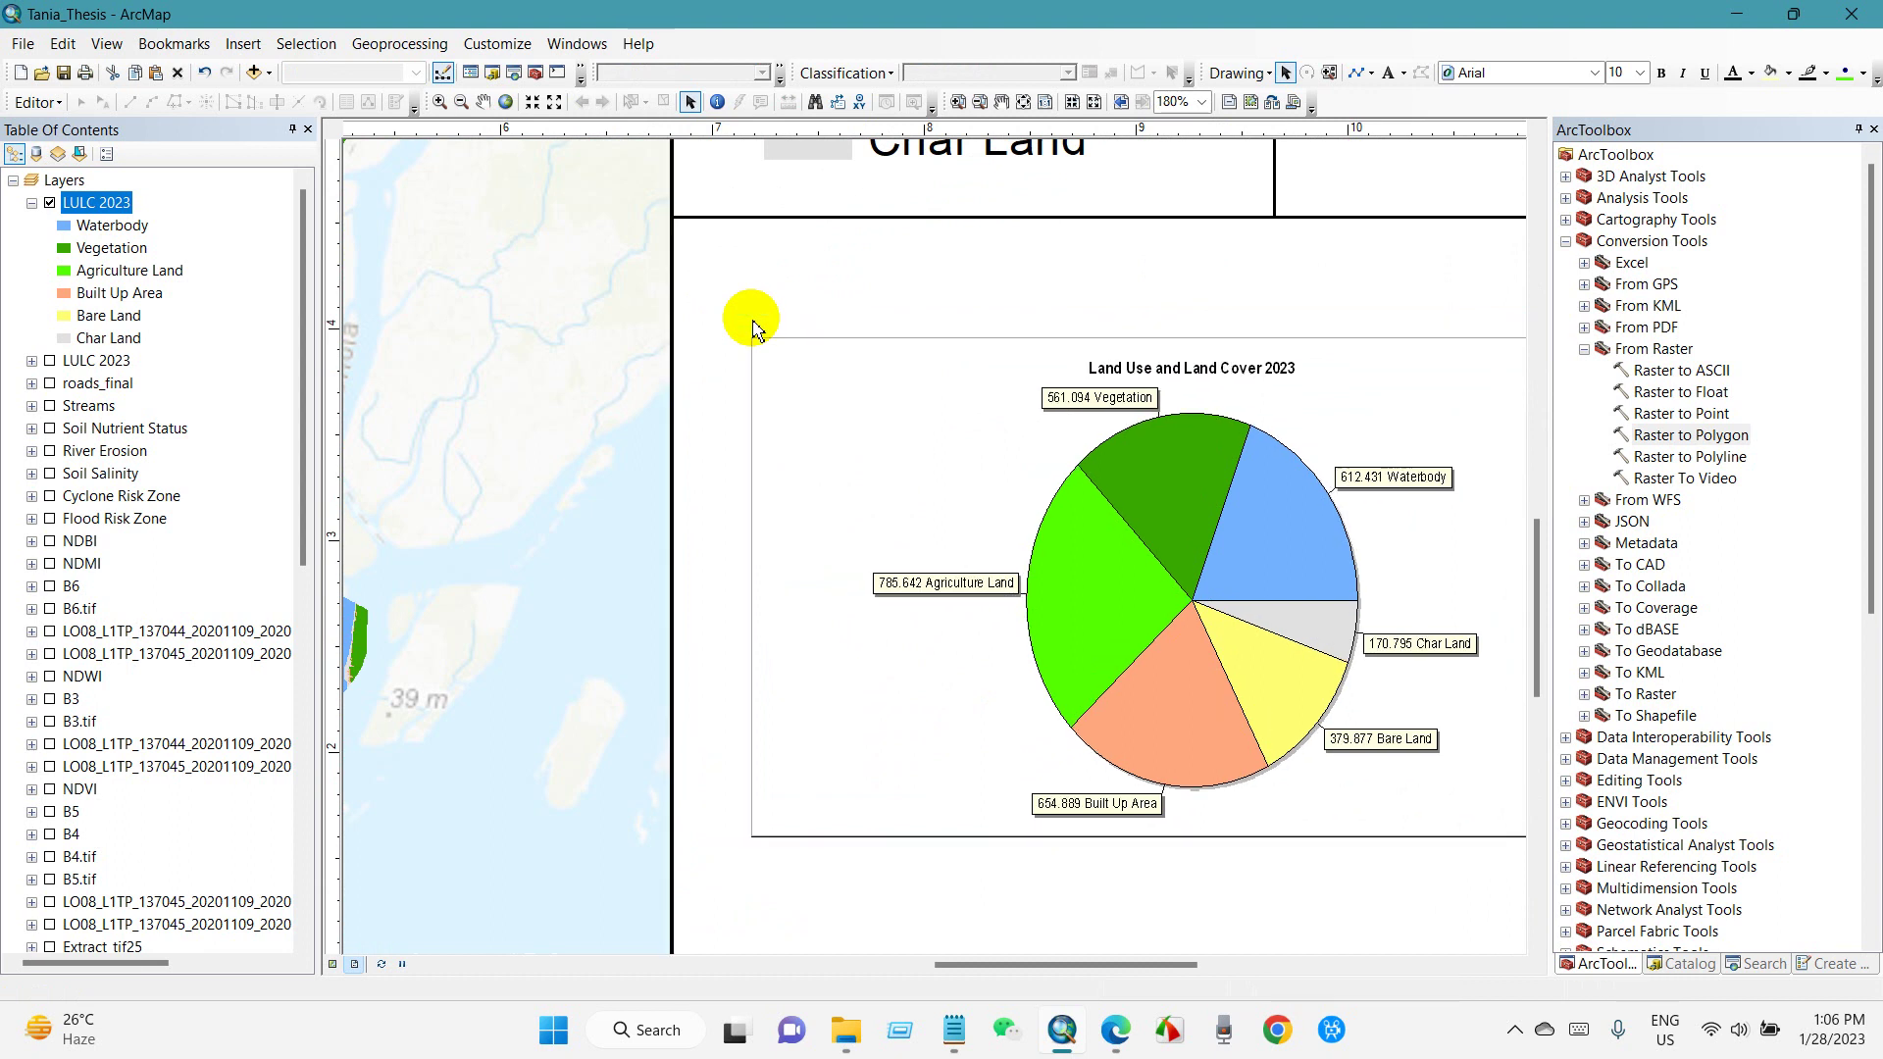
{"action": "left_click", "coordinate": [798, 268]}
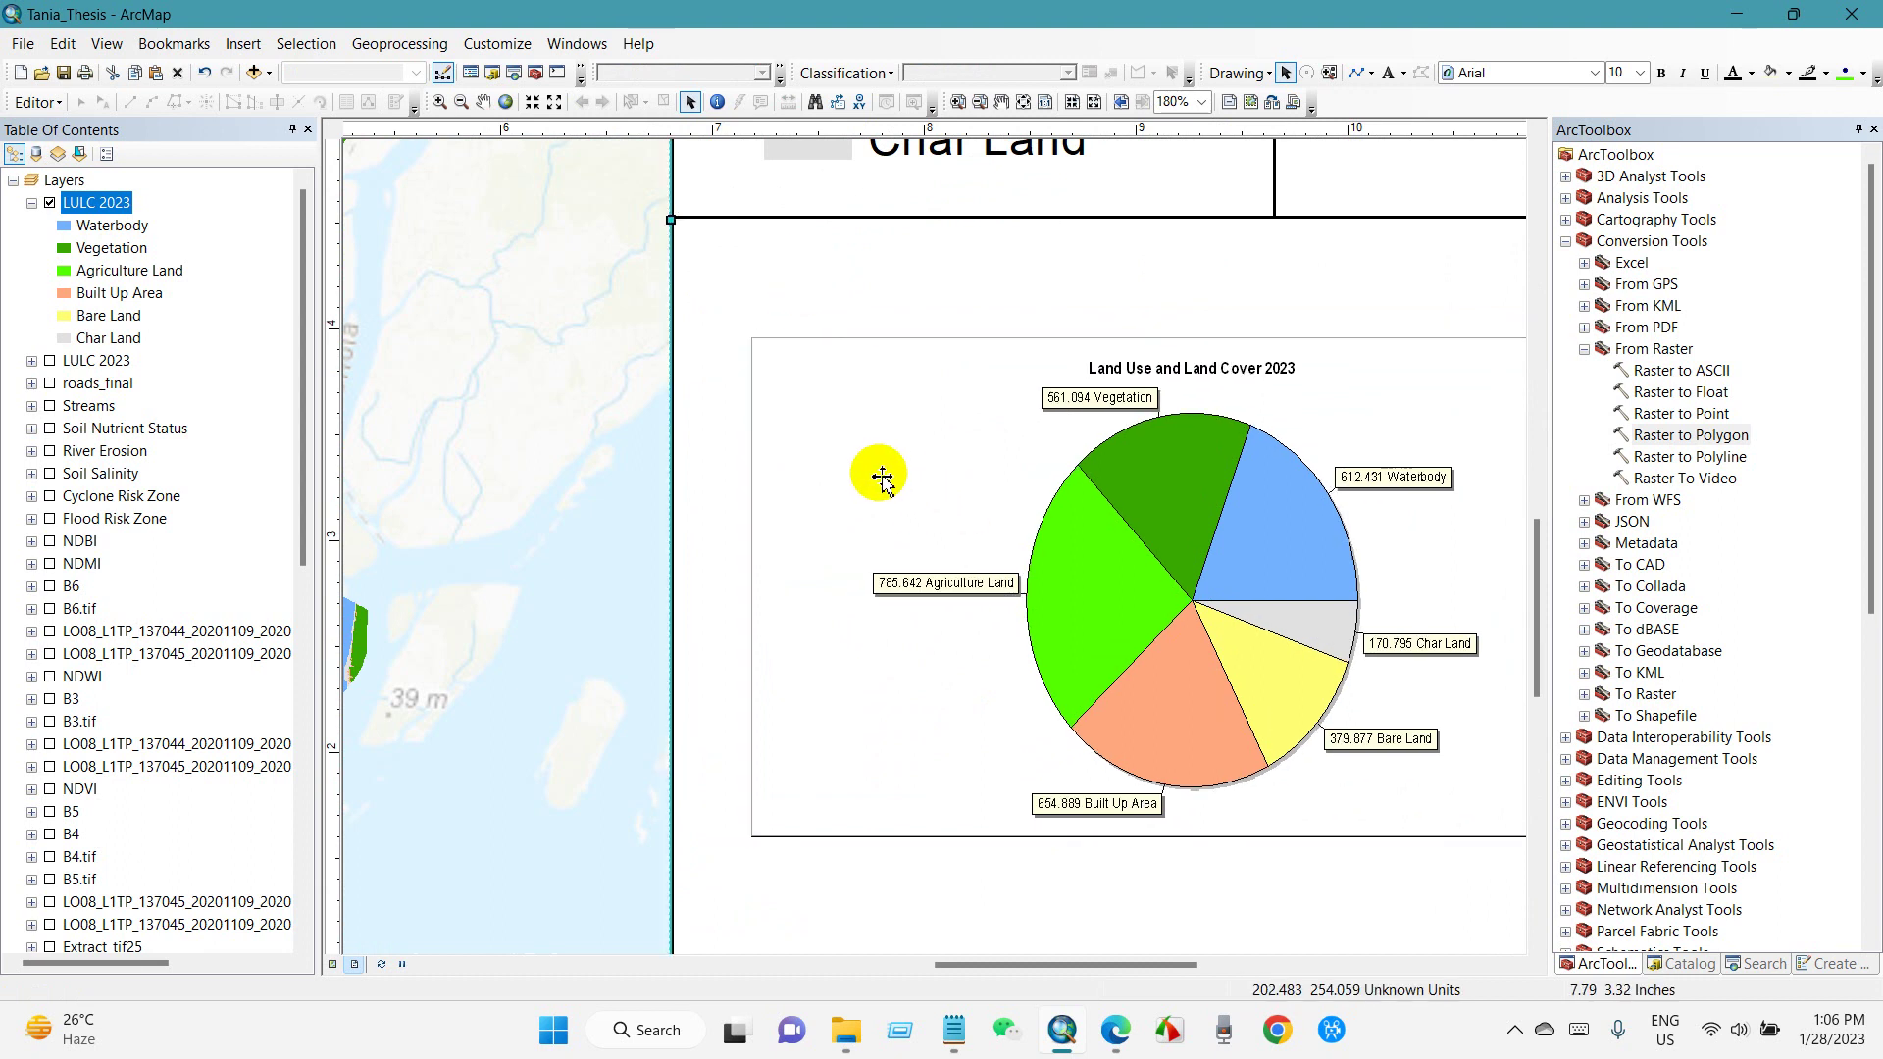
{"action": "scroll", "coordinate": [880, 476], "scroll_direction": "up", "scroll_amount": 5}
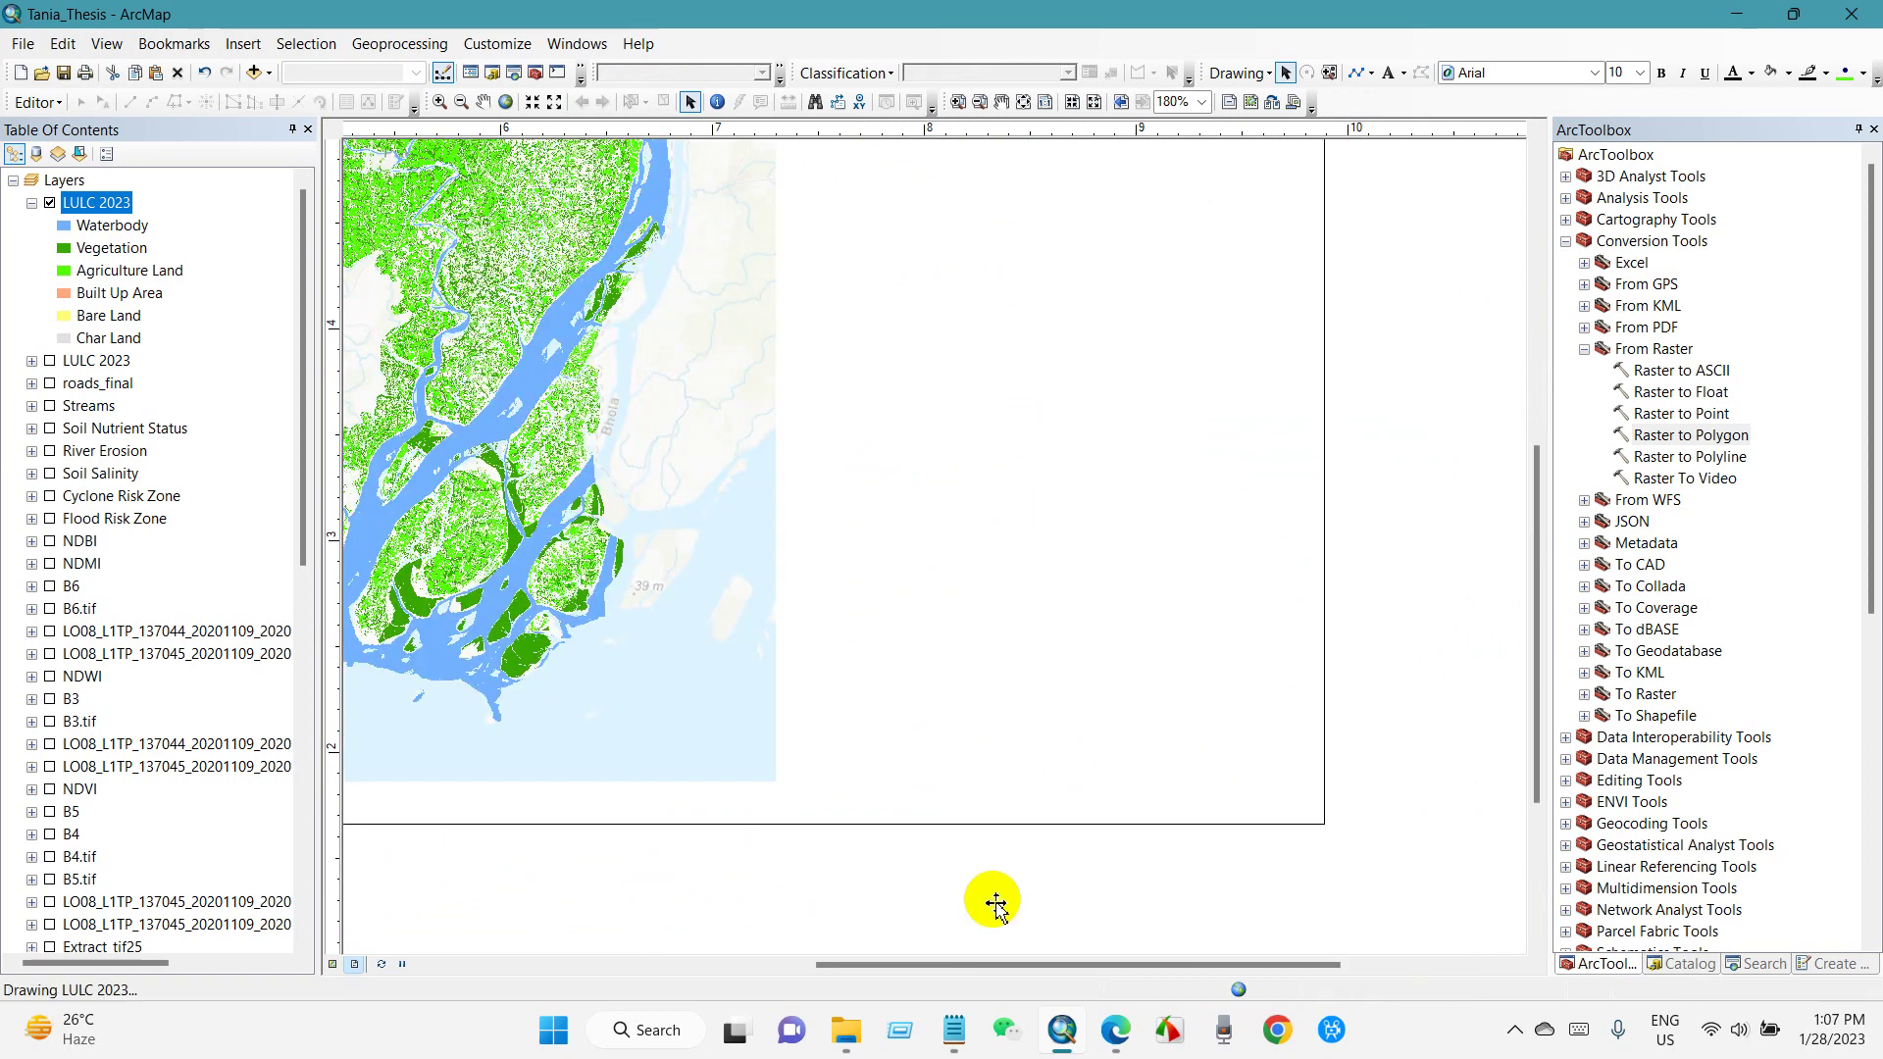
{"action": "left_click_drag", "start_coordinate": [975, 965], "coordinate": [923, 965]}
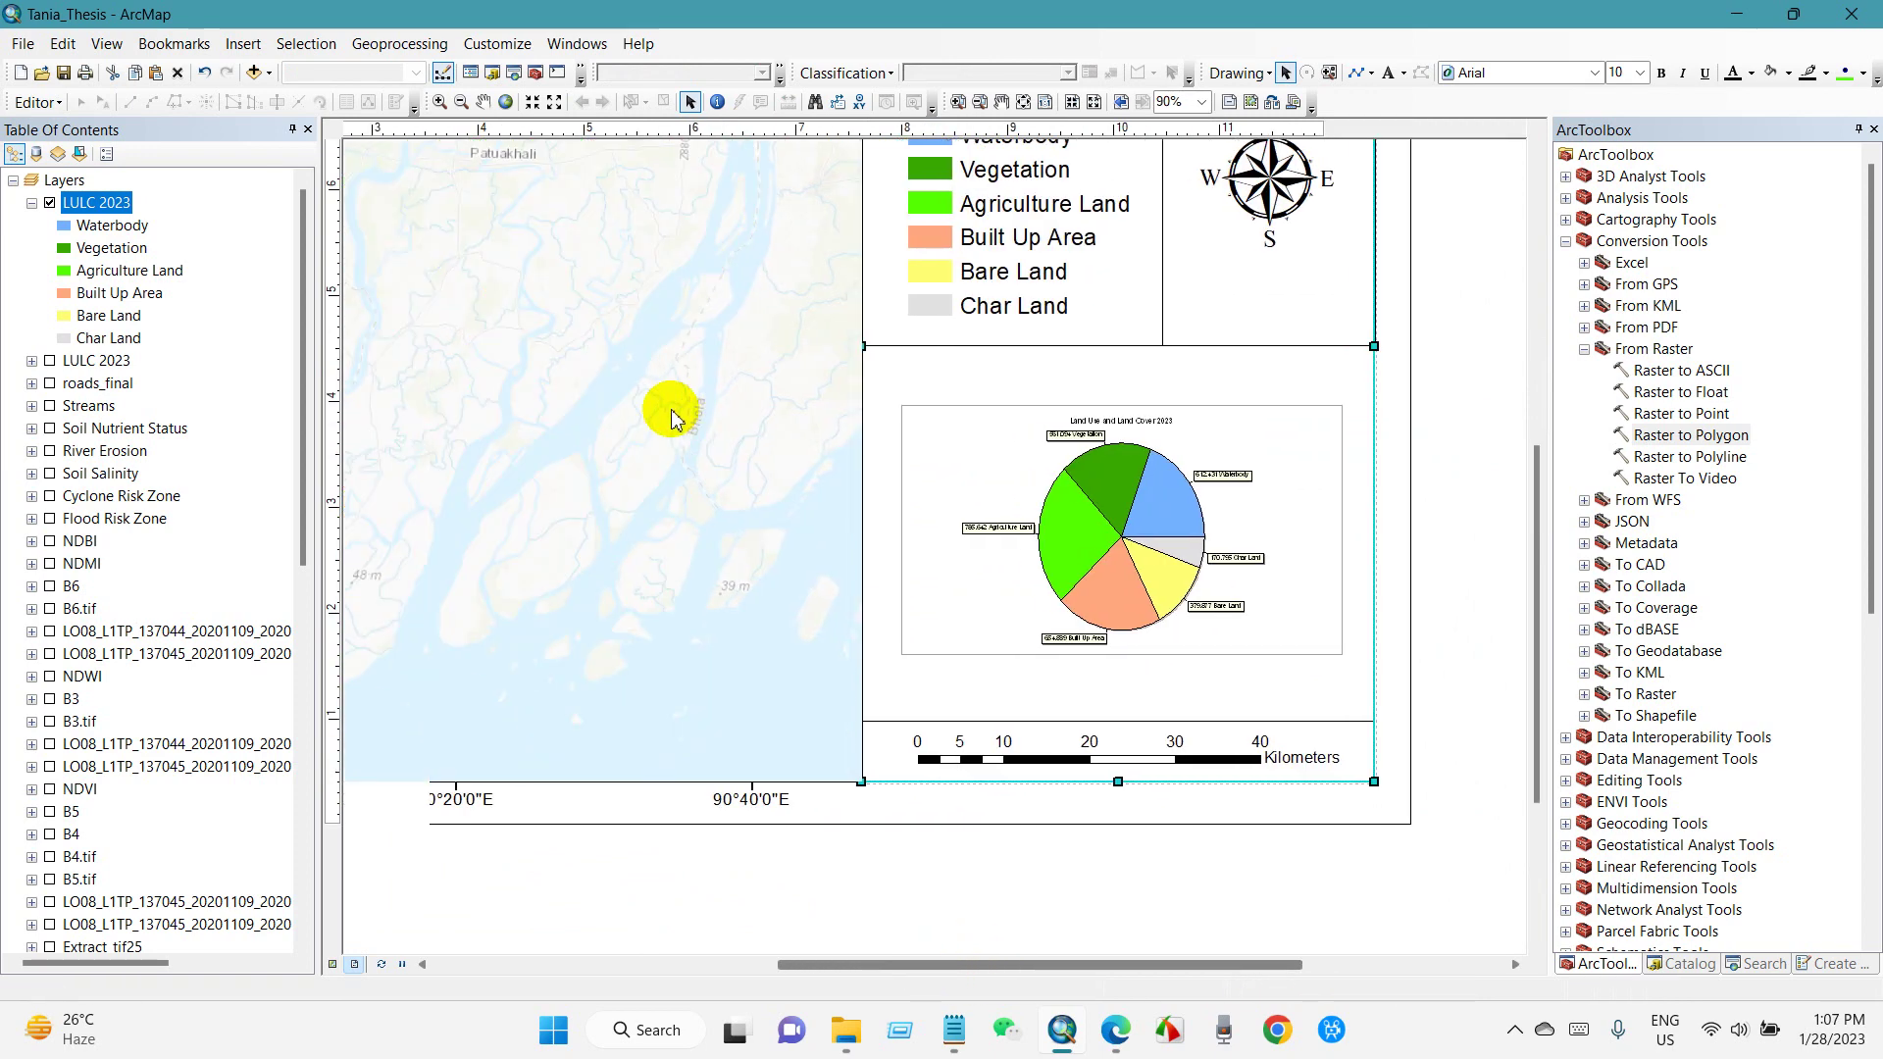
Select the map data frame on the layout.
{"action": "left_click", "coordinate": [106, 44]}
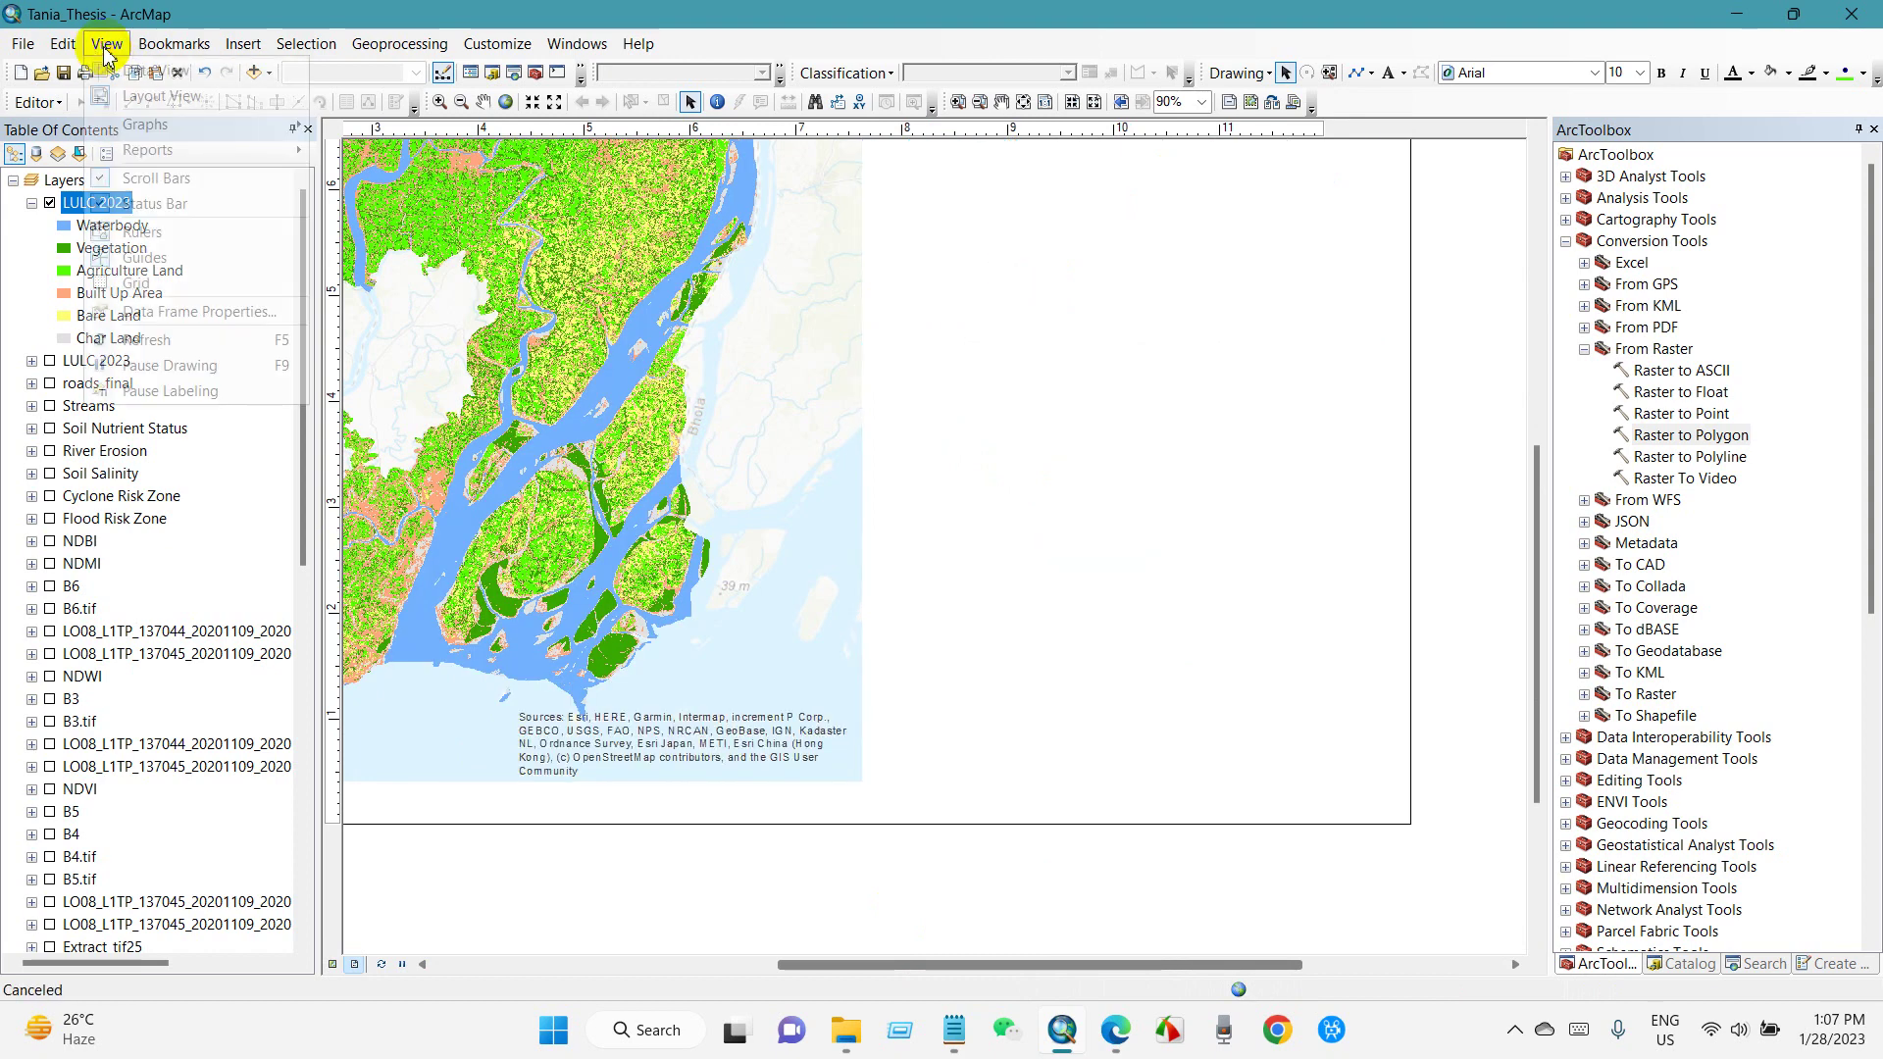
{"action": "mouse_move", "coordinate": [139, 125]}
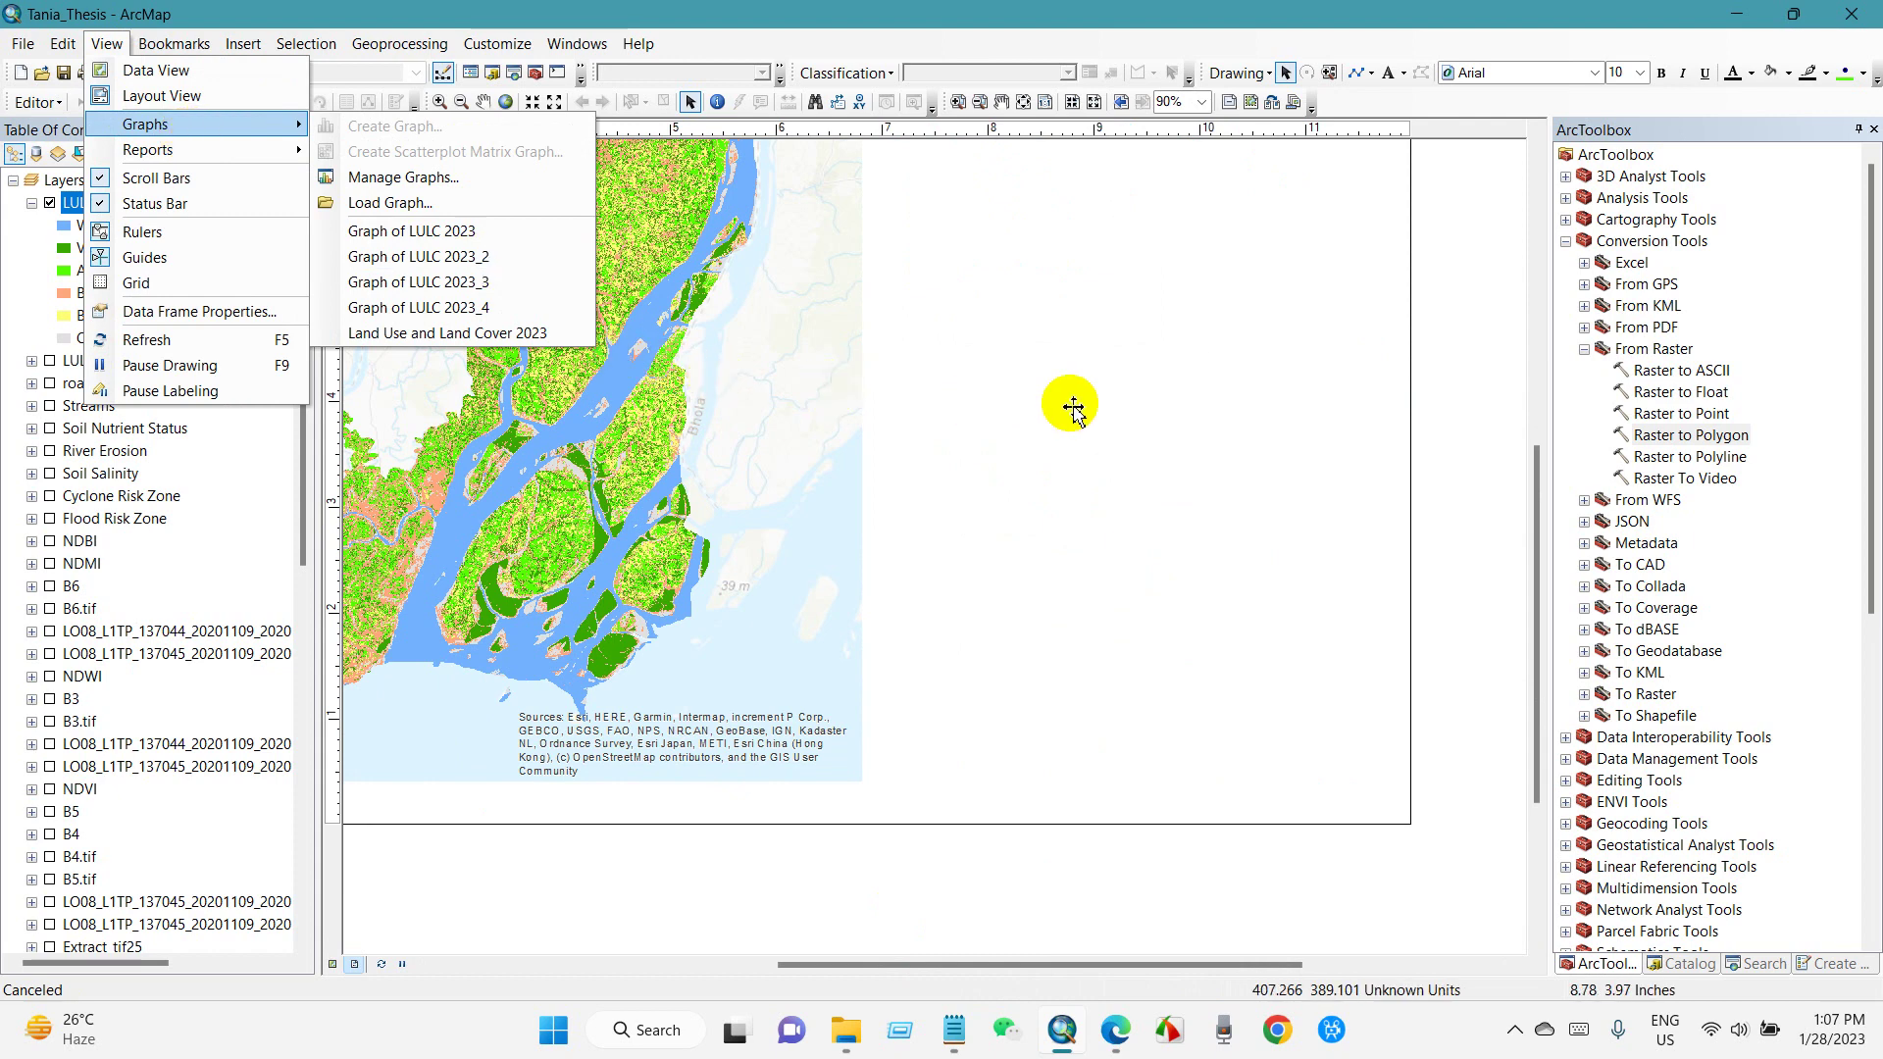
{"action": "left_click", "coordinate": [1072, 406]}
{"action": "left_click", "coordinate": [686, 361]}
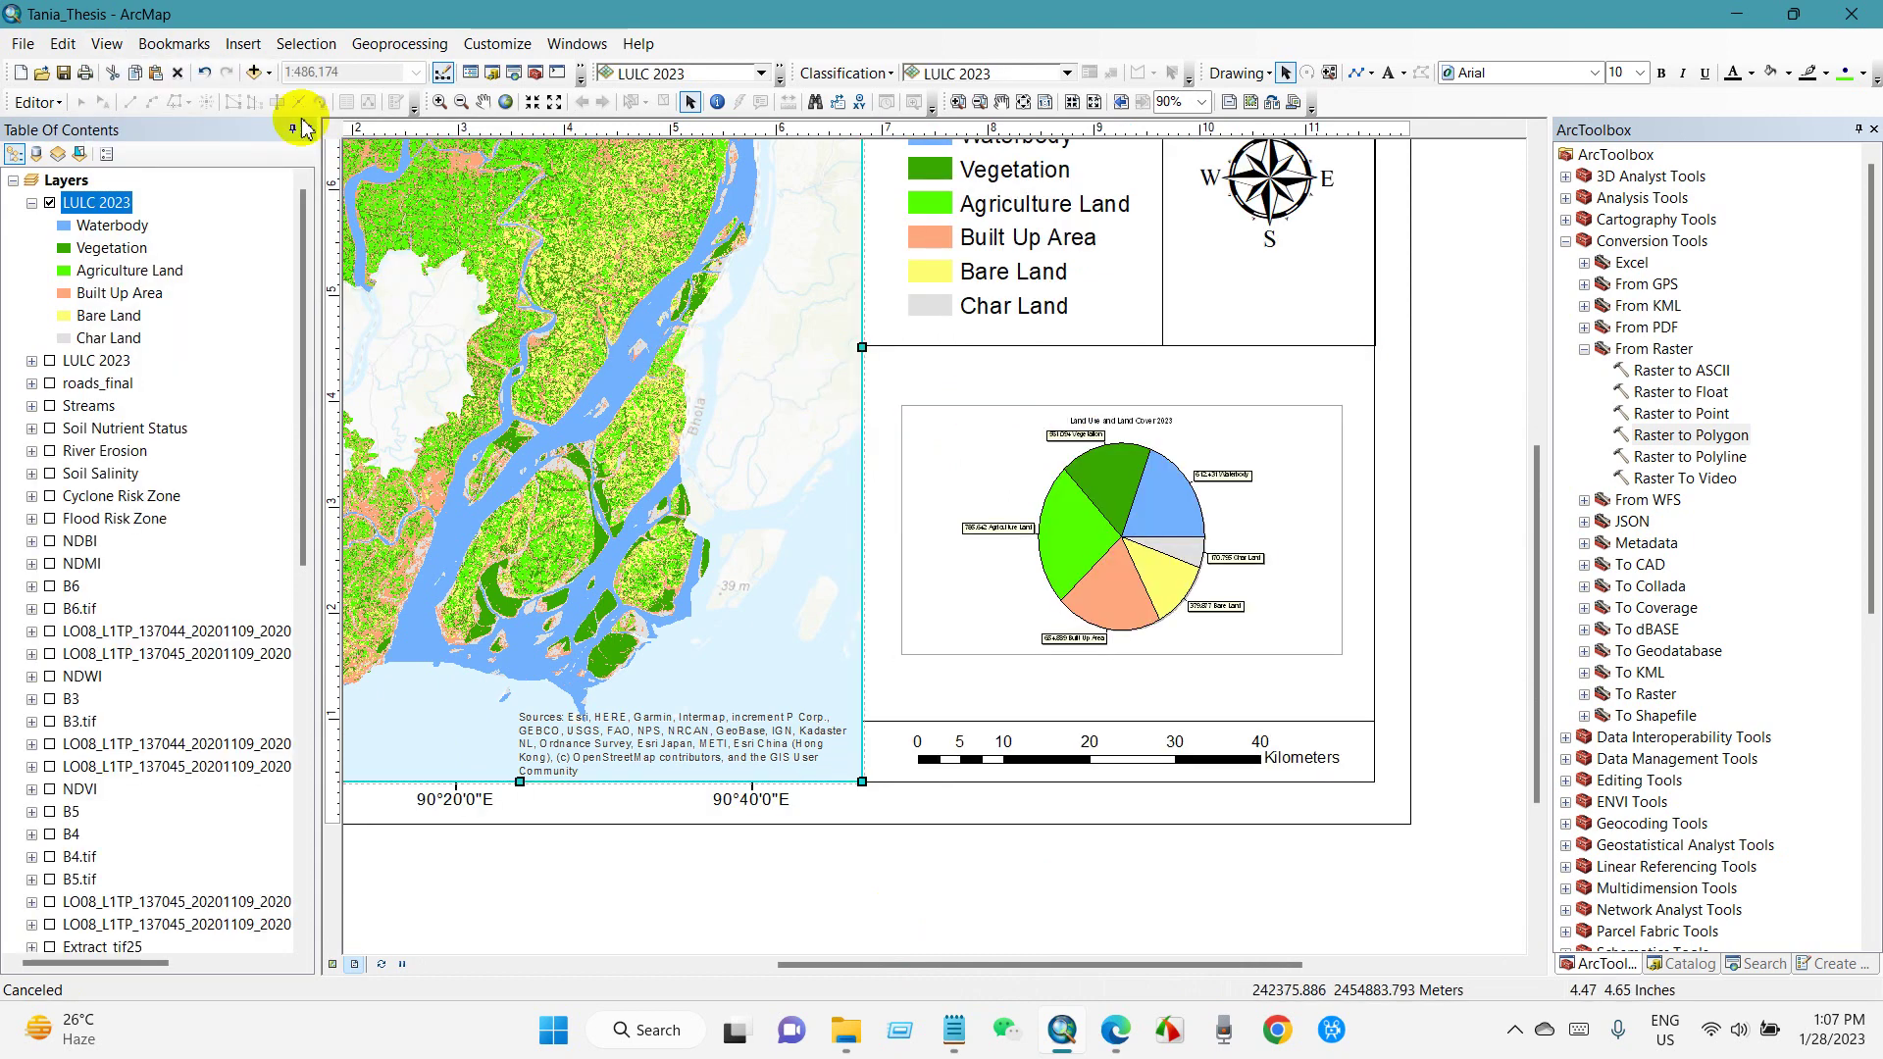
Start a second Create Graph Wizard with Vertical Bar as the graph type.
{"action": "left_click", "coordinate": [108, 44]}
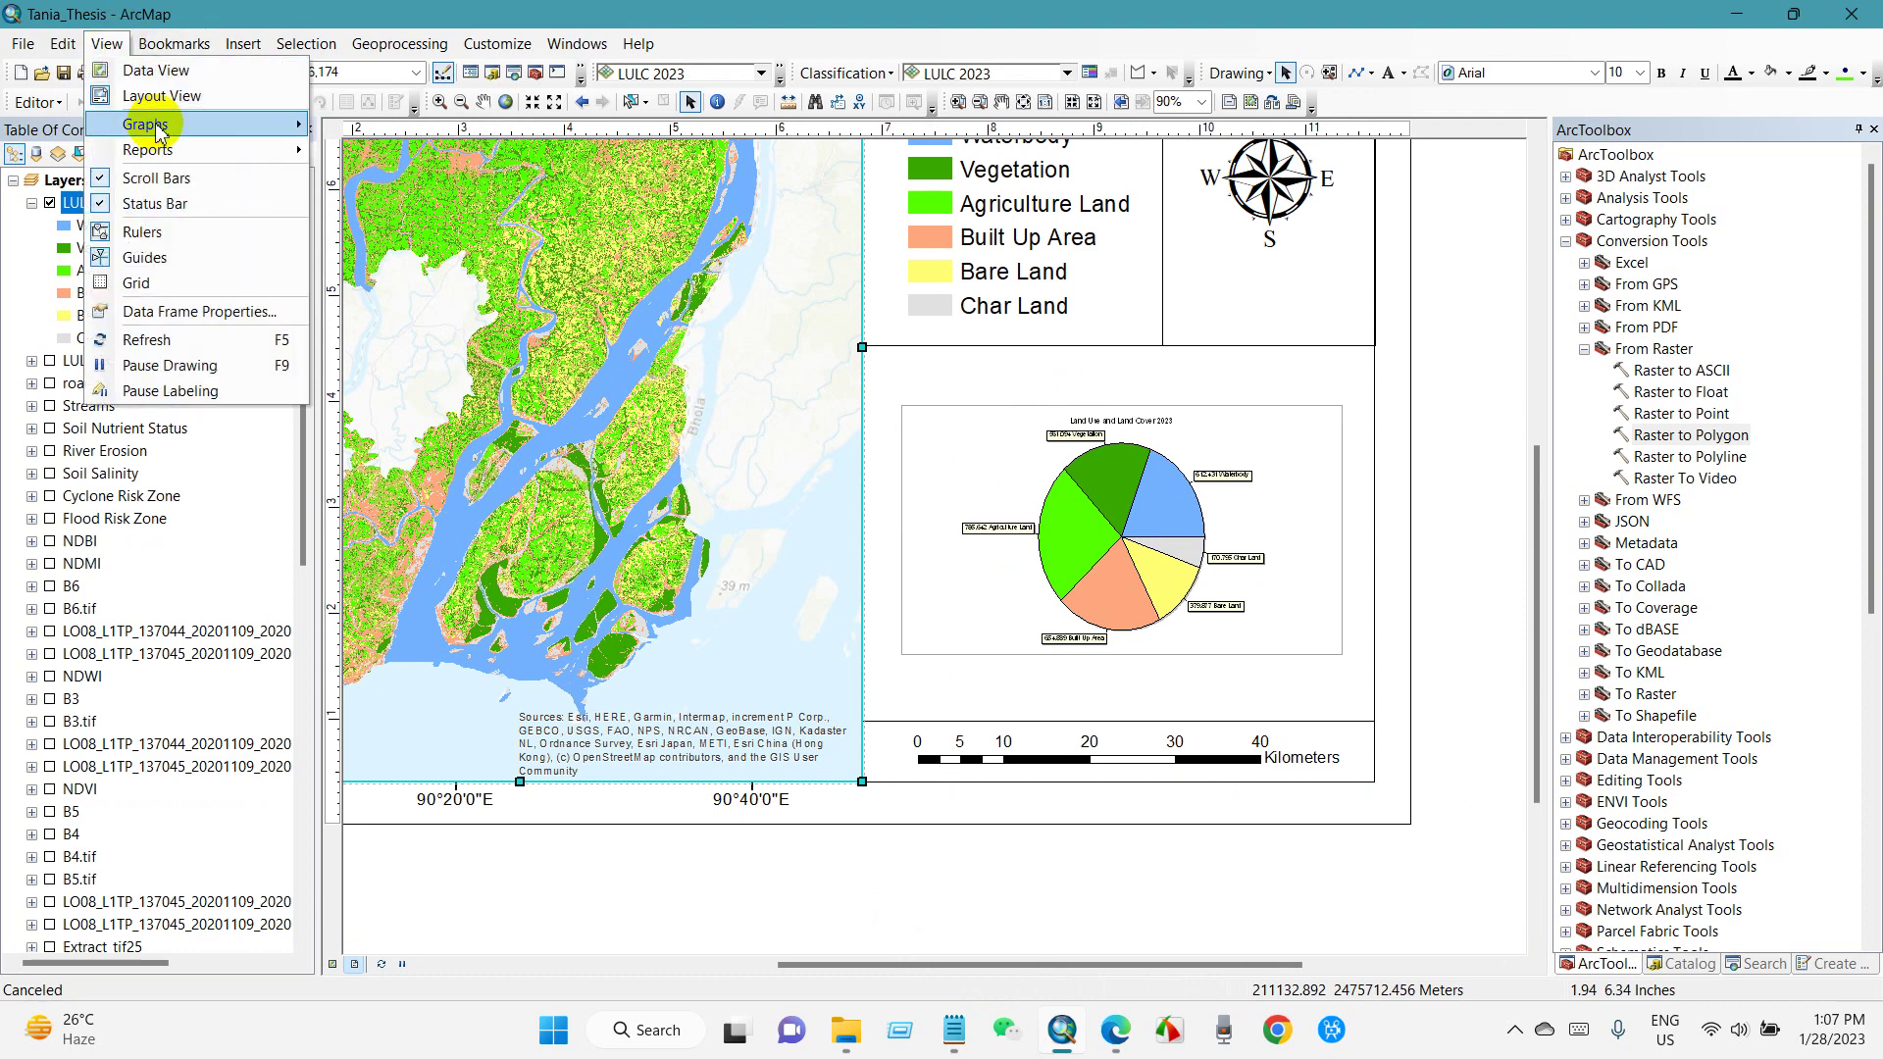
{"action": "mouse_move", "coordinate": [147, 126]}
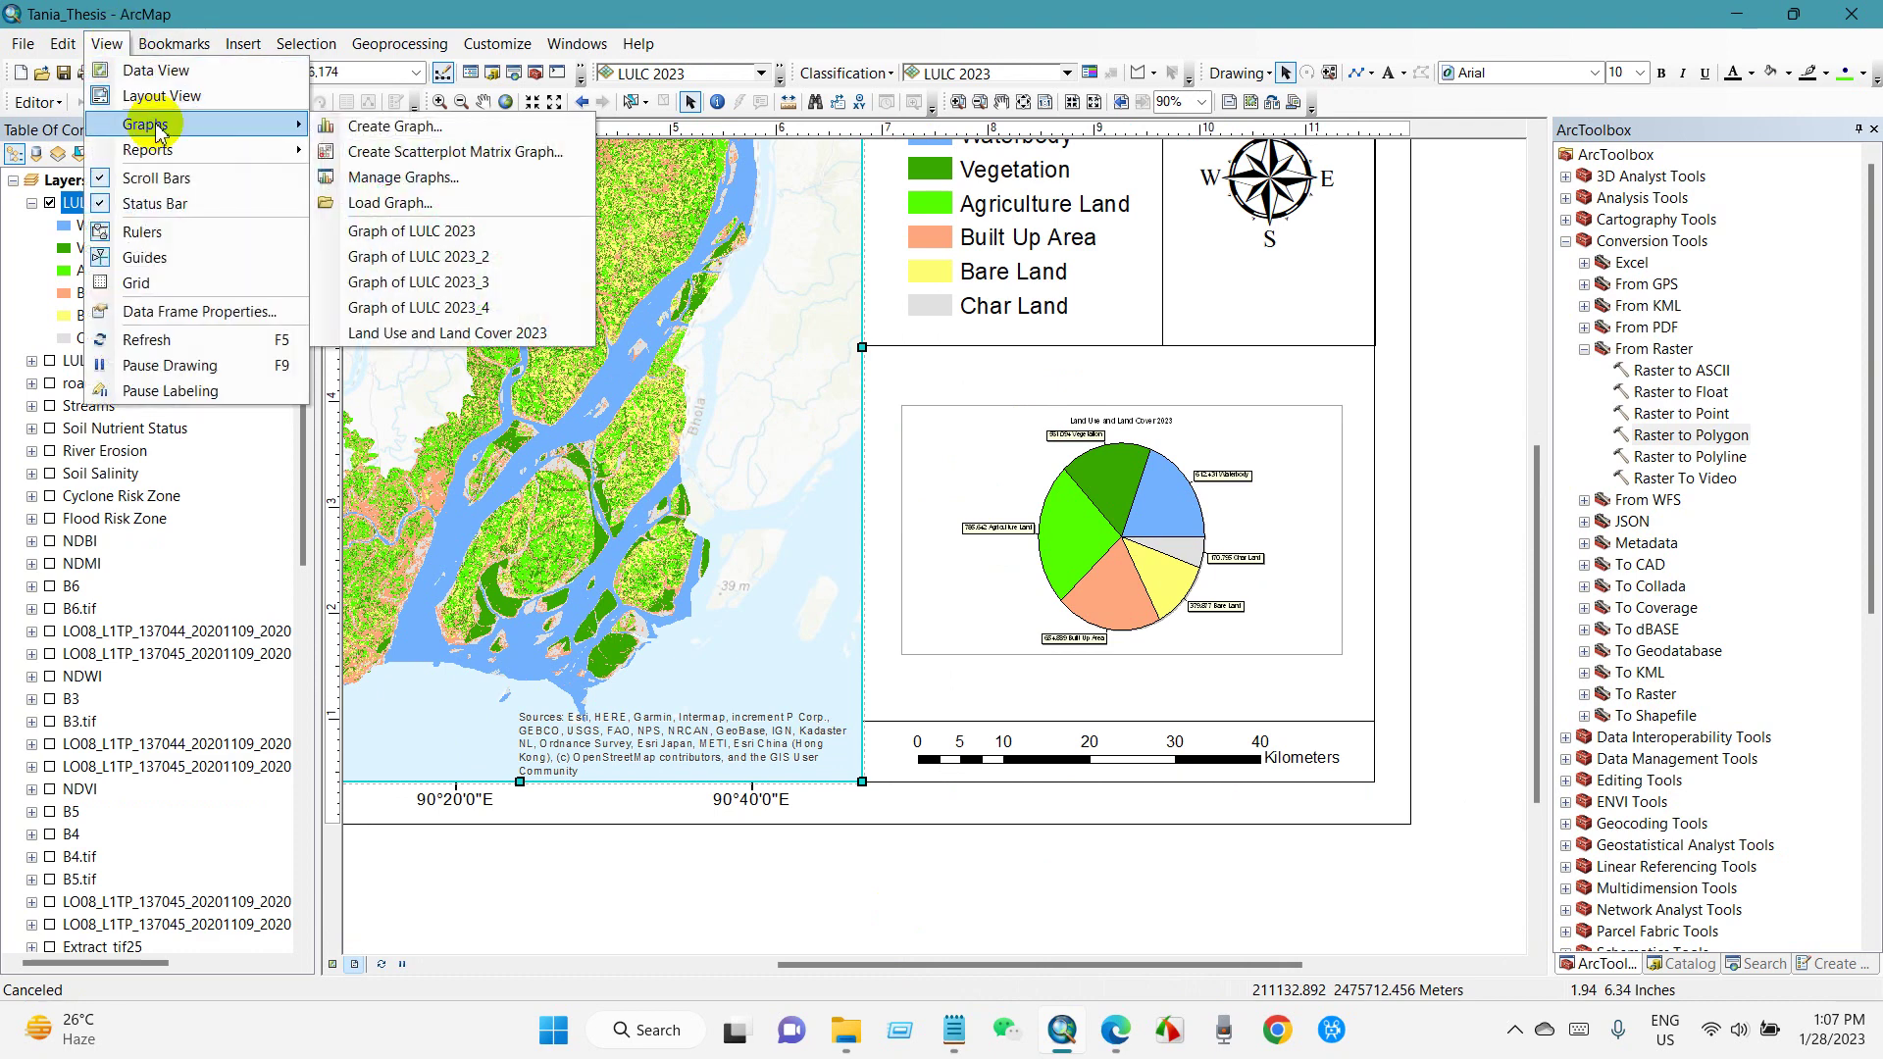
{"action": "left_click", "coordinate": [392, 130]}
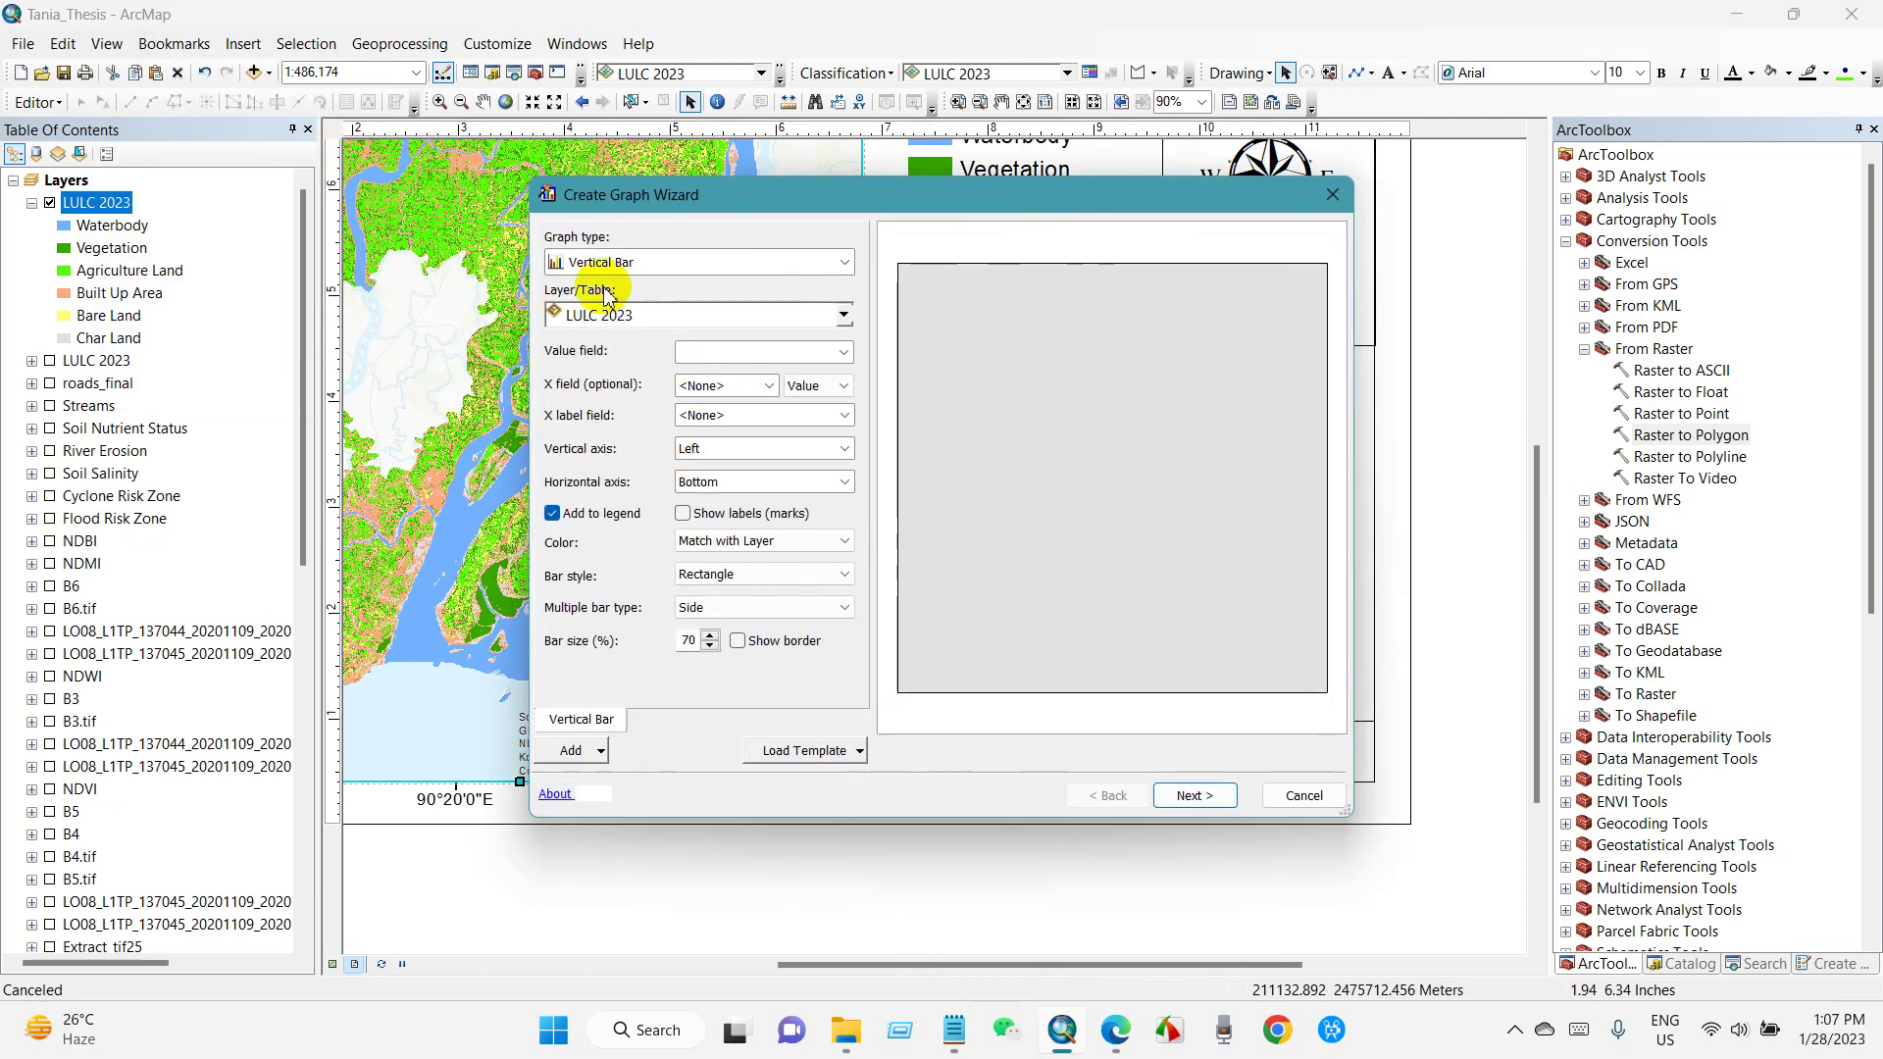
{"action": "left_click", "coordinate": [841, 261]}
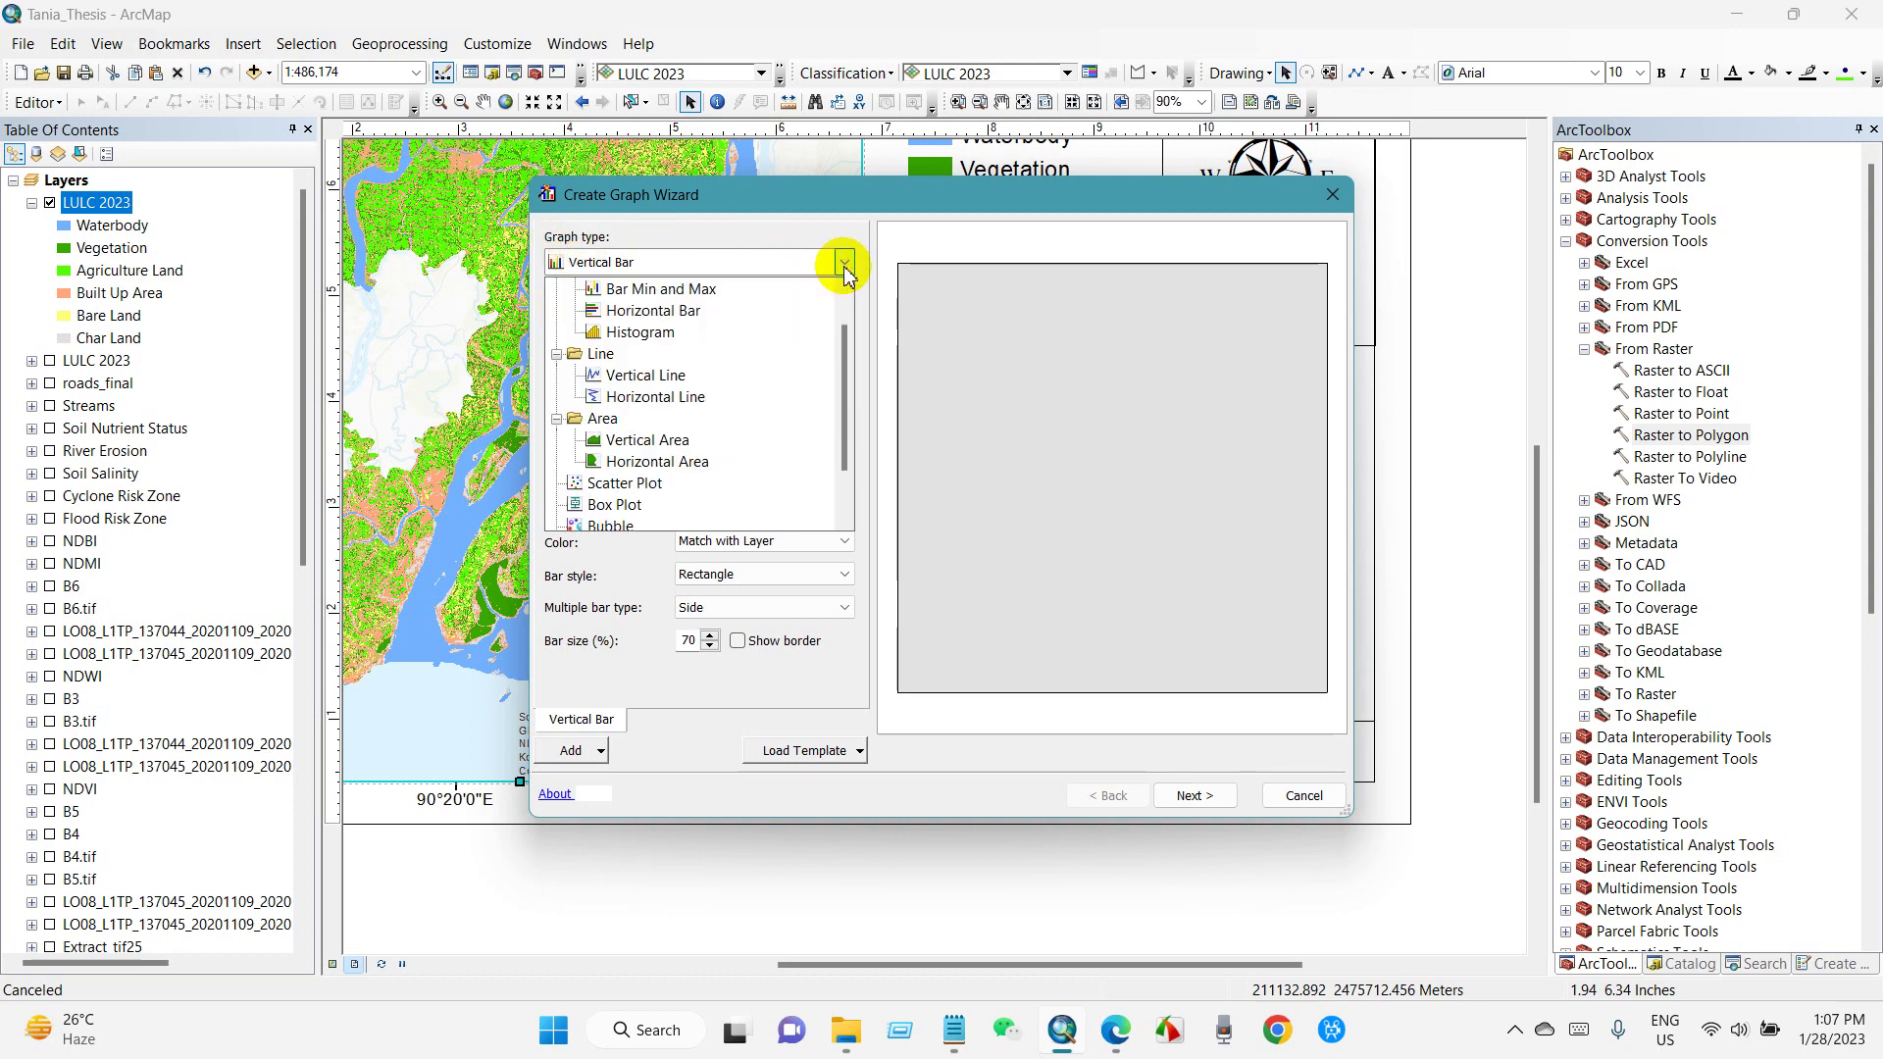
{"action": "scroll", "coordinate": [675, 322], "scroll_direction": "up", "scroll_amount": 1}
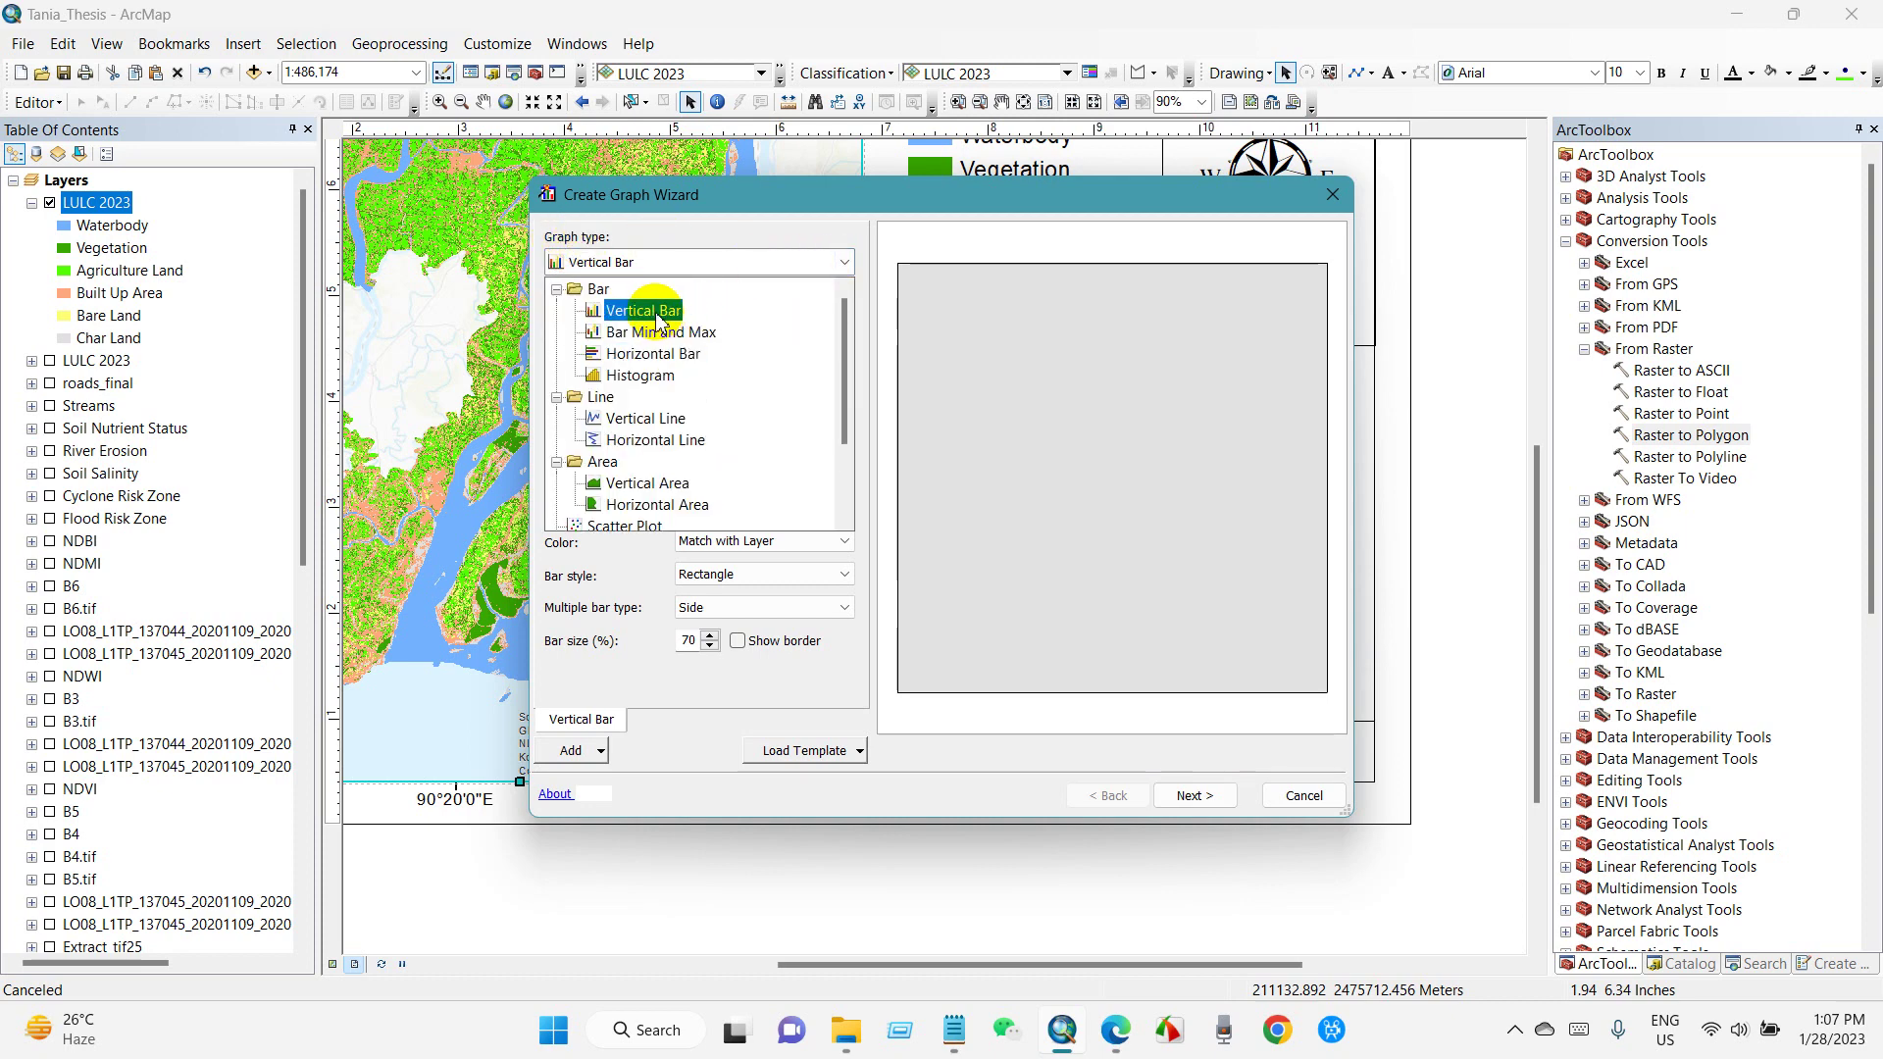
{"action": "left_click", "coordinate": [655, 316]}
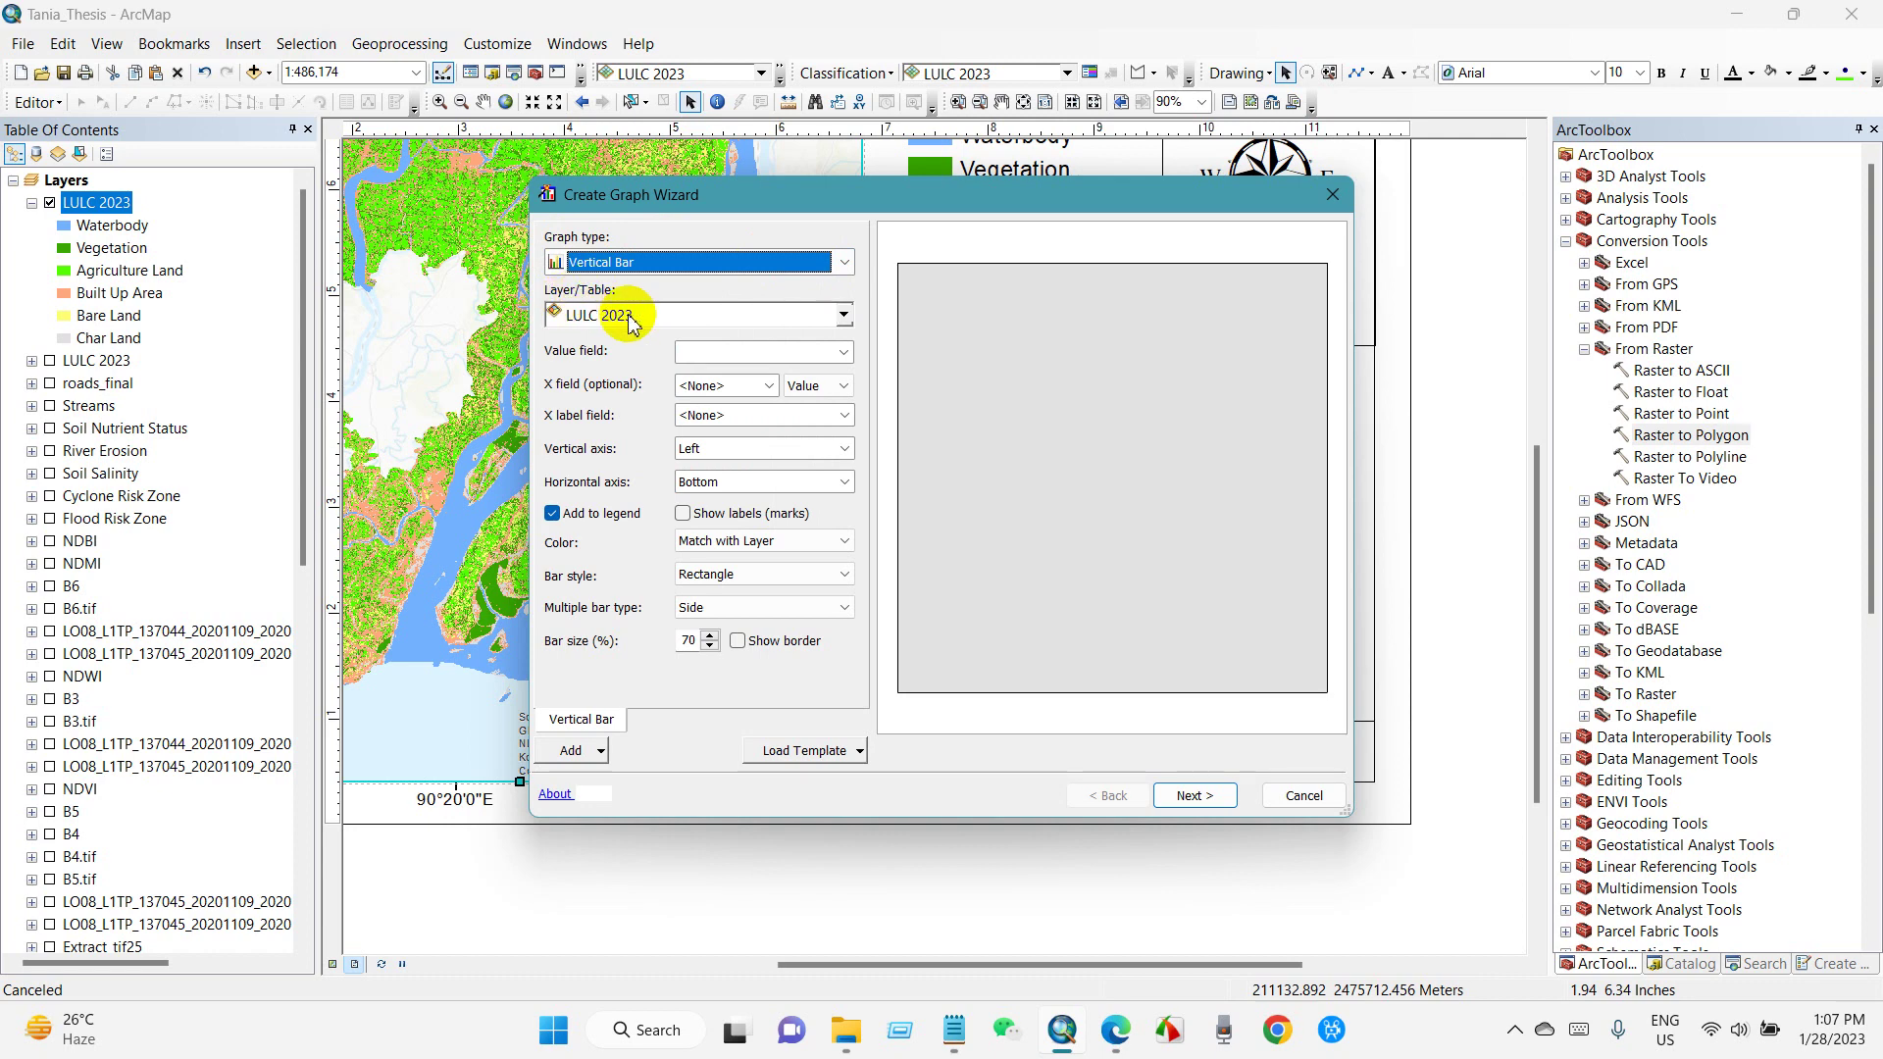
{"action": "left_click", "coordinate": [844, 353]}
Plot Area_sqkm bars labelled by Type, widen the wizard window, and turn on value labels.
{"action": "left_click", "coordinate": [715, 425]}
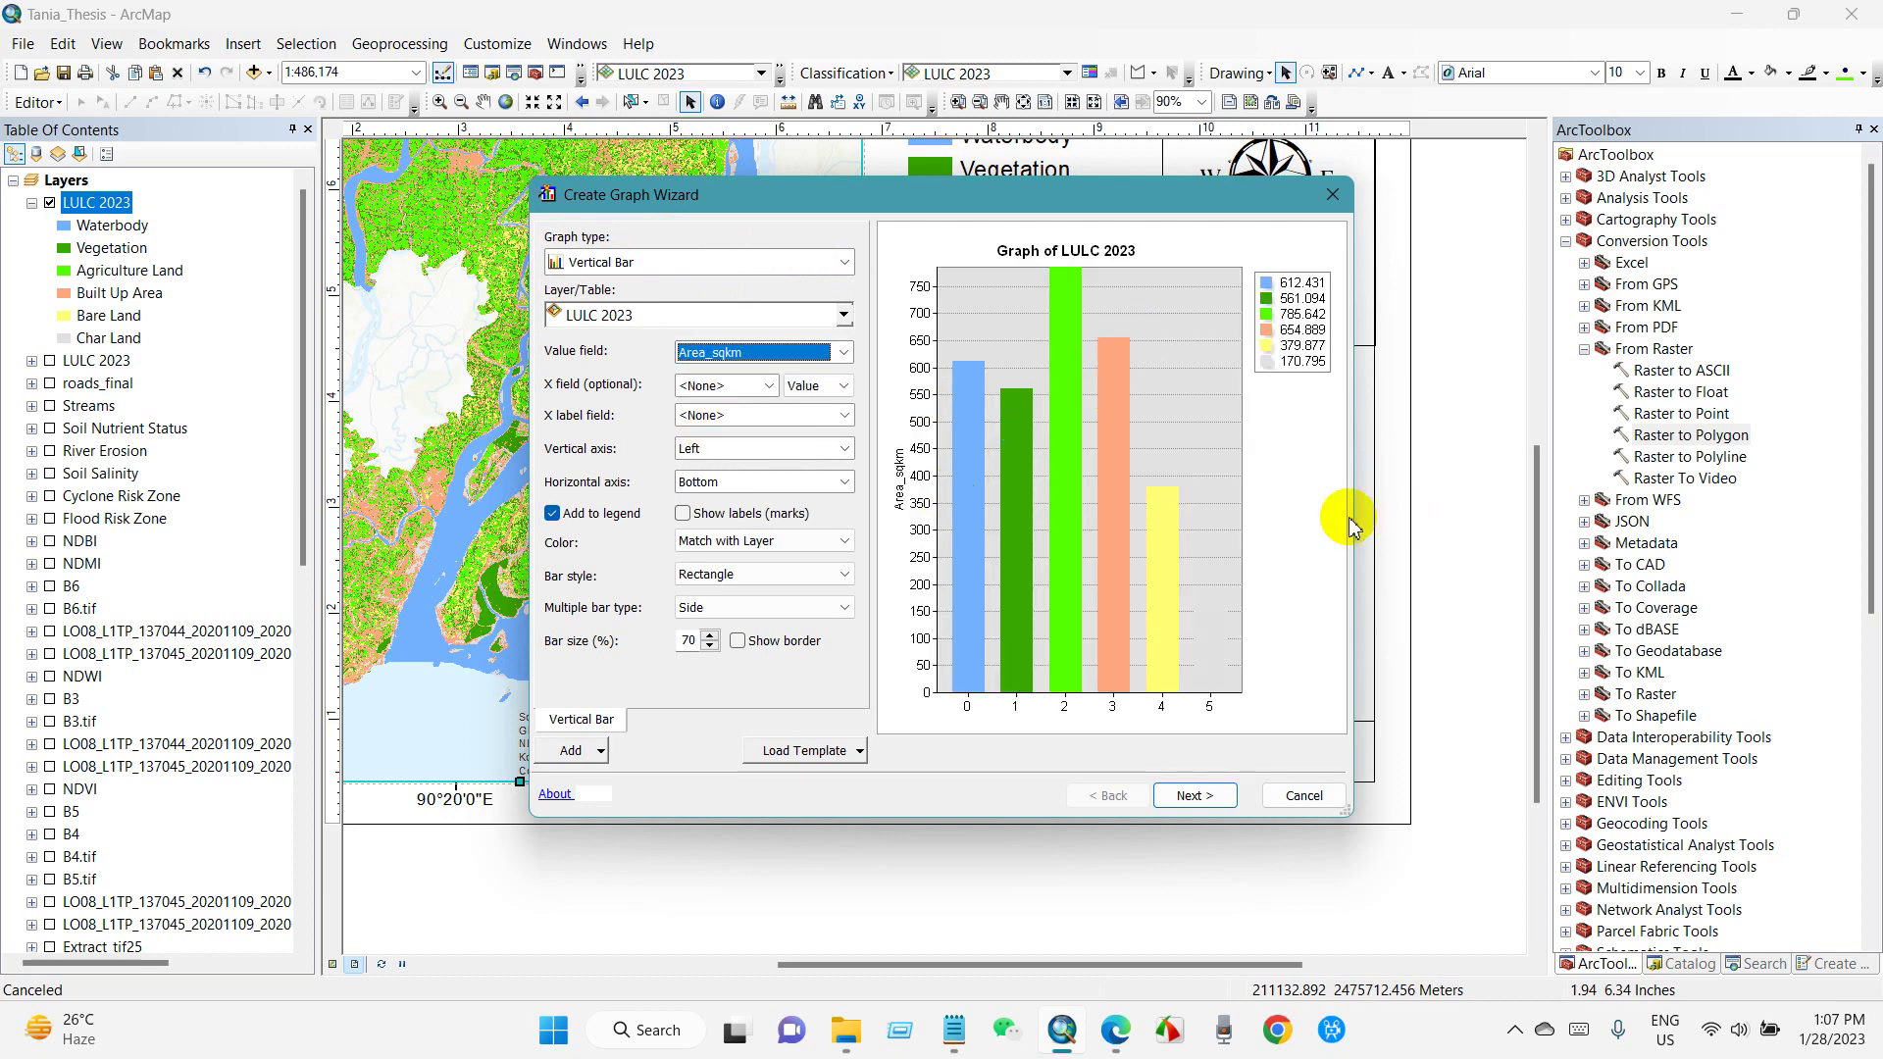
{"action": "left_click_drag", "start_coordinate": [1355, 517], "coordinate": [1749, 560]}
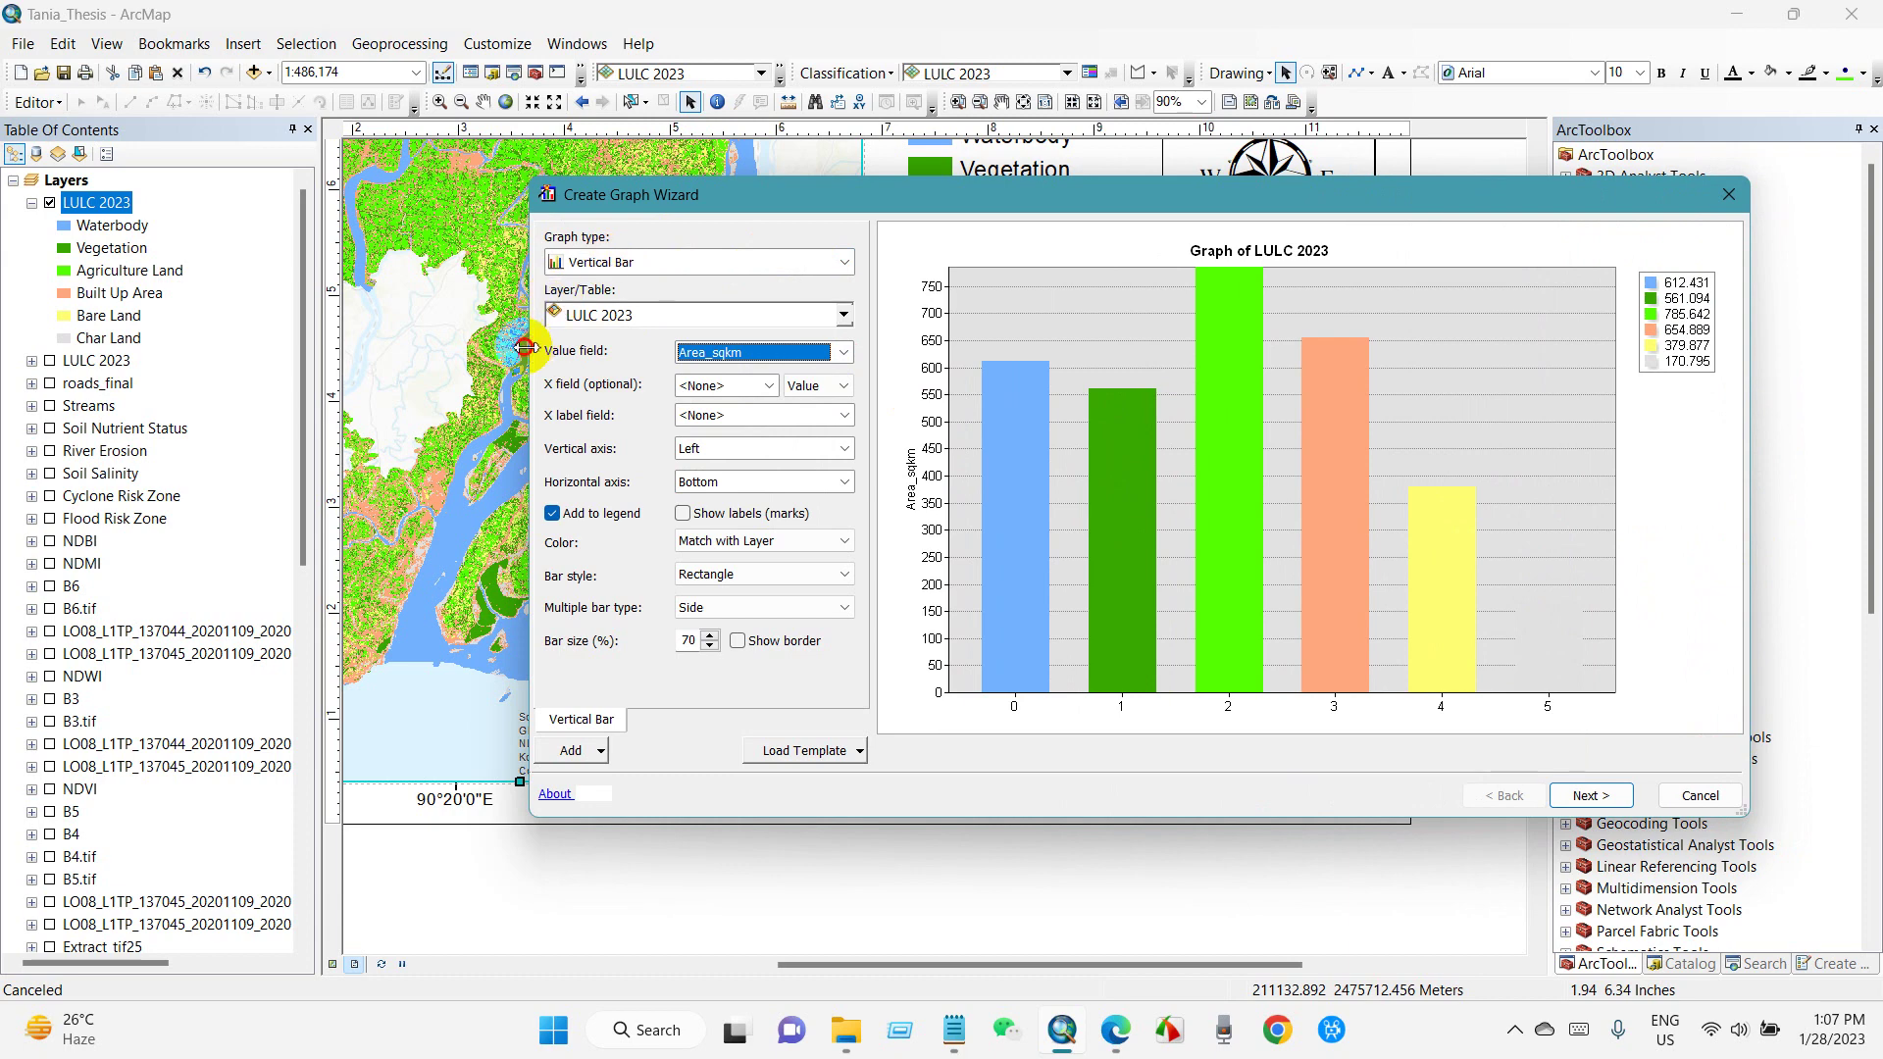
{"action": "left_click_drag", "start_coordinate": [526, 348], "coordinate": [386, 349]}
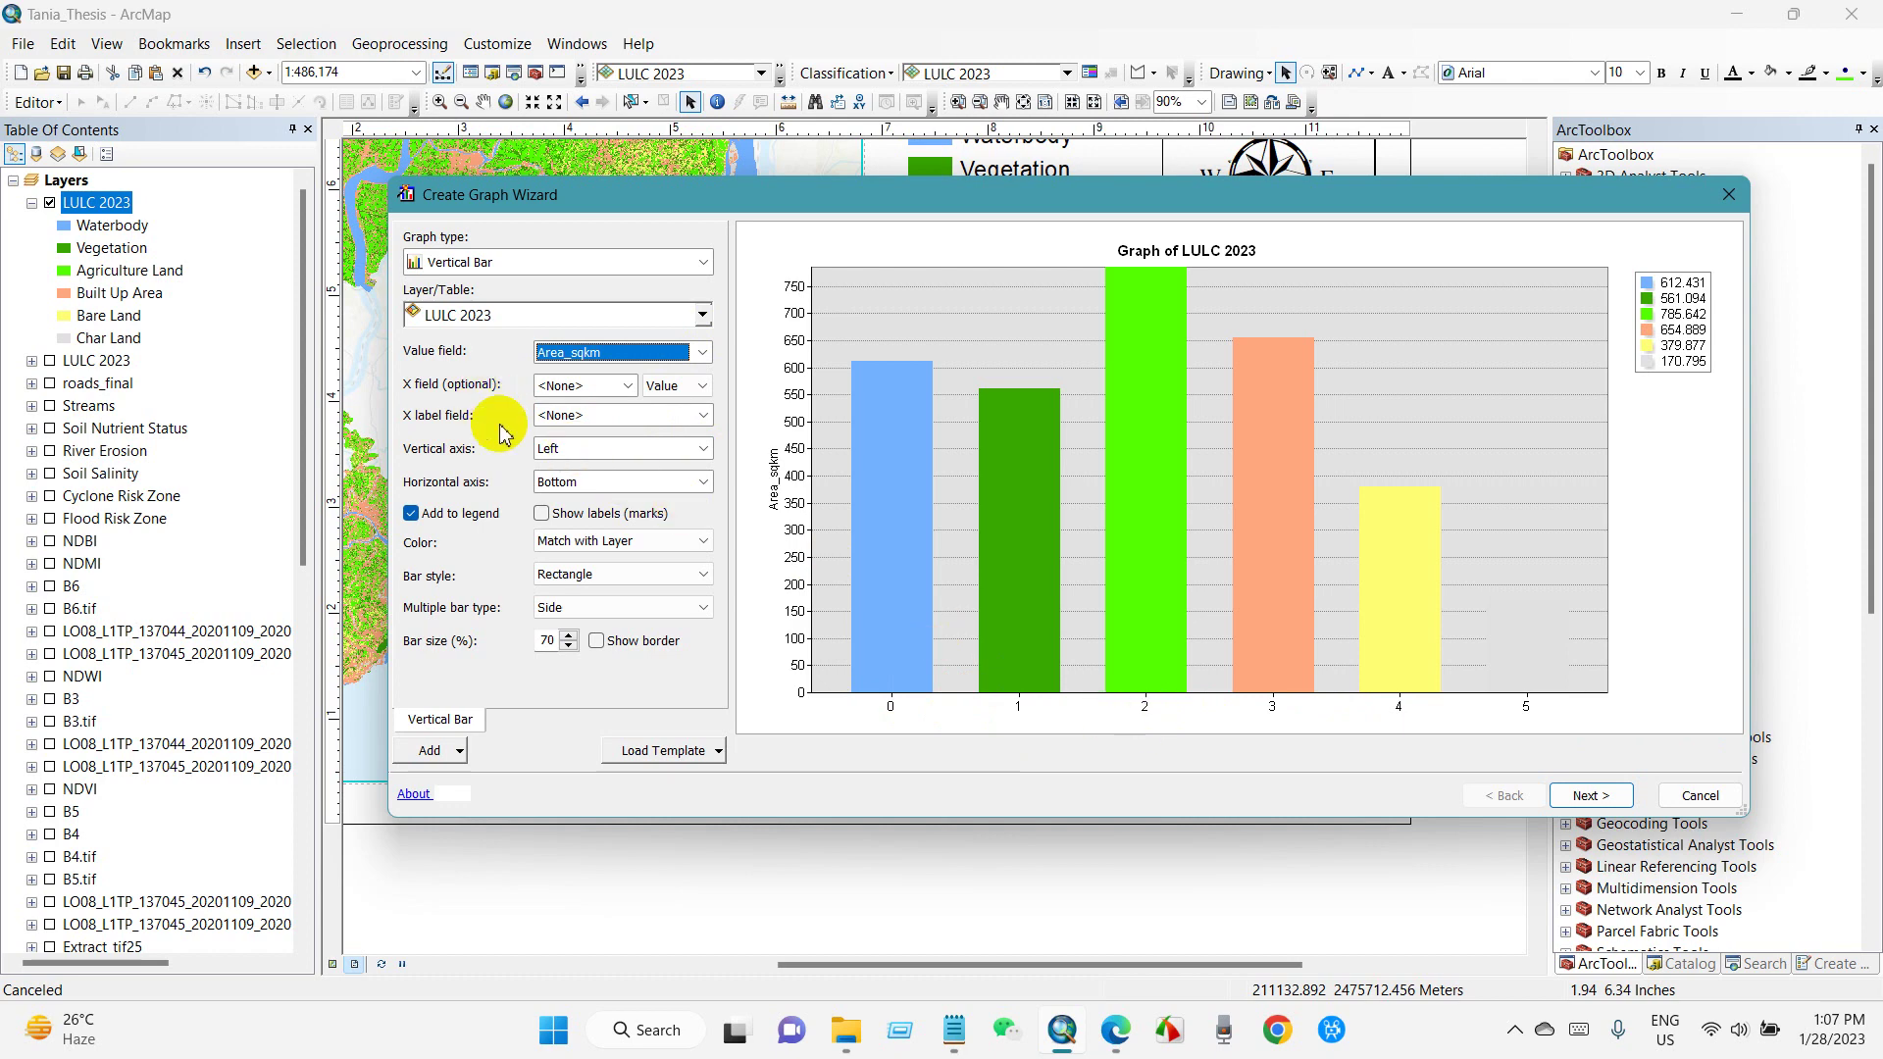
{"action": "left_click", "coordinate": [603, 417]}
{"action": "left_click", "coordinate": [589, 487]}
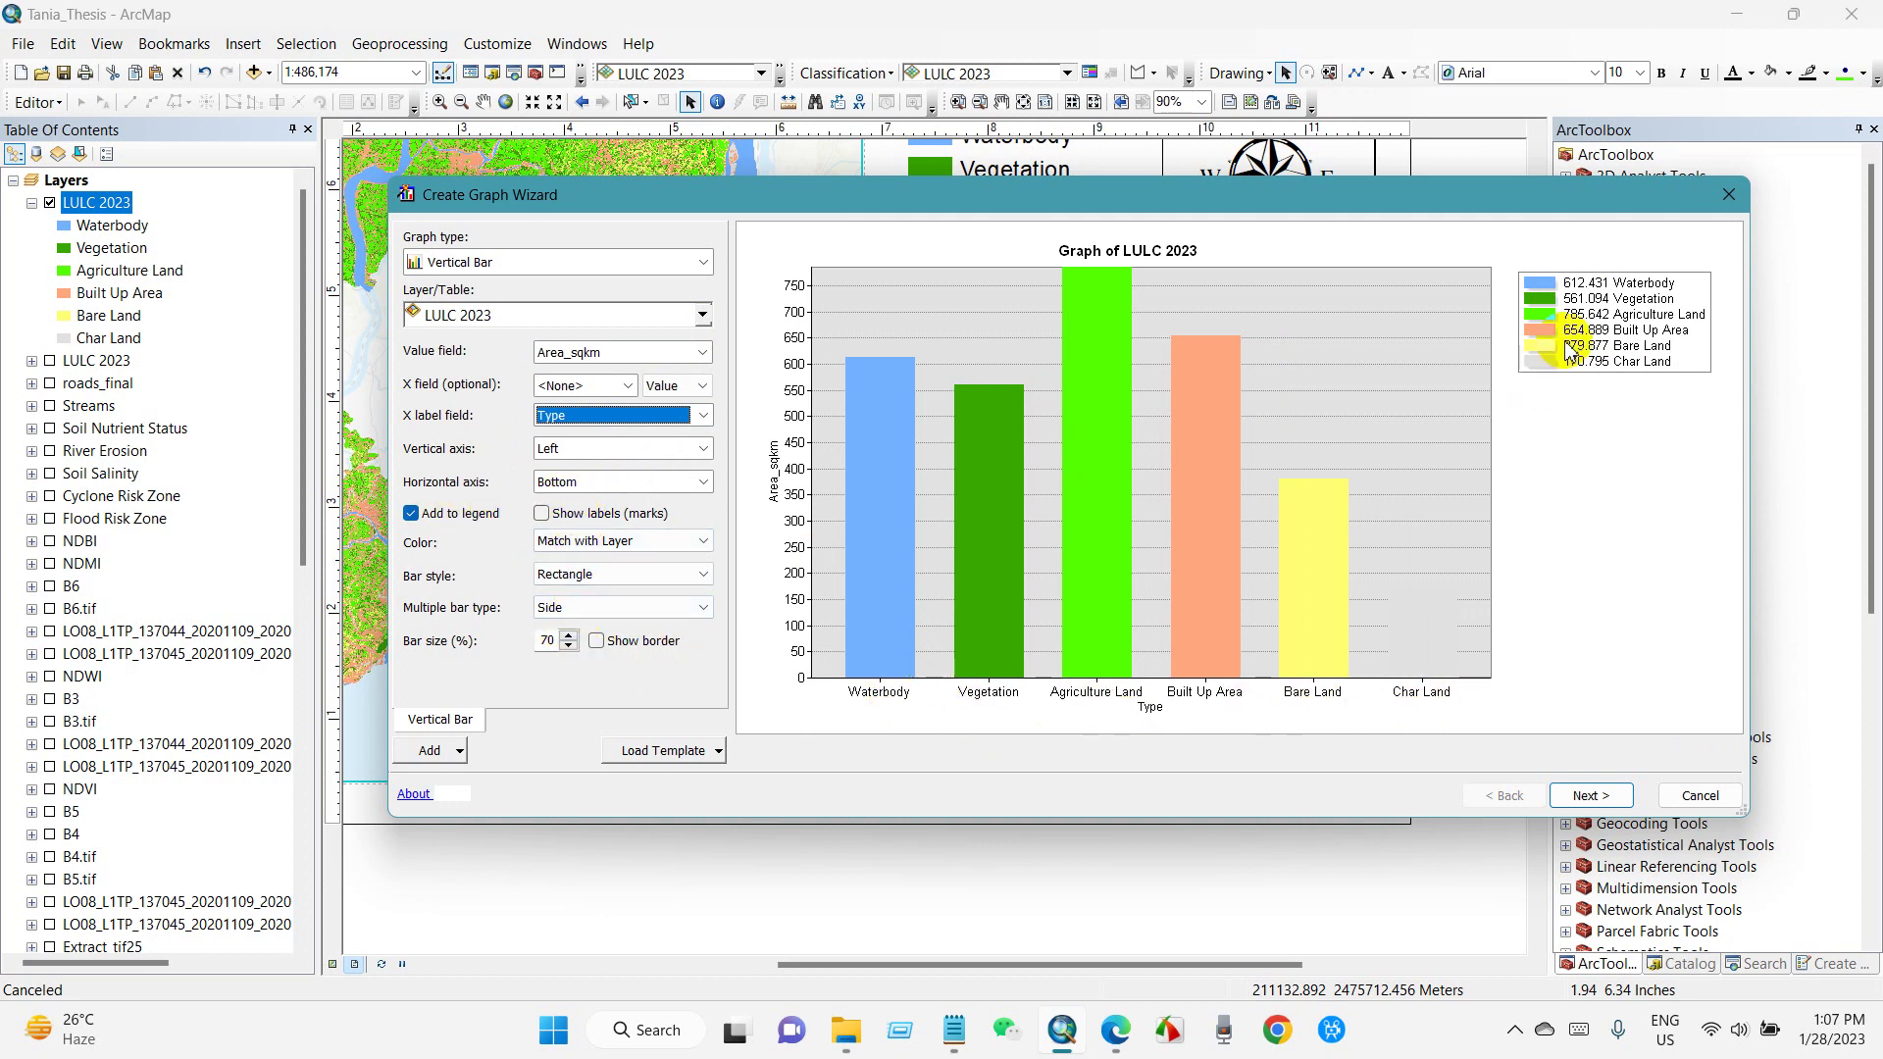
{"action": "left_click", "coordinate": [542, 516]}
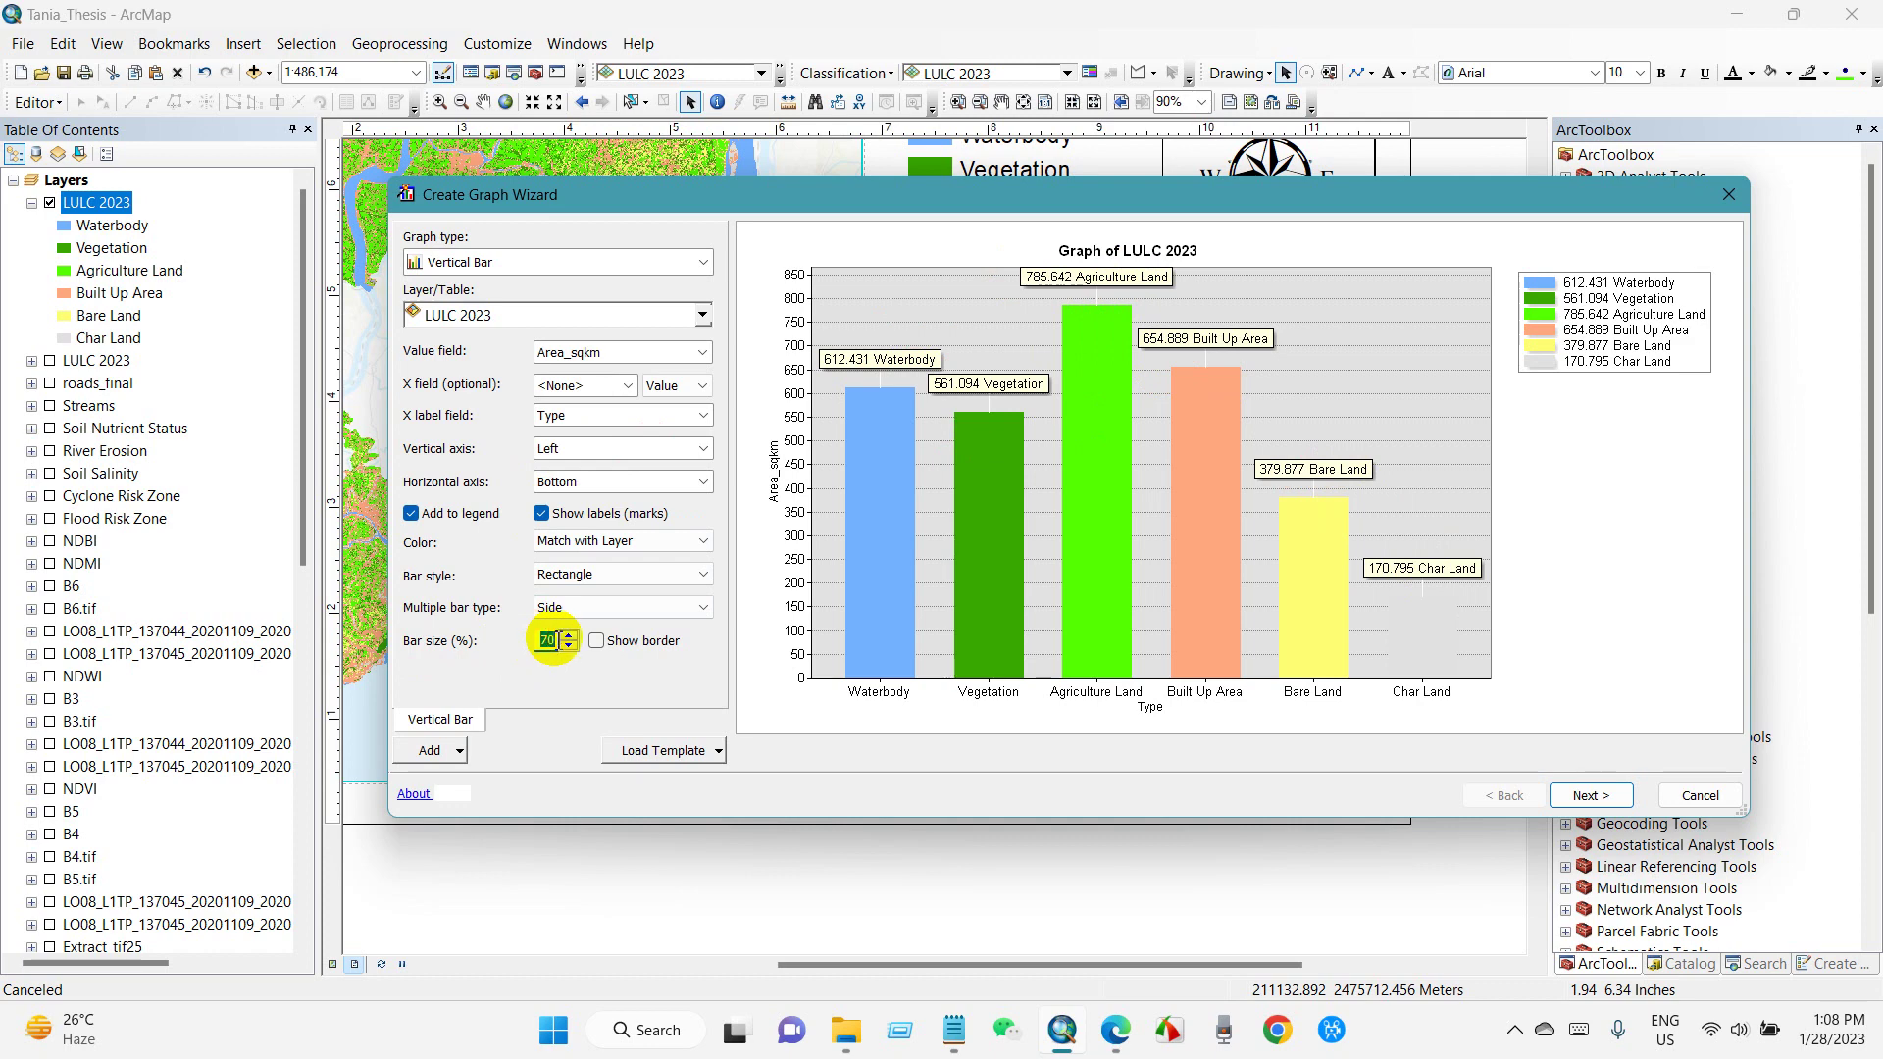
Set bar size to 40 with bar borders shown, keeping the legend on.
{"action": "type", "text": "40"}
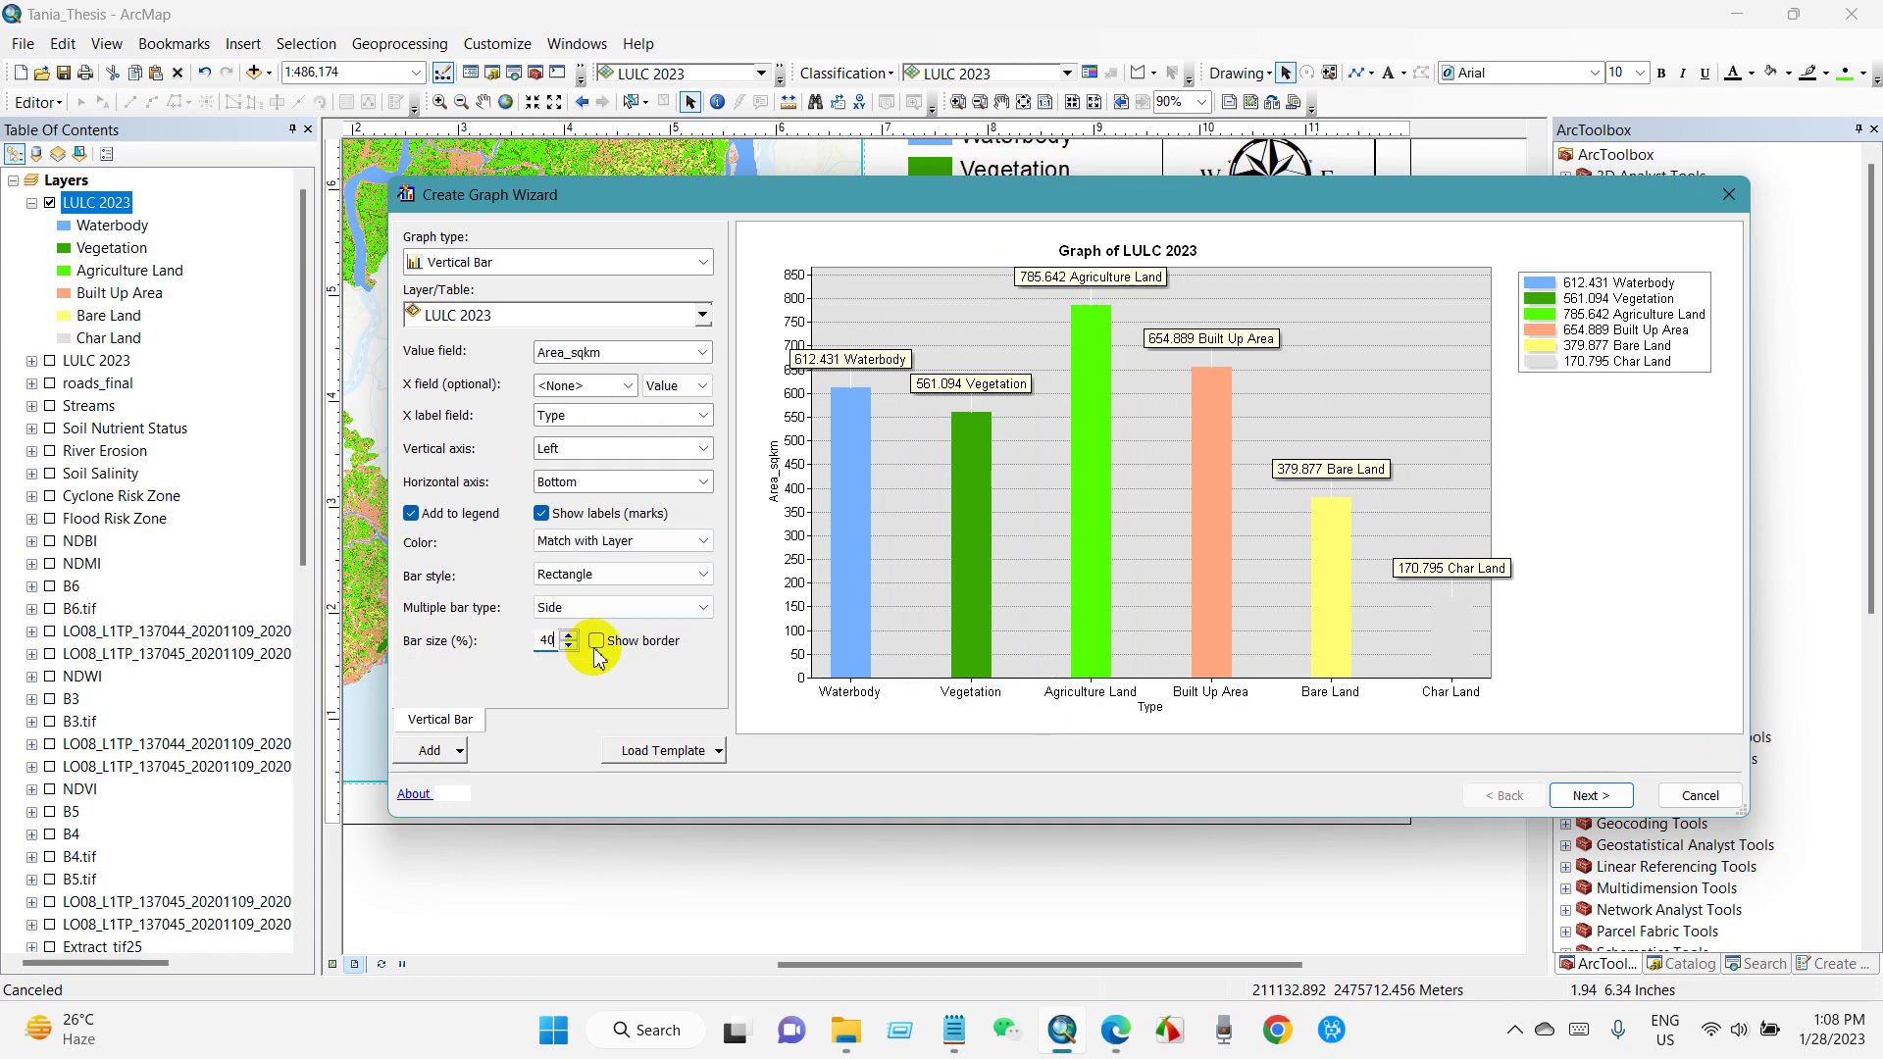
{"action": "left_click", "coordinate": [597, 643]}
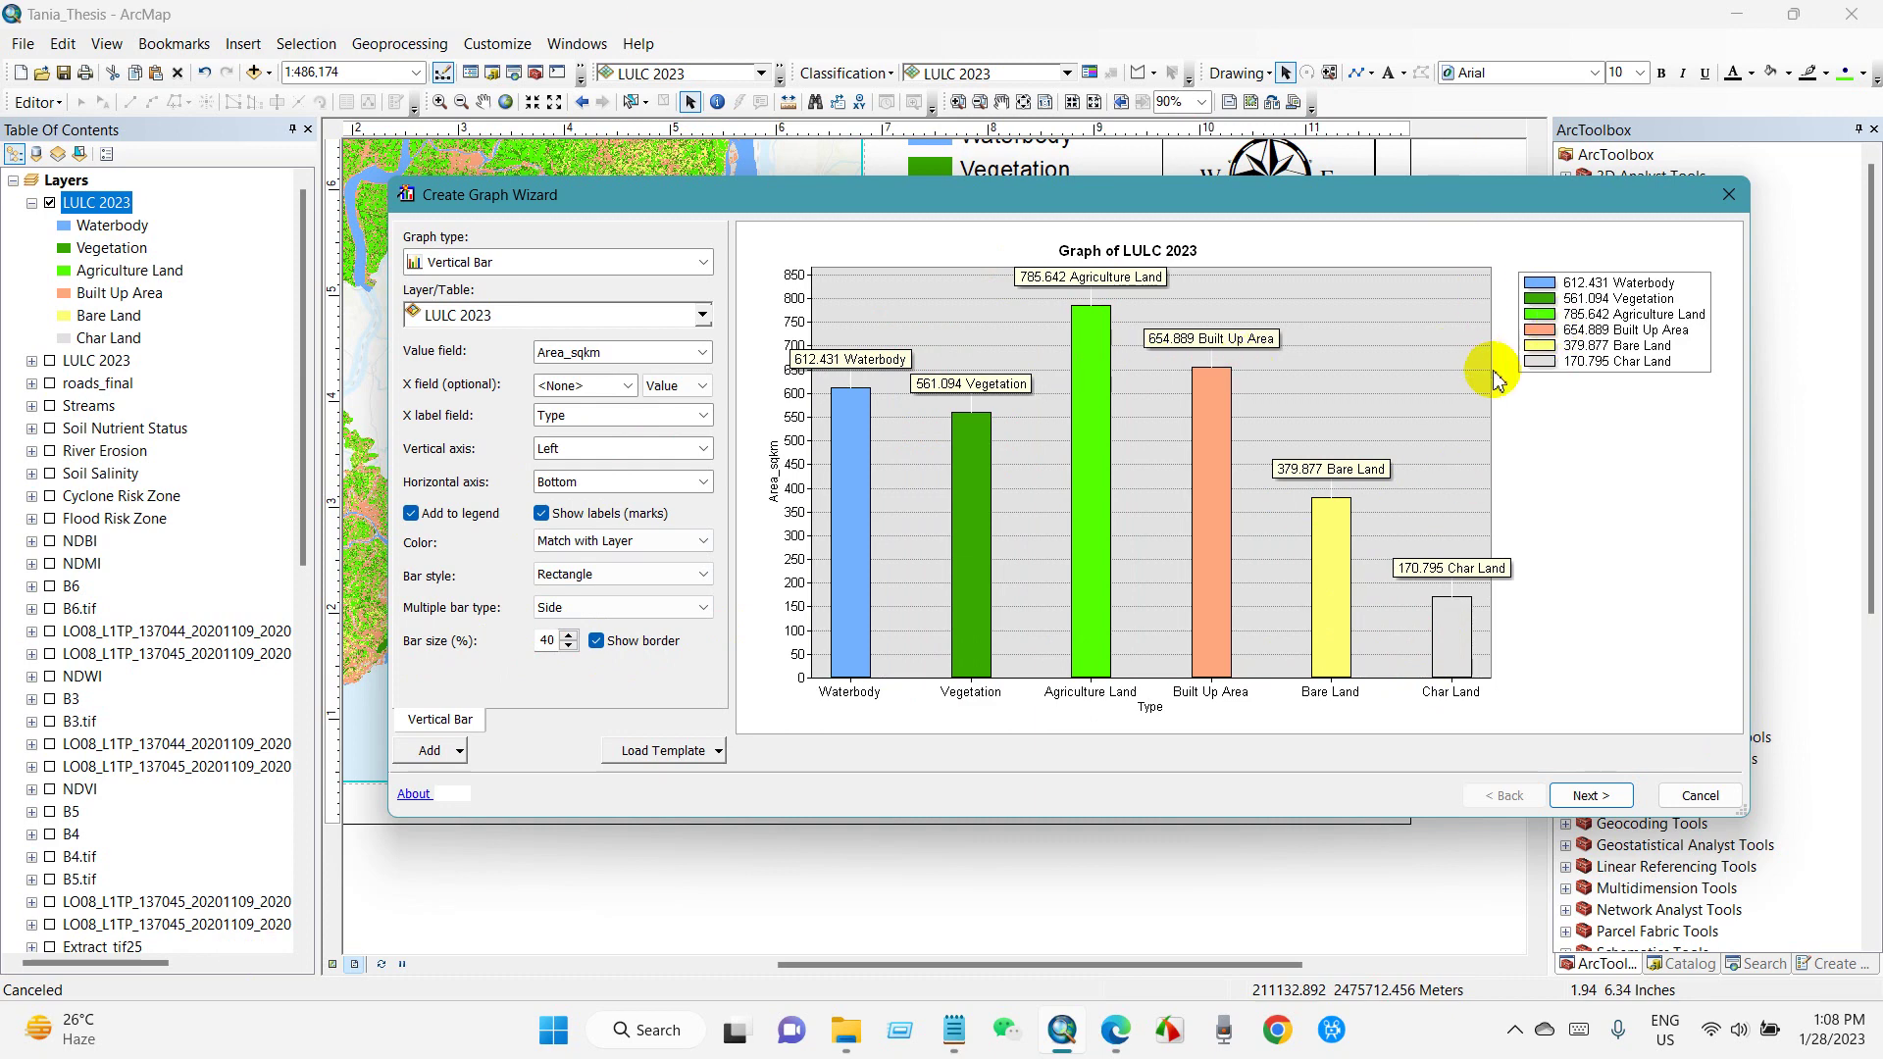
{"action": "left_click", "coordinate": [411, 514]}
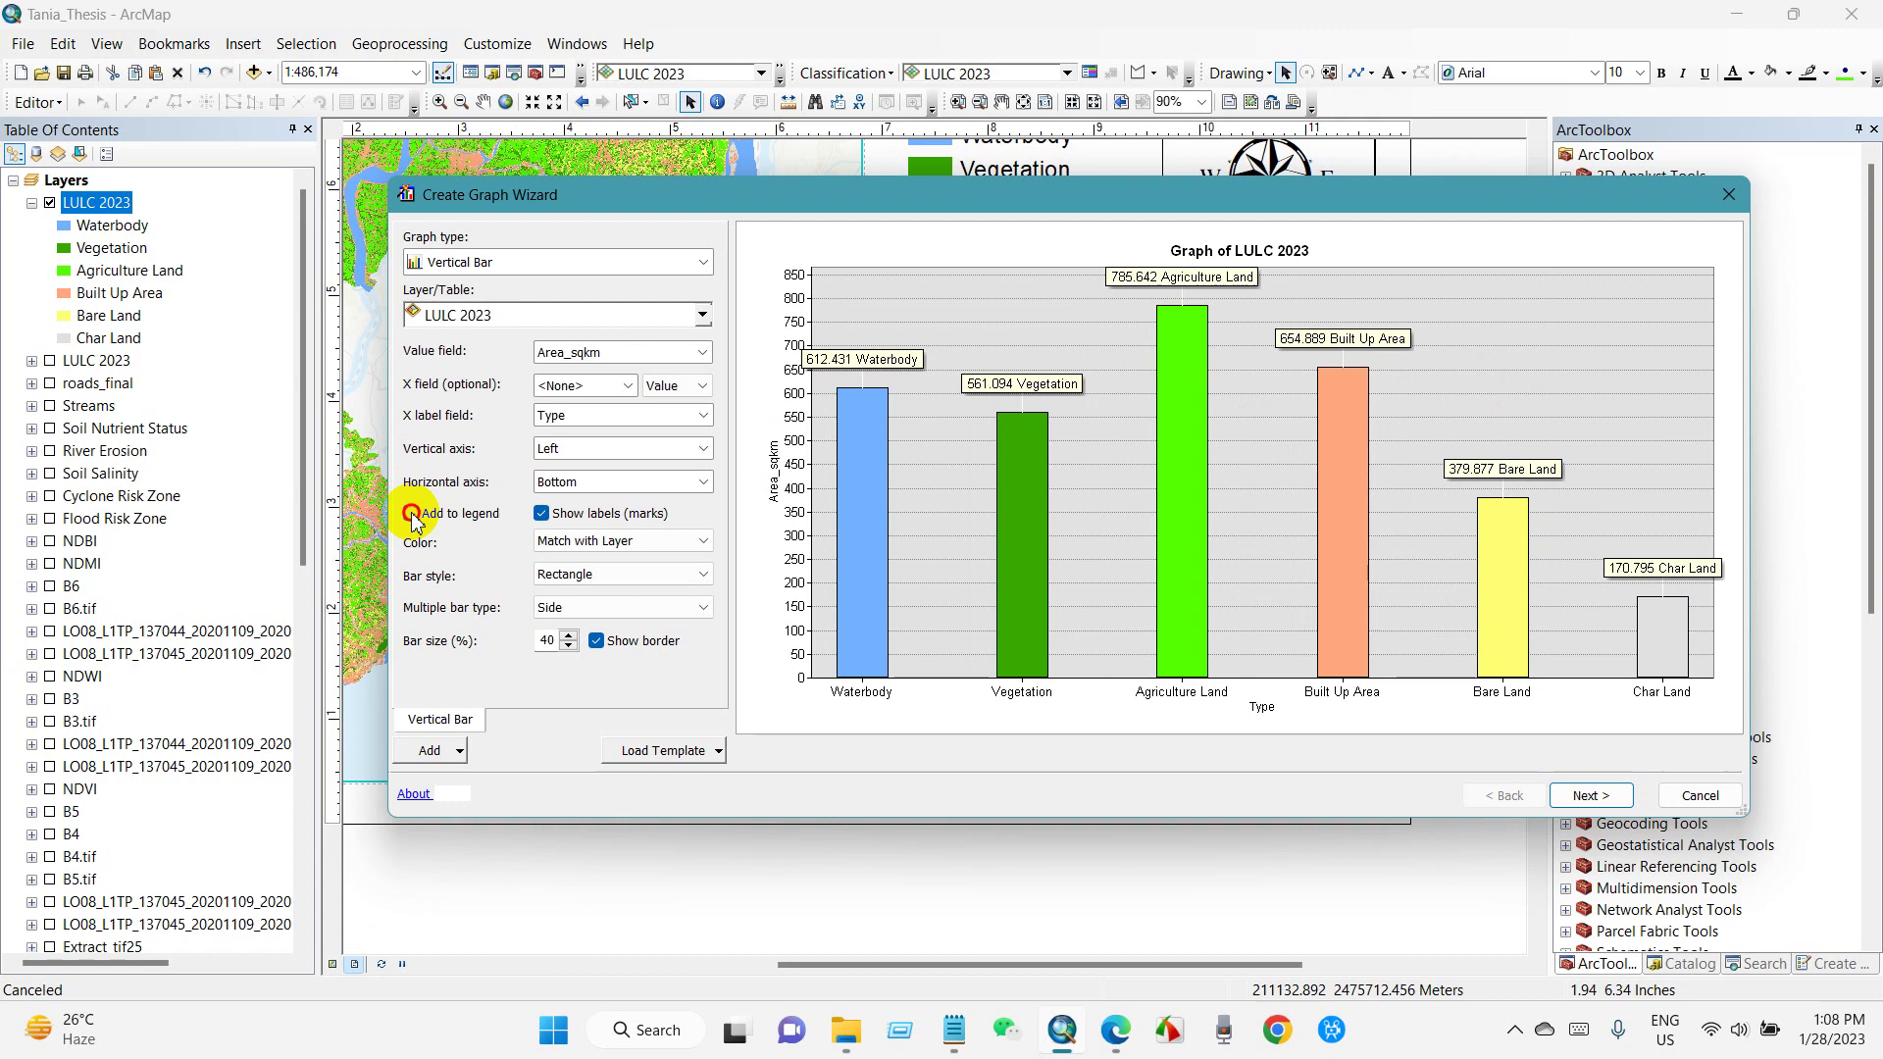
{"action": "left_click", "coordinate": [411, 514]}
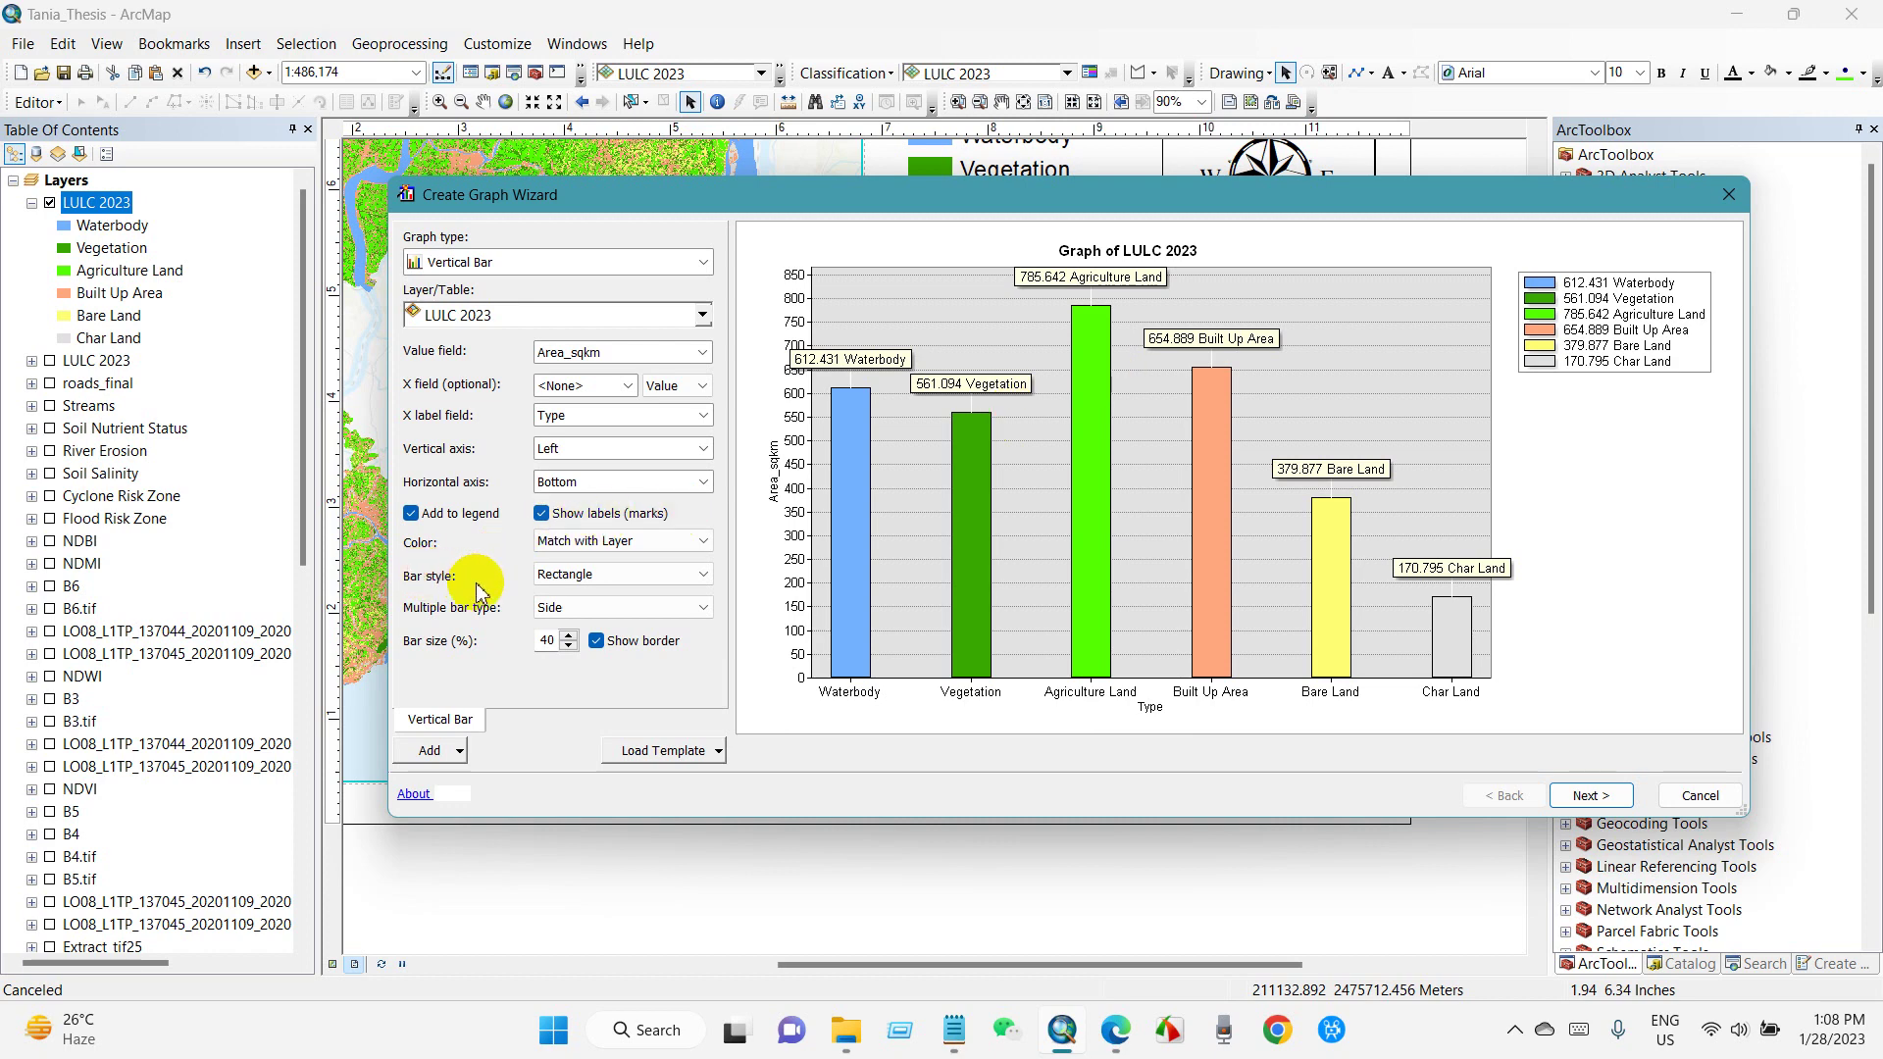
{"action": "left_click", "coordinate": [687, 575]}
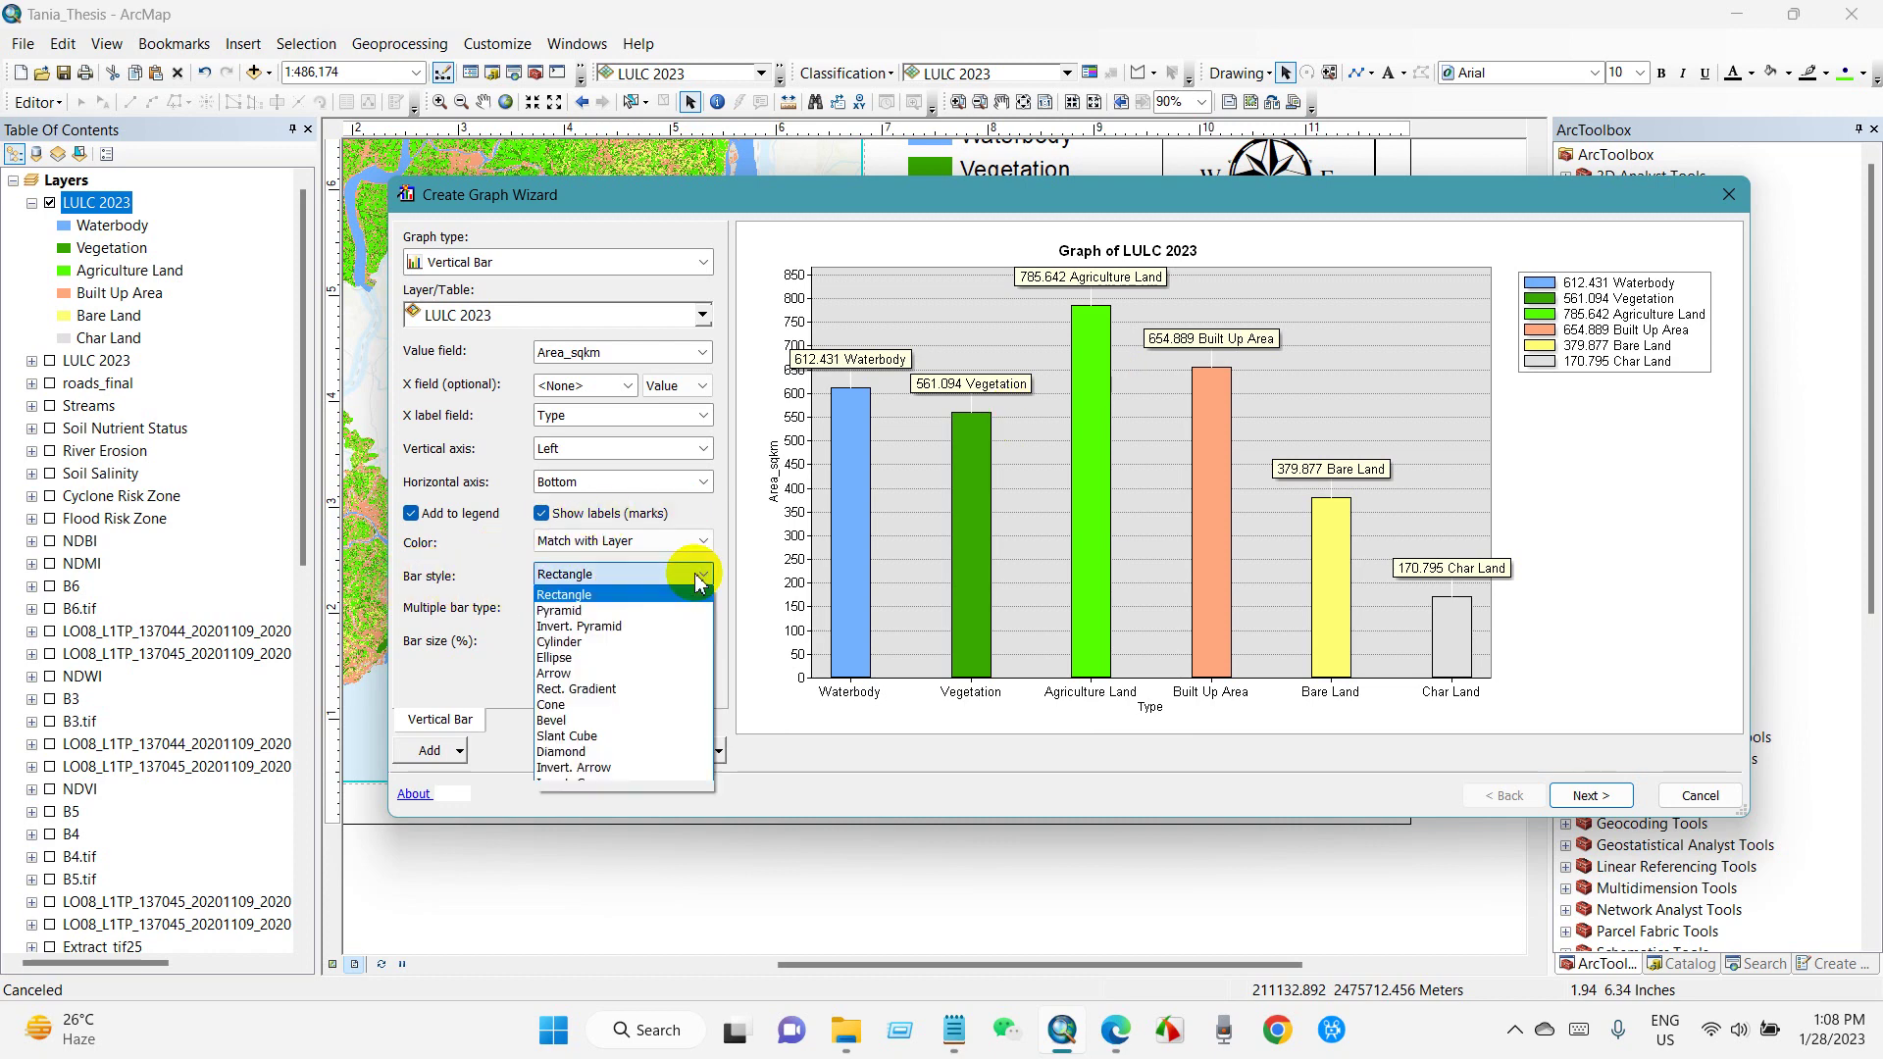
{"action": "left_click", "coordinate": [561, 614]}
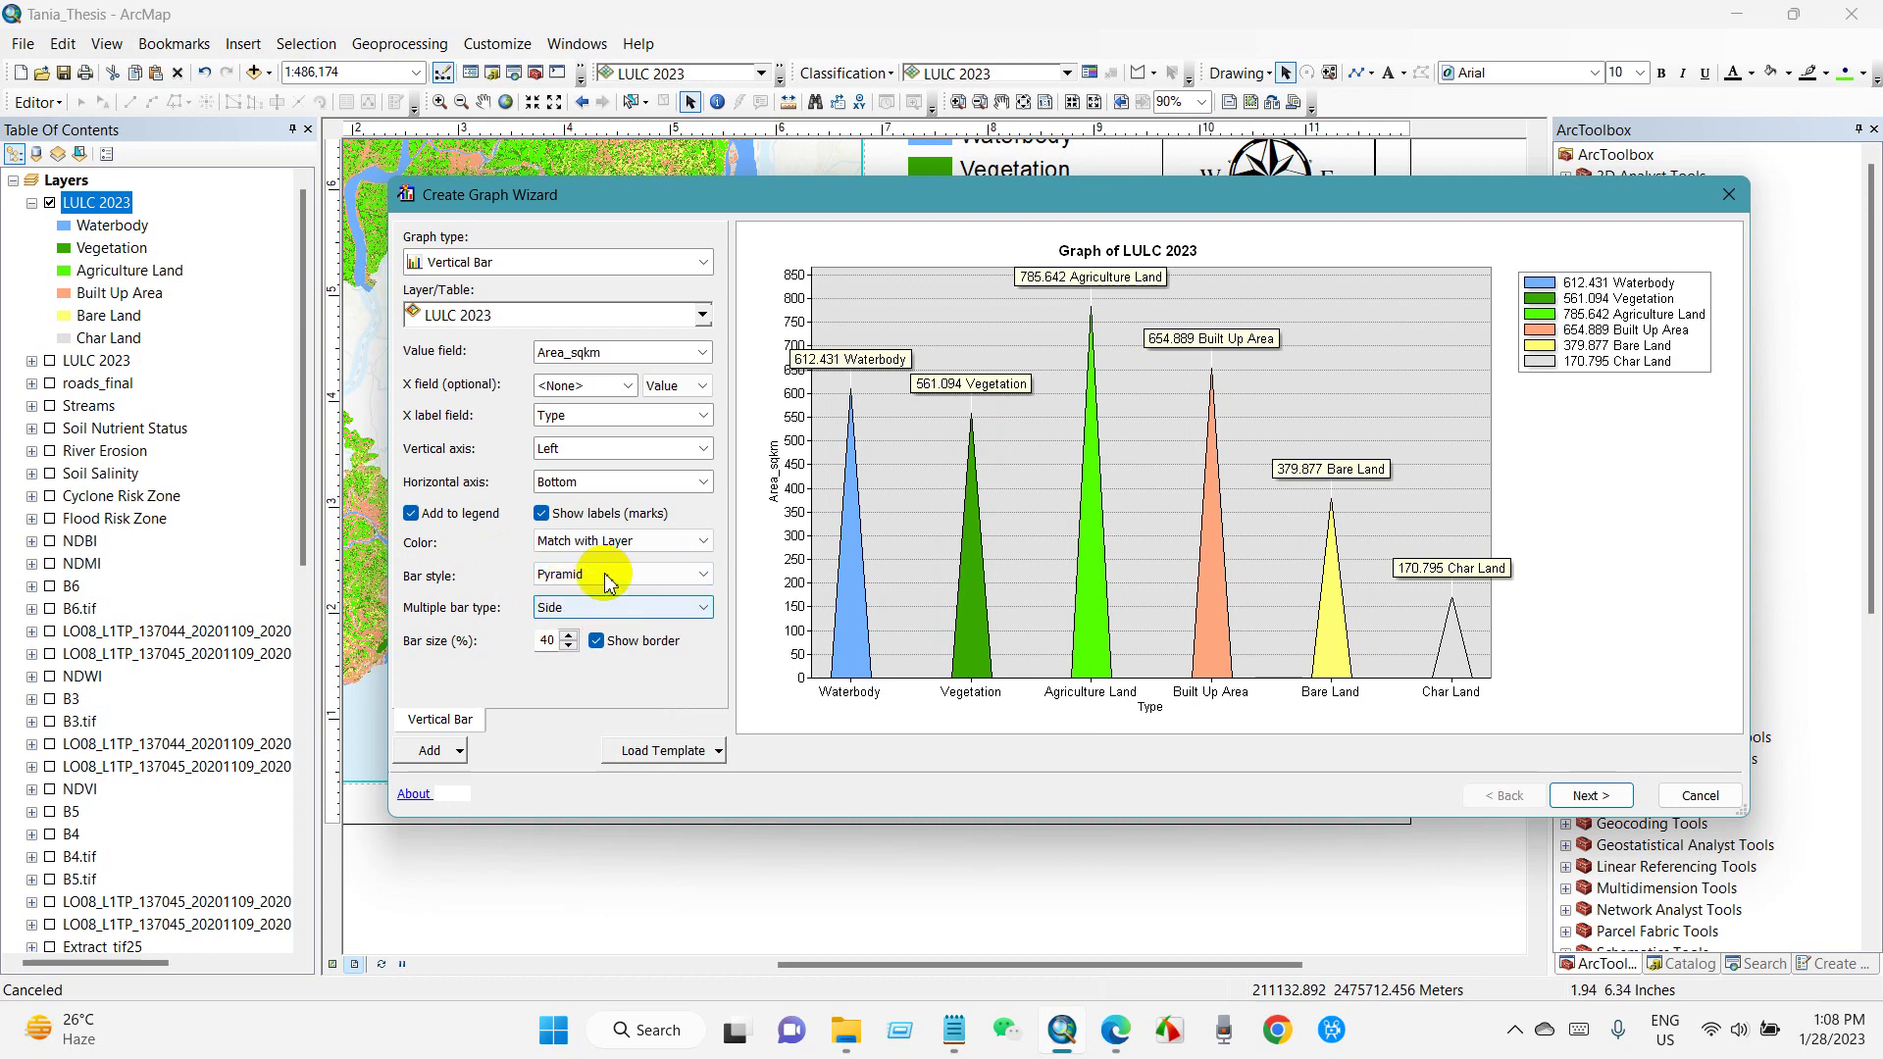
{"action": "left_click", "coordinate": [555, 575]}
{"action": "left_click", "coordinate": [587, 628]}
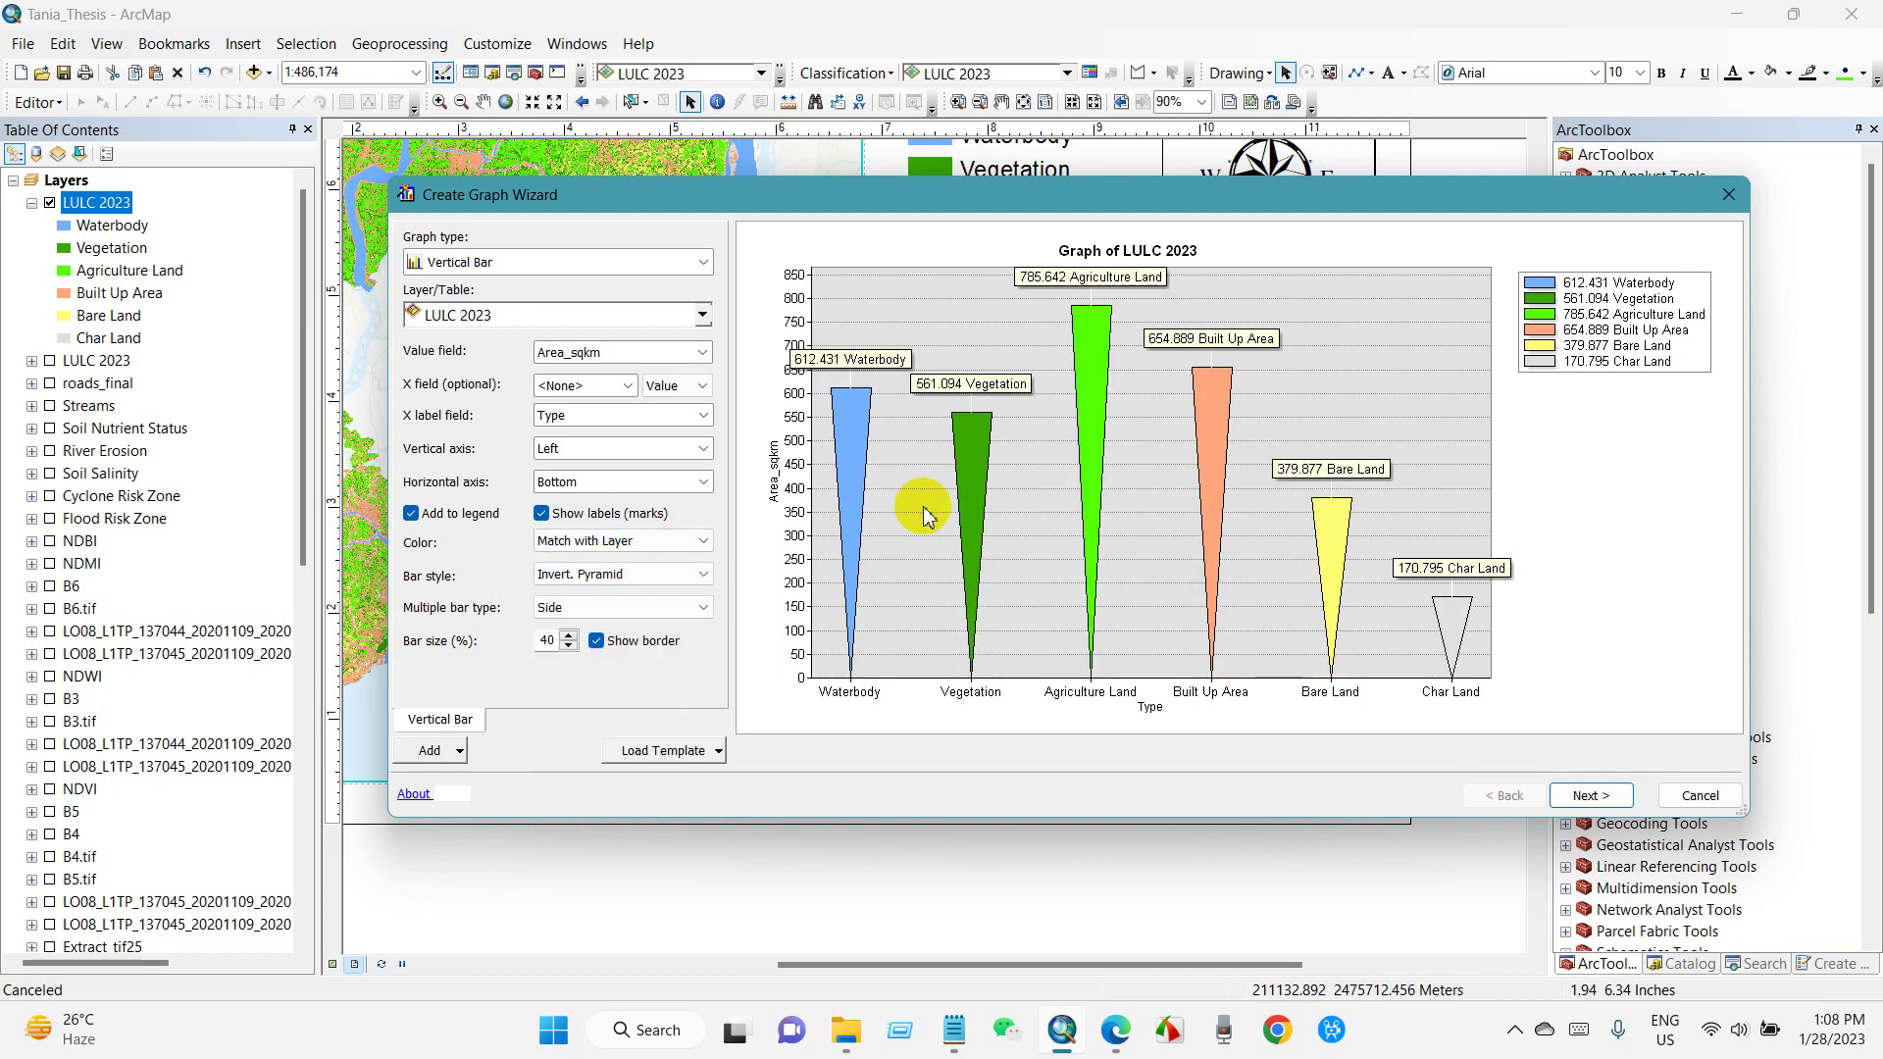
{"action": "left_click", "coordinate": [588, 573]}
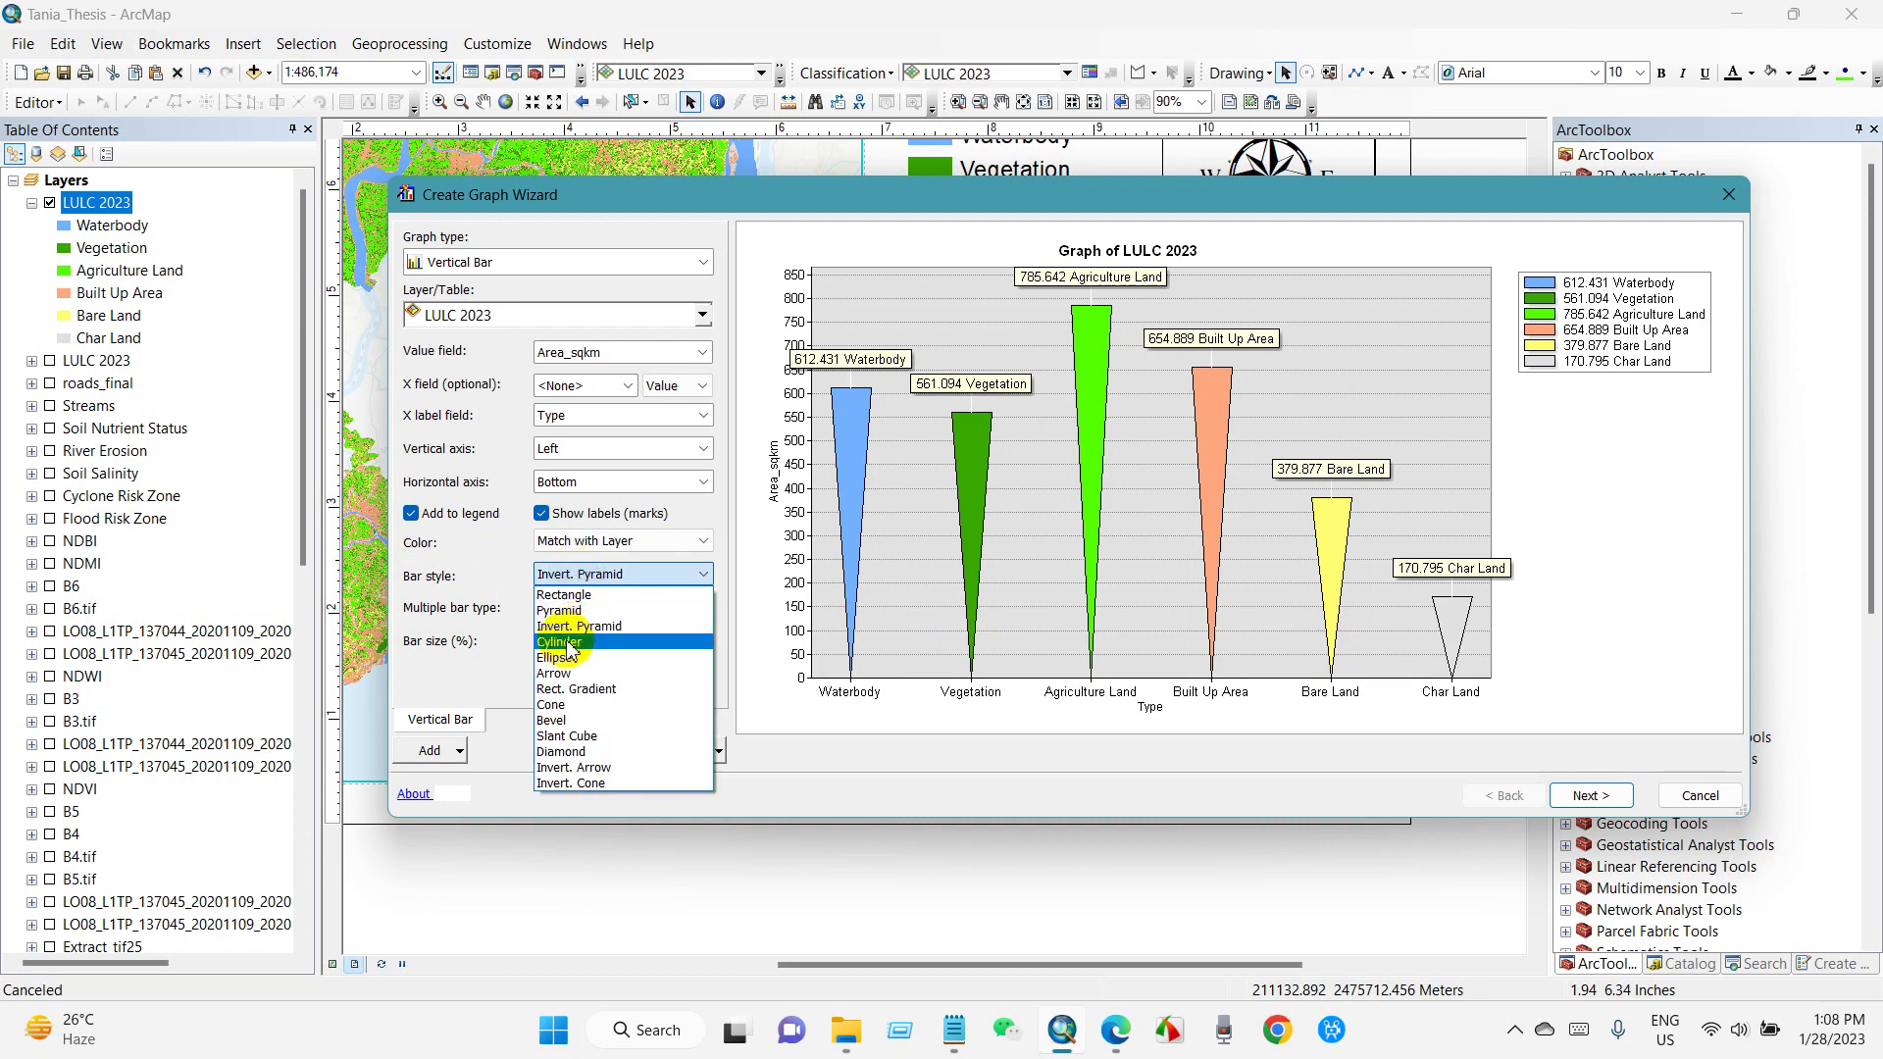
{"action": "left_click", "coordinate": [559, 641]}
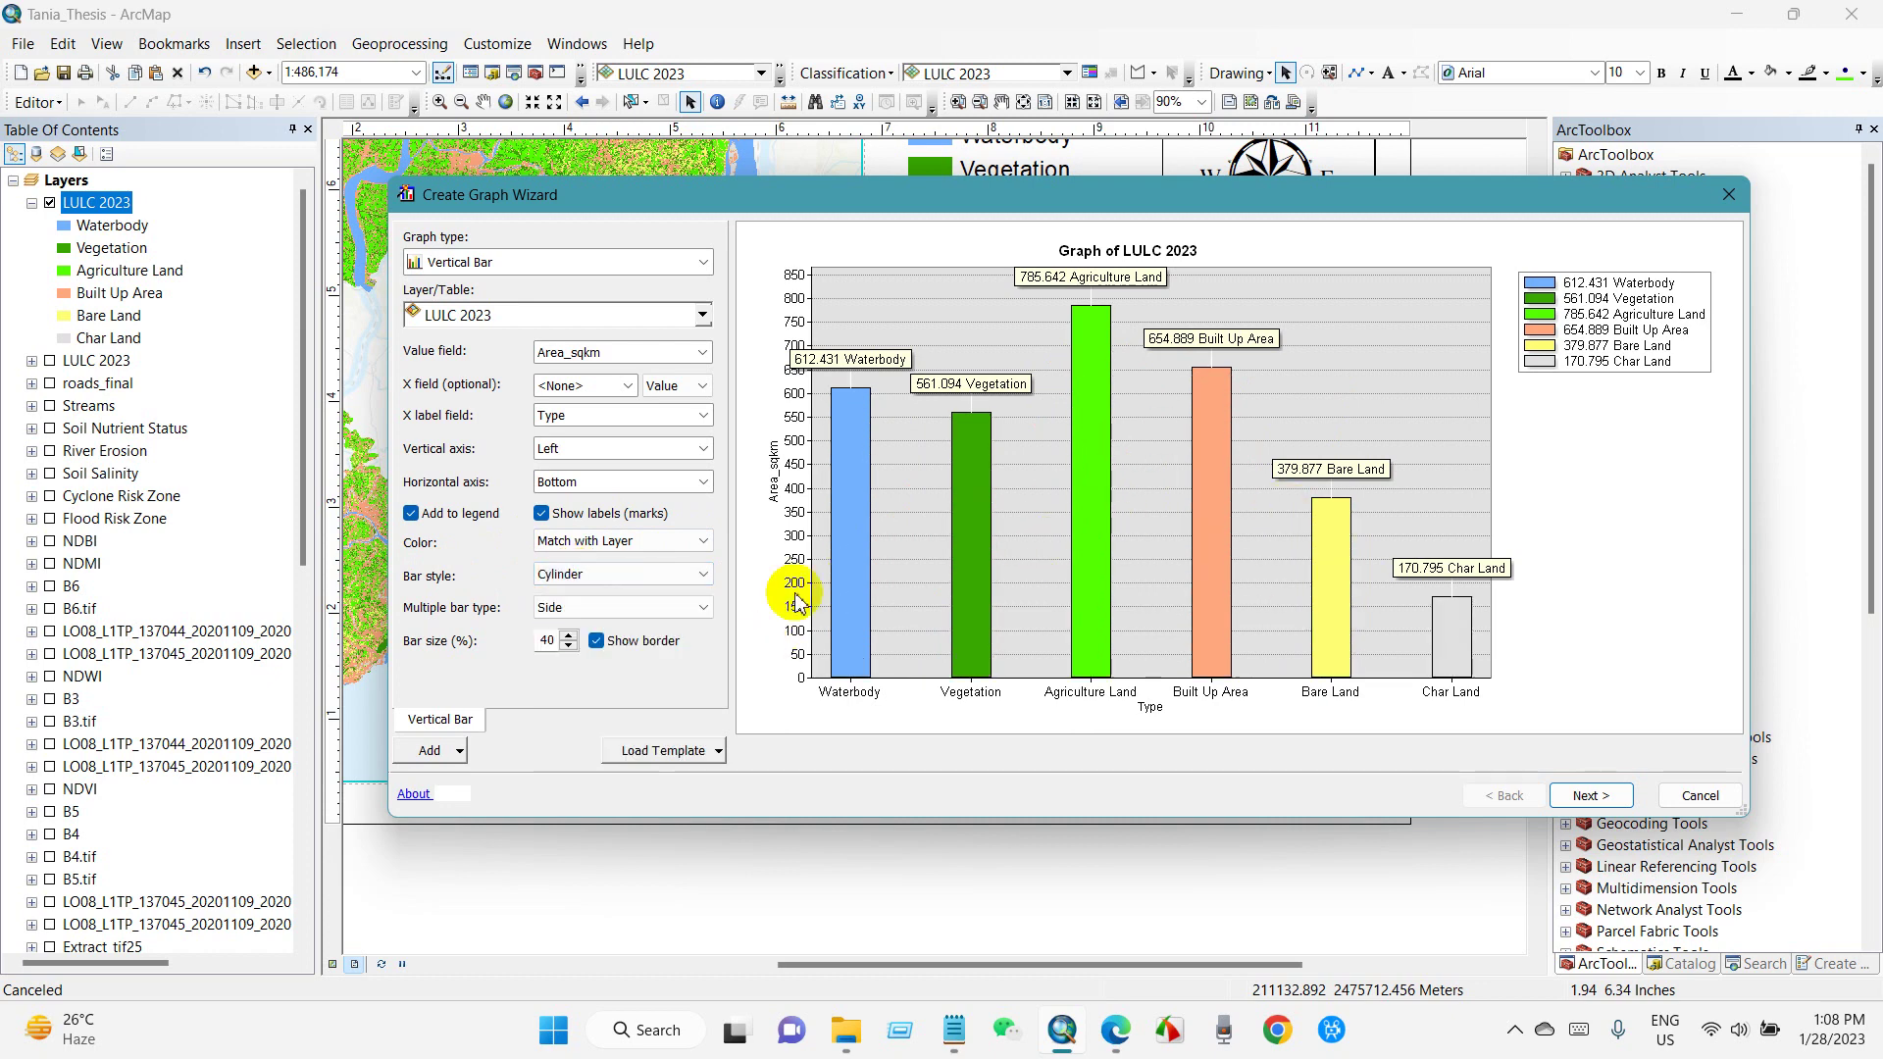
{"action": "left_click", "coordinate": [652, 572]}
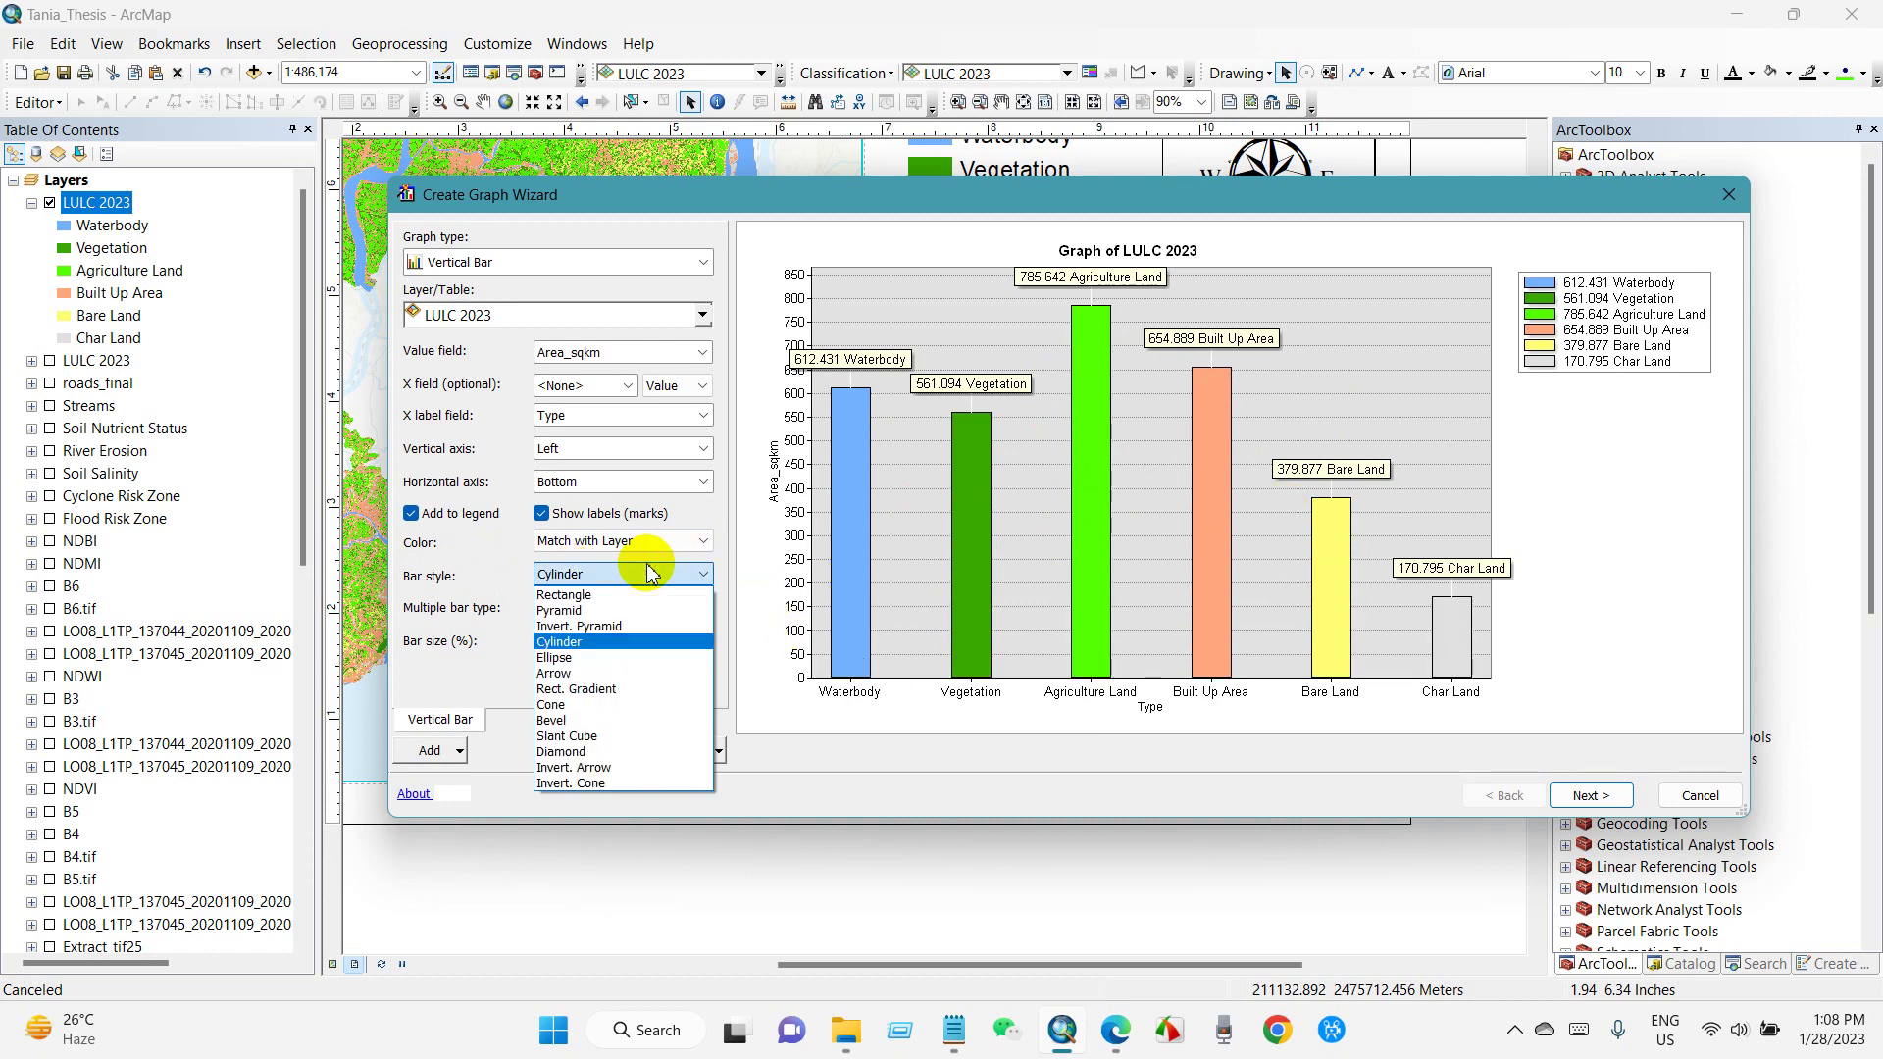
{"action": "left_click", "coordinate": [555, 674]}
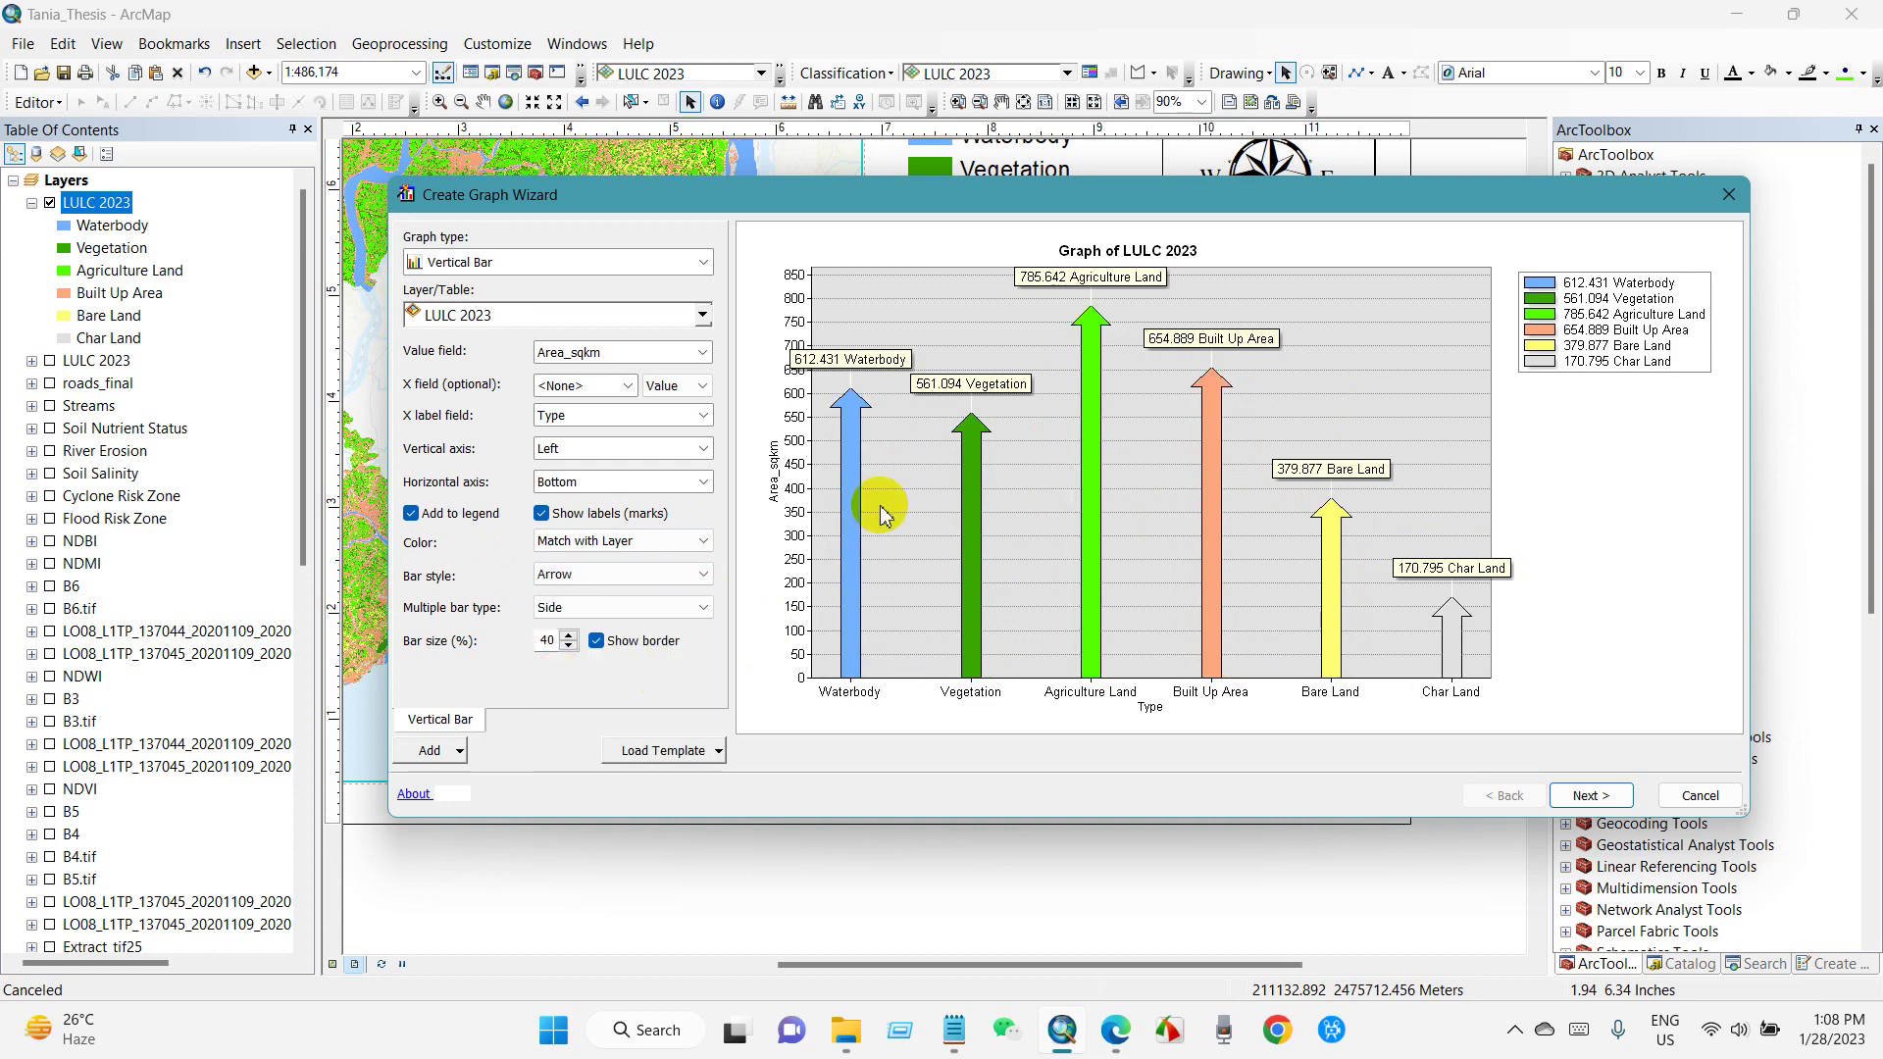
{"action": "left_click", "coordinate": [625, 549]}
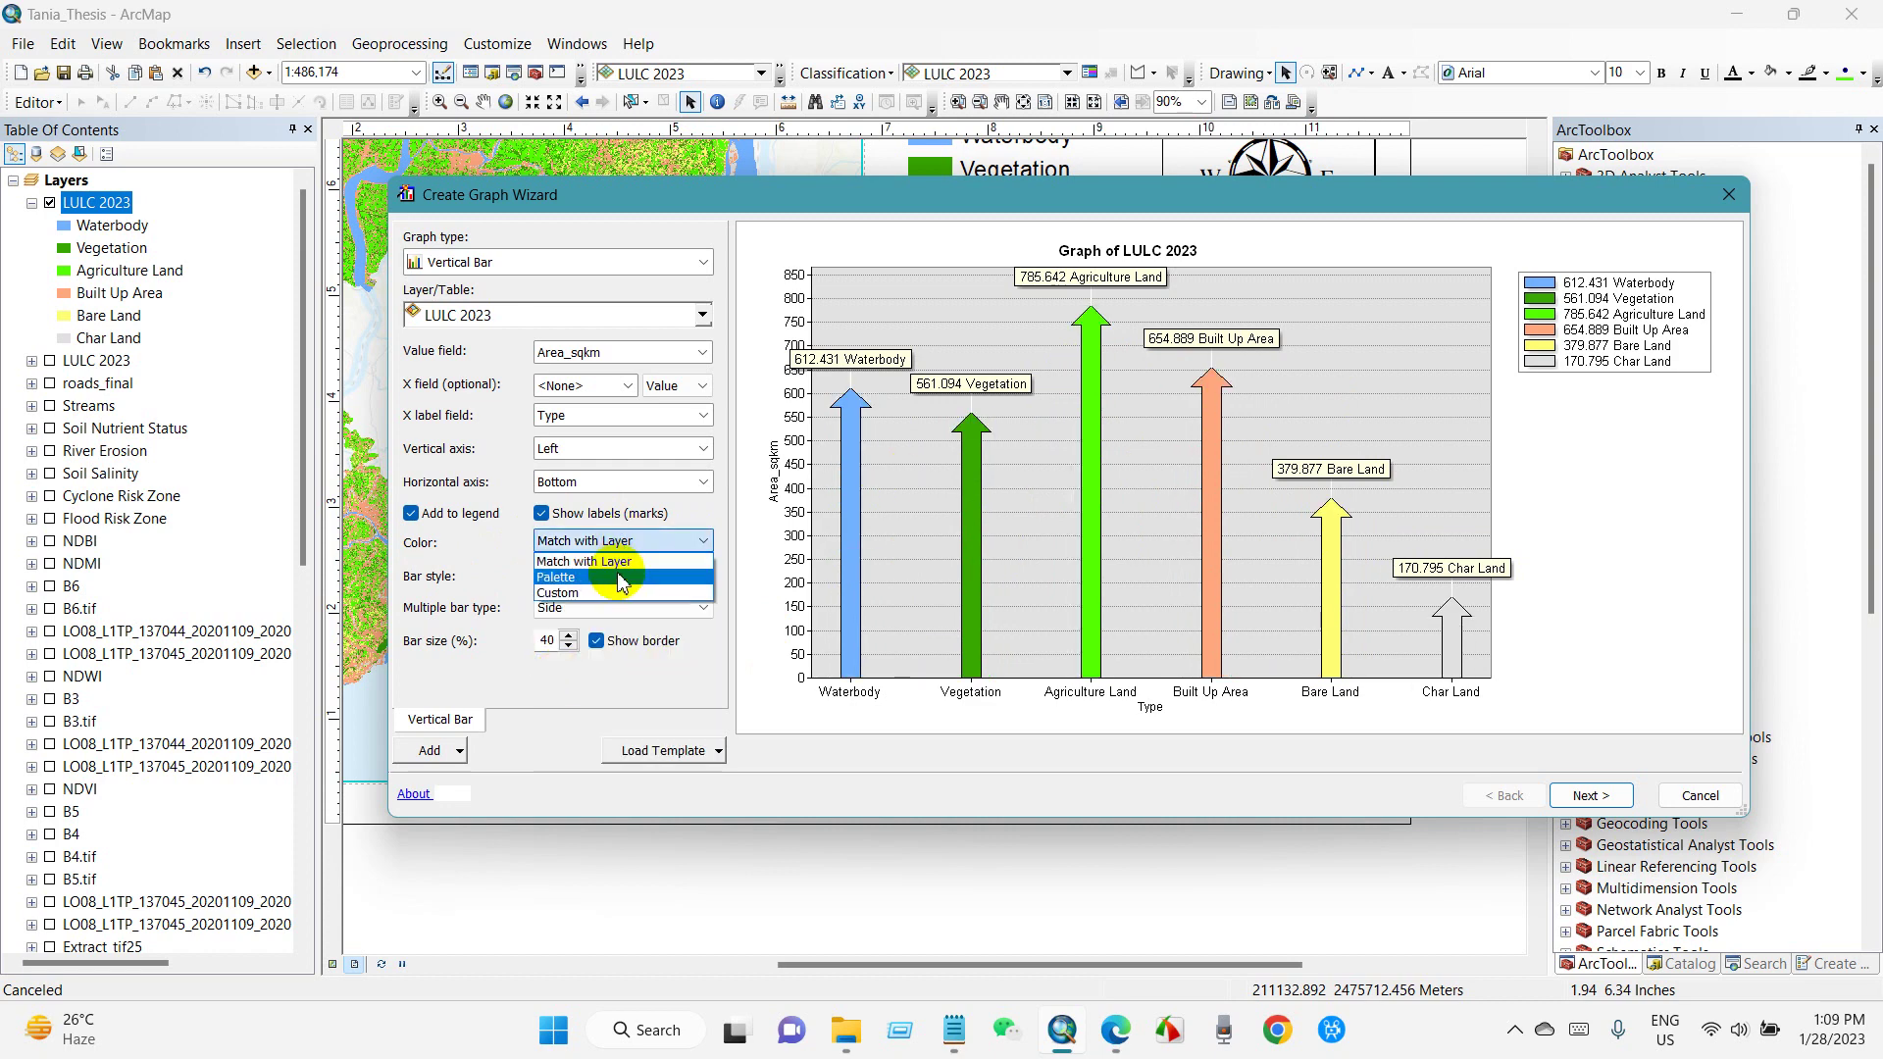
{"action": "left_click", "coordinate": [508, 551]}
{"action": "left_click", "coordinate": [600, 575]}
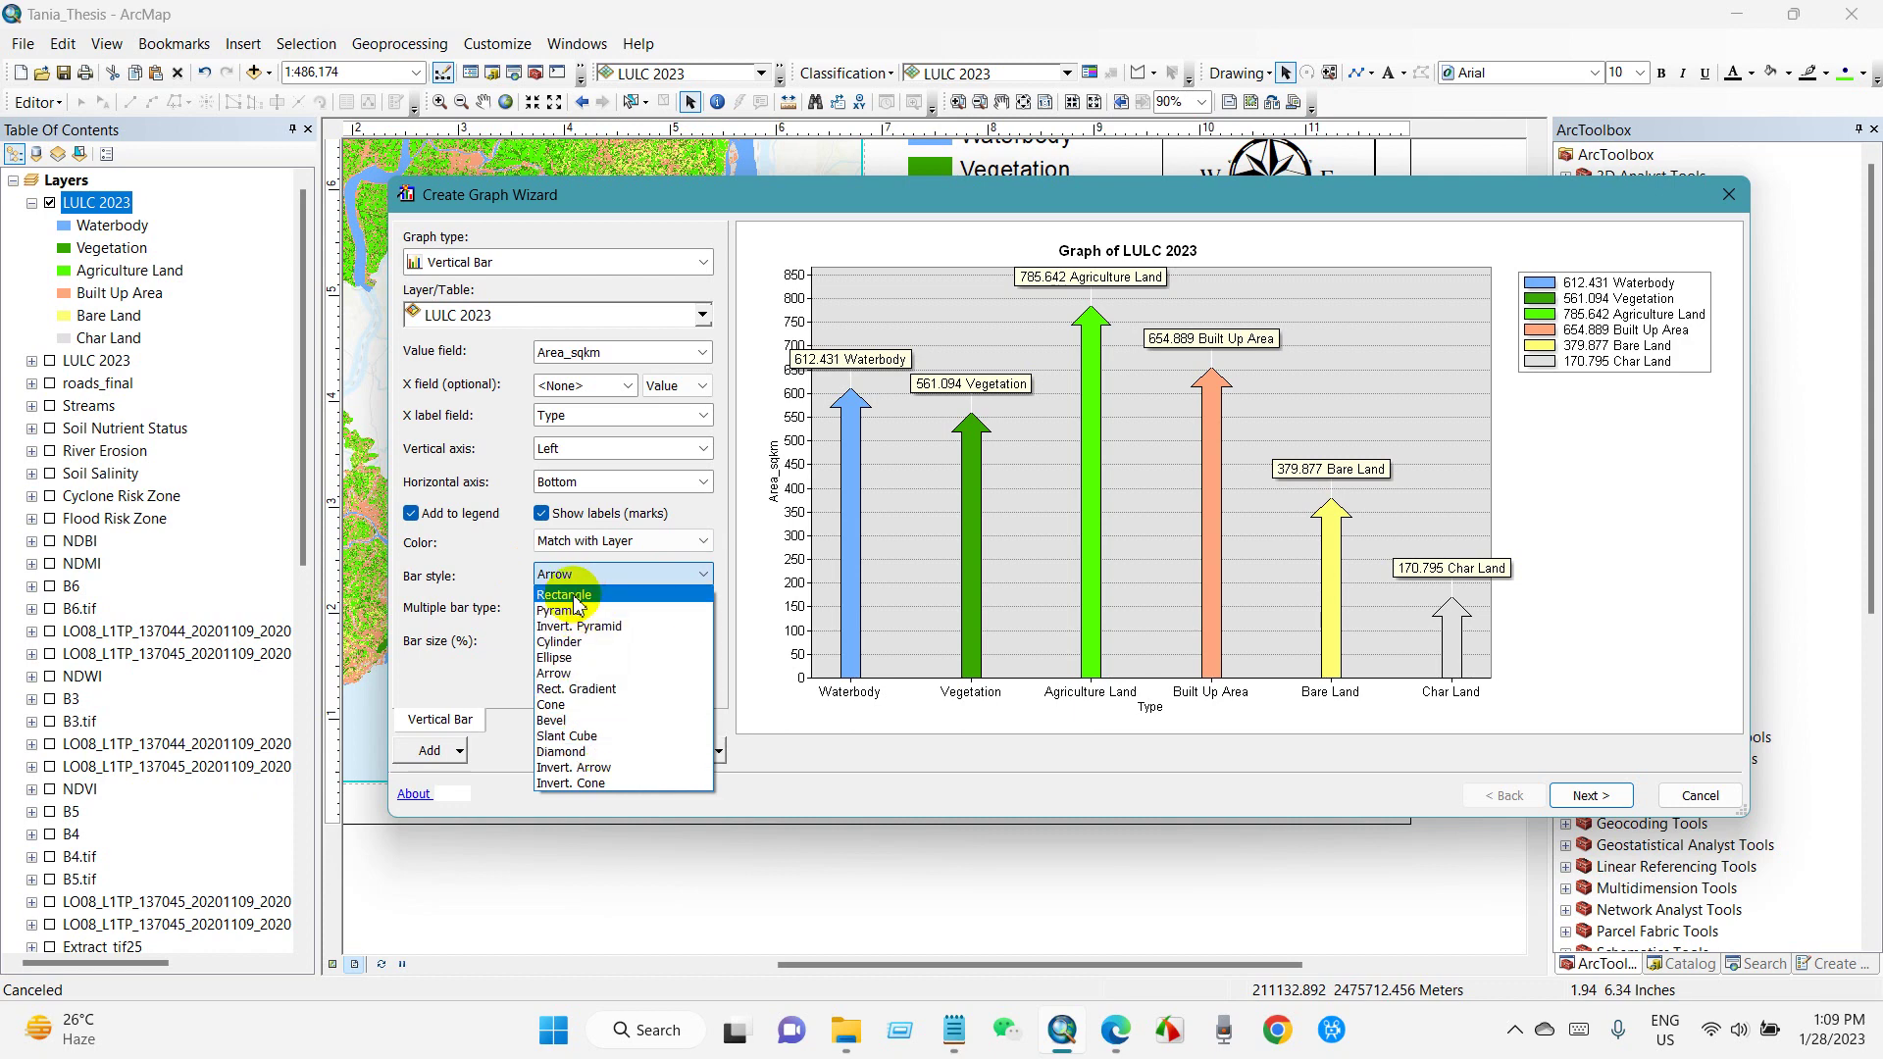
{"action": "left_click", "coordinate": [578, 601]}
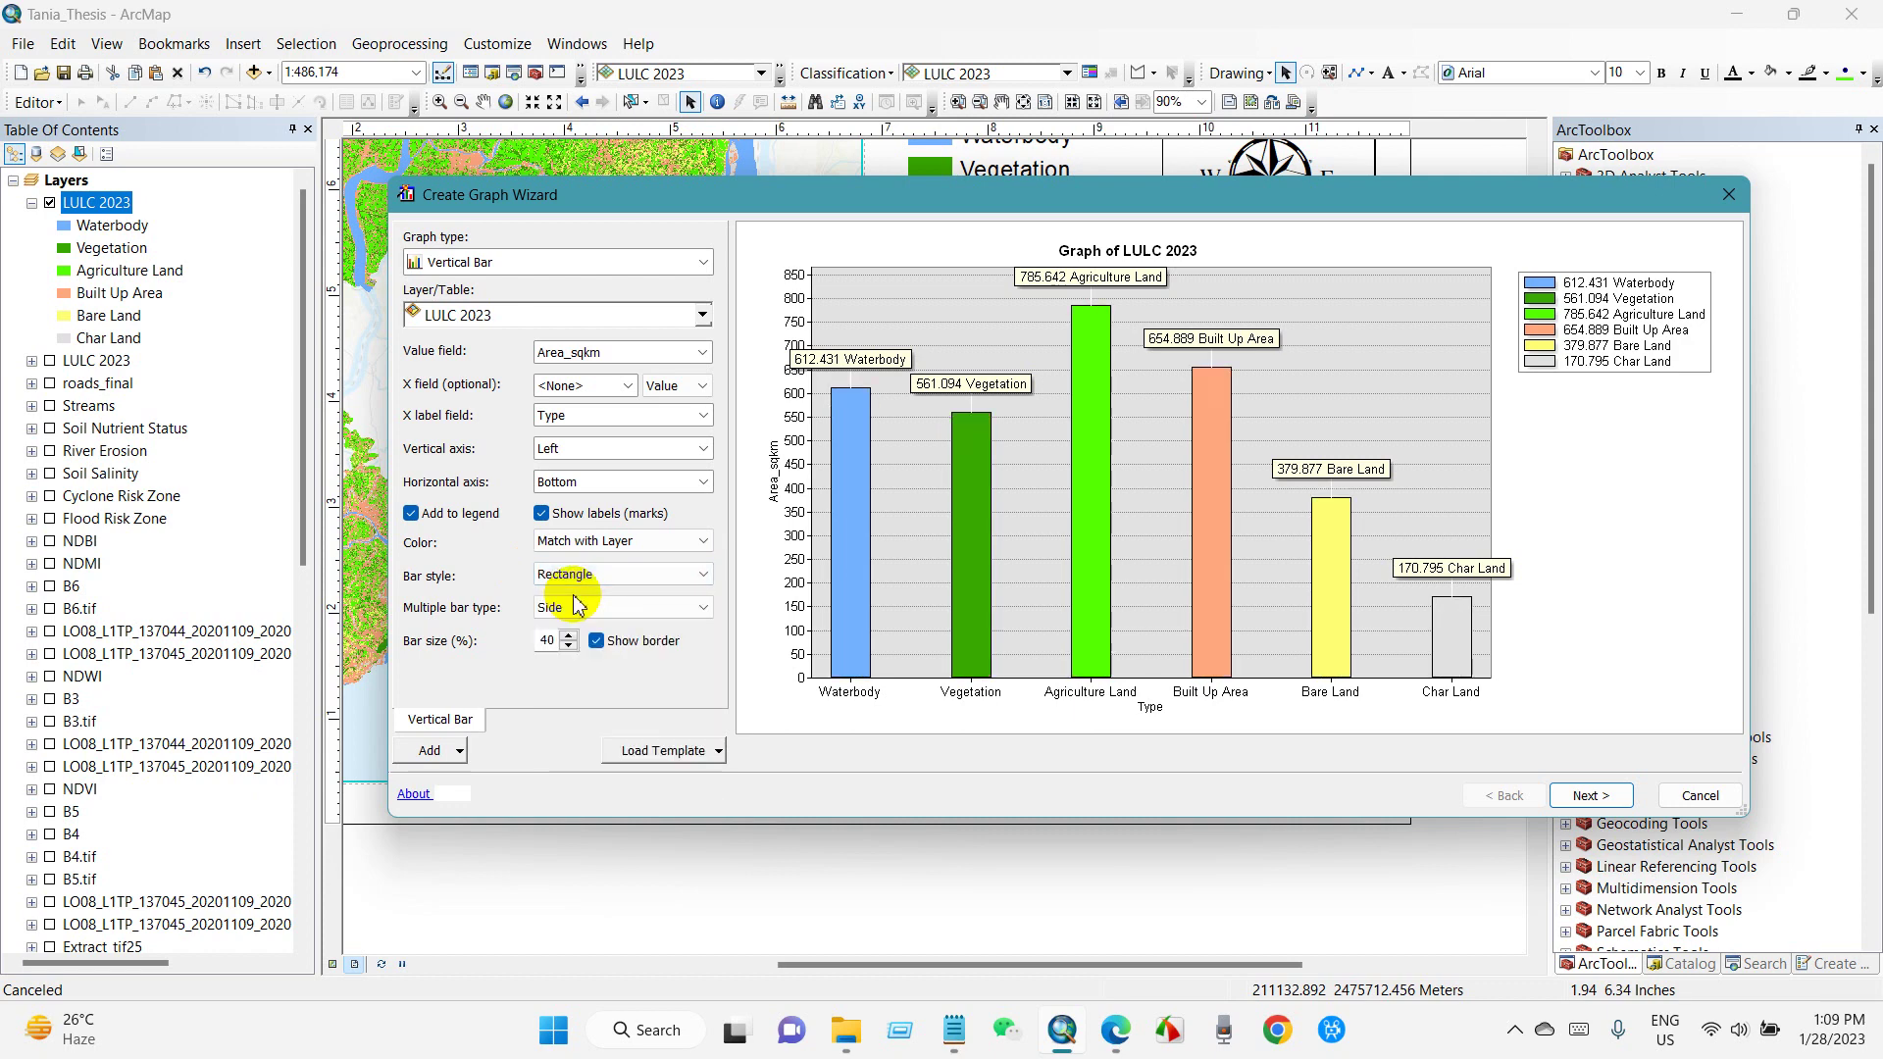
{"action": "left_click", "coordinate": [1612, 799]}
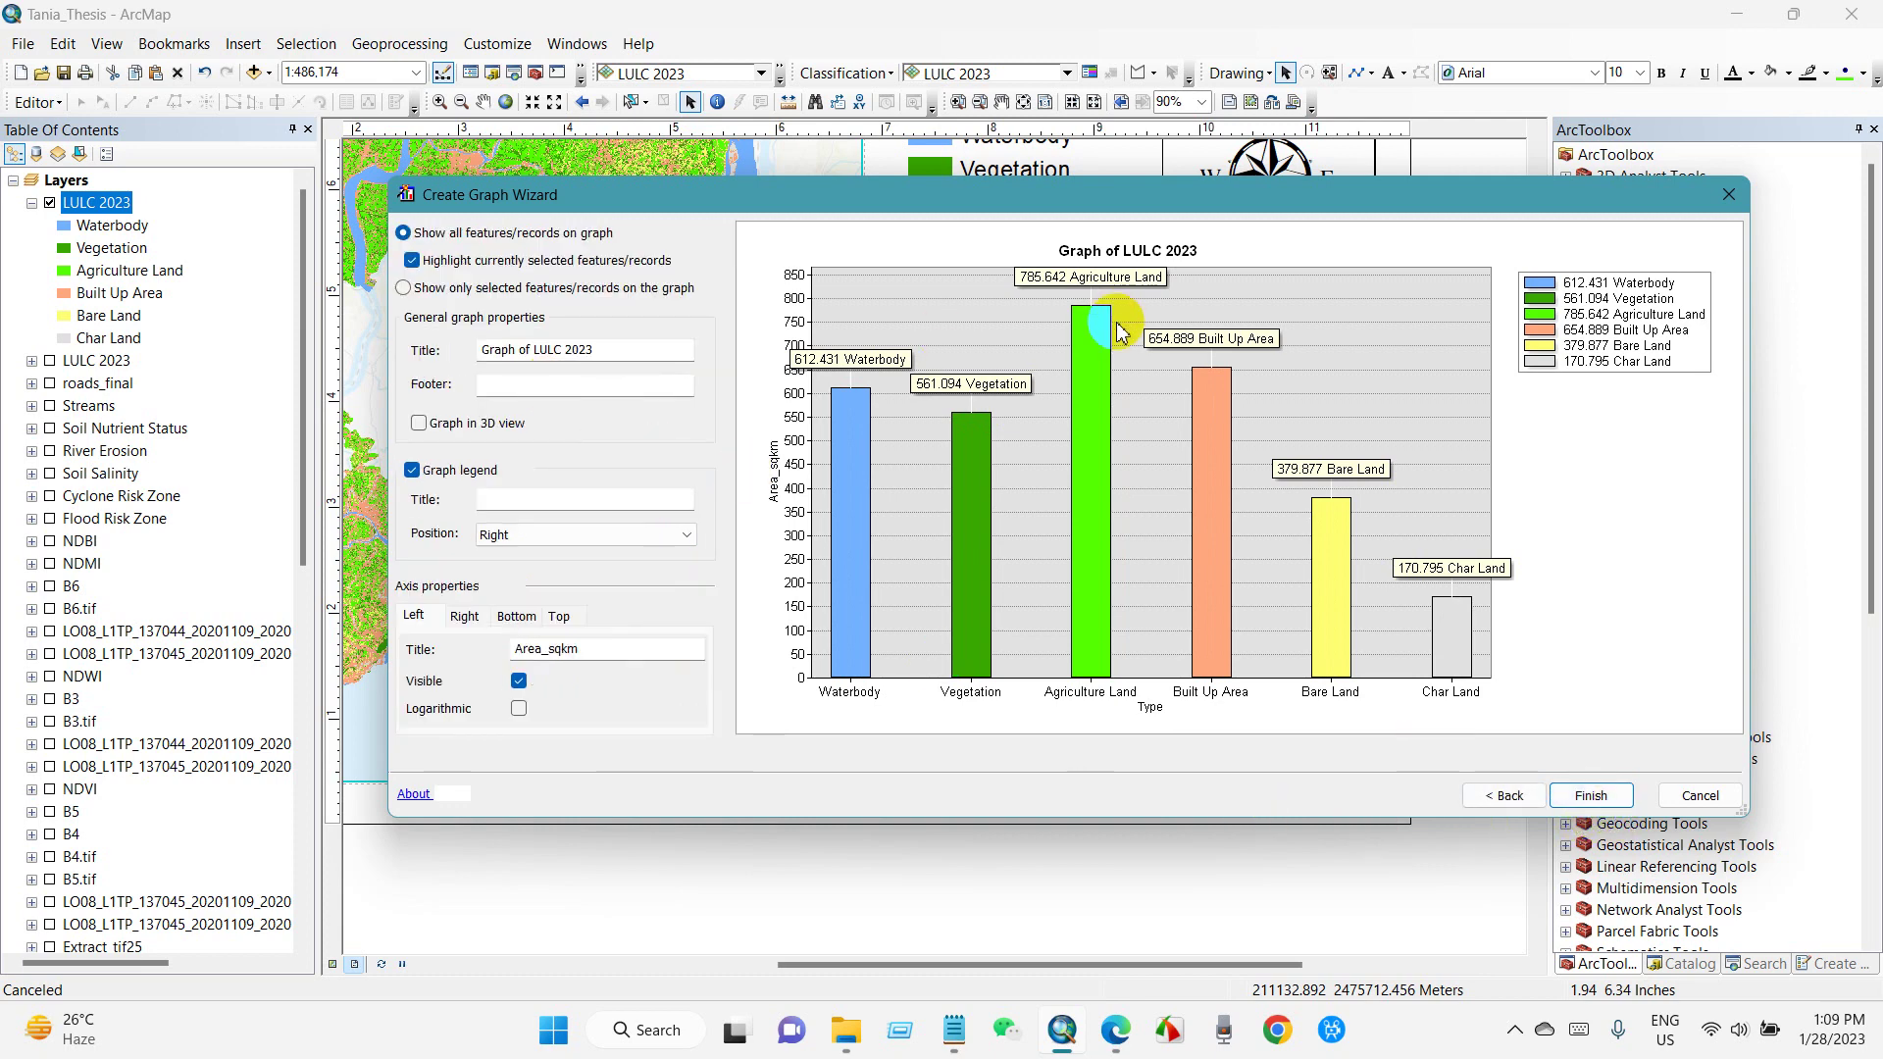
Retitle the bar graph 'Land Use and Land Cover 2023', then finish it and move its window.
{"action": "left_click_drag", "start_coordinate": [534, 349], "coordinate": [413, 350]}
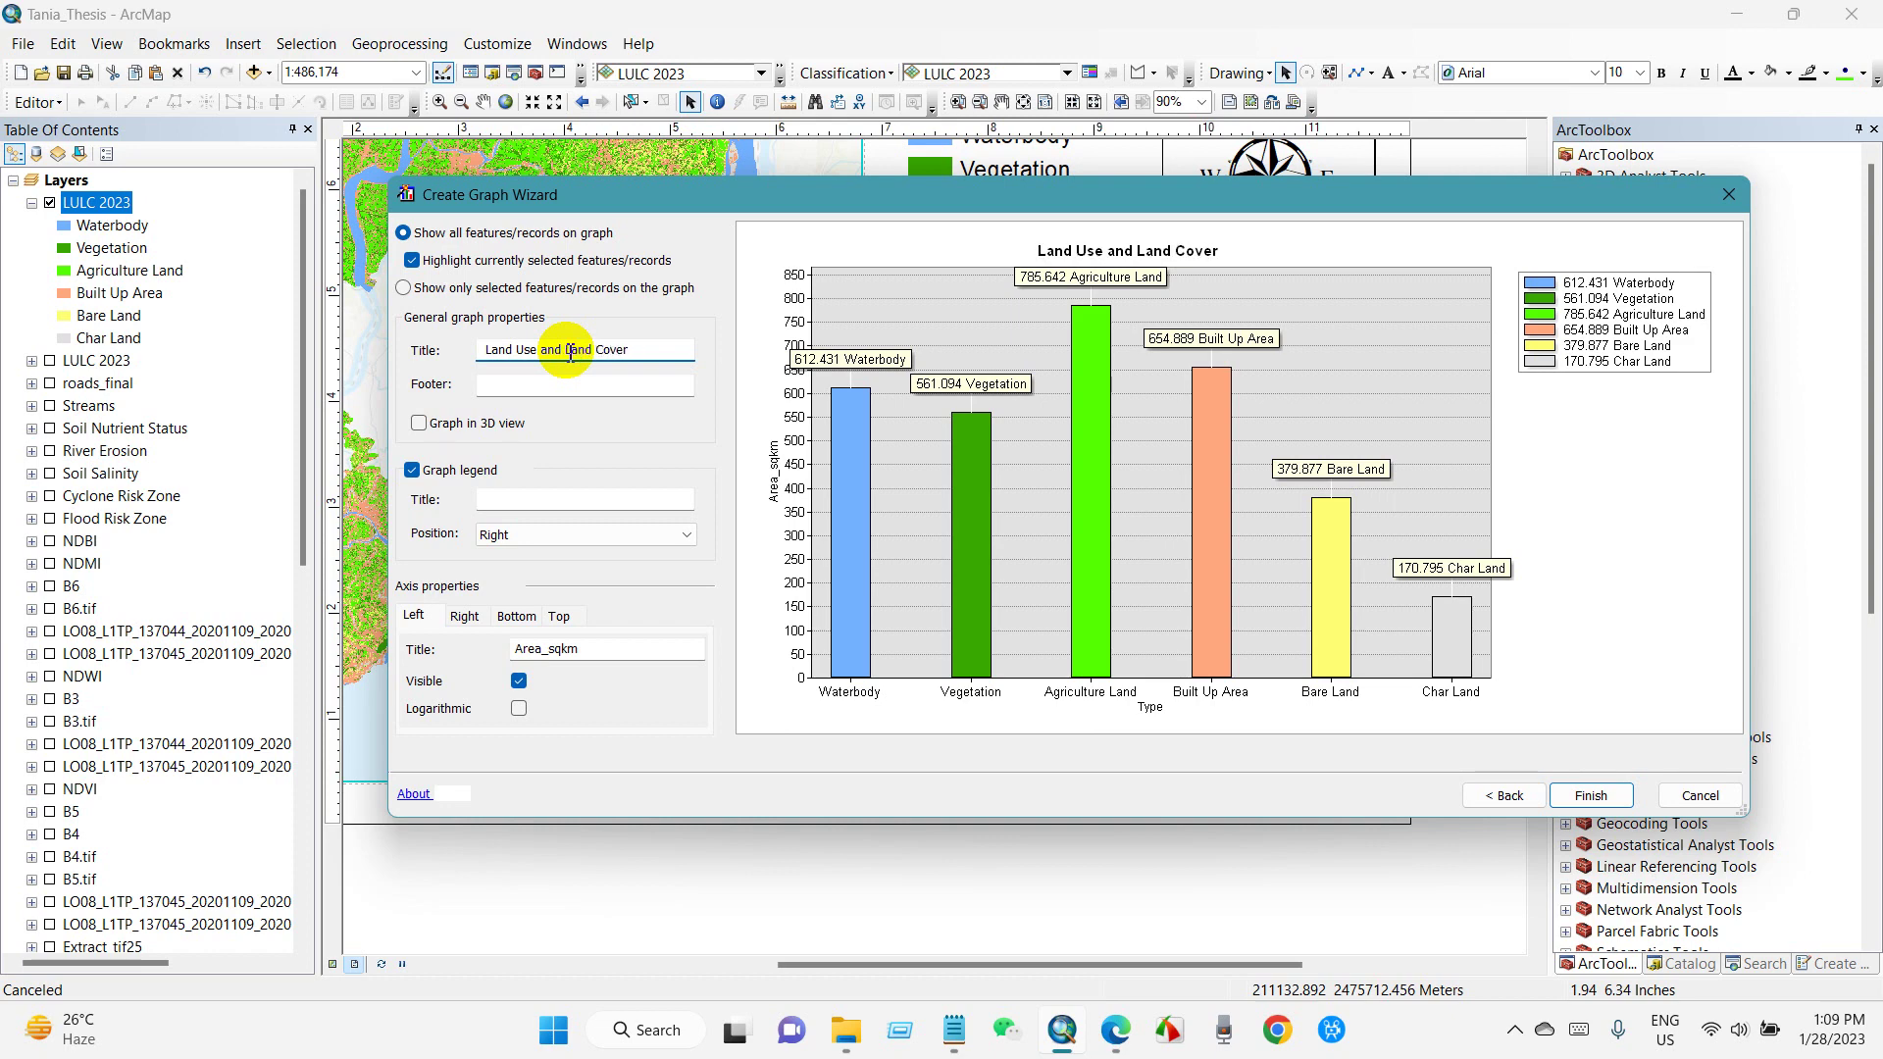
{"action": "type", "text": "2023"}
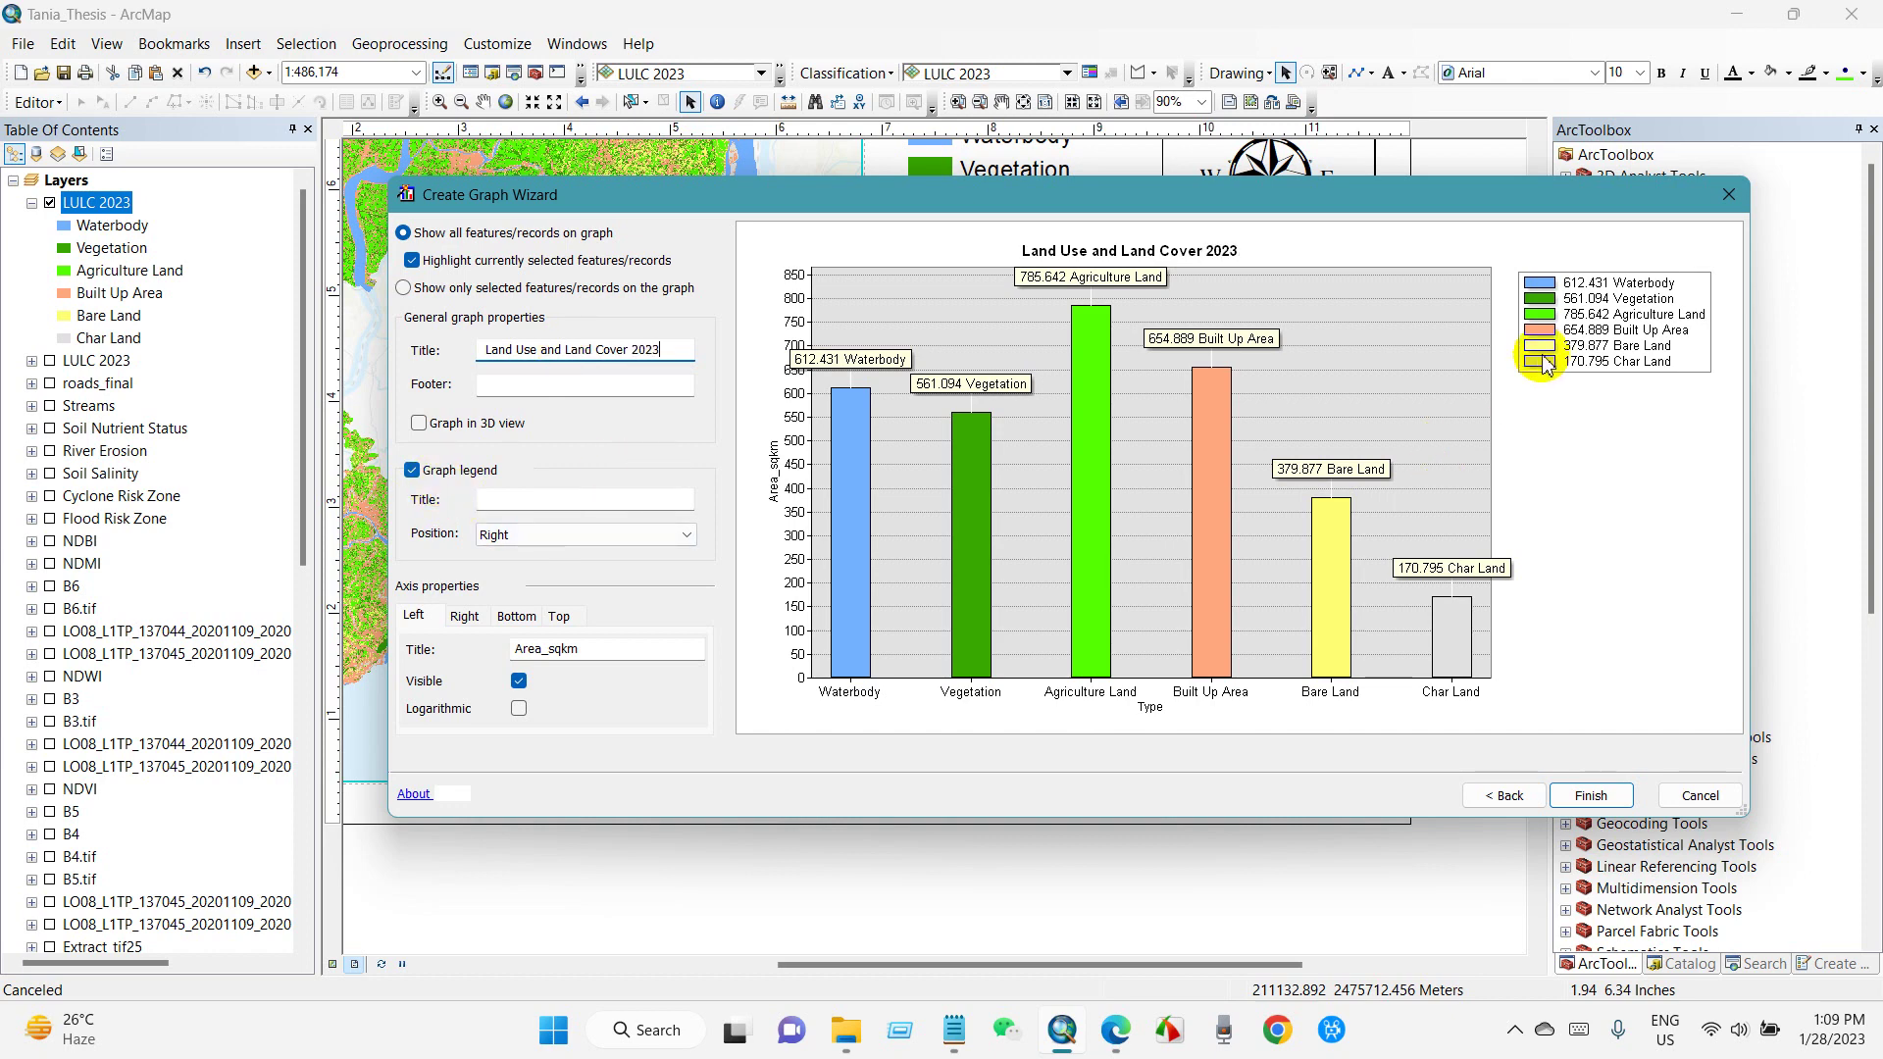
{"action": "left_click", "coordinate": [541, 496]}
{"action": "type", "text": "LULC 2023"}
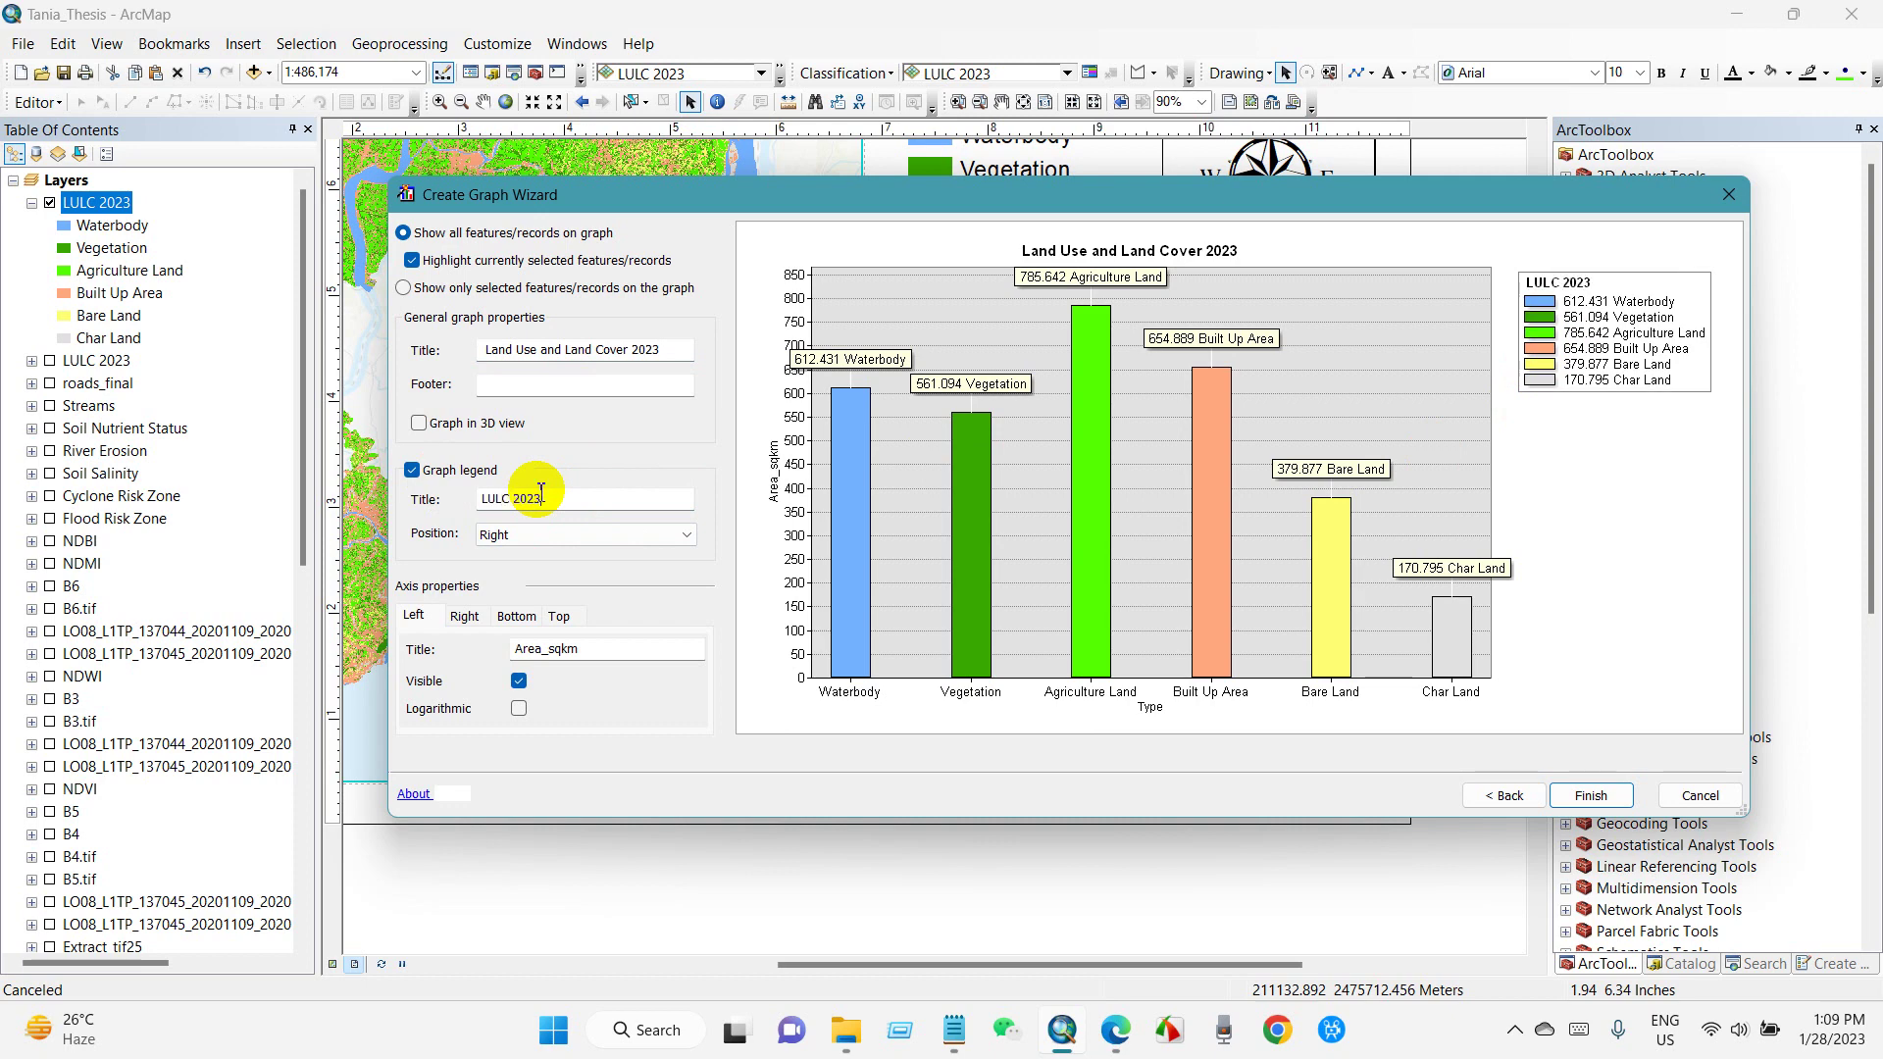
{"action": "left_click", "coordinate": [1589, 796]}
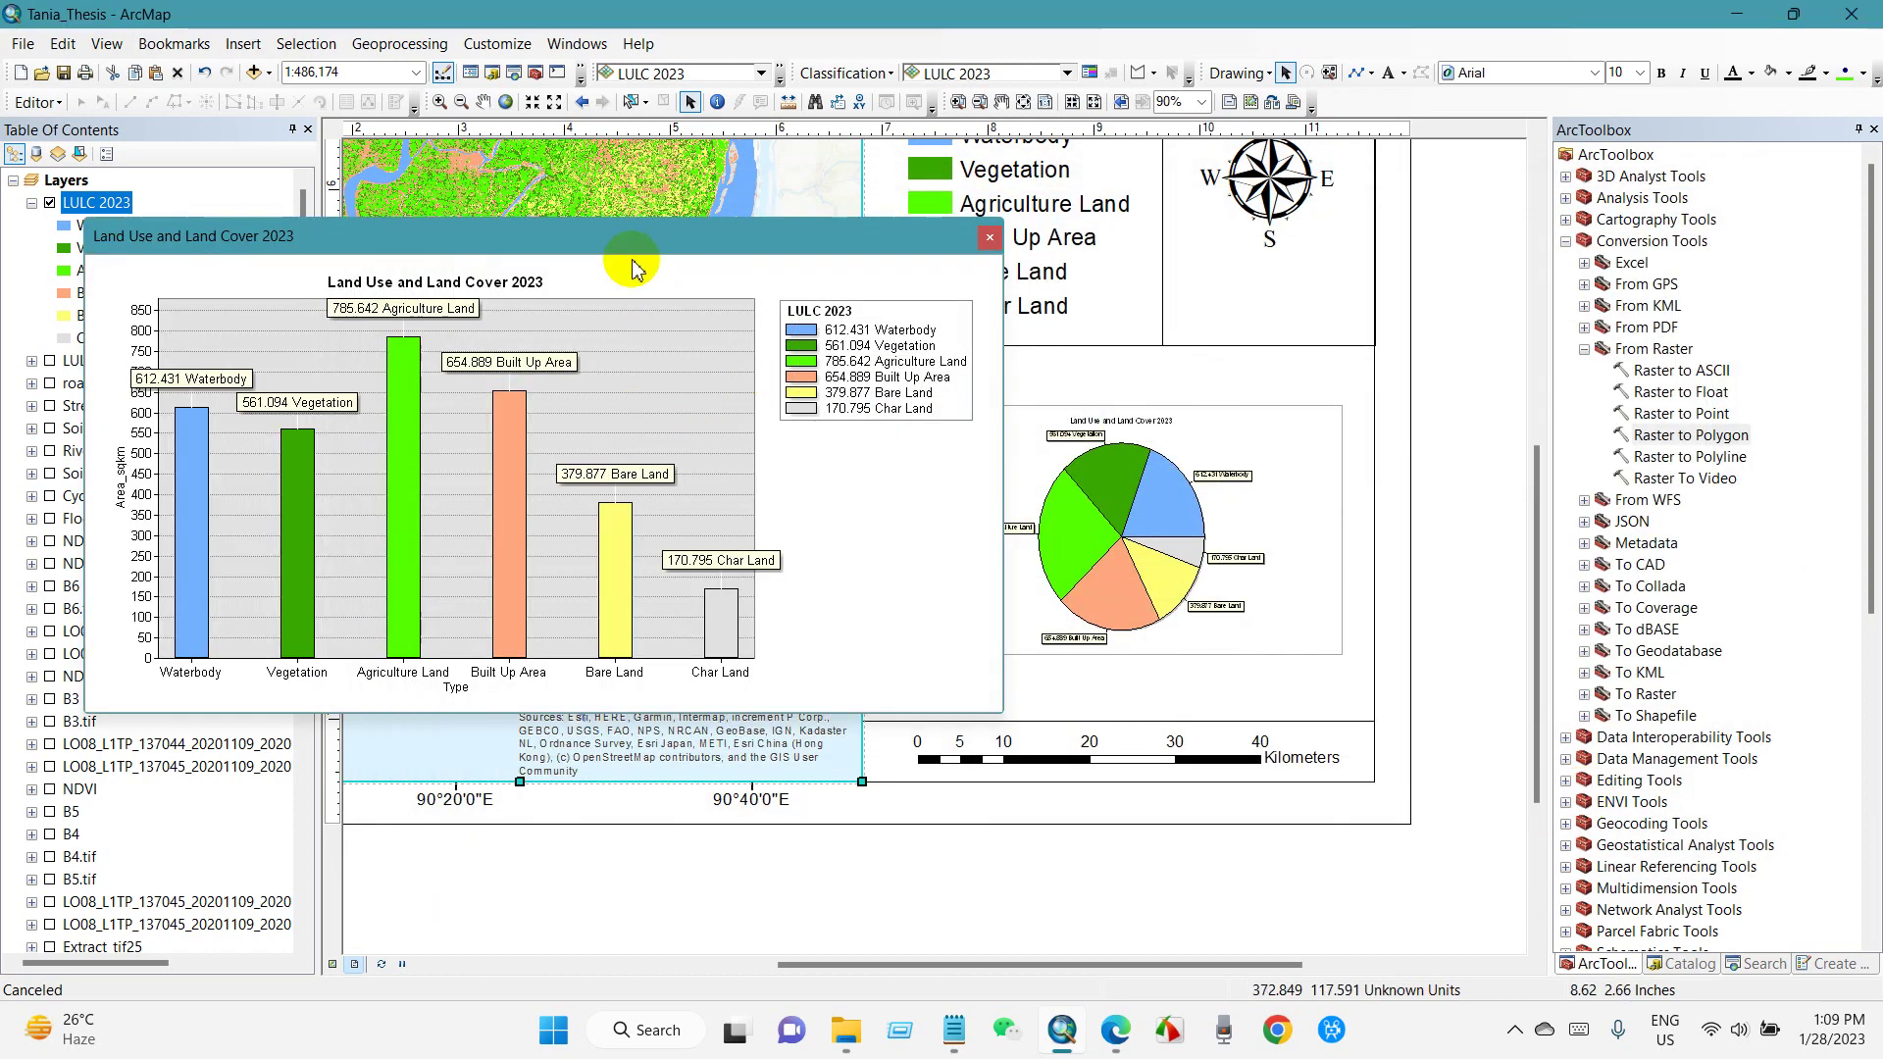
{"action": "left_click_drag", "start_coordinate": [633, 247], "coordinate": [771, 246]}
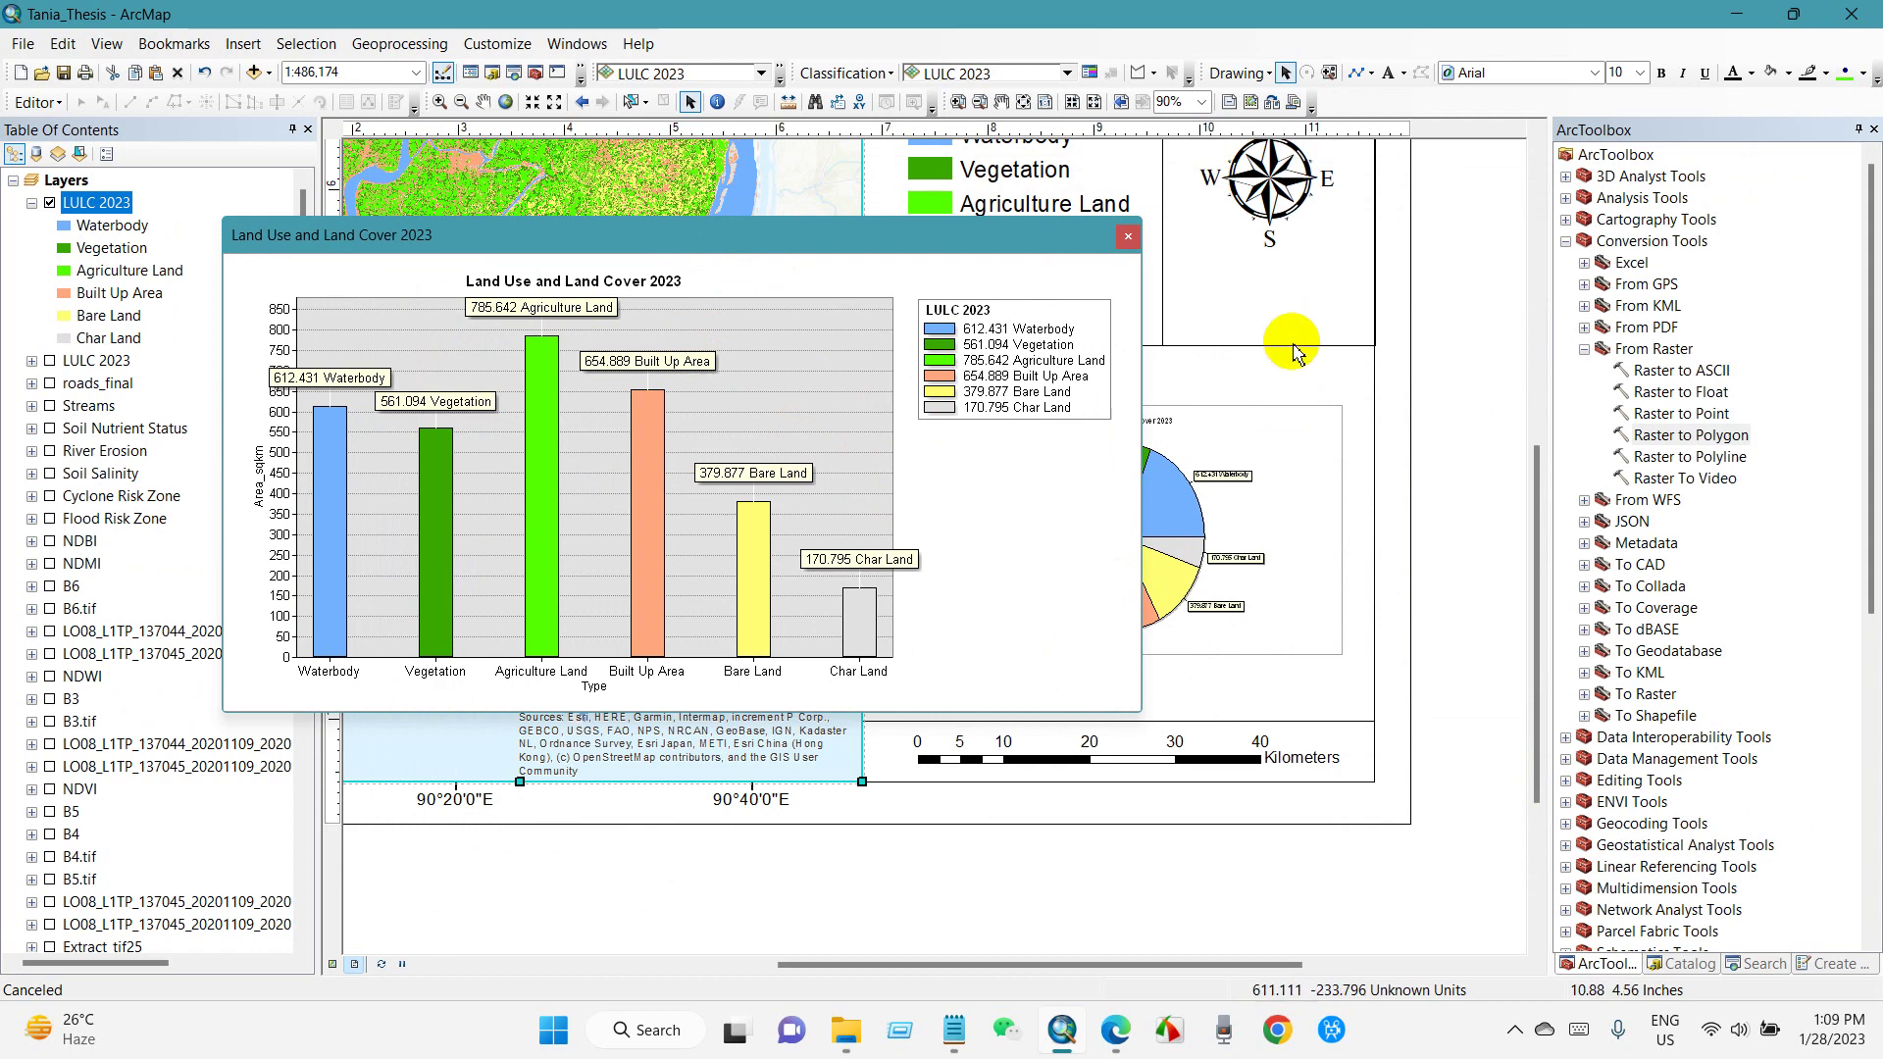
Add the bar chart to the layout and place it on the right side, overlapping the pie chart.
{"action": "right_click", "coordinate": [827, 428]}
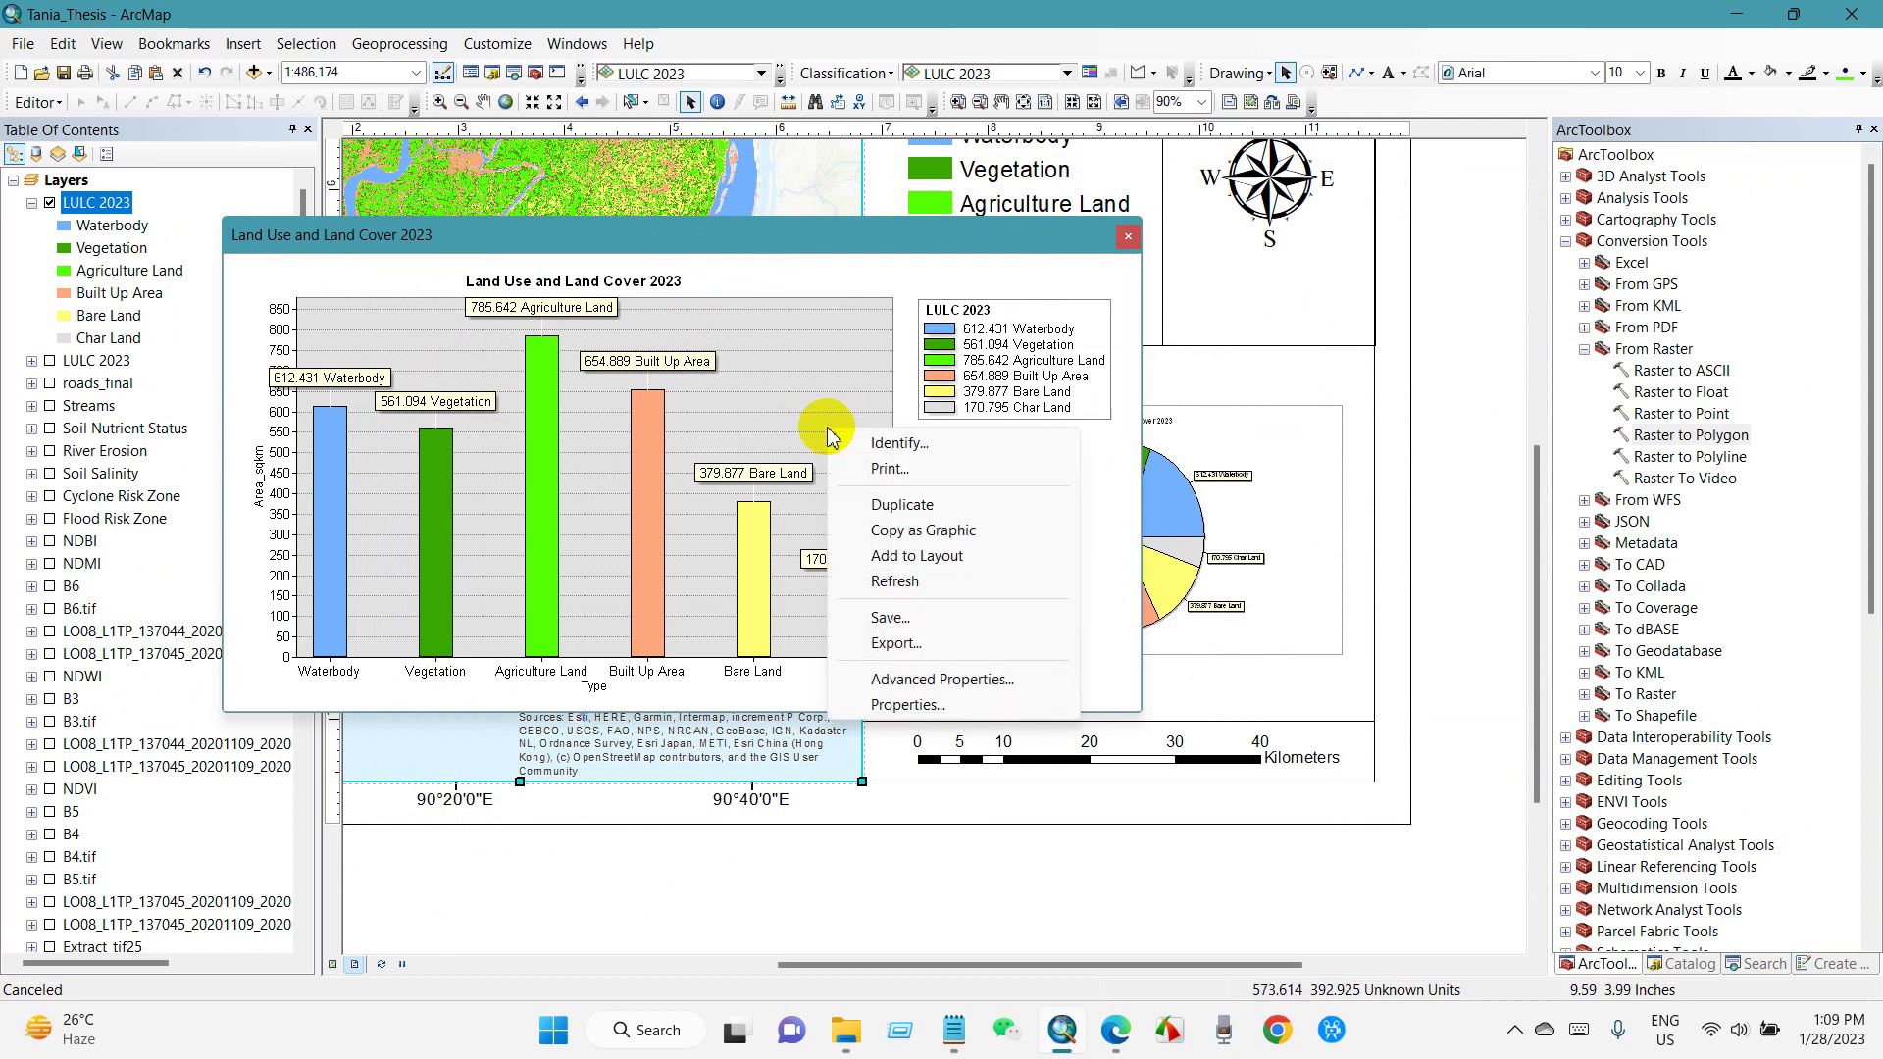
{"action": "left_click", "coordinate": [917, 556]}
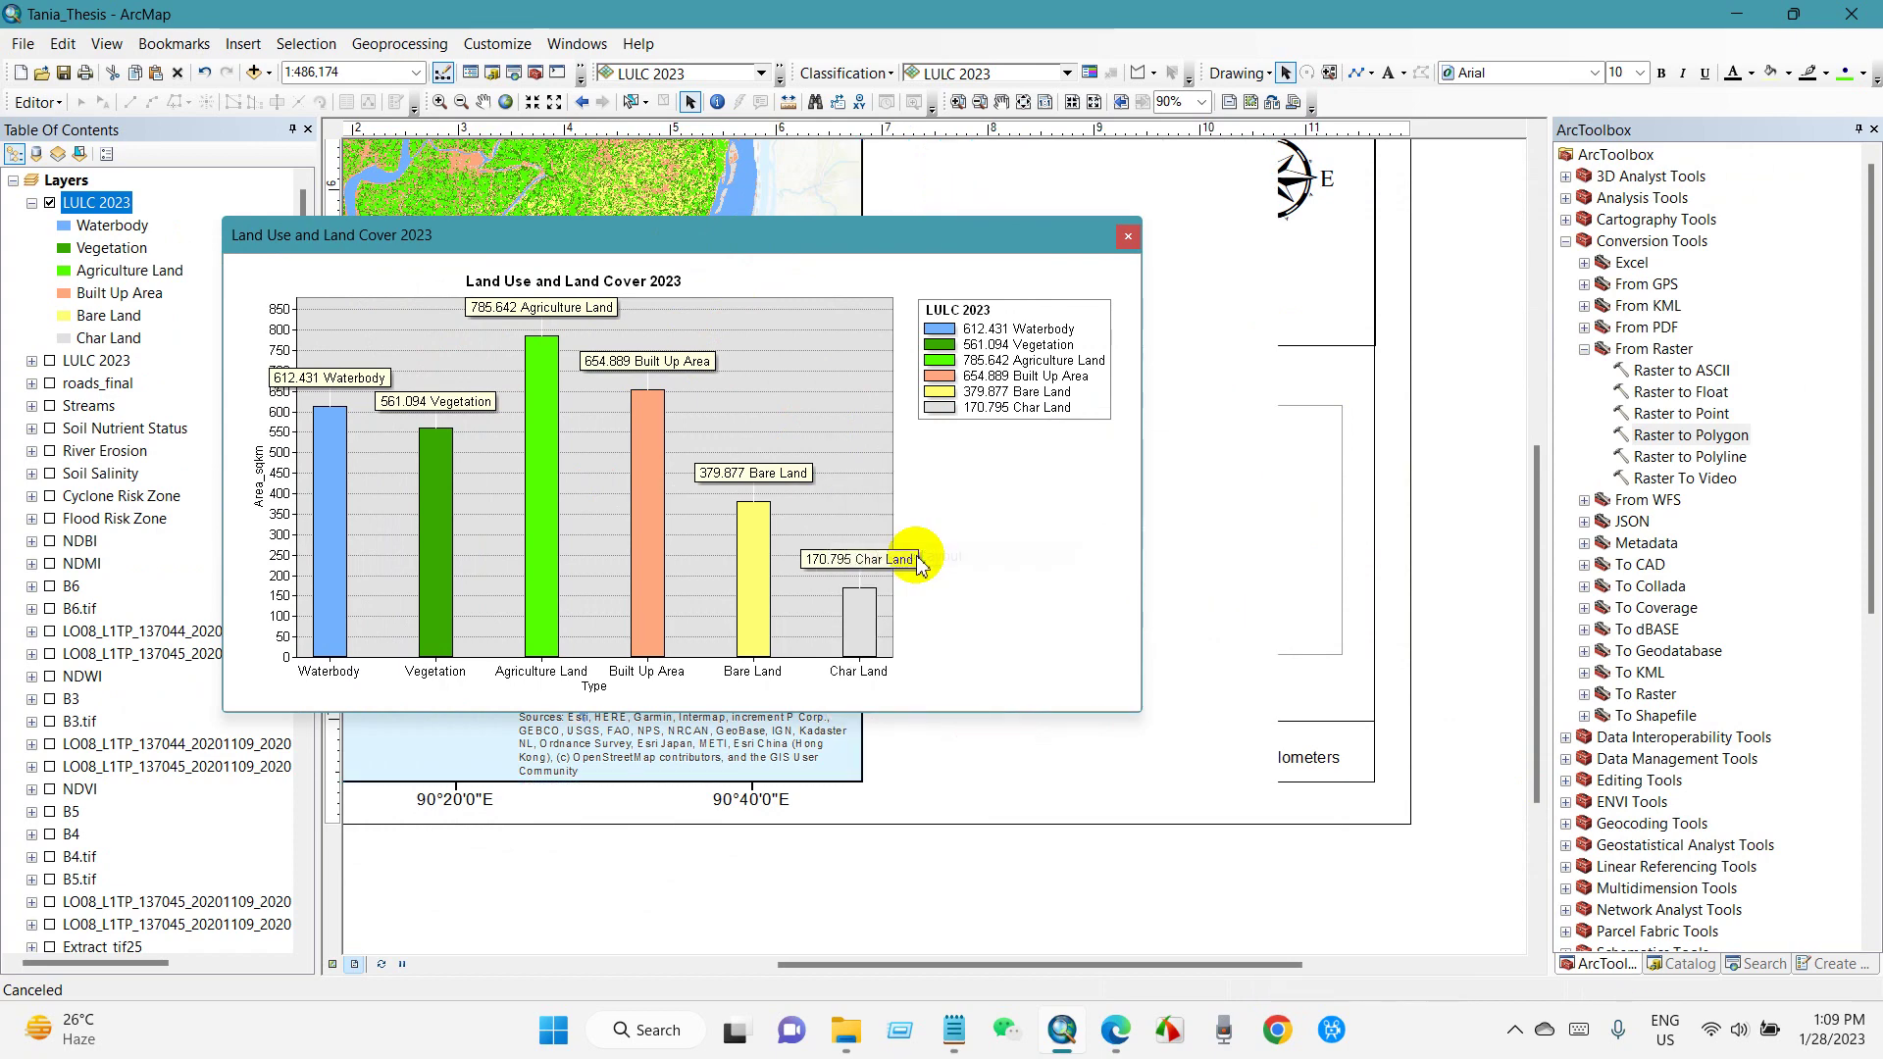
{"action": "left_click_drag", "start_coordinate": [814, 235], "coordinate": [537, 587]}
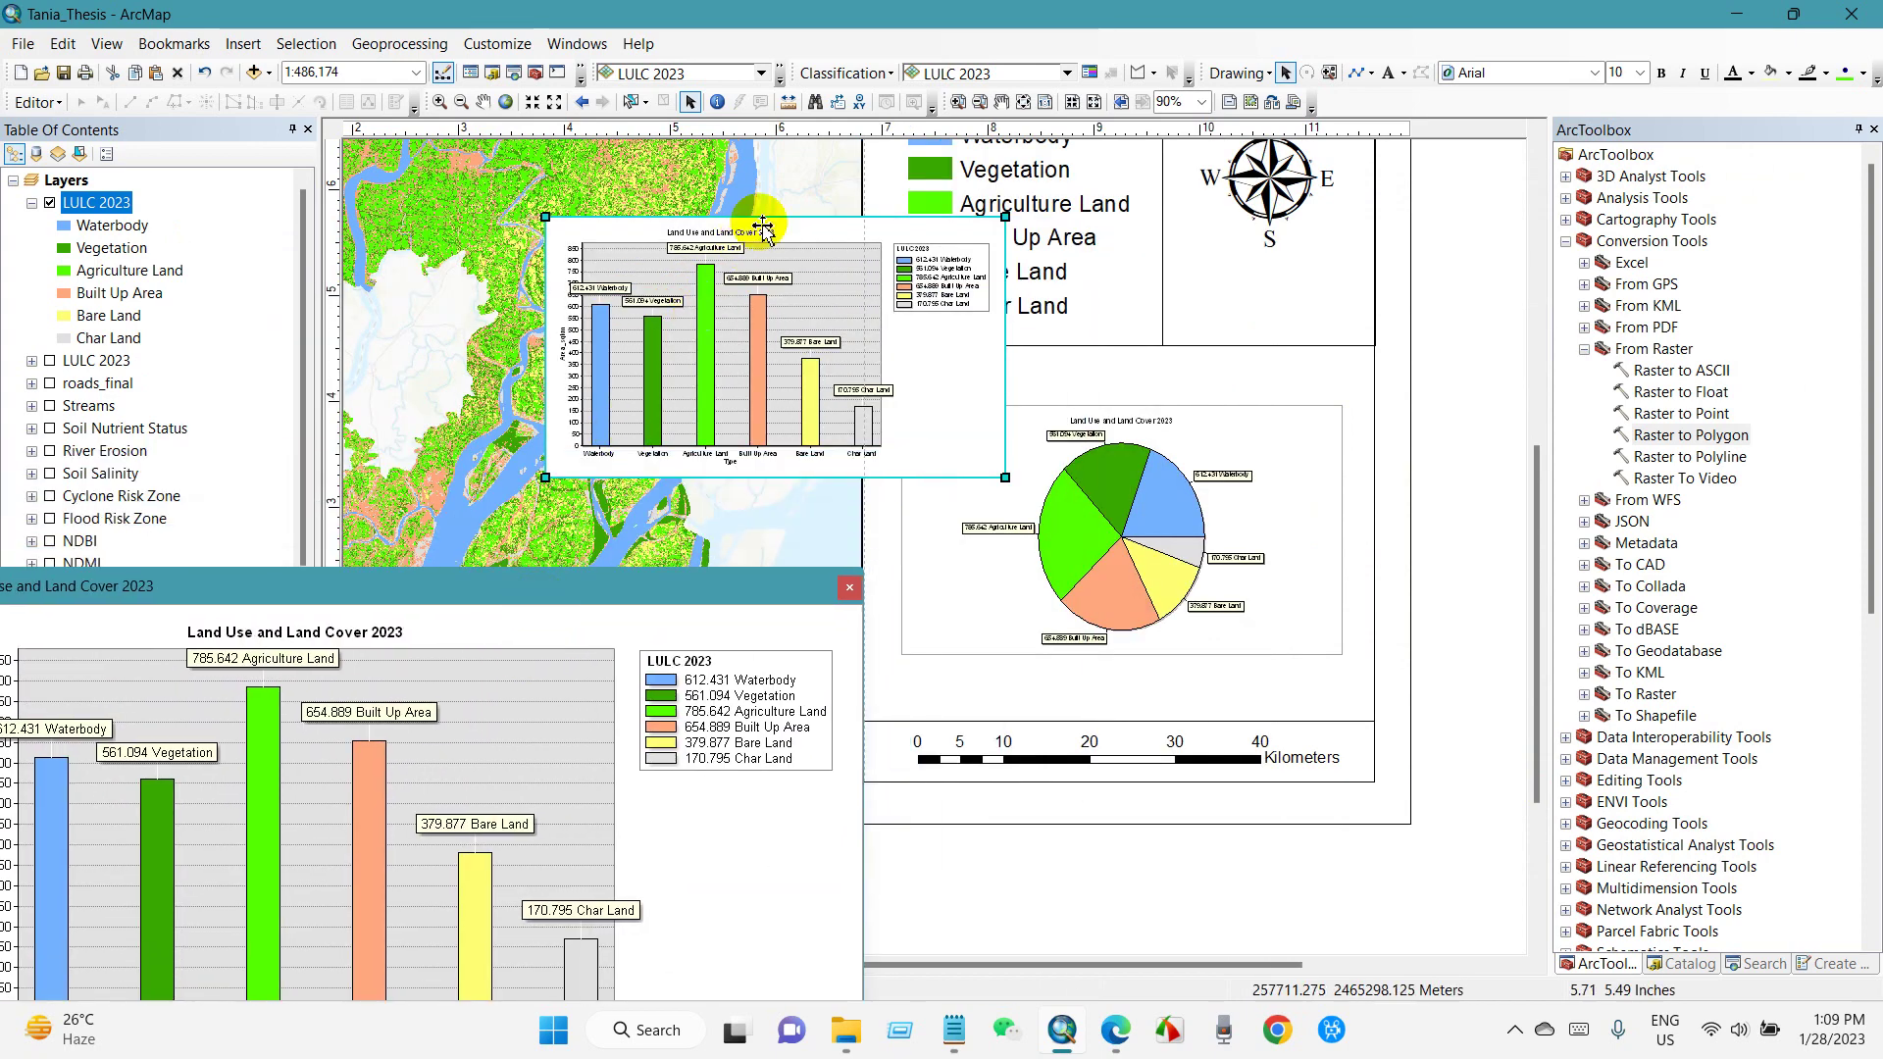
{"action": "left_click_drag", "start_coordinate": [782, 238], "coordinate": [1141, 275]}
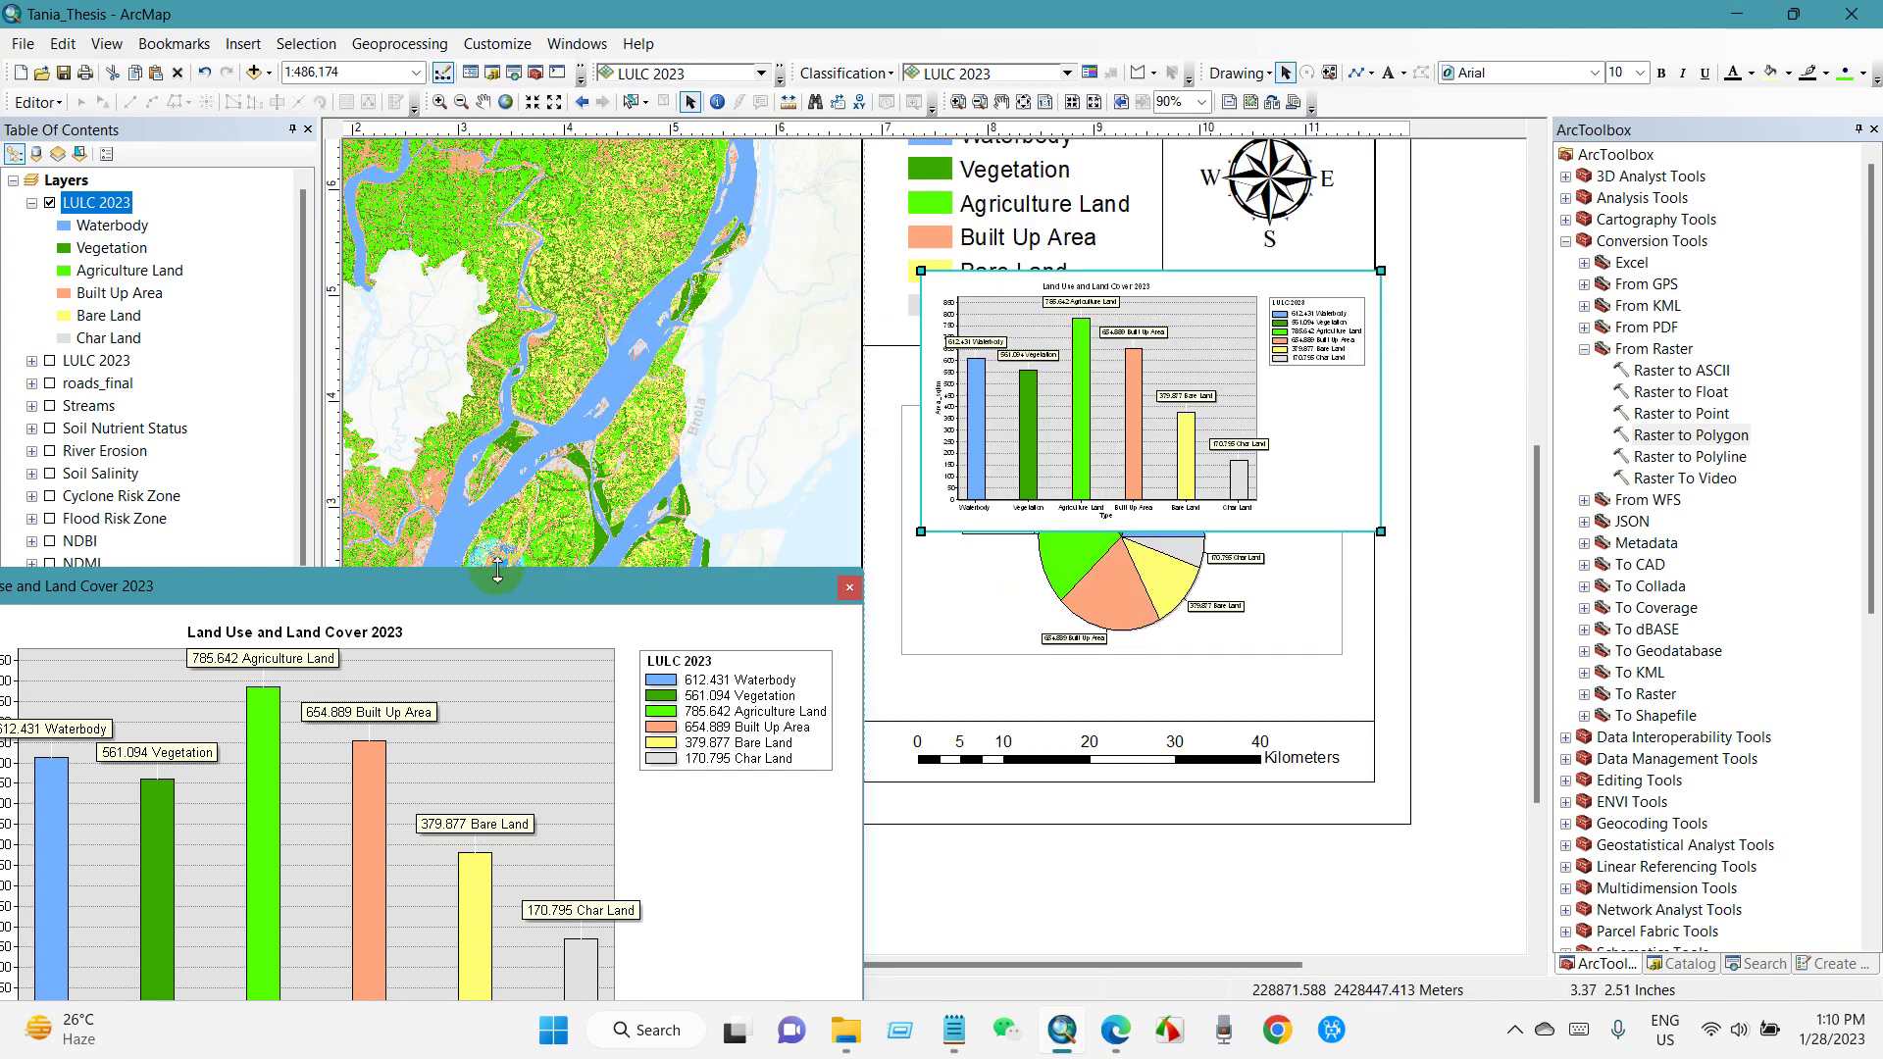
{"action": "left_click_drag", "start_coordinate": [549, 542], "coordinate": [880, 231]}
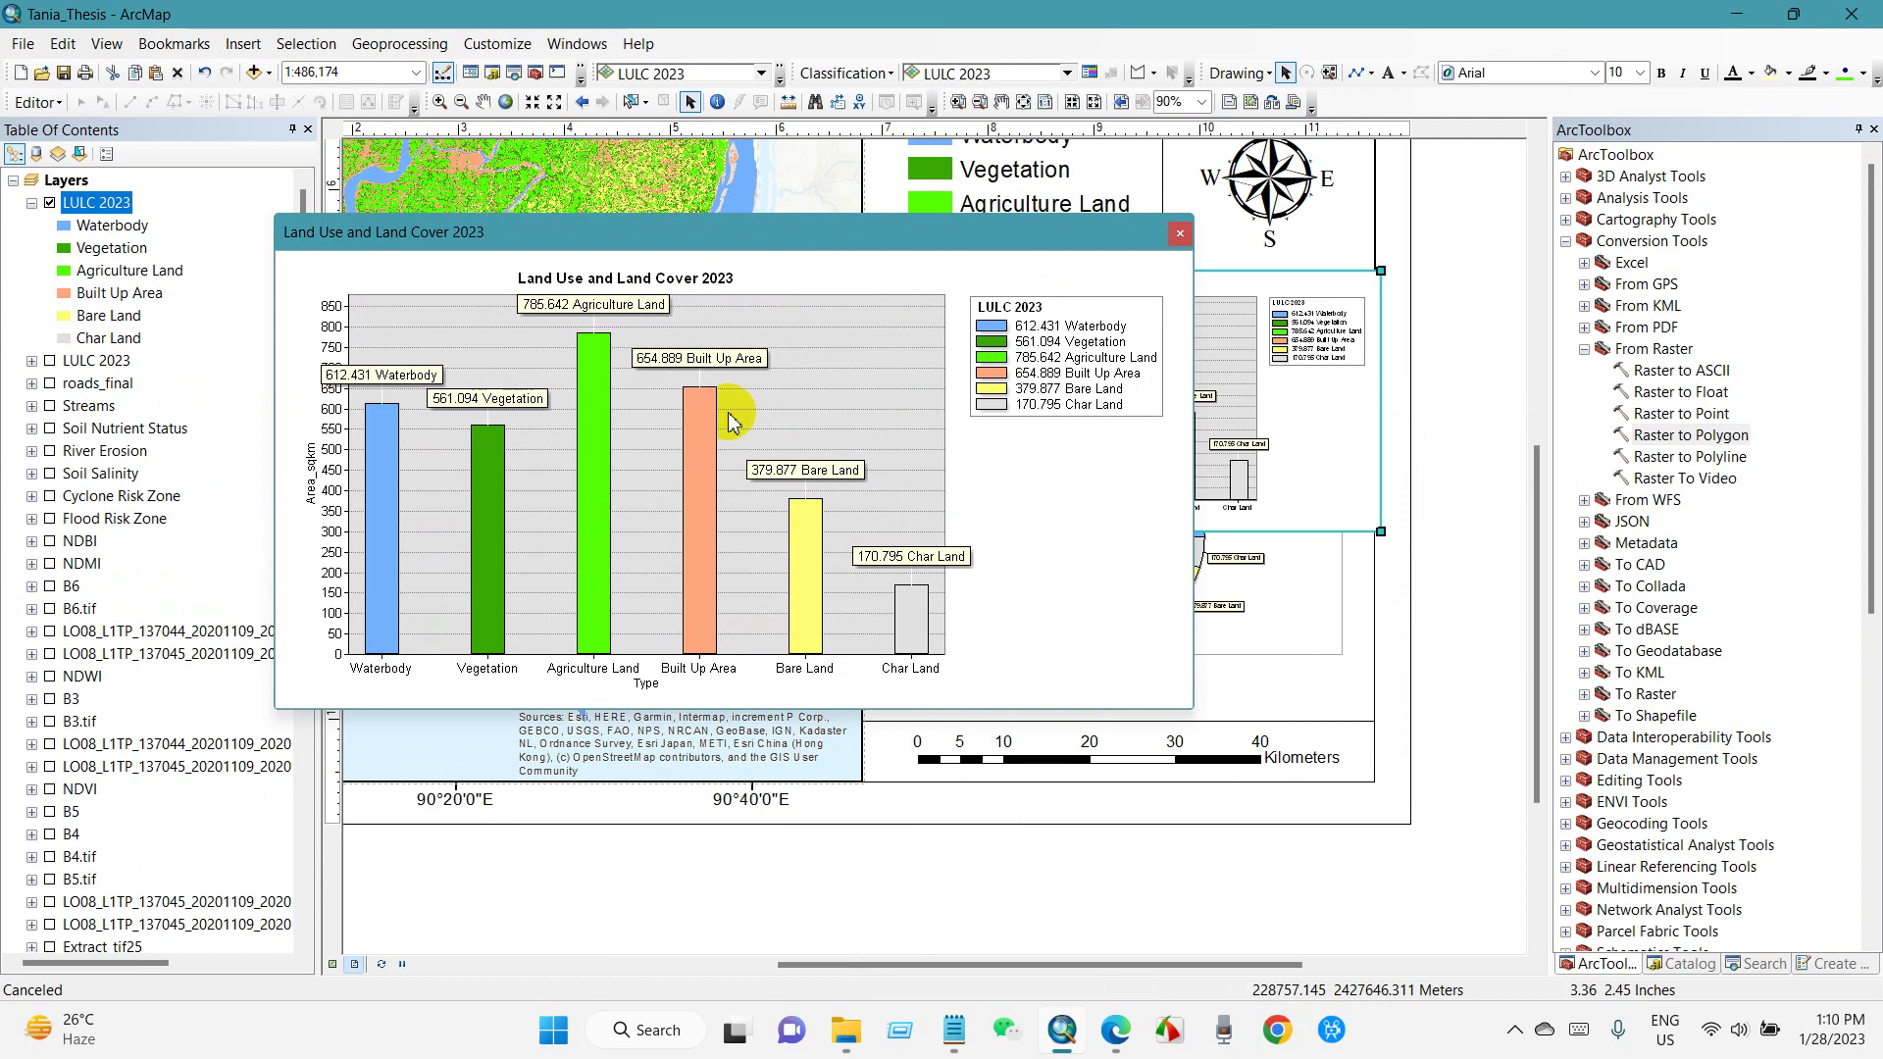
{"action": "left_click_drag", "start_coordinate": [726, 236], "coordinate": [1021, 256]}
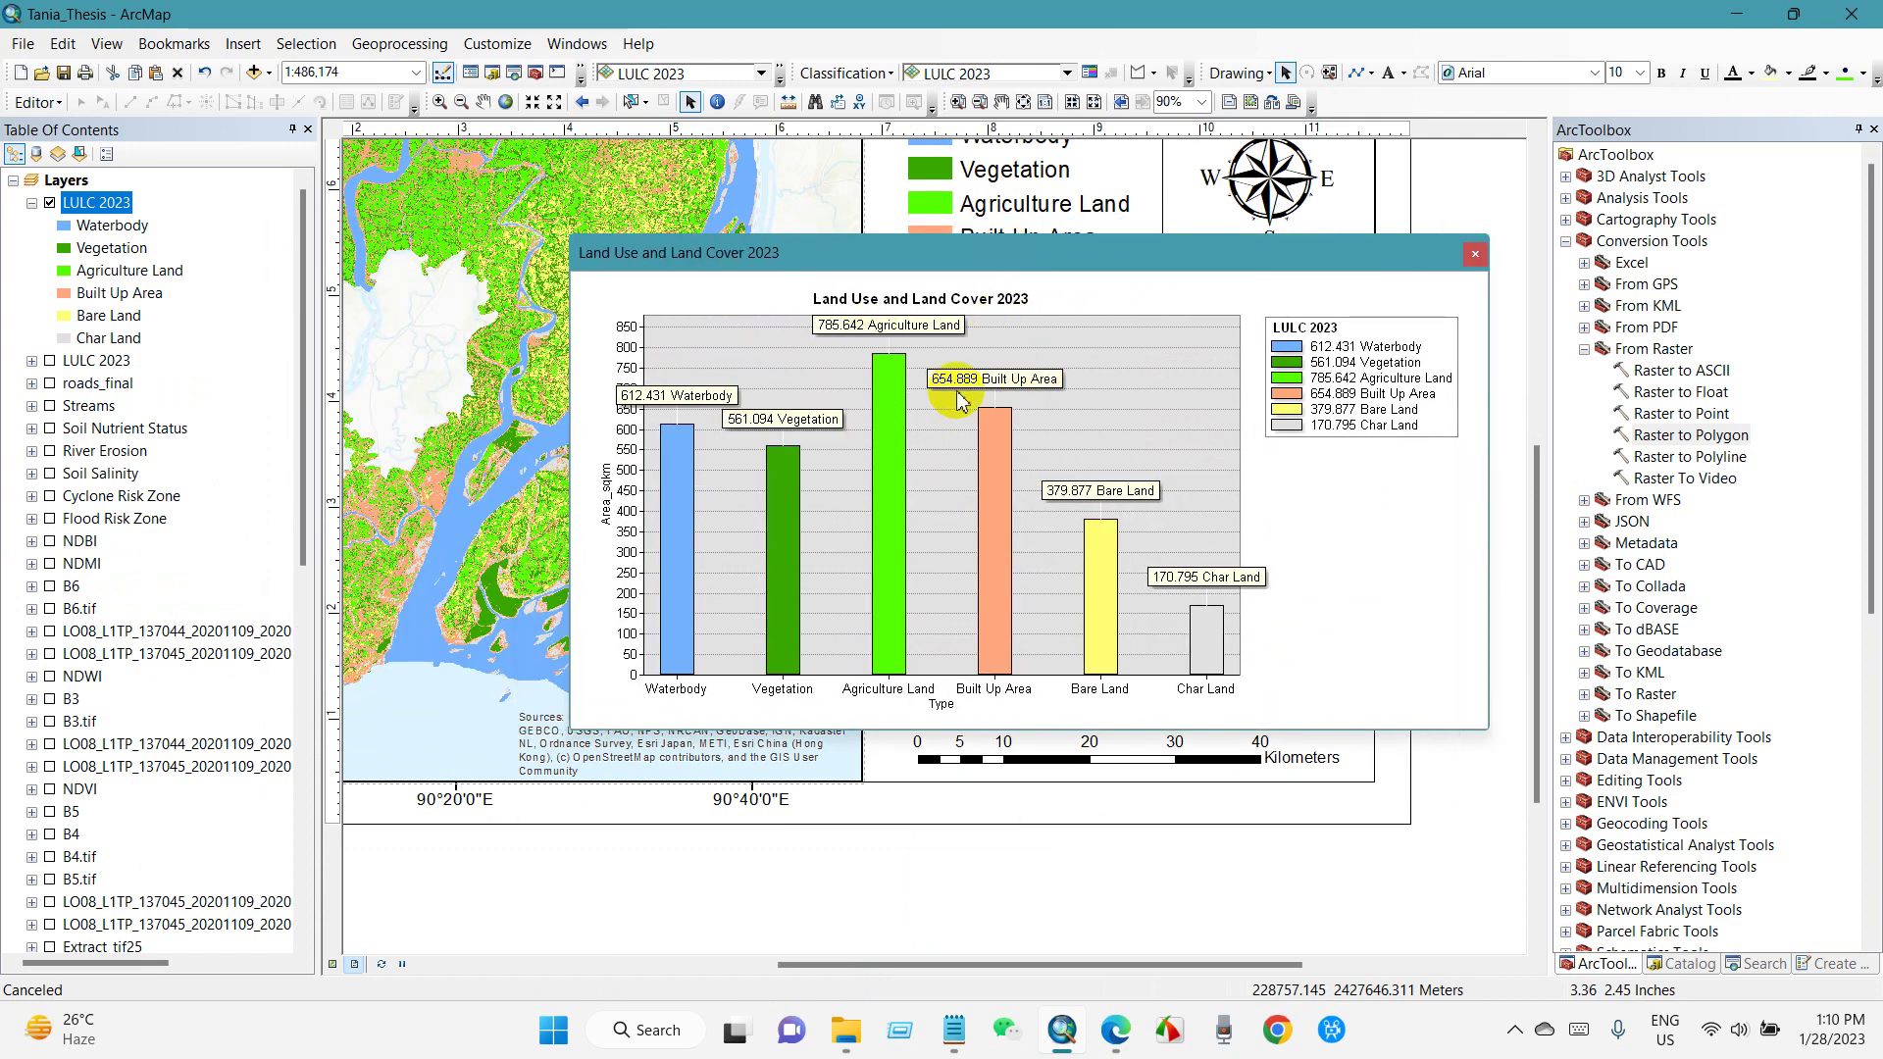
{"action": "right_click", "coordinate": [1096, 406]}
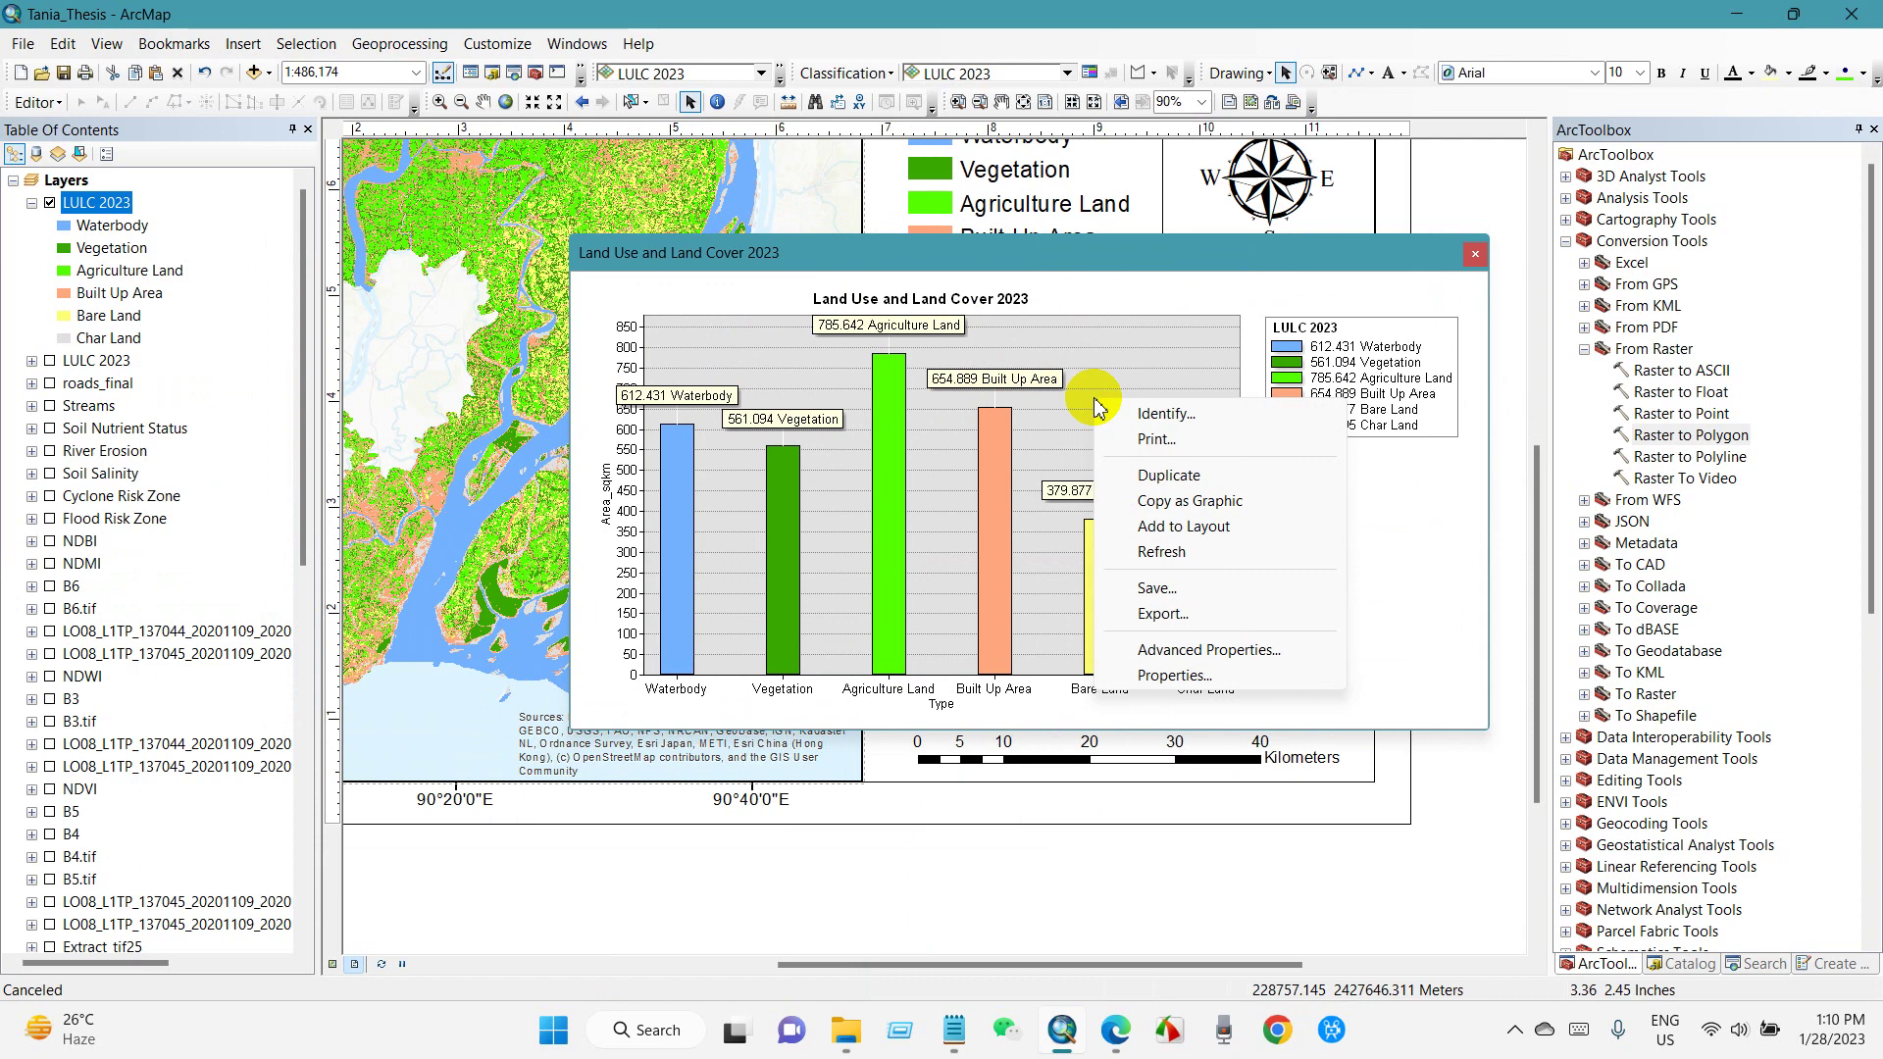
Start exporting the bar chart with JPEG as the image format, checking its size and quality settings.
{"action": "left_click", "coordinate": [1158, 616]}
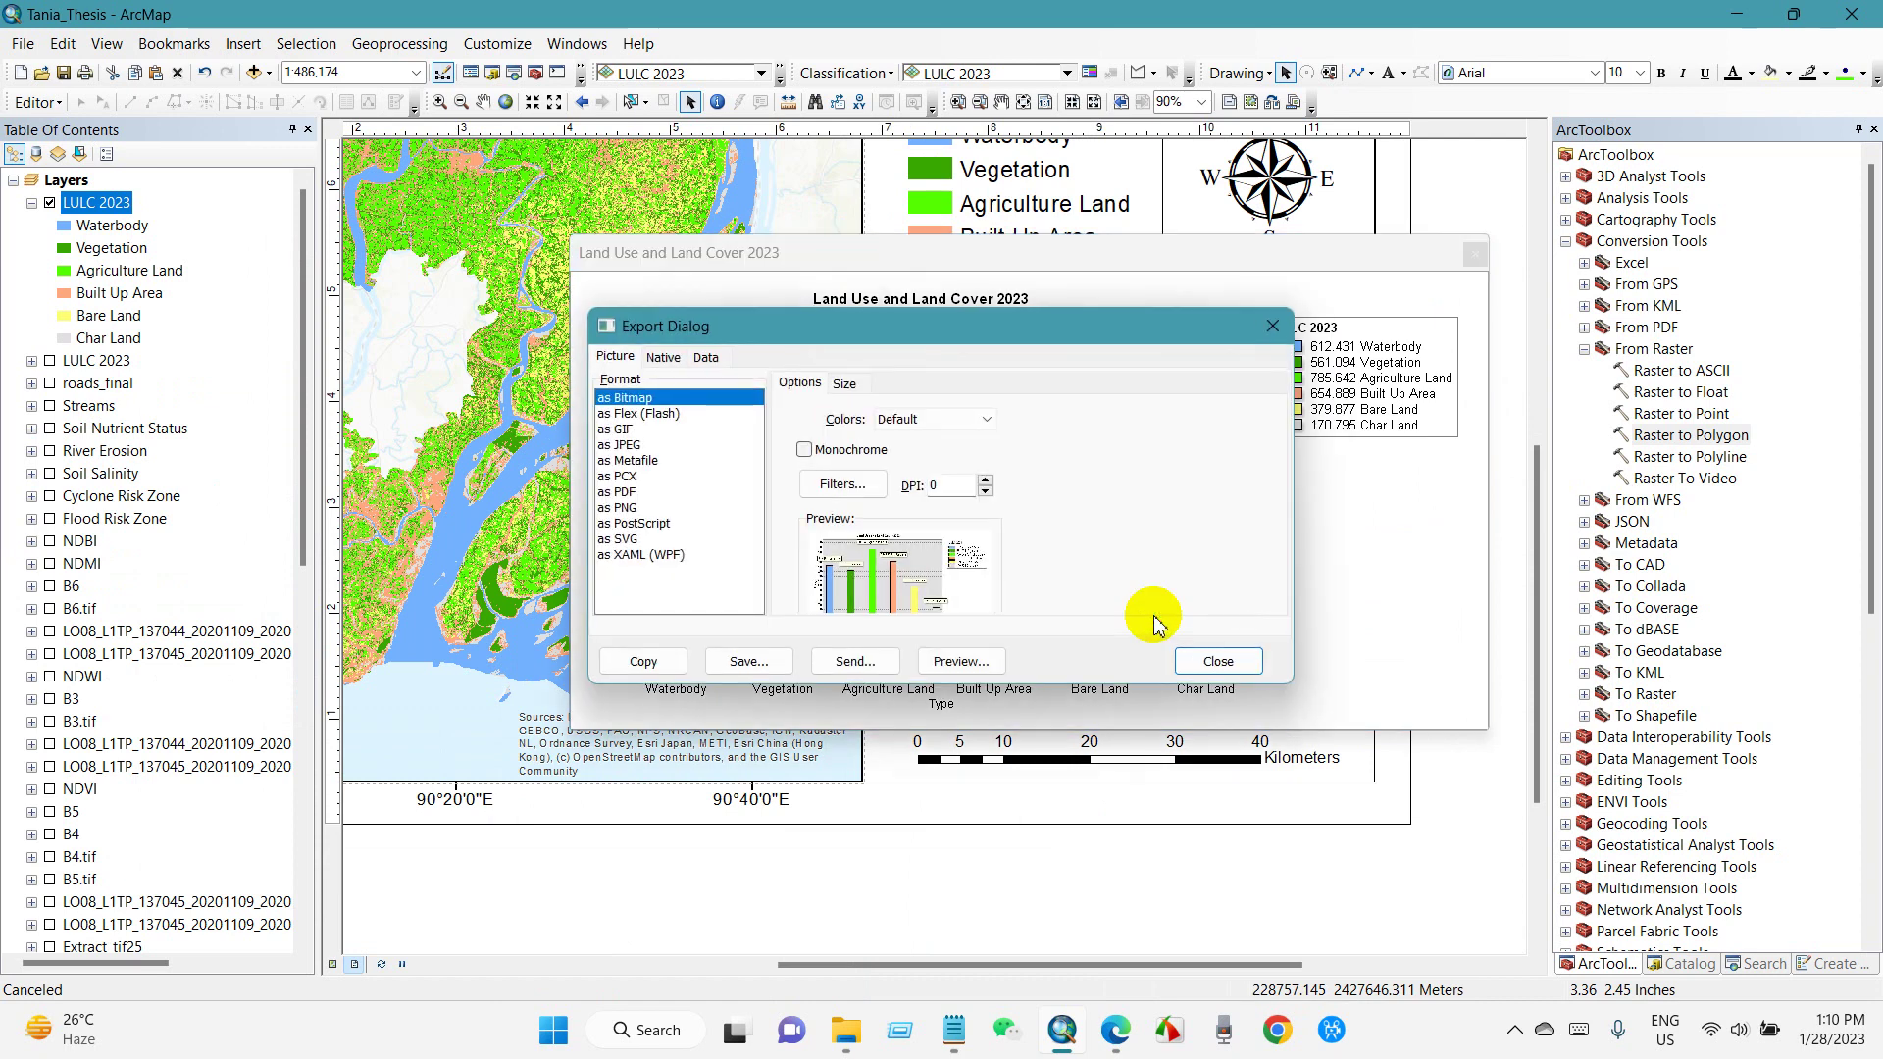
{"action": "left_click_drag", "start_coordinate": [813, 316], "coordinate": [954, 235]}
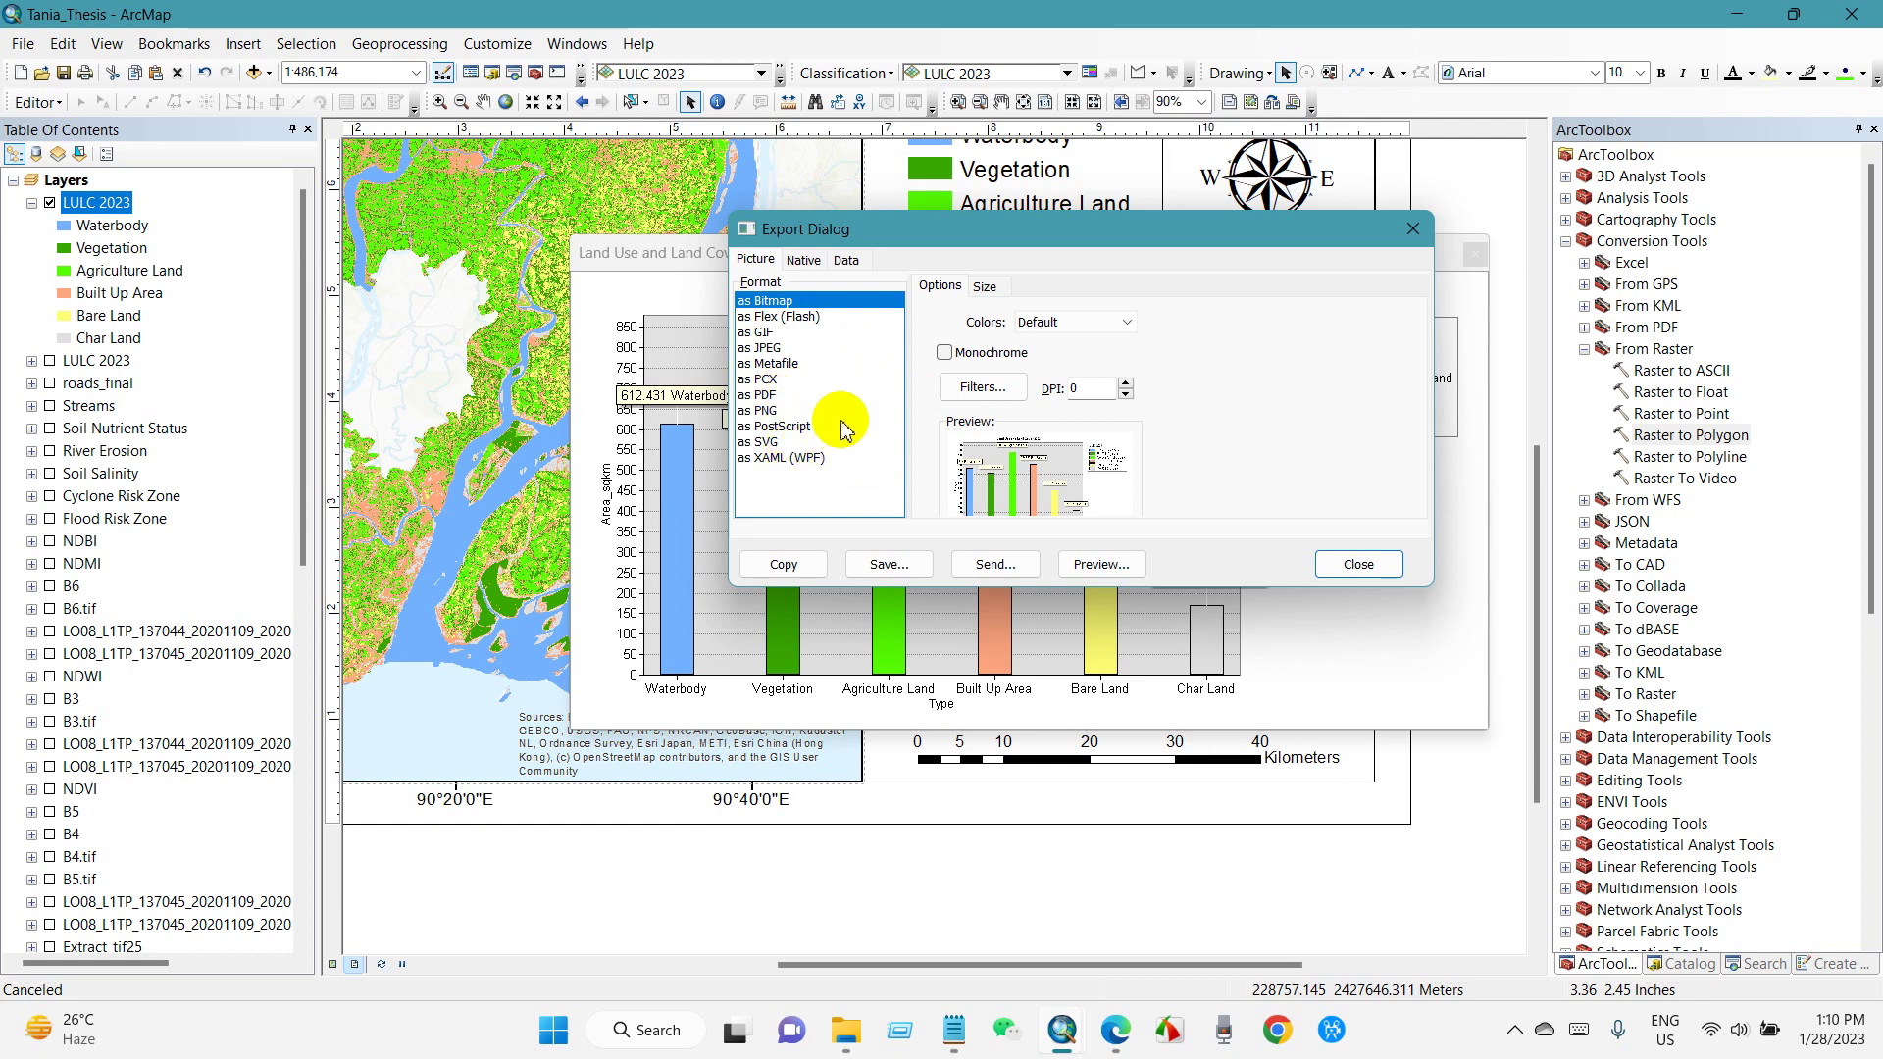
{"action": "left_click", "coordinate": [770, 350]}
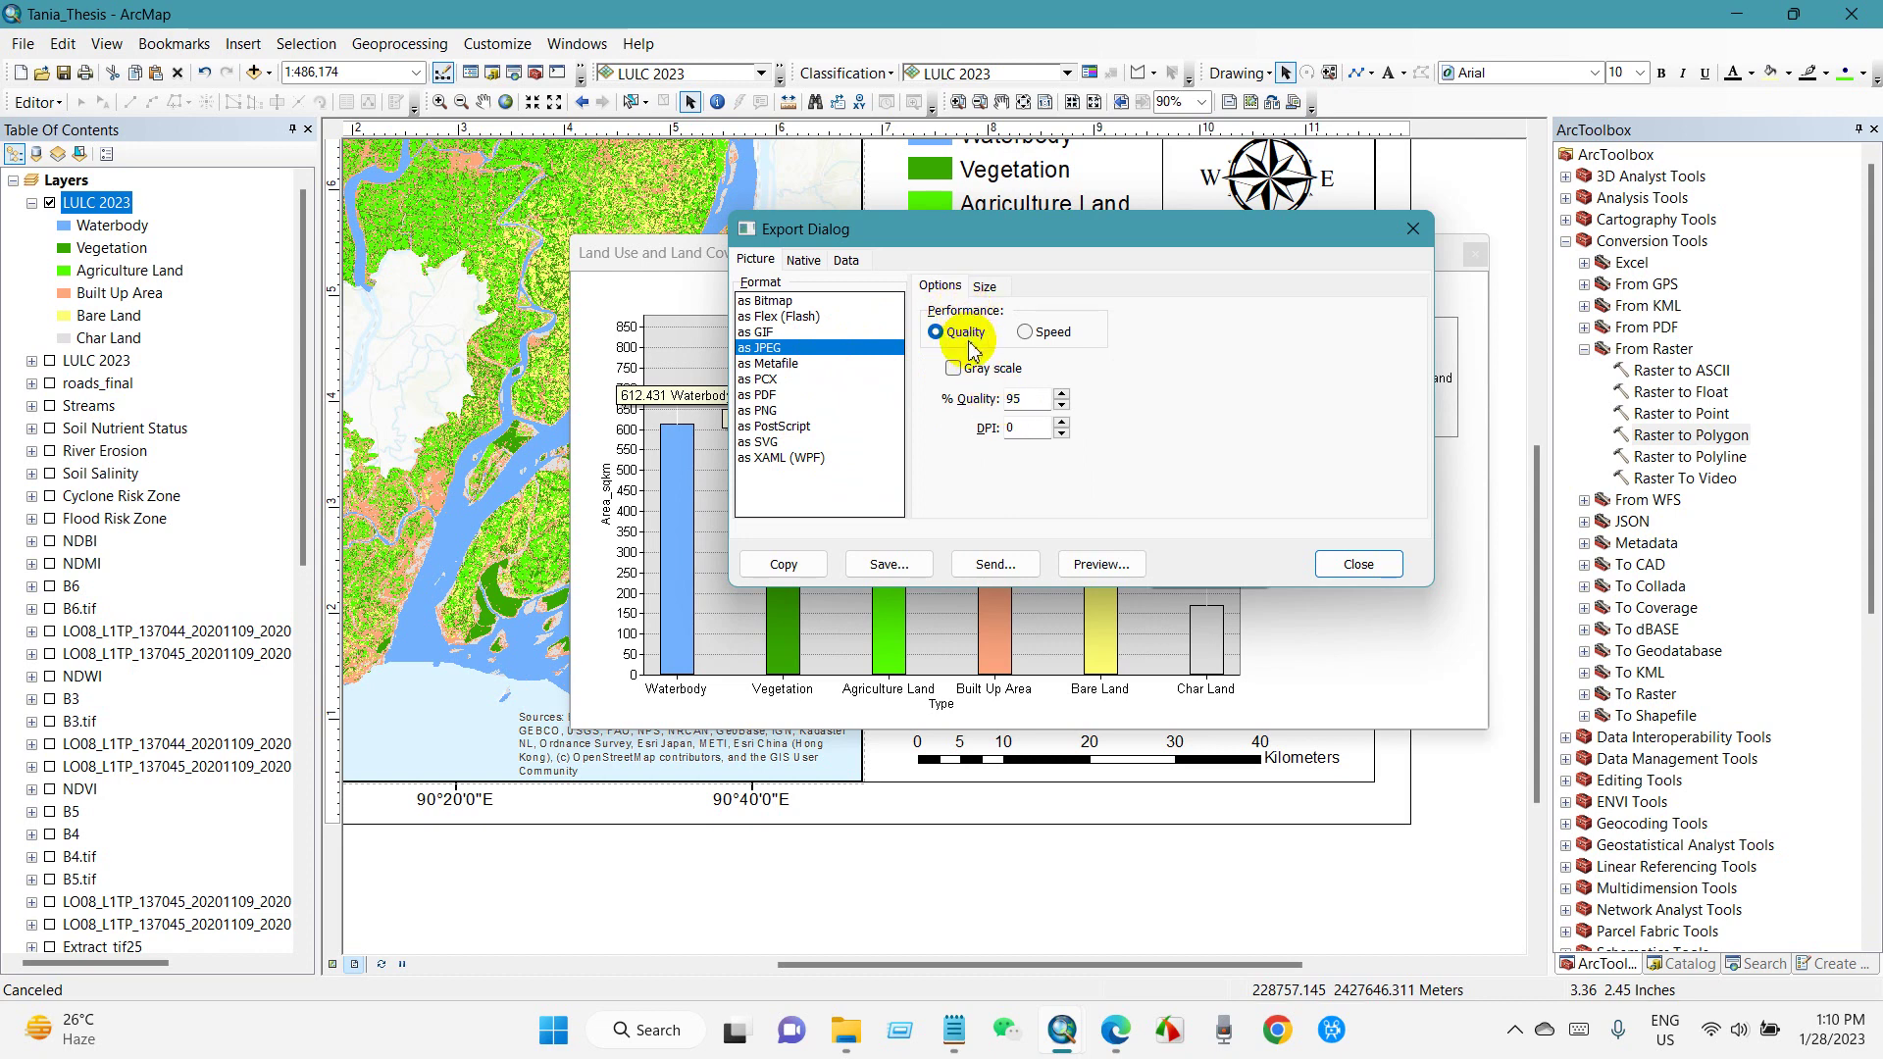
{"action": "left_click", "coordinate": [985, 287]}
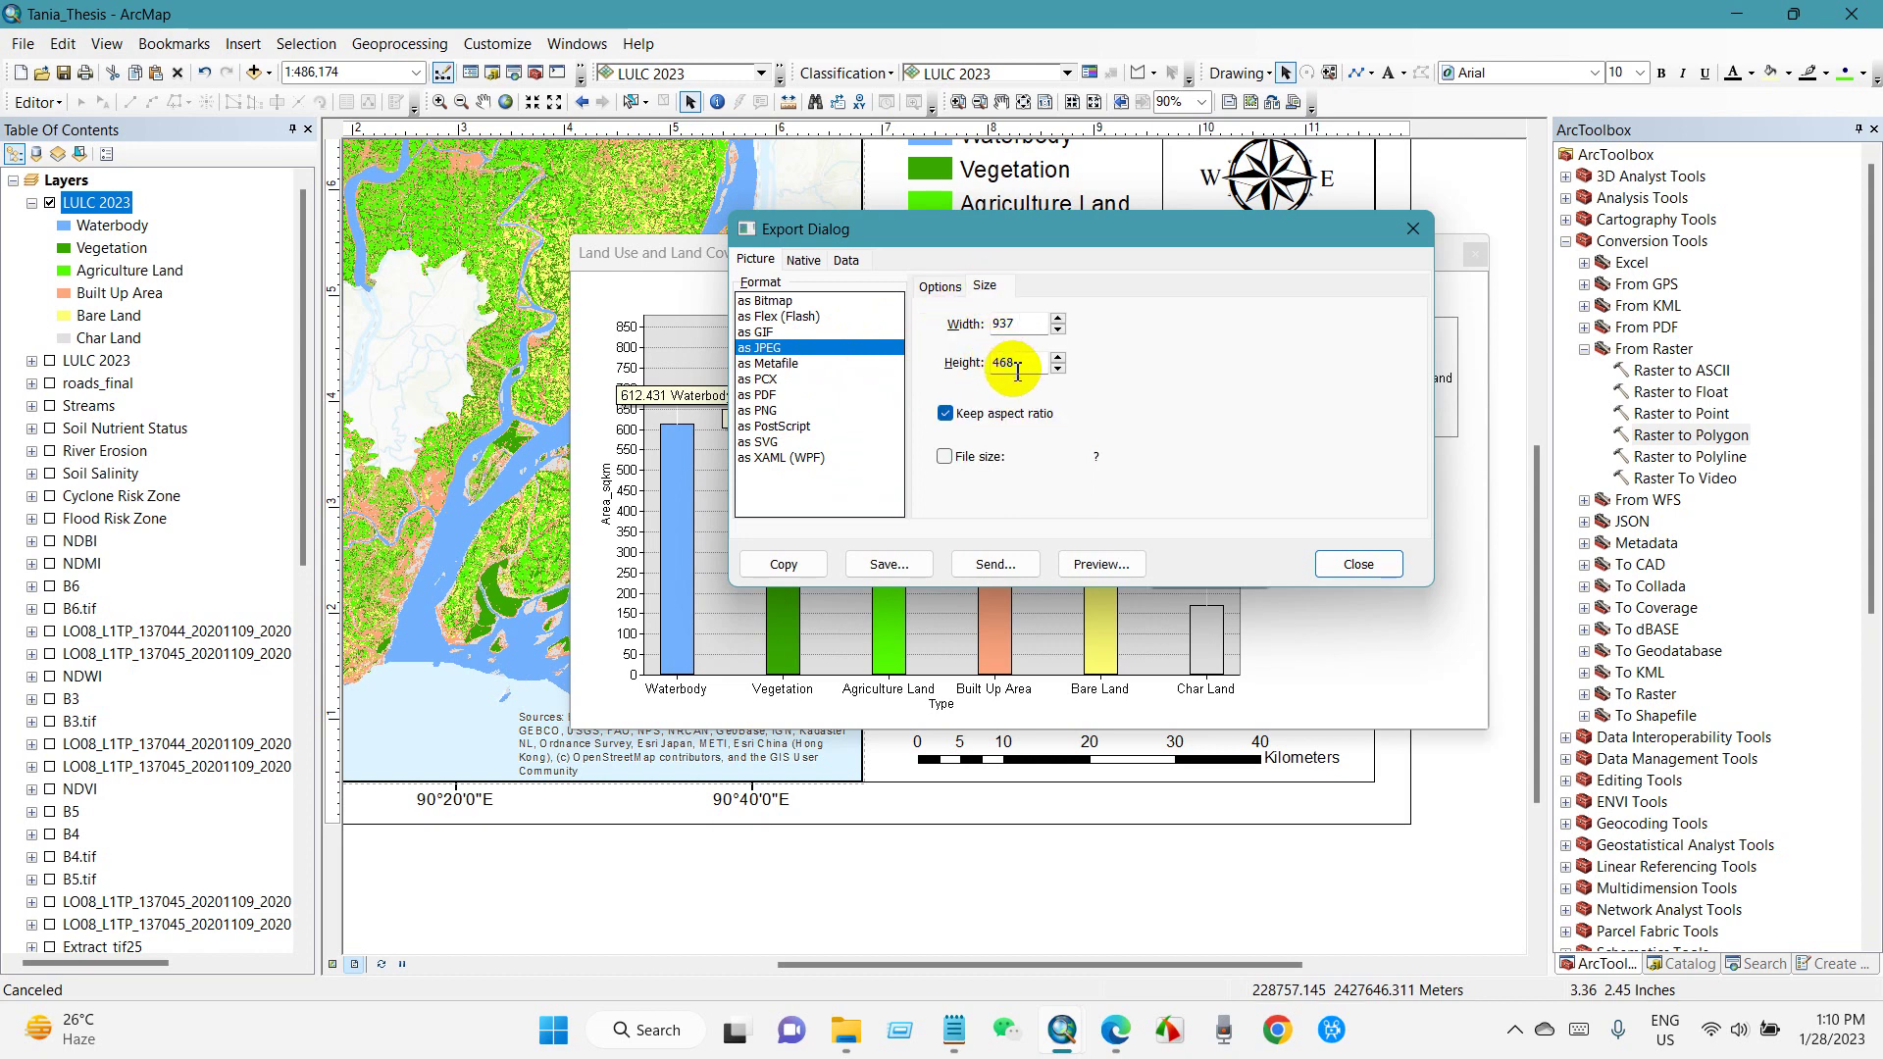
{"action": "left_click", "coordinate": [940, 285]}
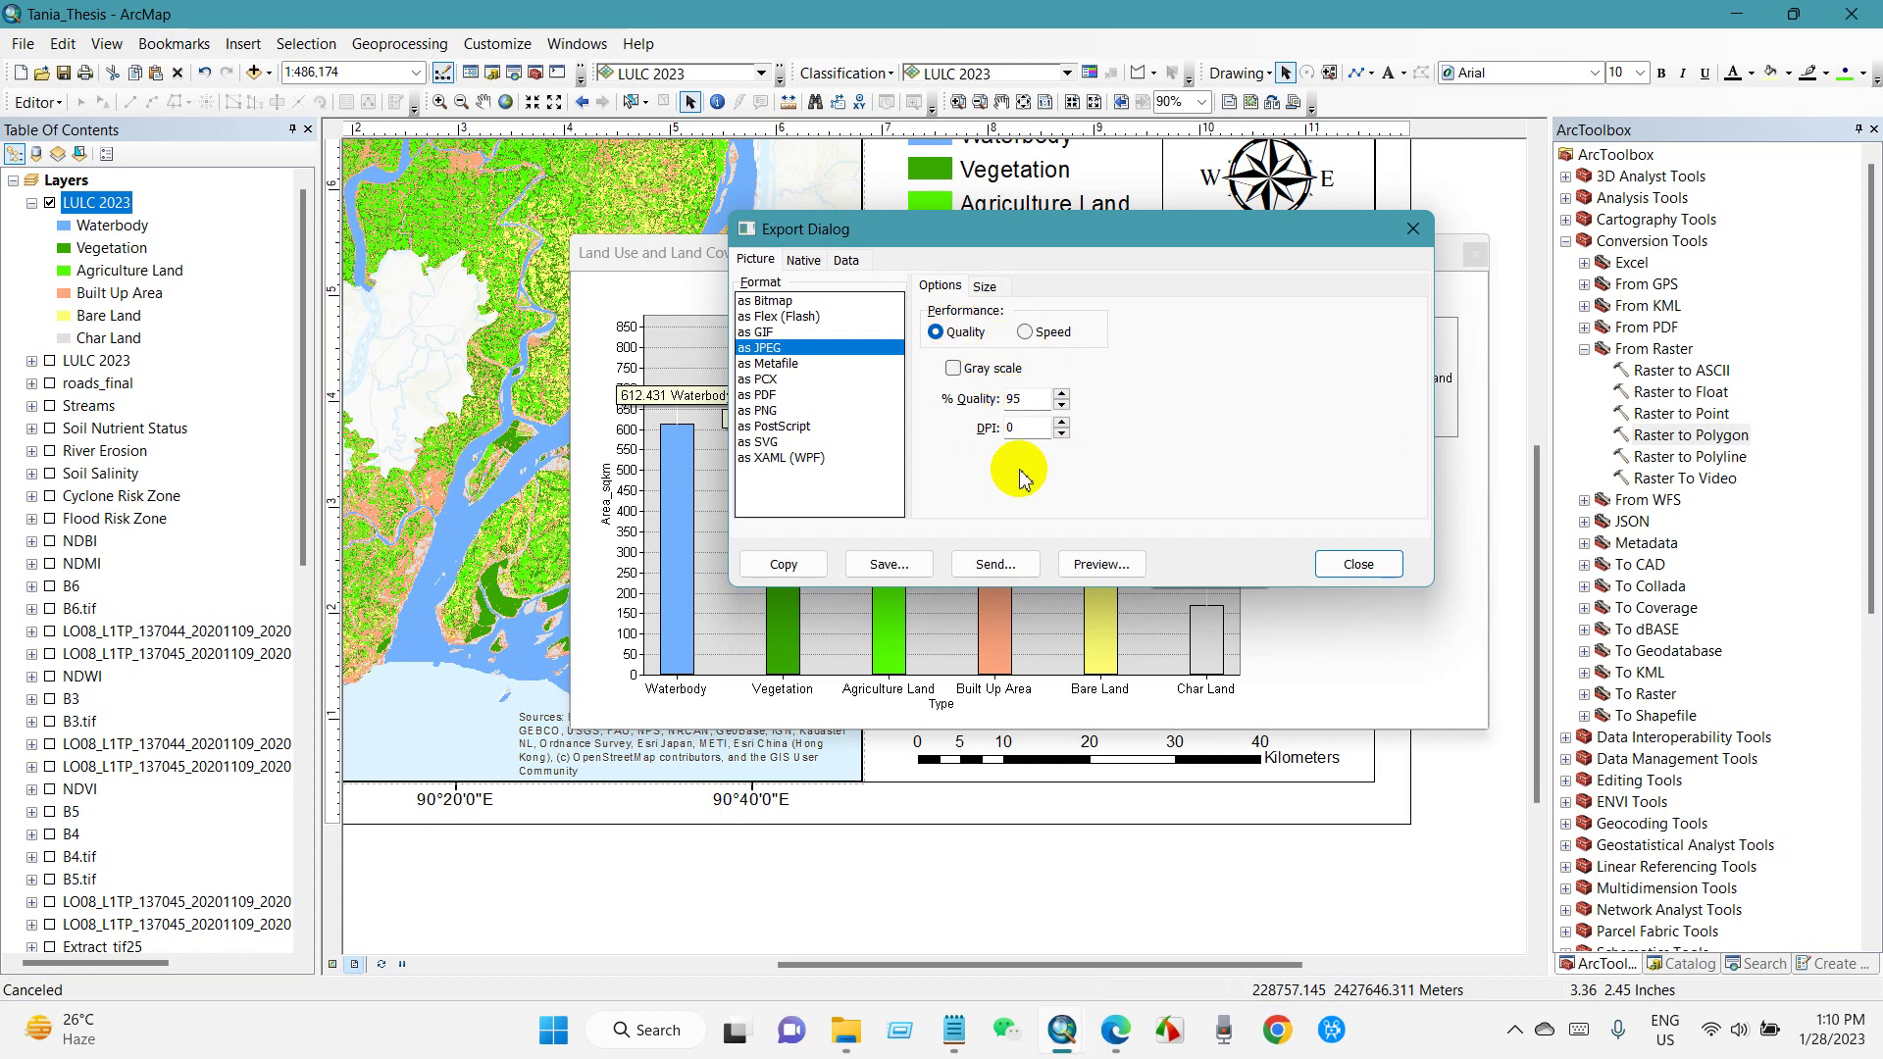
Save the JPEG to the Desktop as LULC 2023.
{"action": "left_click", "coordinate": [890, 561]}
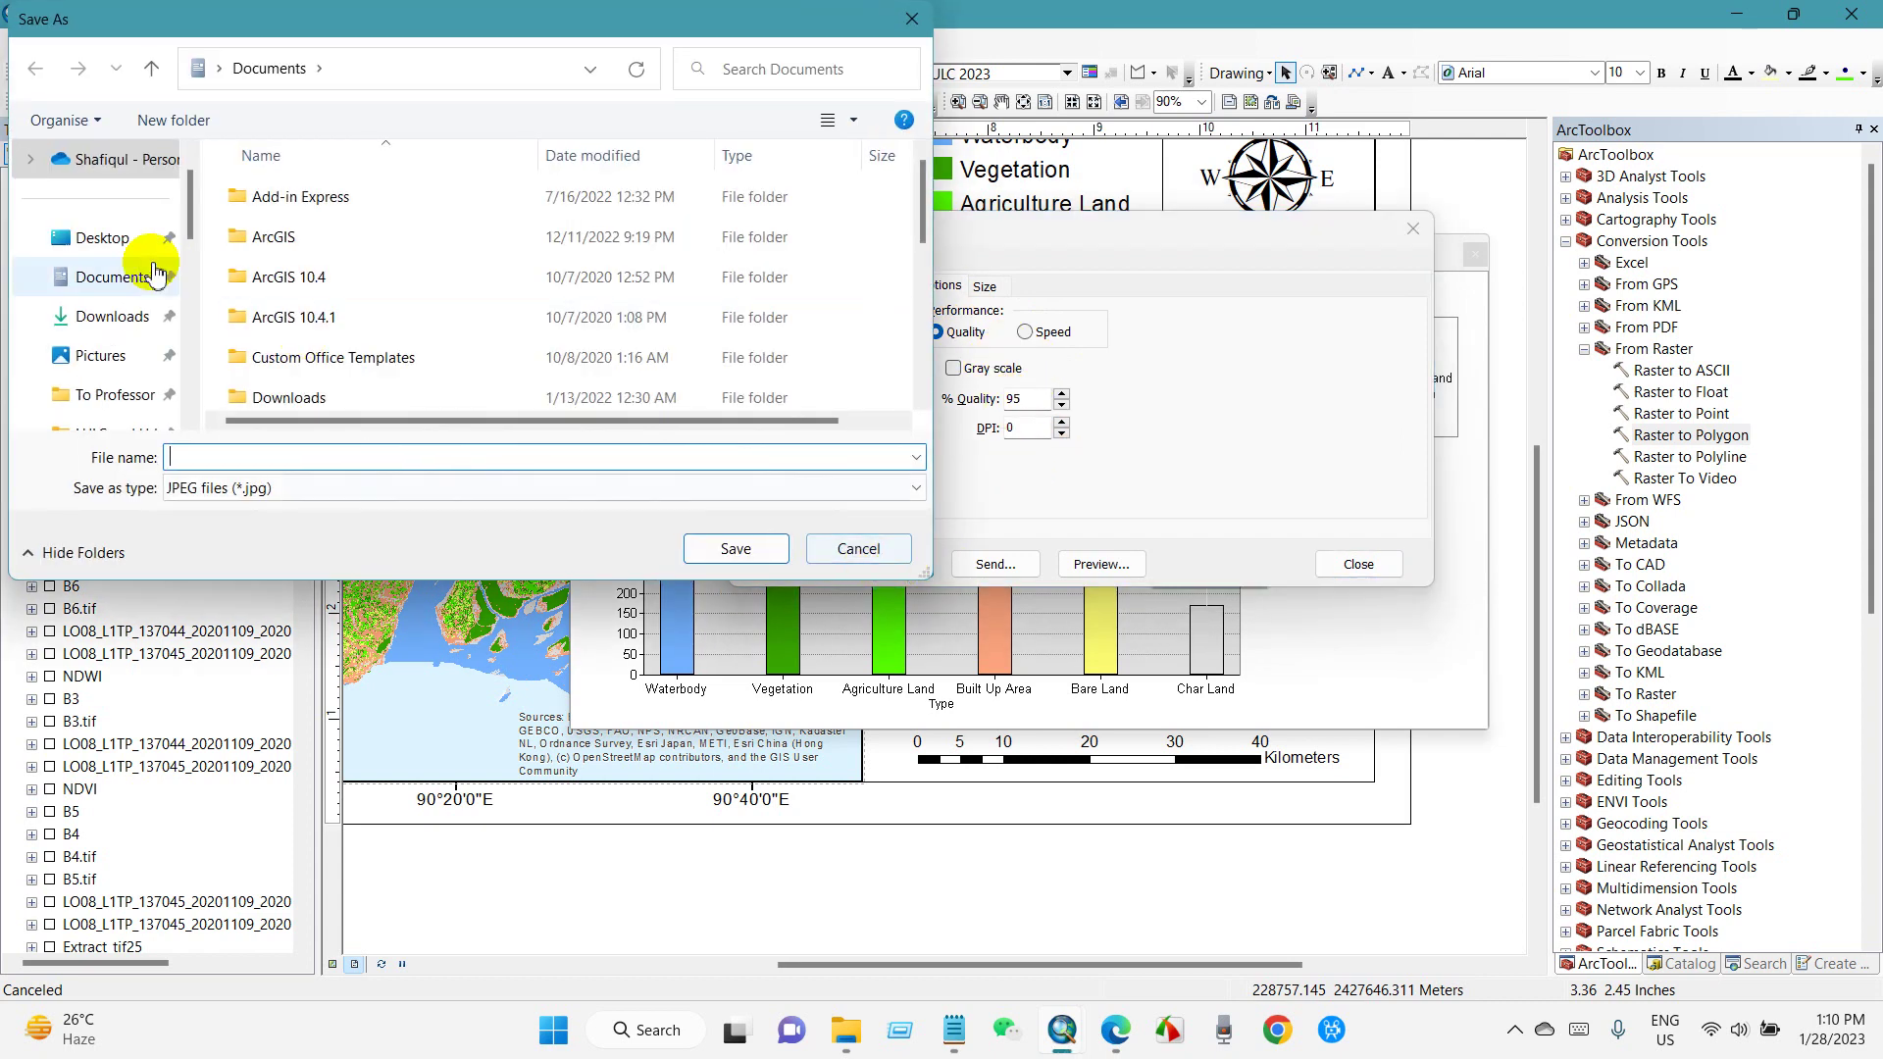
{"action": "left_click", "coordinate": [106, 238]}
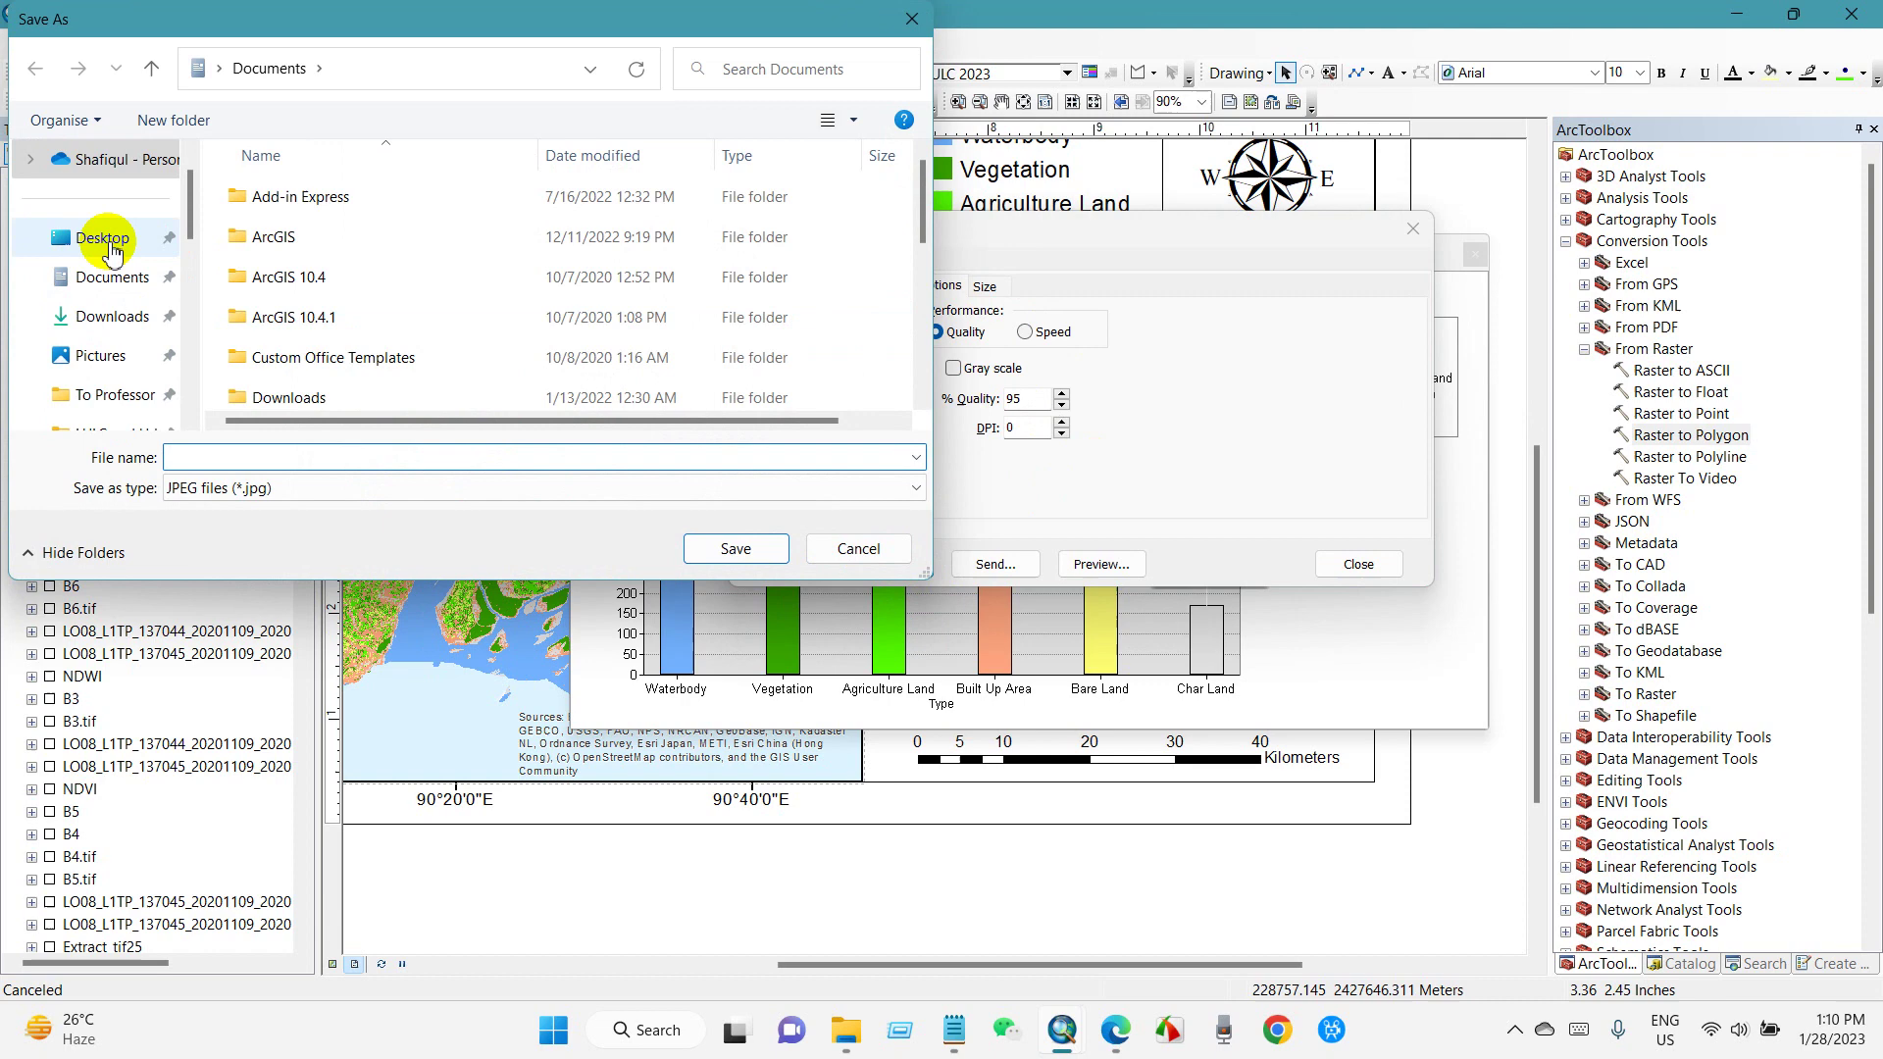
{"action": "left_click", "coordinate": [198, 460]}
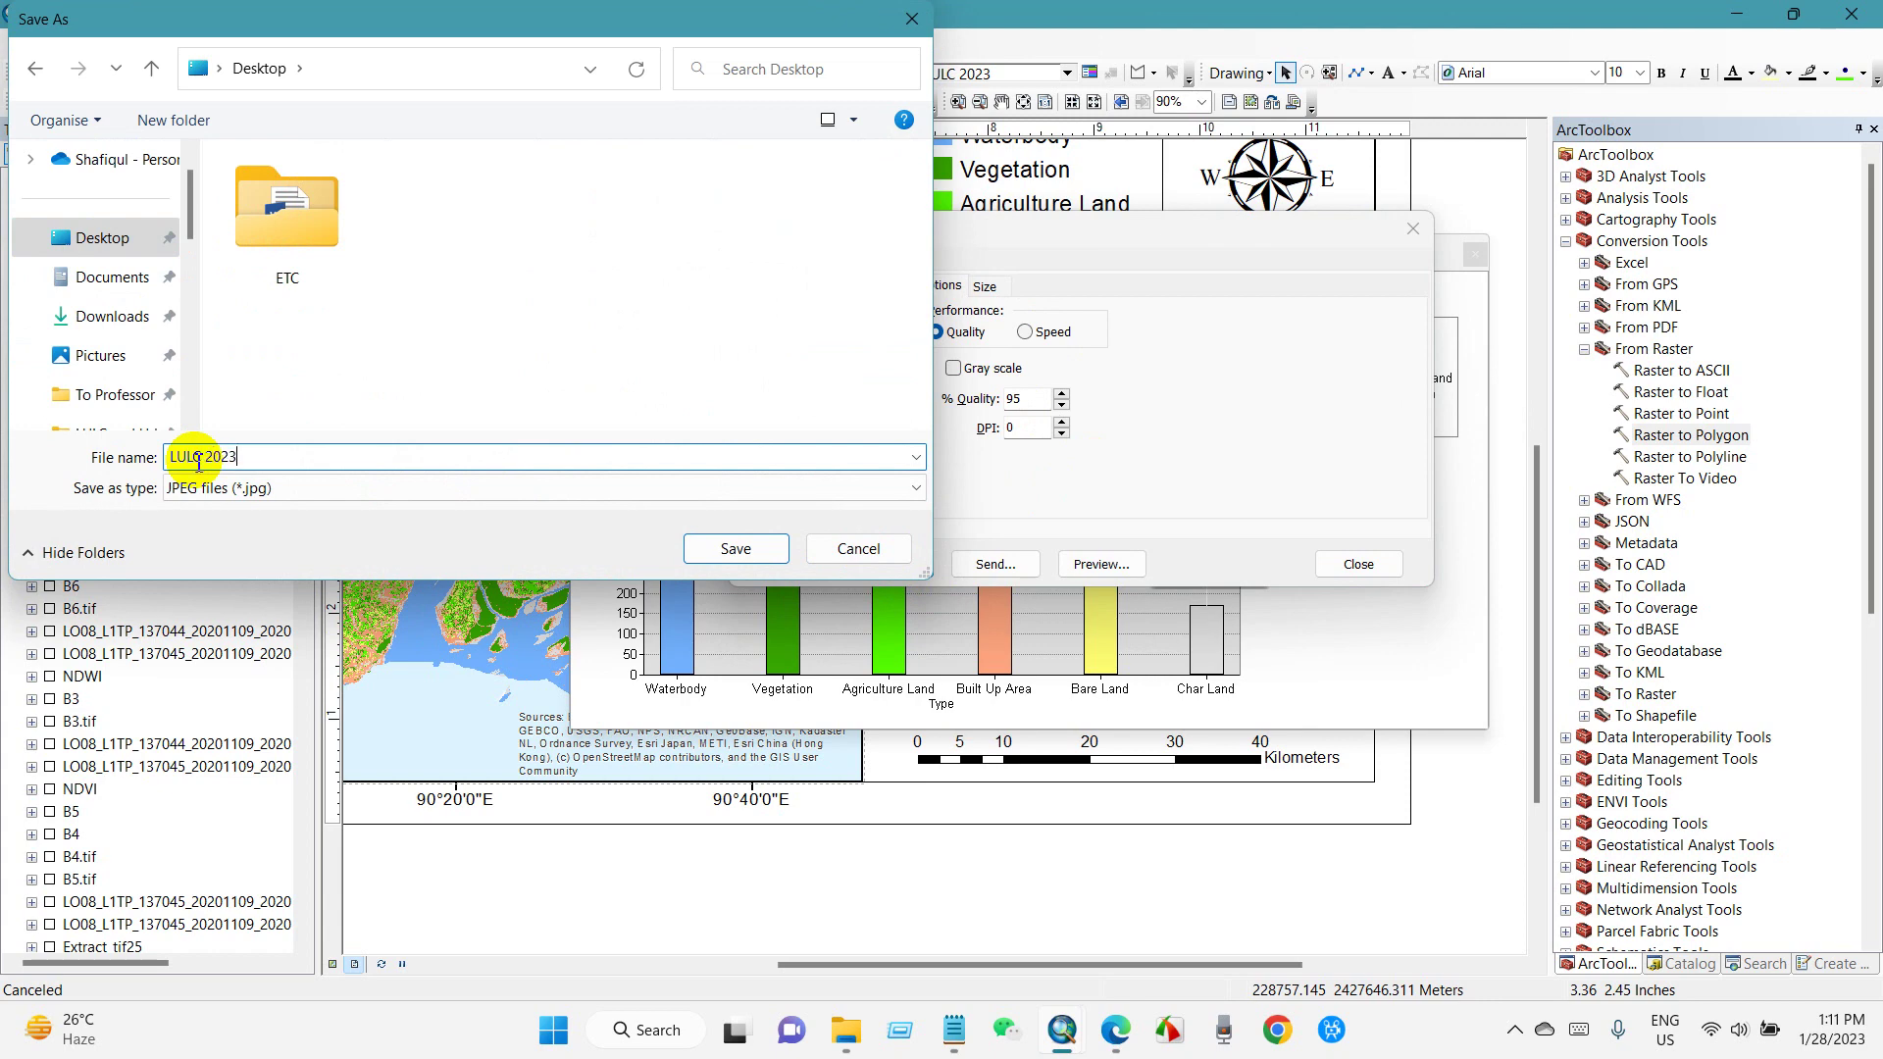
{"action": "left_click", "coordinate": [738, 550]}
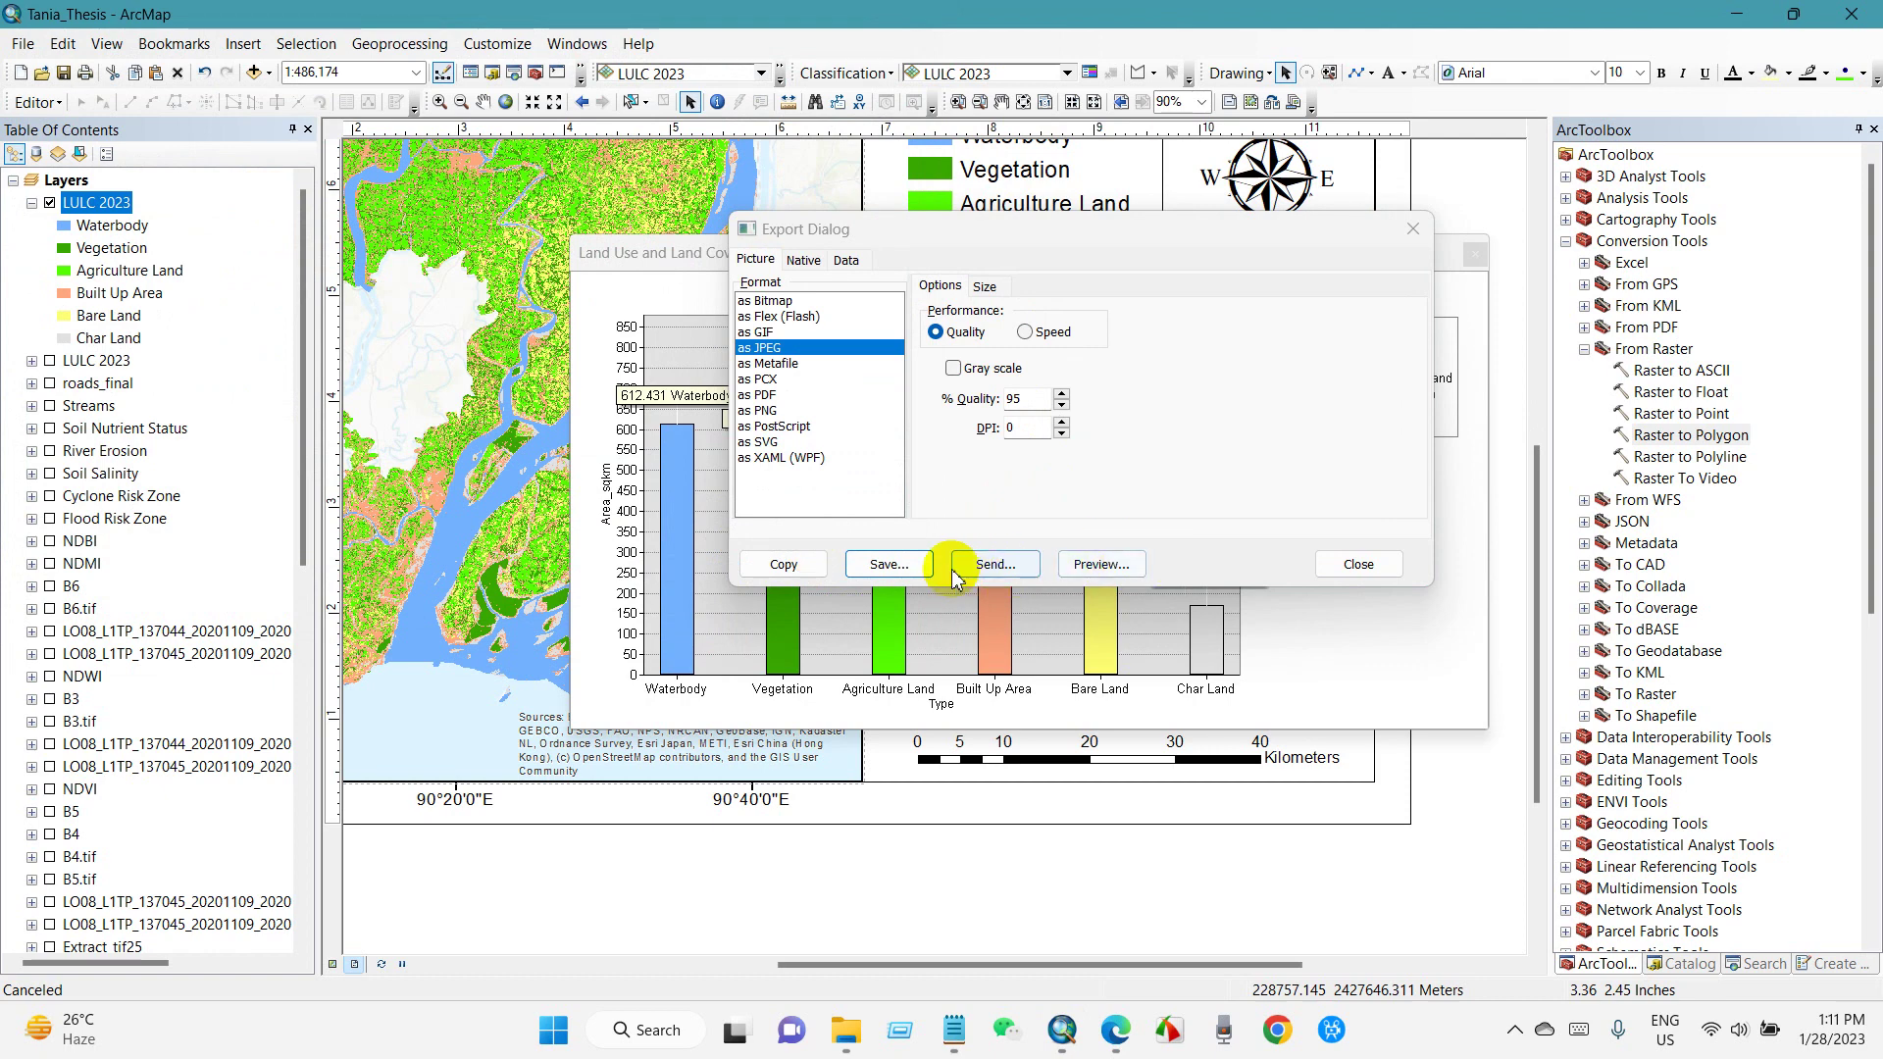
View LULC 2023.jpg from the Desktop in Photos, zooming in and out to inspect the bar chart.
{"action": "left_click", "coordinate": [853, 1035]}
{"action": "left_click", "coordinate": [853, 1035]}
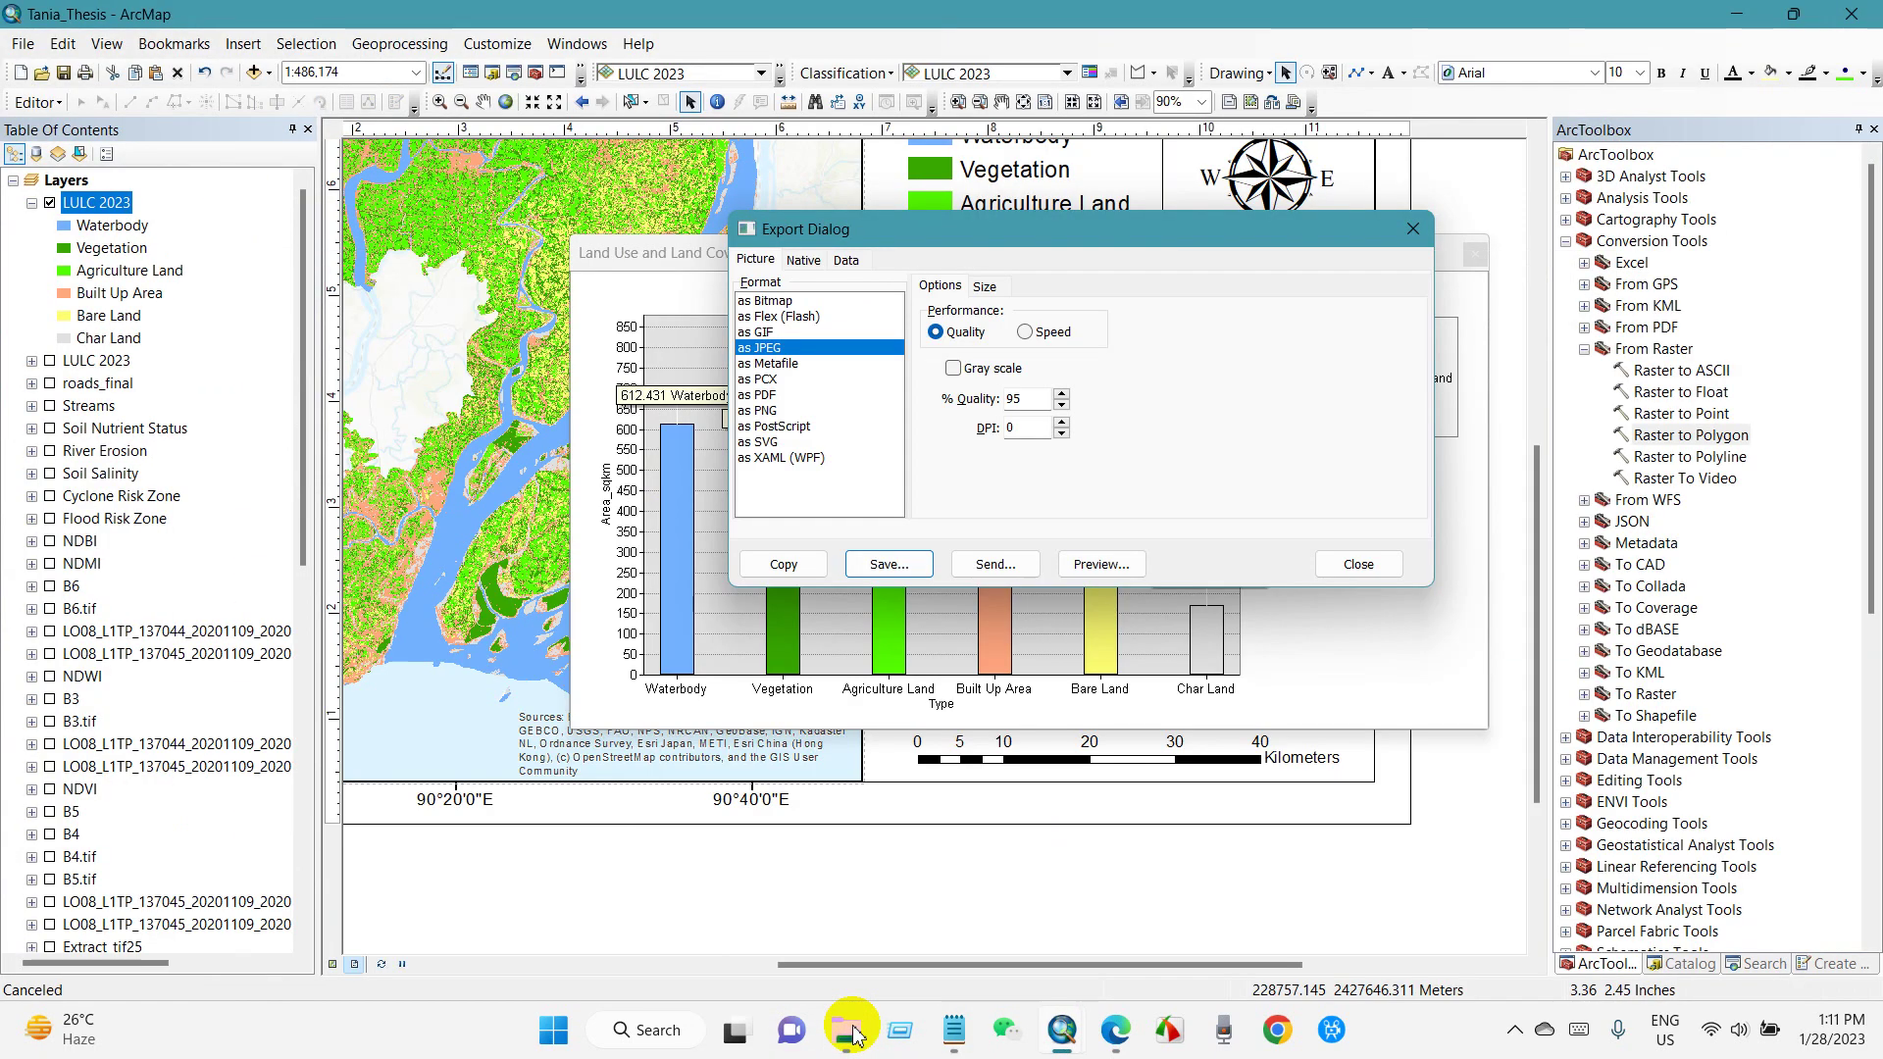
{"action": "left_click", "coordinate": [853, 1035]}
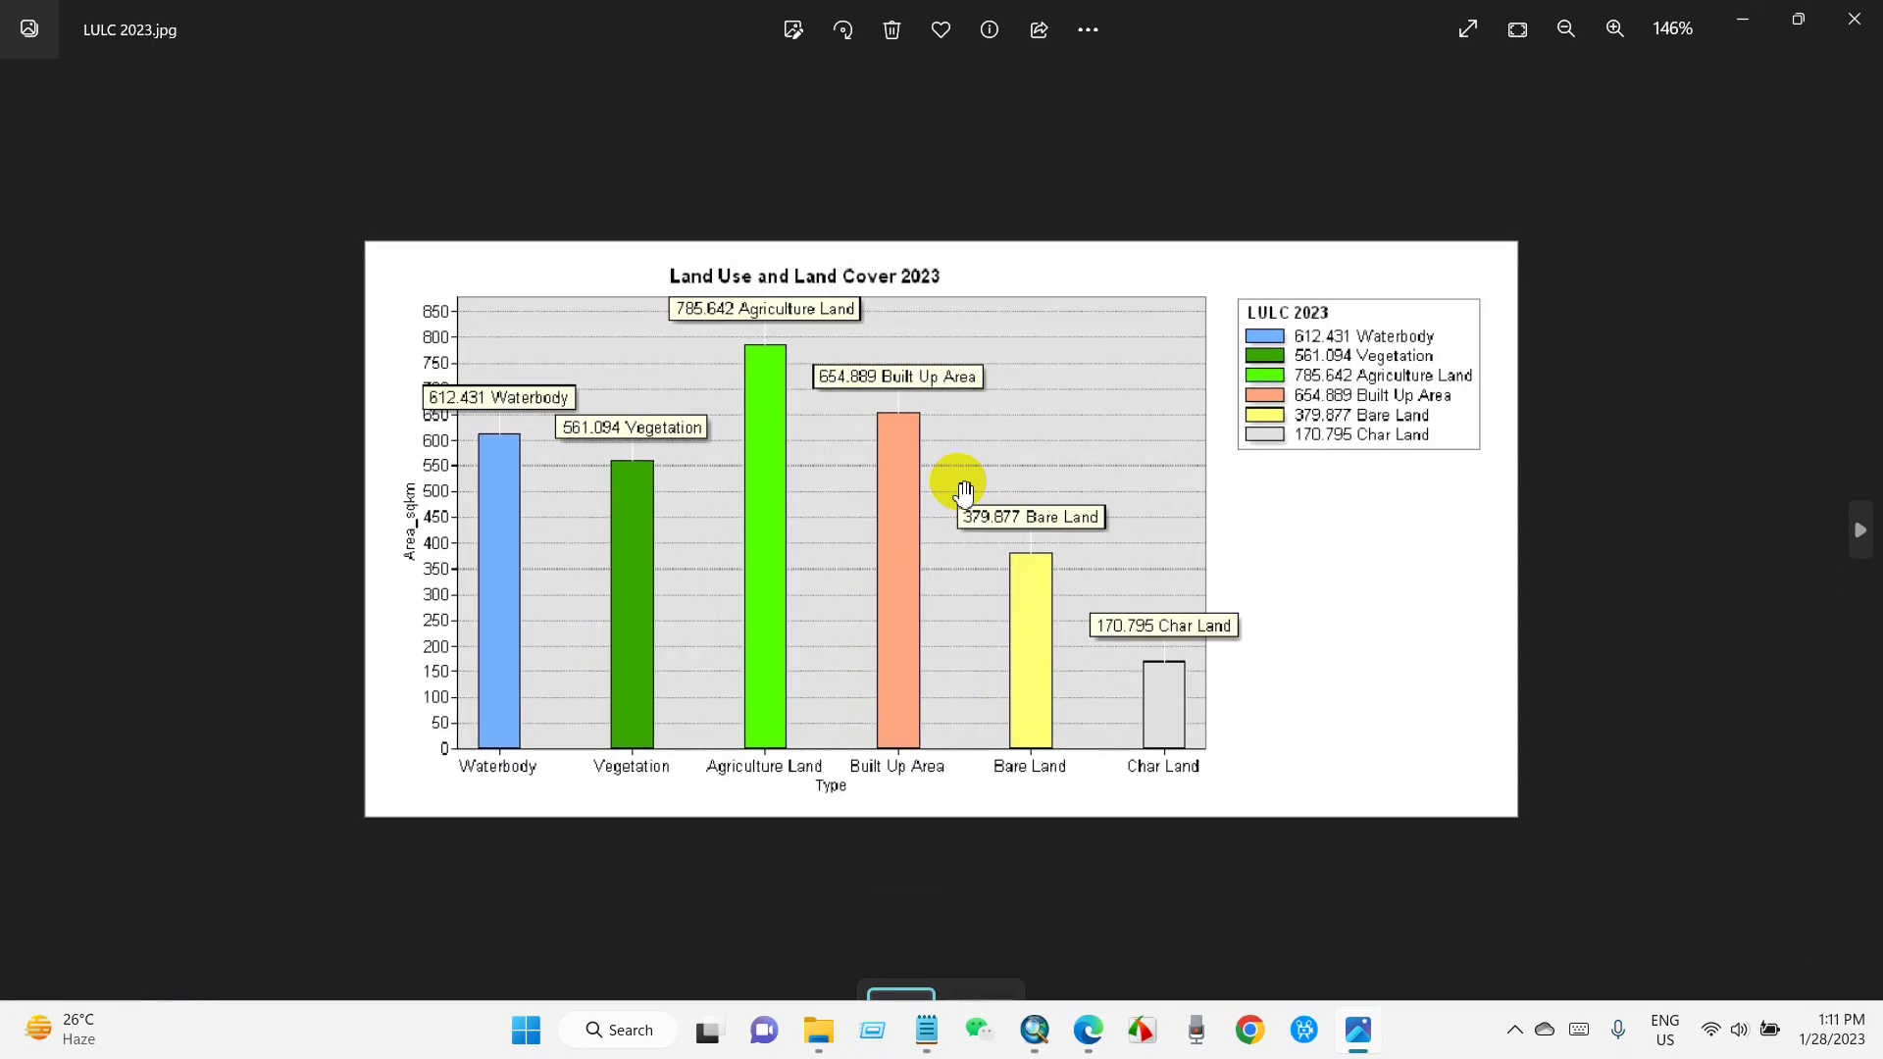
{"action": "scroll", "coordinate": [959, 488], "scroll_direction": "down", "scroll_amount": 5}
{"action": "scroll", "coordinate": [962, 488], "scroll_direction": "up", "scroll_amount": 2}
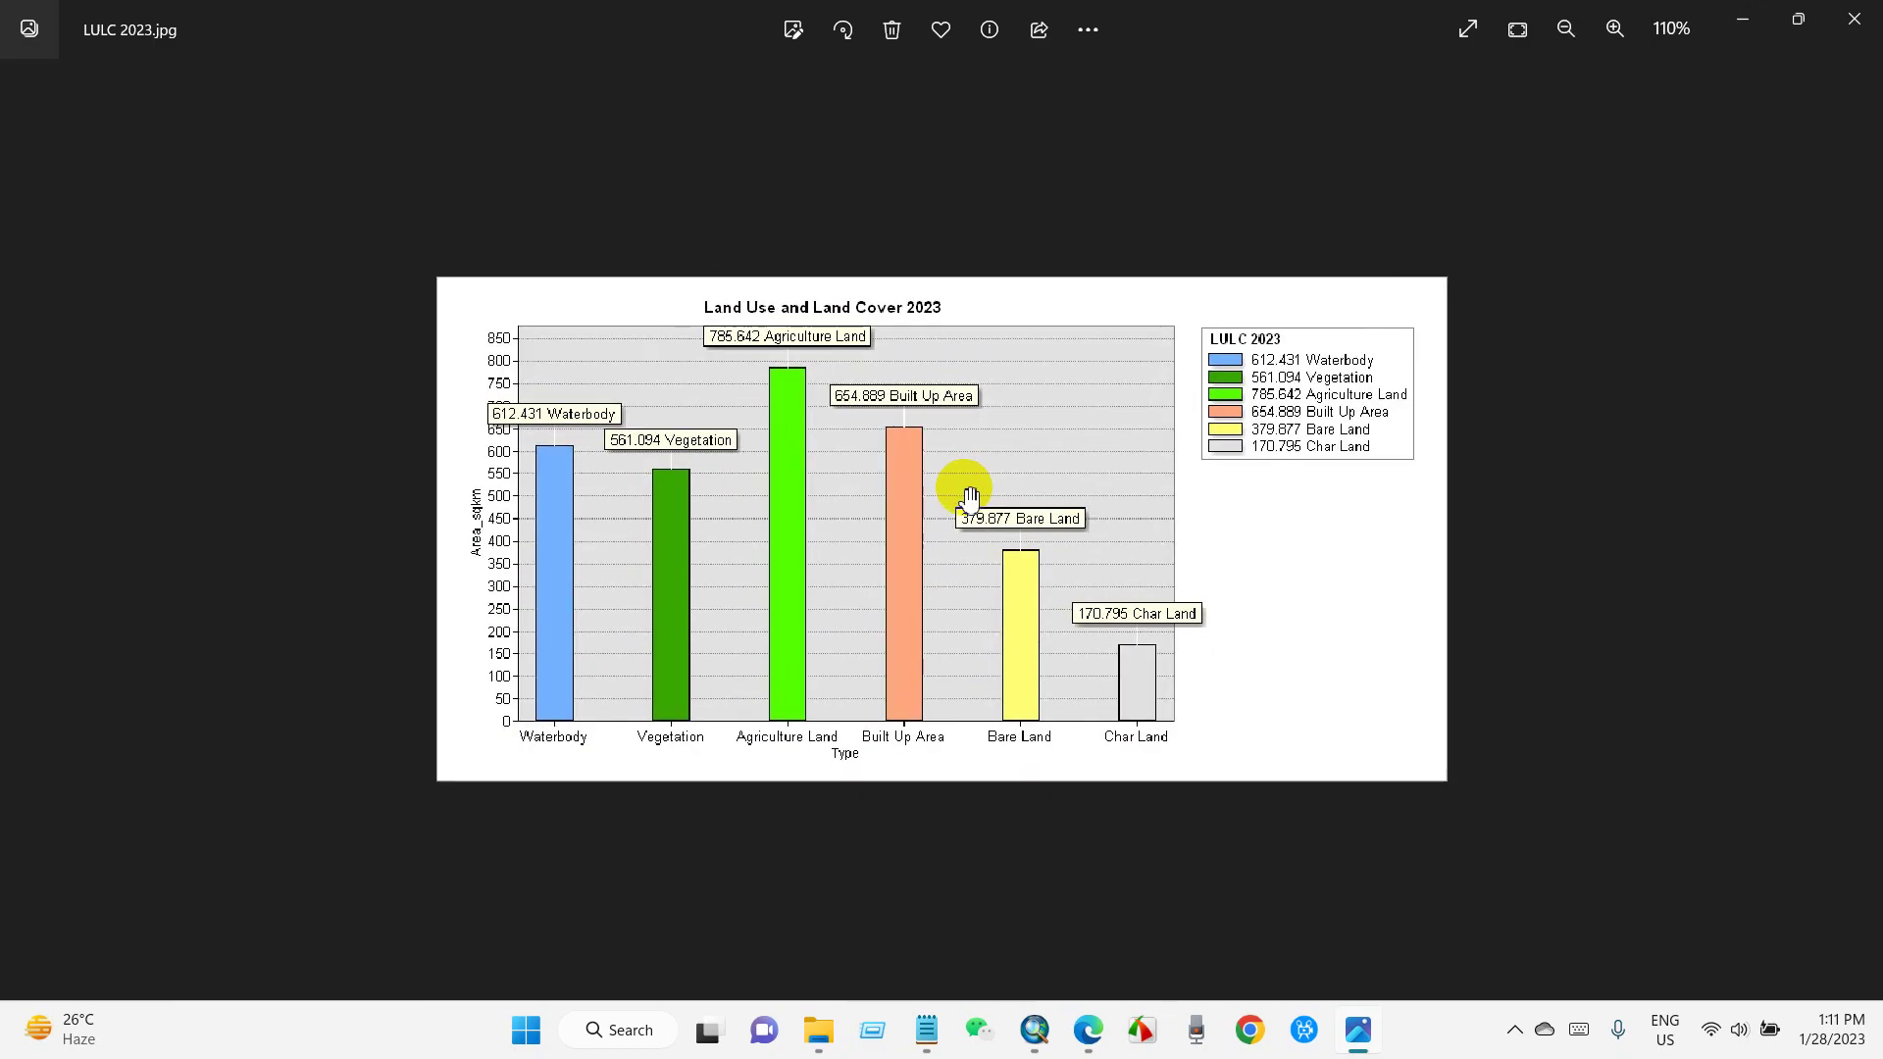
{"action": "scroll", "coordinate": [969, 488], "scroll_direction": "down", "scroll_amount": 3}
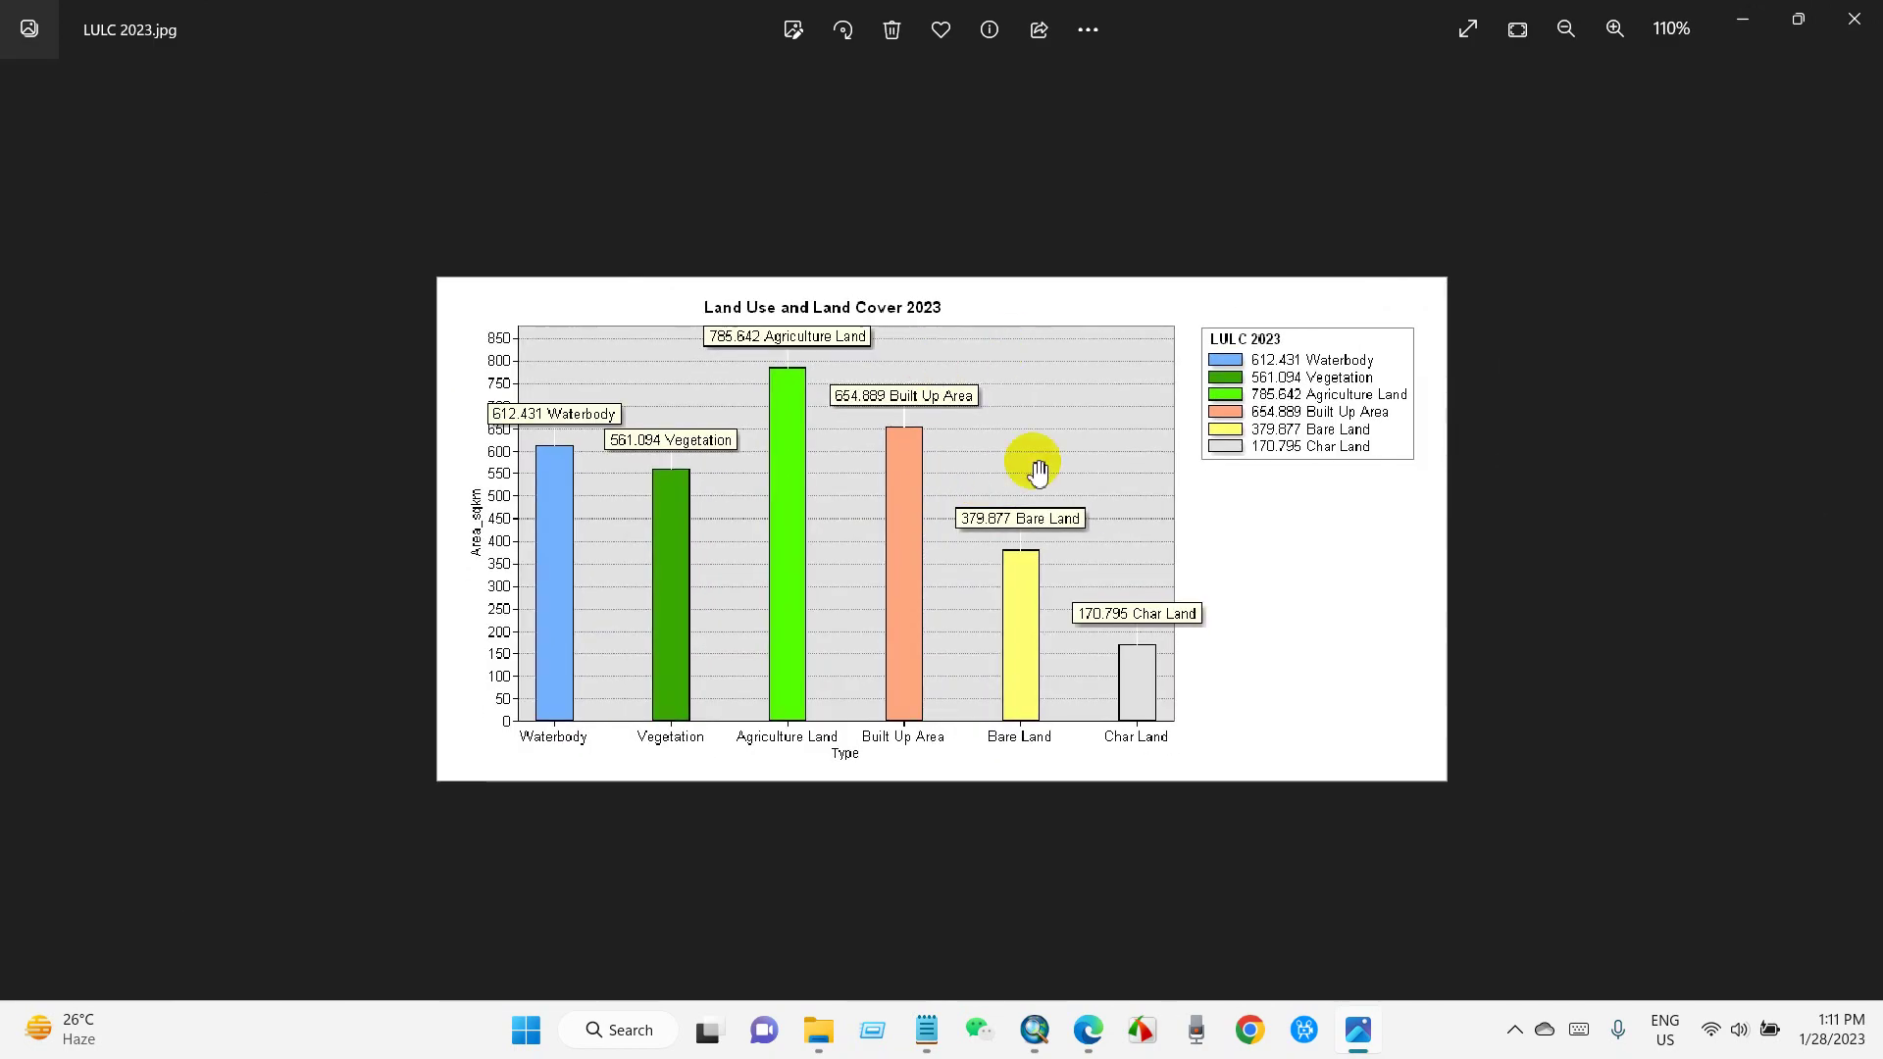
{"action": "scroll", "coordinate": [910, 487], "scroll_direction": "down", "scroll_amount": 1}
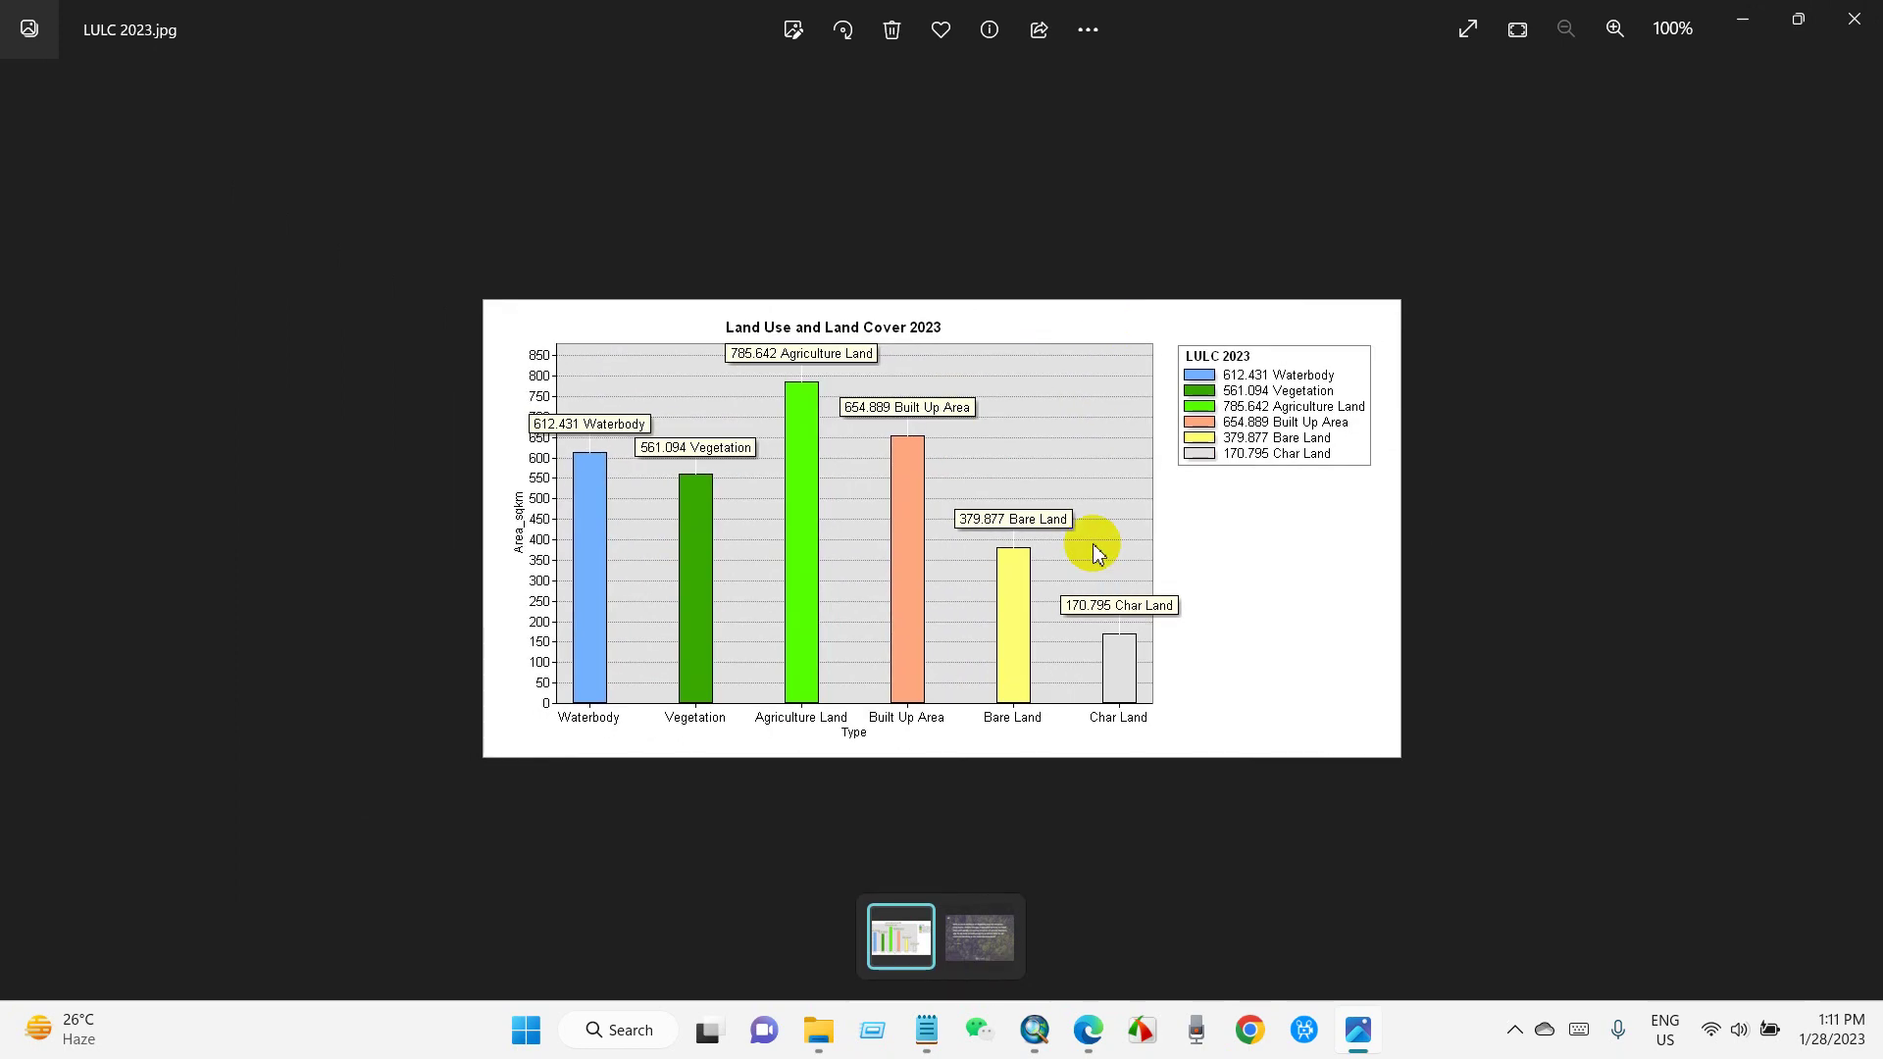
Switch back to the Tania_Thesis ArcMap window from the taskbar.
{"action": "mouse_move", "coordinate": [1032, 1028]}
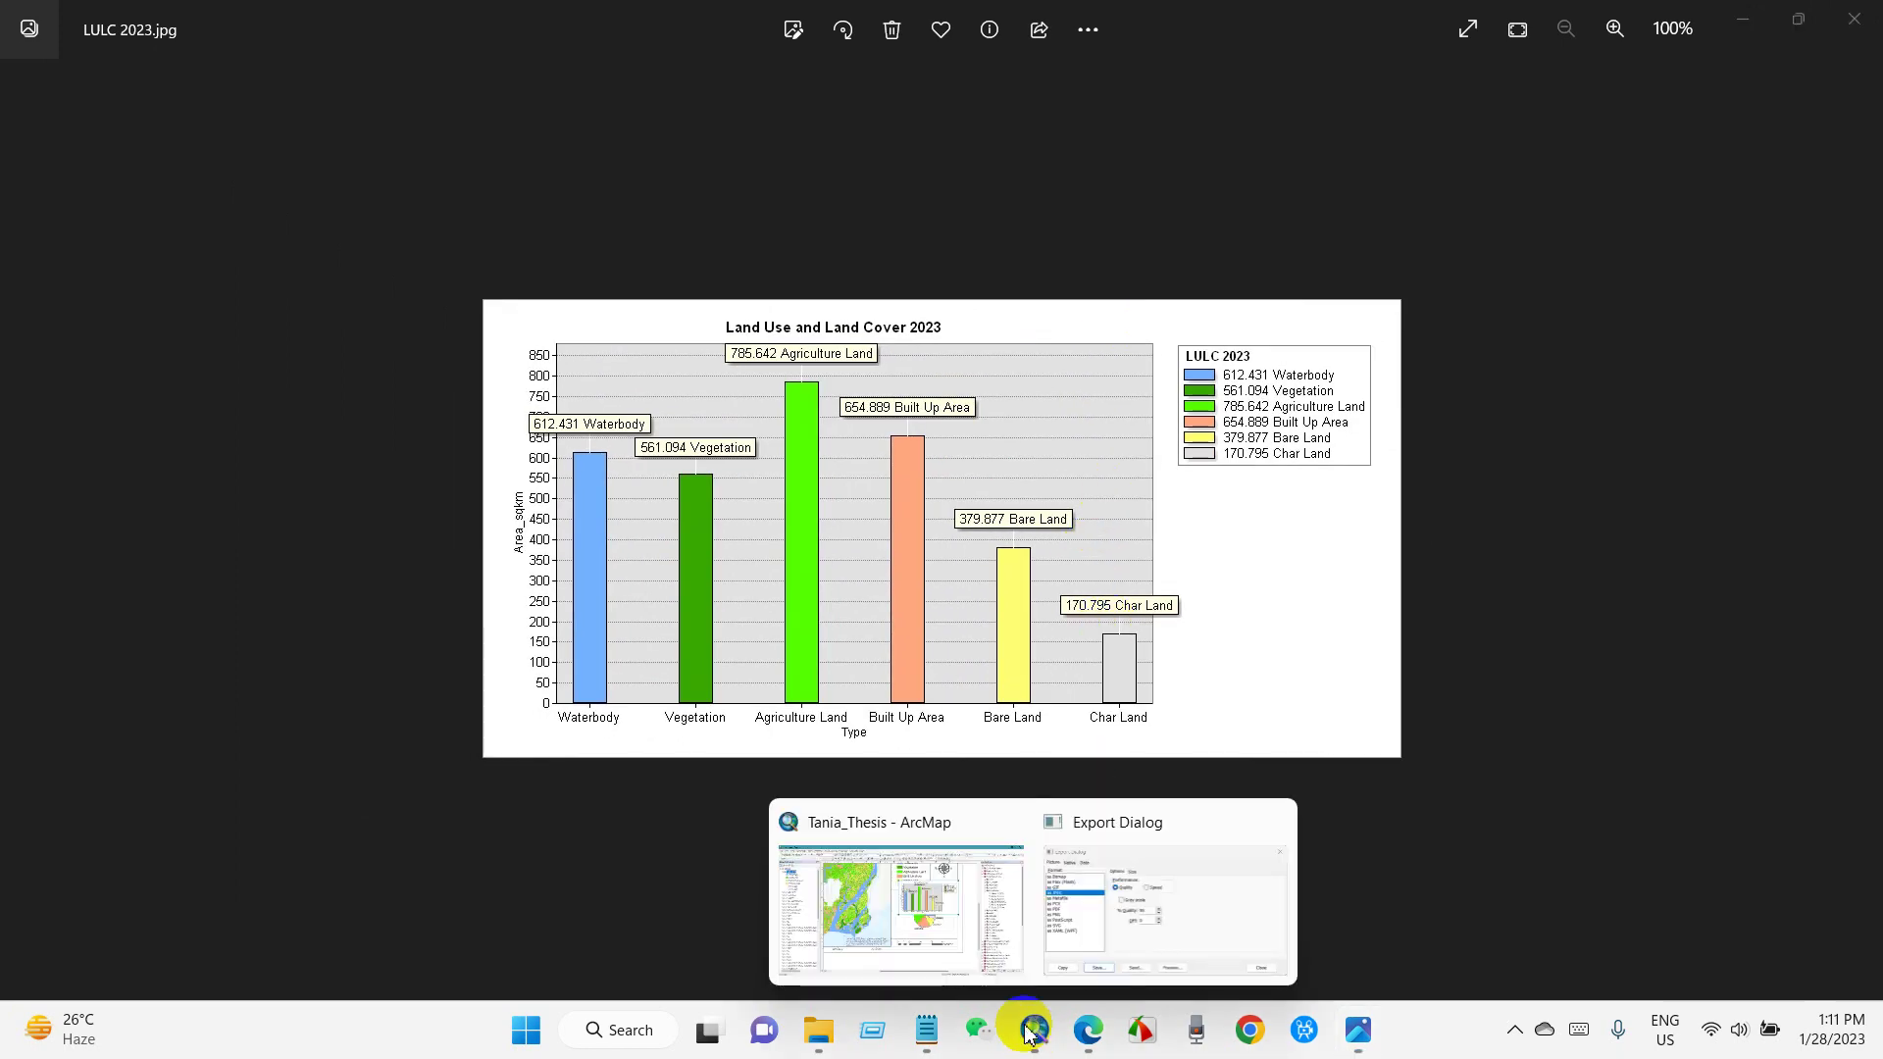
{"action": "left_click", "coordinate": [918, 923]}
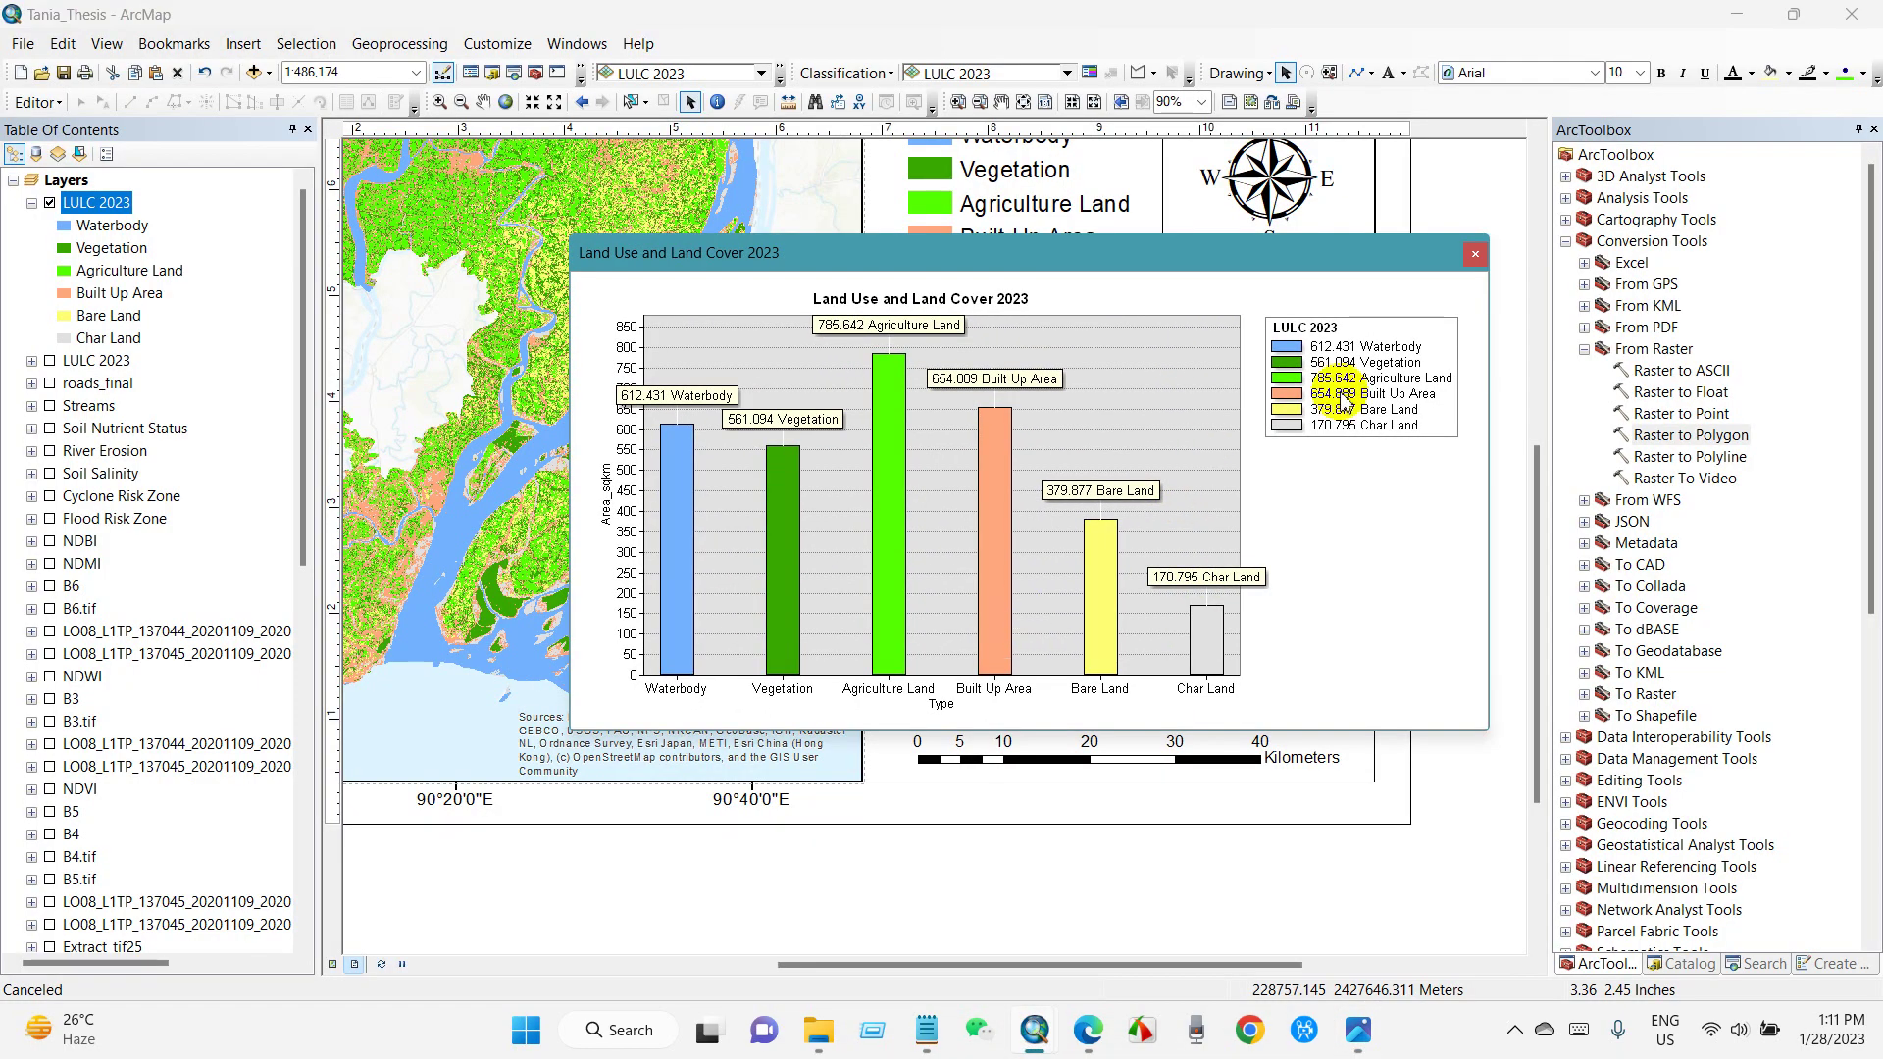